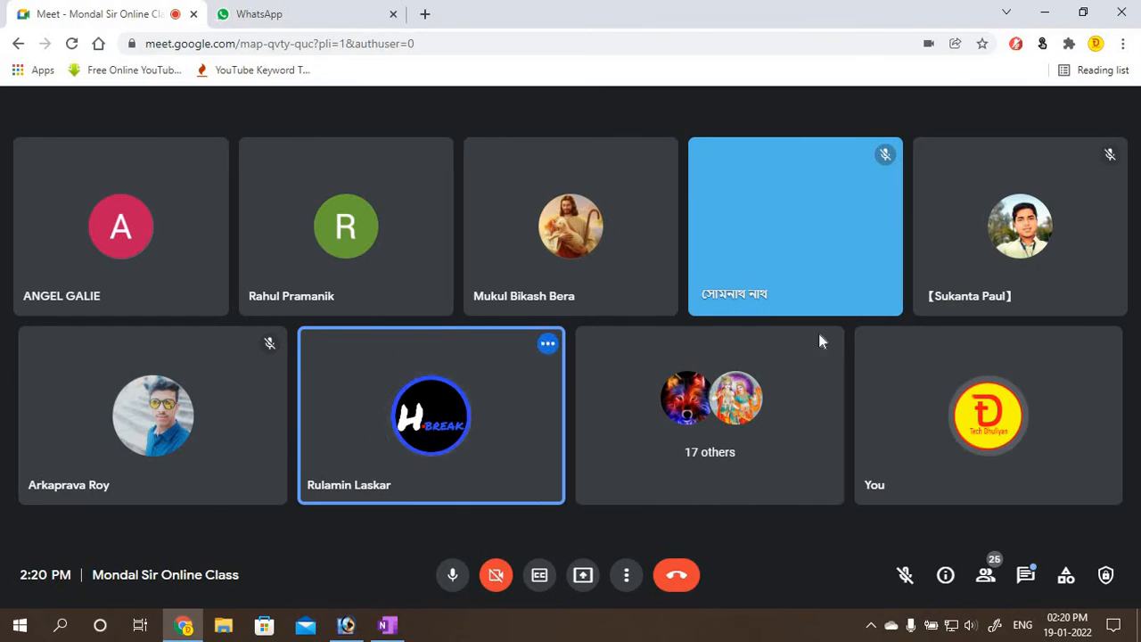
# Present the entire screen to the Google Meet call, hide the sharing notice, and return to the Bijay Bayanno Layout page in OneNote.
pyautogui.click(1045, 13)
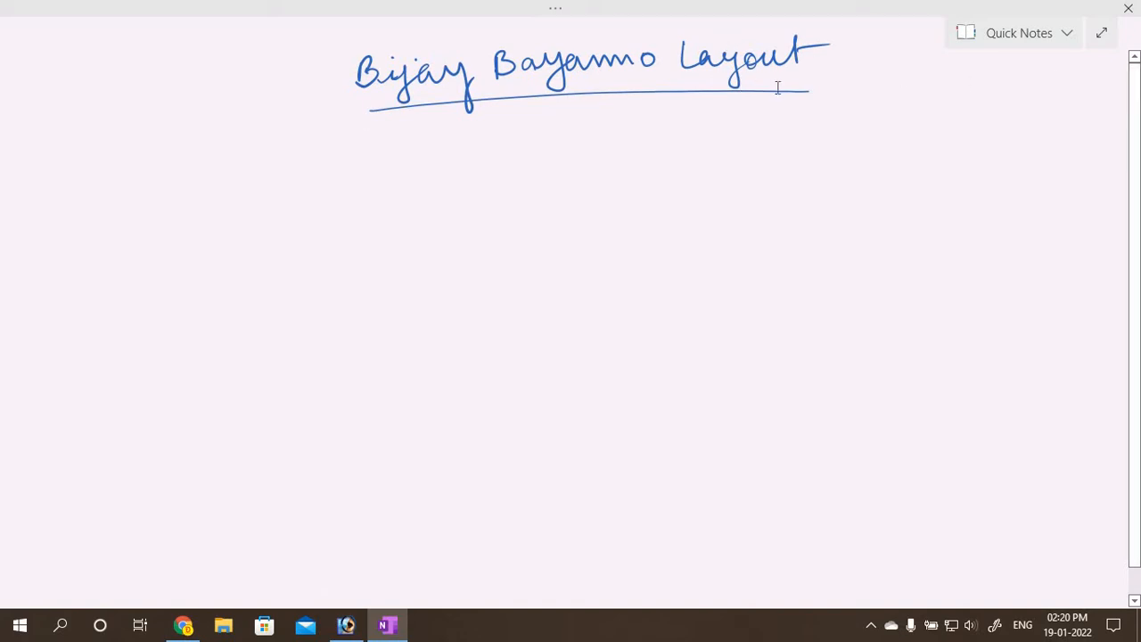
pyautogui.click(187, 623)
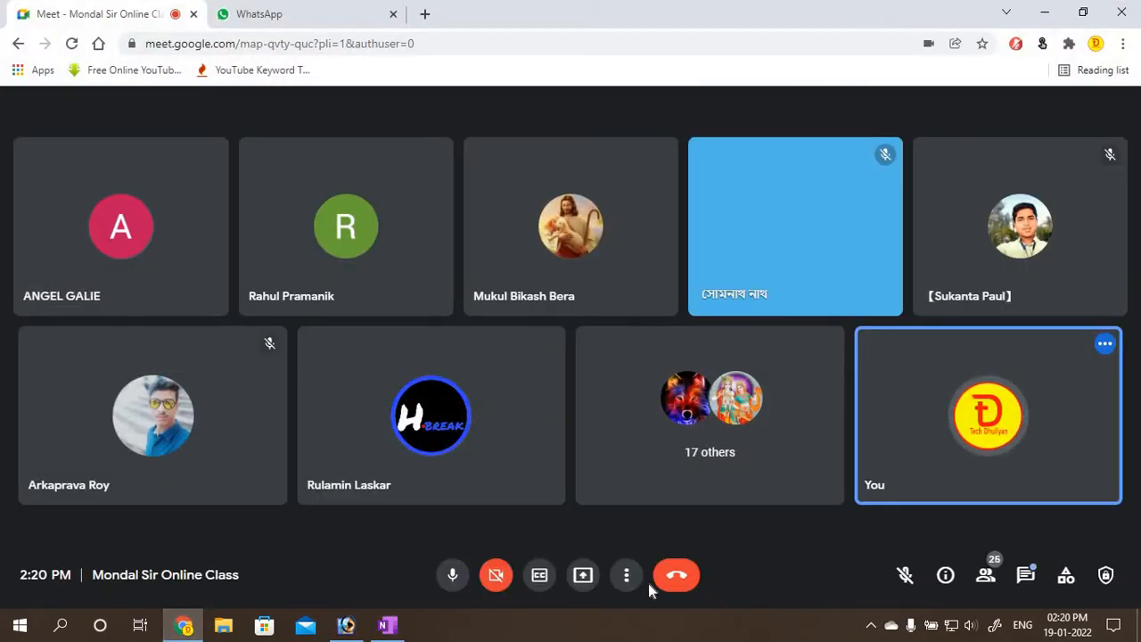
pyautogui.click(583, 575)
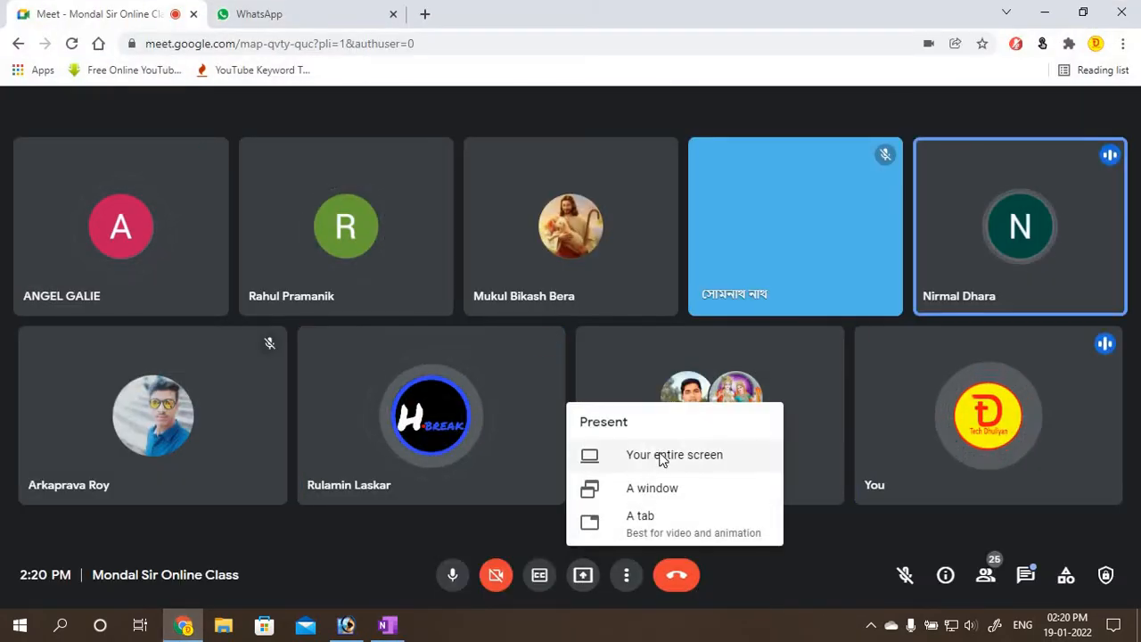
pyautogui.click(661, 456)
pyautogui.click(472, 250)
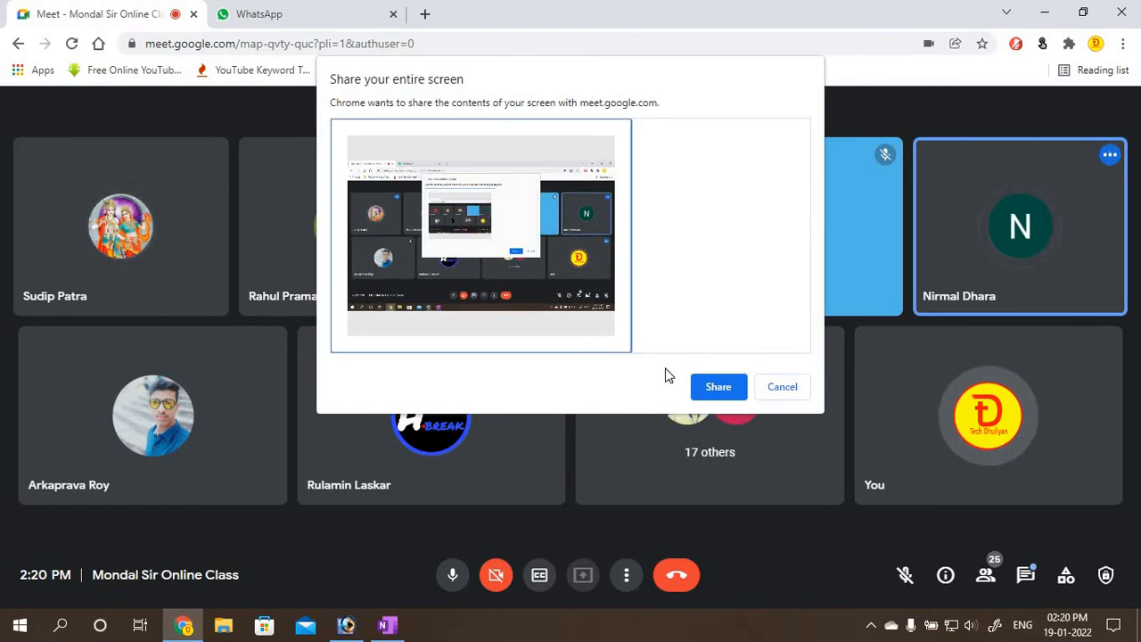
pyautogui.click(716, 389)
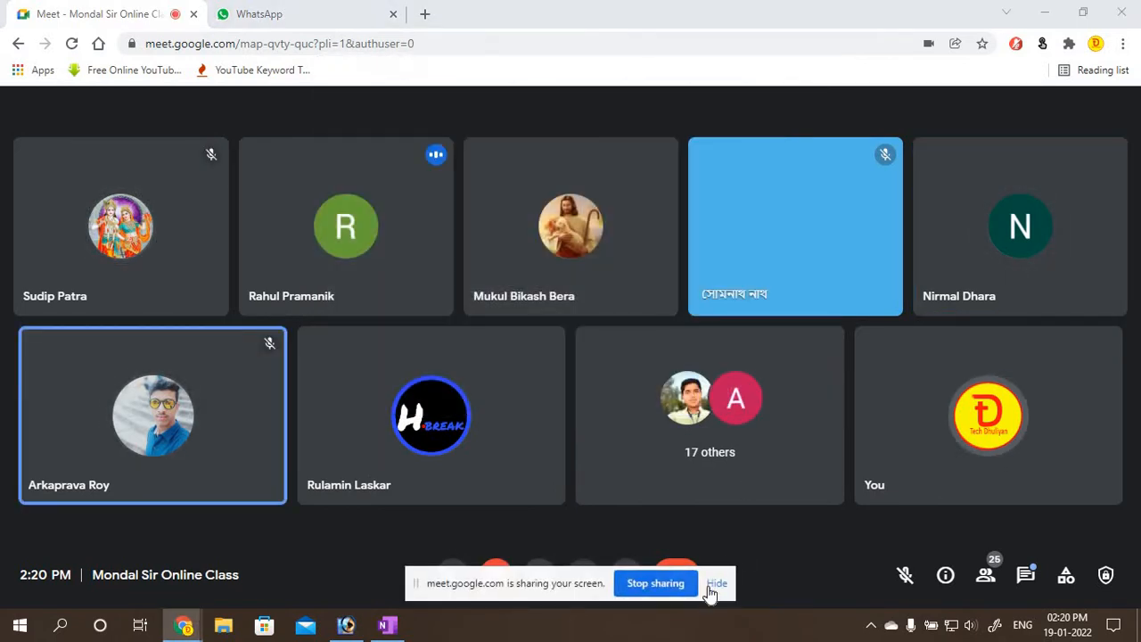
pyautogui.click(715, 585)
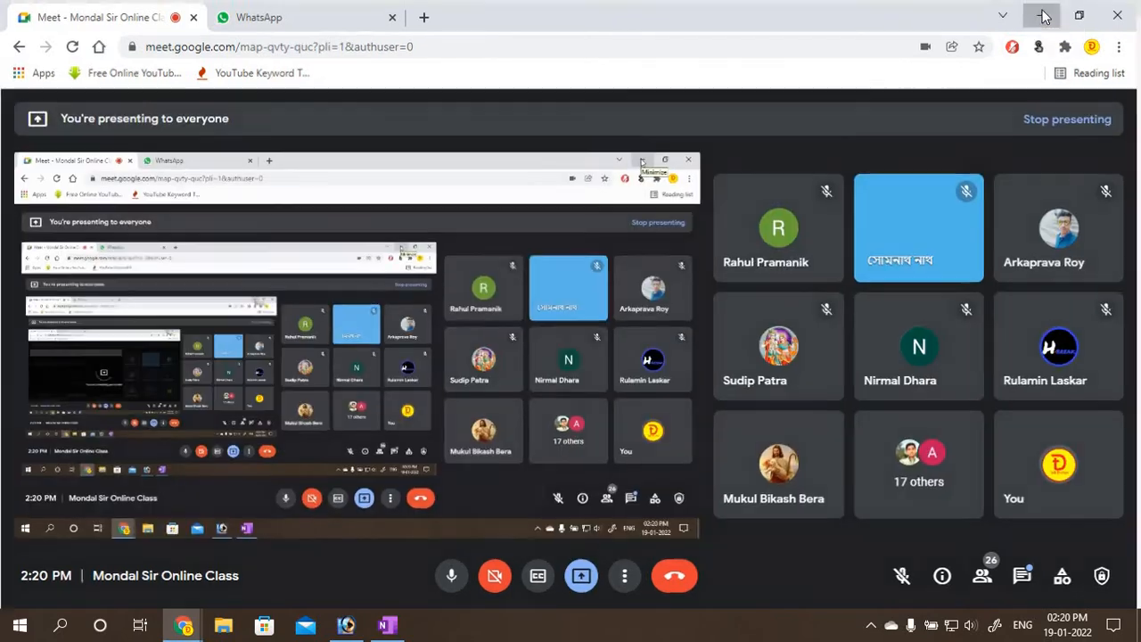
pyautogui.click(1046, 14)
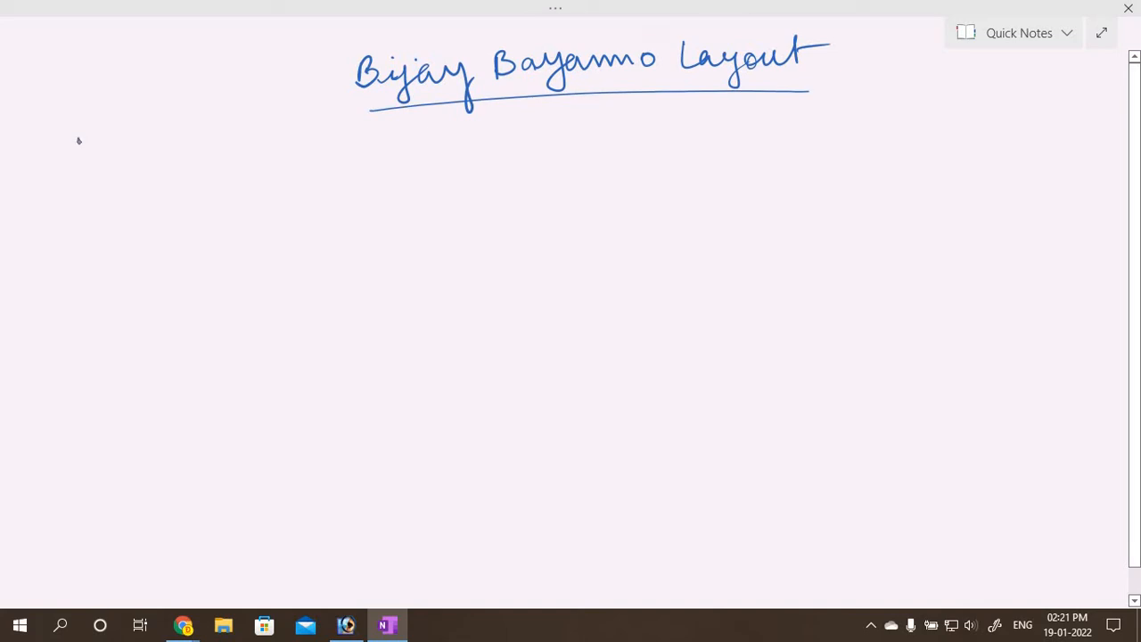
# Handwrite the vowels অ, আ and ই in a row below the title, with key codes ↑F, GF and GD beneath them.
pyautogui.moveTo(78, 138); pyautogui.dragTo(75, 131)
pyautogui.moveTo(87, 144)
pyautogui.mouseDown()
pyautogui.moveTo(101, 154)
pyautogui.moveTo(117, 132)
pyautogui.mouseUp()
pyautogui.moveTo(62, 196)
pyautogui.mouseDown()
pyautogui.moveTo(62, 175)
pyautogui.moveTo(81, 196)
pyautogui.moveTo(97, 185)
pyautogui.mouseUp()
pyautogui.moveTo(180, 140)
pyautogui.mouseDown()
pyautogui.moveTo(205, 152)
pyautogui.moveTo(220, 130)
pyautogui.mouseUp()
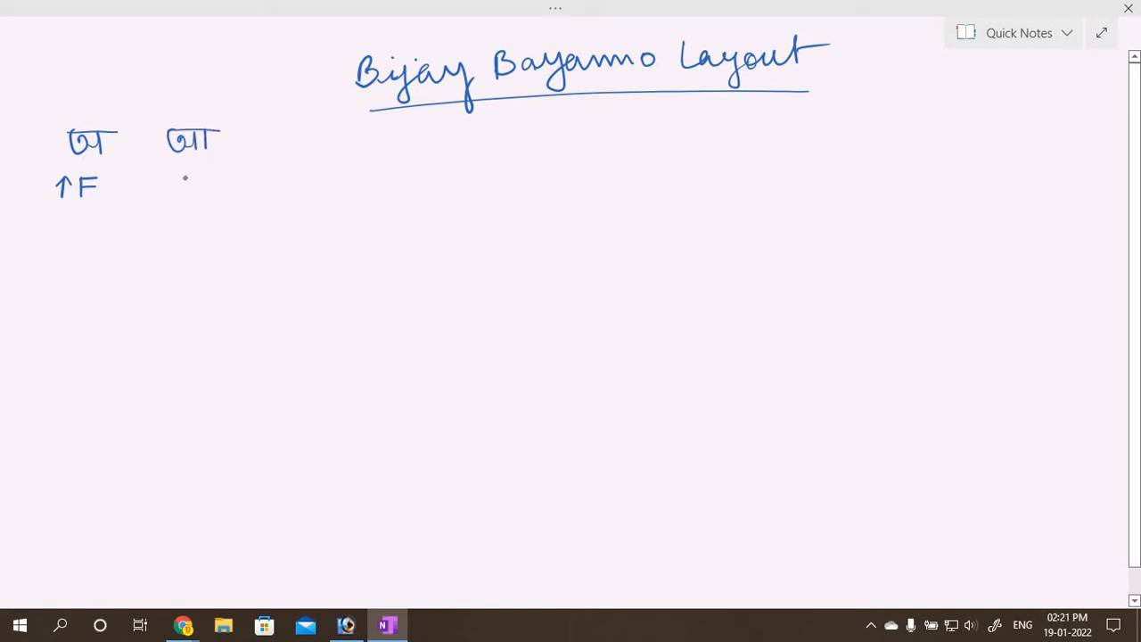
pyautogui.moveTo(186, 175)
pyautogui.mouseDown()
pyautogui.moveTo(196, 193)
pyautogui.moveTo(209, 173)
pyautogui.moveTo(220, 182)
pyautogui.mouseUp()
pyautogui.moveTo(265, 132)
pyautogui.mouseDown()
pyautogui.moveTo(287, 145)
pyautogui.moveTo(281, 110)
pyautogui.mouseUp()
pyautogui.moveTo(278, 164)
pyautogui.mouseDown()
pyautogui.moveTo(269, 179)
pyautogui.moveTo(303, 177)
pyautogui.mouseUp()
# Continue the vowel row by handwriting ঈ with G↑D and উ with GS beneath.
pyautogui.moveTo(336, 129)
pyautogui.mouseDown()
pyautogui.moveTo(358, 131)
pyautogui.moveTo(368, 157)
pyautogui.moveTo(384, 135)
pyautogui.moveTo(357, 149)
pyautogui.moveTo(370, 148)
pyautogui.moveTo(364, 128)
pyautogui.moveTo(373, 146)
pyautogui.moveTo(378, 136)
pyautogui.moveTo(362, 129)
pyautogui.moveTo(389, 130)
pyautogui.mouseUp()
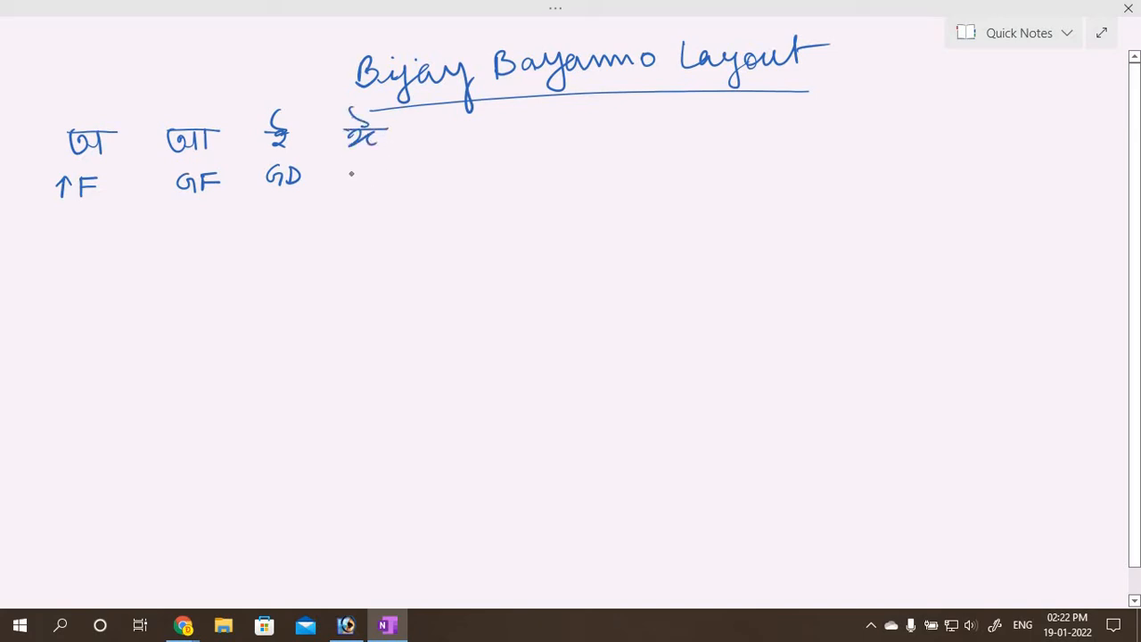
pyautogui.moveTo(357, 168)
pyautogui.mouseDown()
pyautogui.moveTo(348, 180)
pyautogui.moveTo(374, 163)
pyautogui.moveTo(385, 182)
pyautogui.mouseUp()
pyautogui.click(401, 178)
pyautogui.moveTo(432, 129)
pyautogui.mouseDown()
pyautogui.moveTo(452, 127)
pyautogui.moveTo(454, 141)
pyautogui.moveTo(451, 127)
pyautogui.mouseUp()
pyautogui.moveTo(450, 162); pyautogui.dragTo(461, 175)
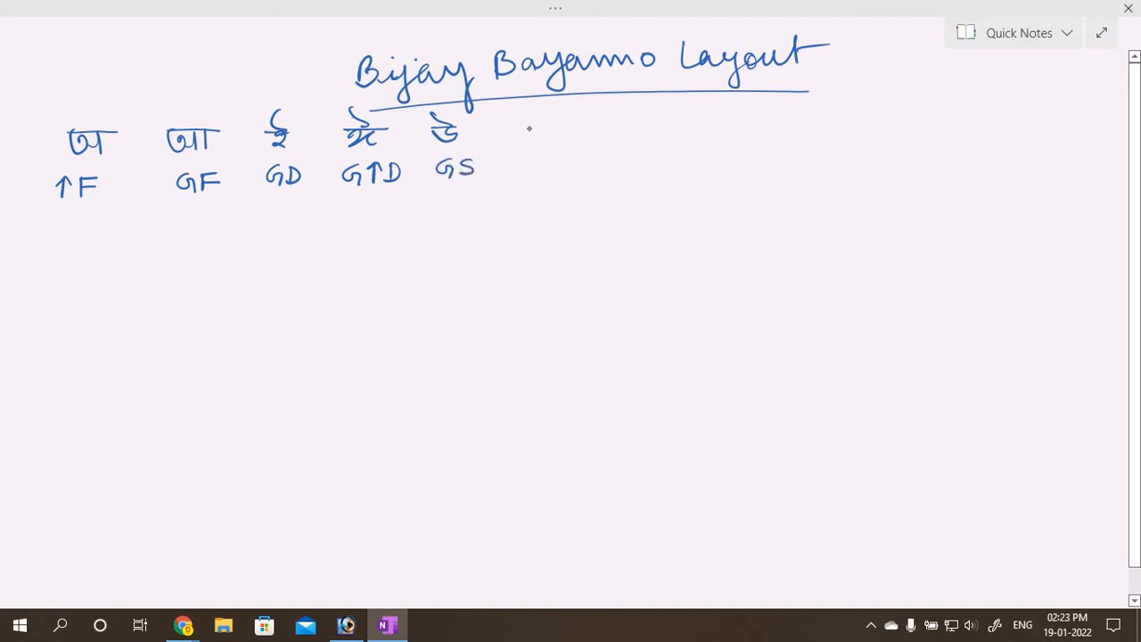
# Handwrite ঊ with G↑S and ঋ with GA beneath in the vowel row.
pyautogui.moveTo(519, 127); pyautogui.dragTo(550, 126)
pyautogui.moveTo(540, 126); pyautogui.dragTo(541, 146)
pyautogui.moveTo(528, 127)
pyautogui.mouseDown()
pyautogui.moveTo(528, 144)
pyautogui.moveTo(546, 134)
pyautogui.moveTo(527, 172)
pyautogui.moveTo(537, 177)
pyautogui.moveTo(548, 155)
pyautogui.moveTo(563, 175)
pyautogui.mouseUp()
pyautogui.moveTo(632, 125)
pyautogui.mouseDown()
pyautogui.moveTo(665, 143)
pyautogui.moveTo(681, 125)
pyautogui.moveTo(653, 166)
pyautogui.moveTo(673, 170)
pyautogui.mouseUp()
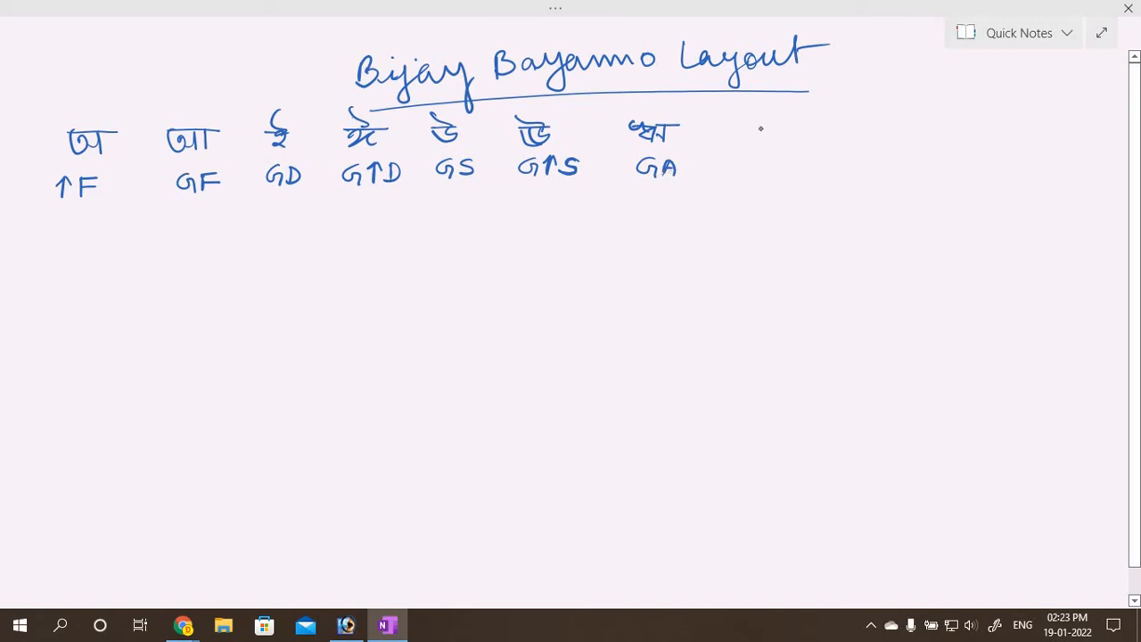
# Add the handwritten vowels এ with GC and ঐ with G↑C to the first row.
pyautogui.moveTo(763, 132)
pyautogui.mouseDown()
pyautogui.moveTo(756, 141)
pyautogui.moveTo(744, 125)
pyautogui.mouseUp()
pyautogui.moveTo(758, 158)
pyautogui.mouseDown()
pyautogui.moveTo(747, 173)
pyautogui.moveTo(772, 175)
pyautogui.mouseUp()
pyautogui.moveTo(840, 124)
pyautogui.mouseDown()
pyautogui.moveTo(822, 134)
pyautogui.moveTo(855, 132)
pyautogui.moveTo(840, 125)
pyautogui.mouseUp()
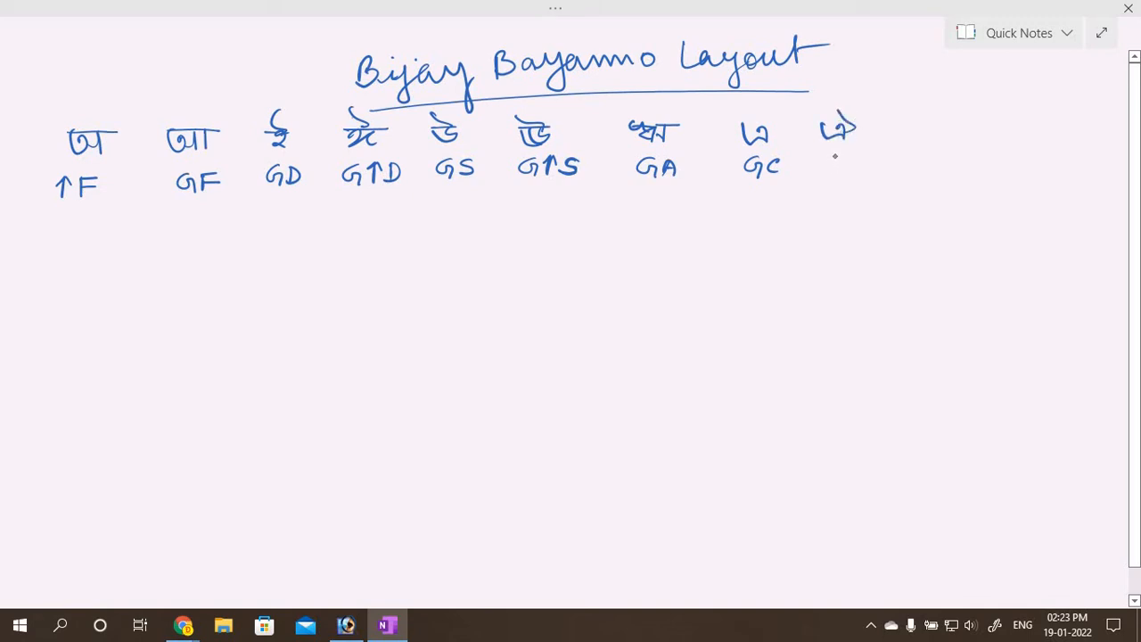
pyautogui.moveTo(827, 158)
pyautogui.mouseDown()
pyautogui.moveTo(825, 169)
pyautogui.moveTo(843, 171)
pyautogui.moveTo(849, 149)
pyautogui.moveTo(855, 159)
pyautogui.mouseUp()
pyautogui.moveTo(874, 165); pyautogui.dragTo(877, 170)
# Finish the vowel row by handwriting ও with X and ঔ with ↑X beneath.
pyautogui.moveTo(931, 121); pyautogui.dragTo(933, 136)
pyautogui.moveTo(920, 115); pyautogui.dragTo(925, 126)
pyautogui.moveTo(926, 150); pyautogui.dragTo(928, 166)
pyautogui.moveTo(947, 150); pyautogui.dragTo(947, 166)
pyautogui.moveTo(1000, 117)
pyautogui.mouseDown()
pyautogui.moveTo(1005, 134)
pyautogui.moveTo(995, 128)
pyautogui.moveTo(1024, 120)
pyautogui.mouseUp()
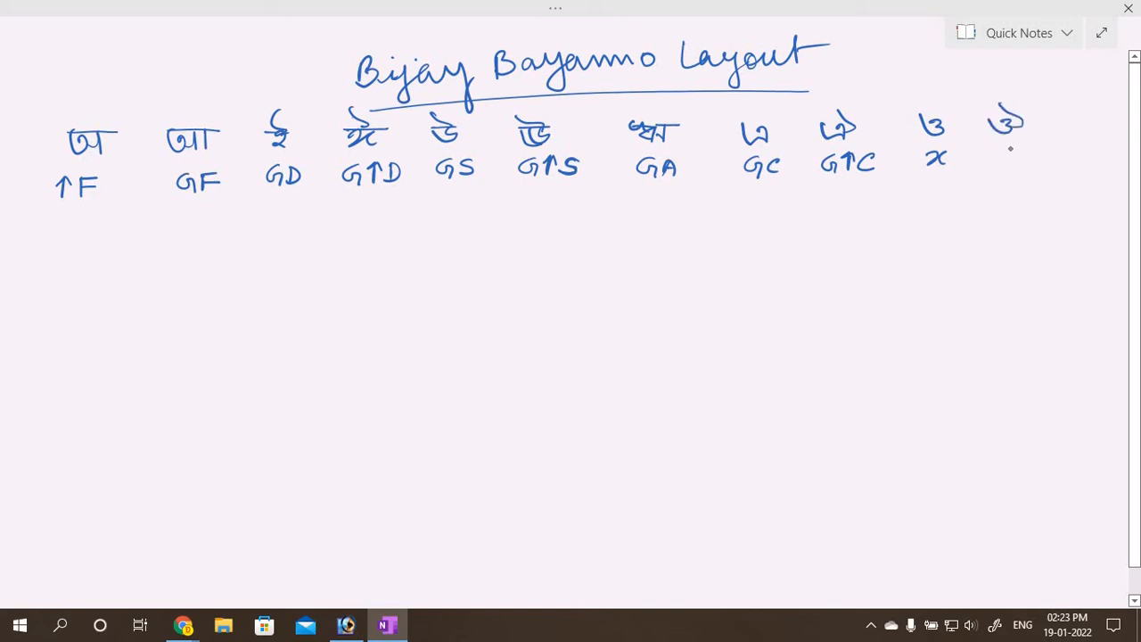
pyautogui.moveTo(995, 166)
pyautogui.mouseDown()
pyautogui.moveTo(995, 149)
pyautogui.moveTo(1017, 162)
pyautogui.mouseUp()
pyautogui.moveTo(1034, 148); pyautogui.dragTo(1029, 162)
# Switch to the Google Meet call, mute all participants, and return to the handwritten page in OneNote.
pyautogui.moveTo(183, 624)
pyautogui.click(105, 508)
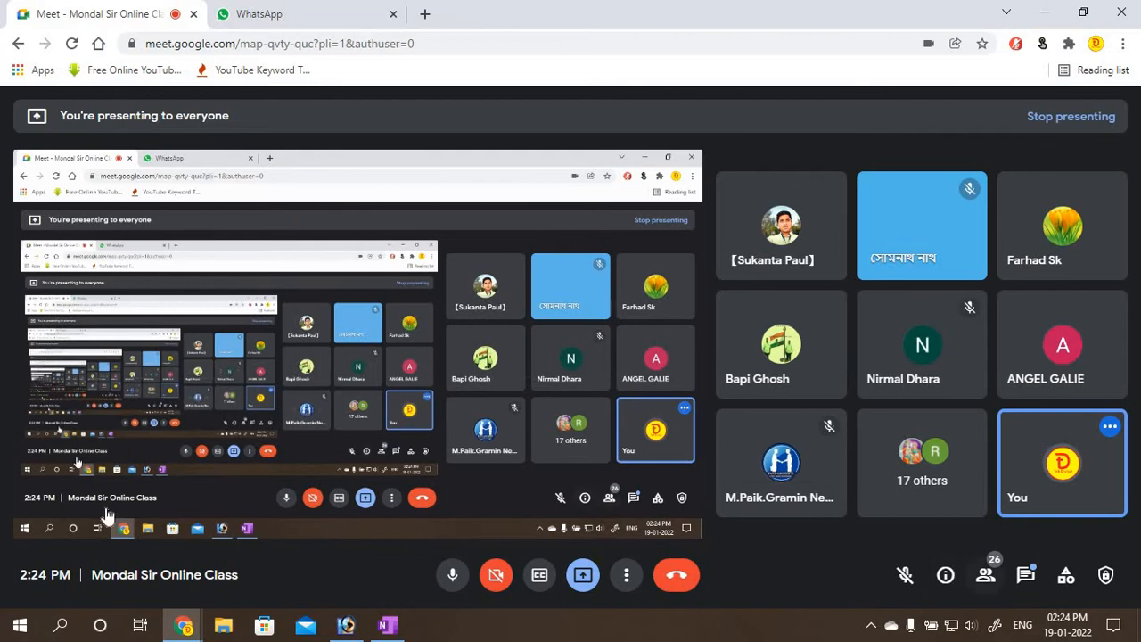
pyautogui.click(985, 575)
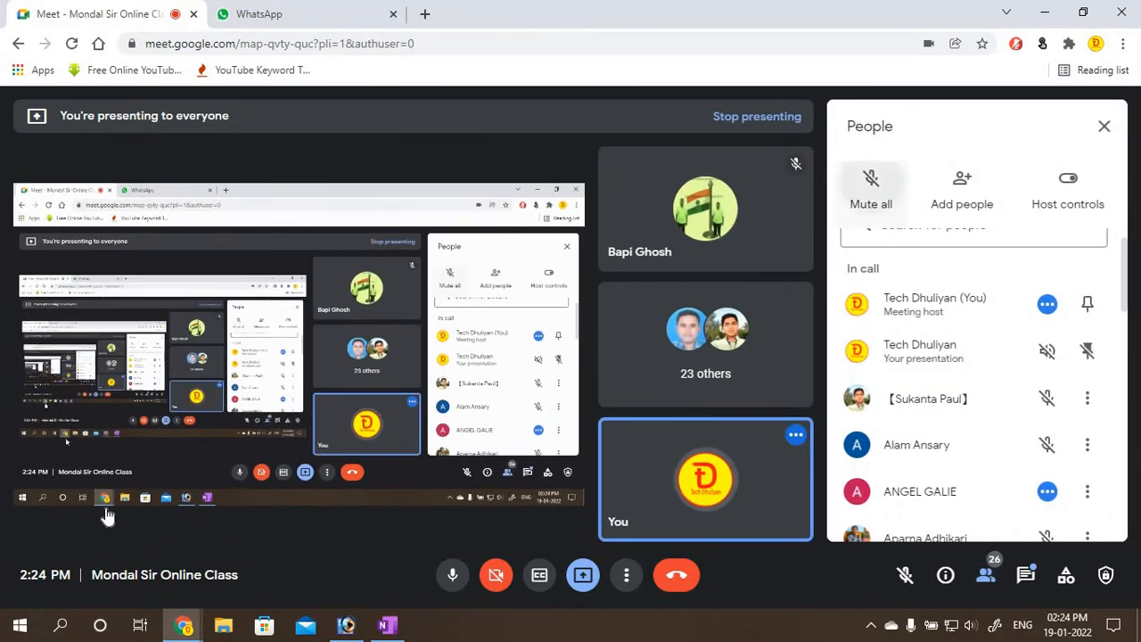
pyautogui.click(871, 189)
pyautogui.click(986, 576)
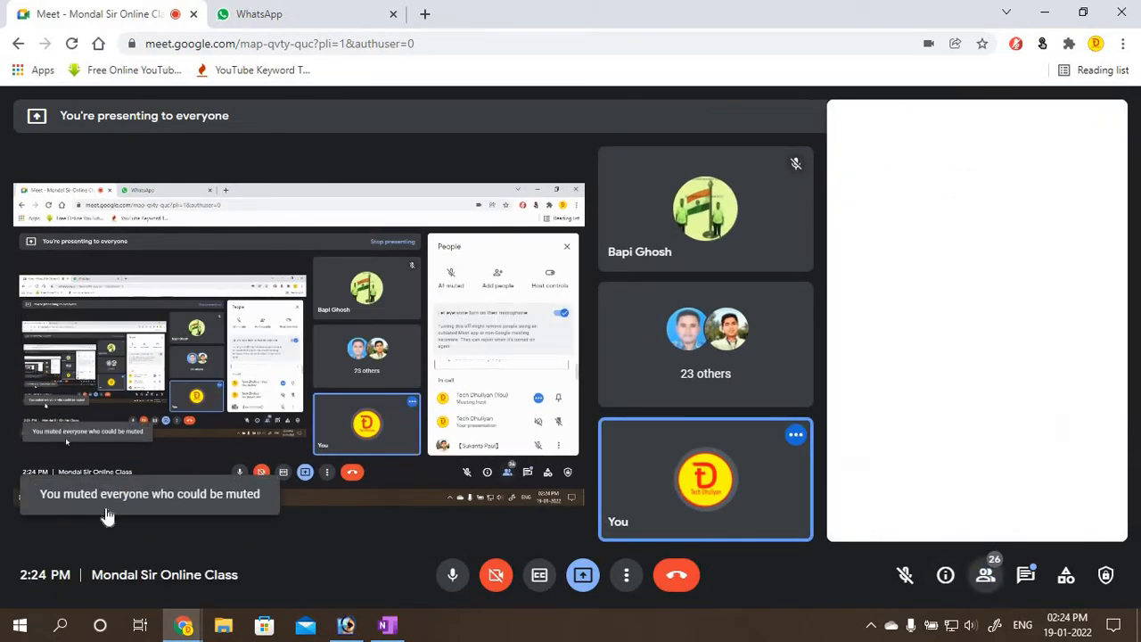
pyautogui.click(390, 625)
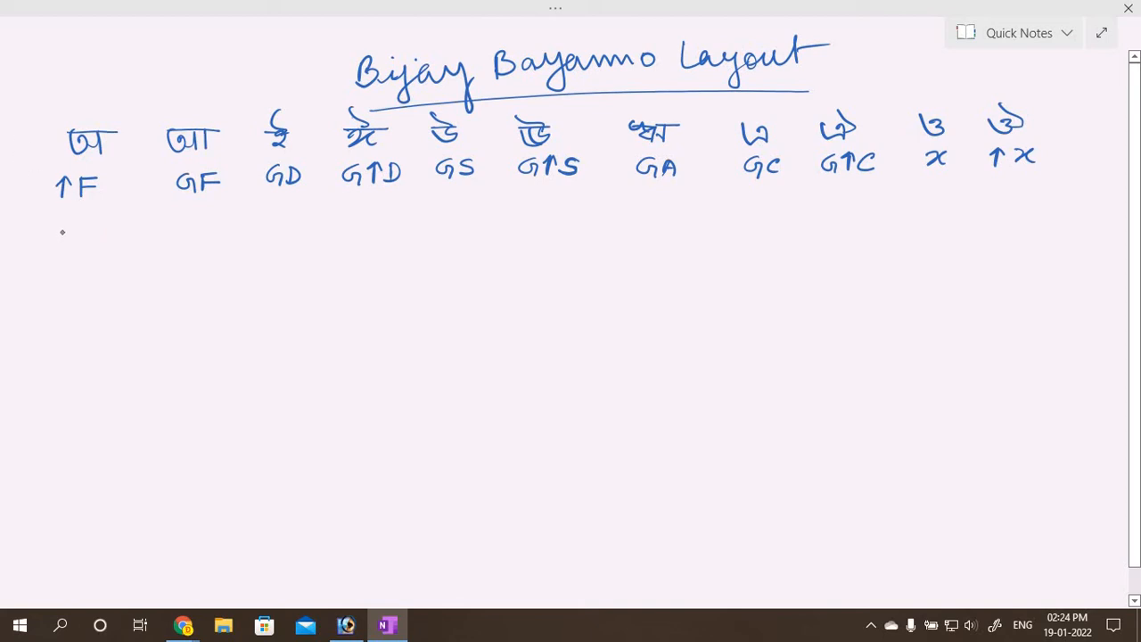
# Start a consonant row below the vowels with ক, খ and গ, writing J, ↑J and O beneath them.
pyautogui.moveTo(60, 229)
pyautogui.mouseDown()
pyautogui.moveTo(84, 248)
pyautogui.moveTo(102, 228)
pyautogui.moveTo(75, 279)
pyautogui.mouseUp()
pyautogui.moveTo(167, 233)
pyautogui.mouseDown()
pyautogui.moveTo(177, 251)
pyautogui.moveTo(190, 233)
pyautogui.mouseUp()
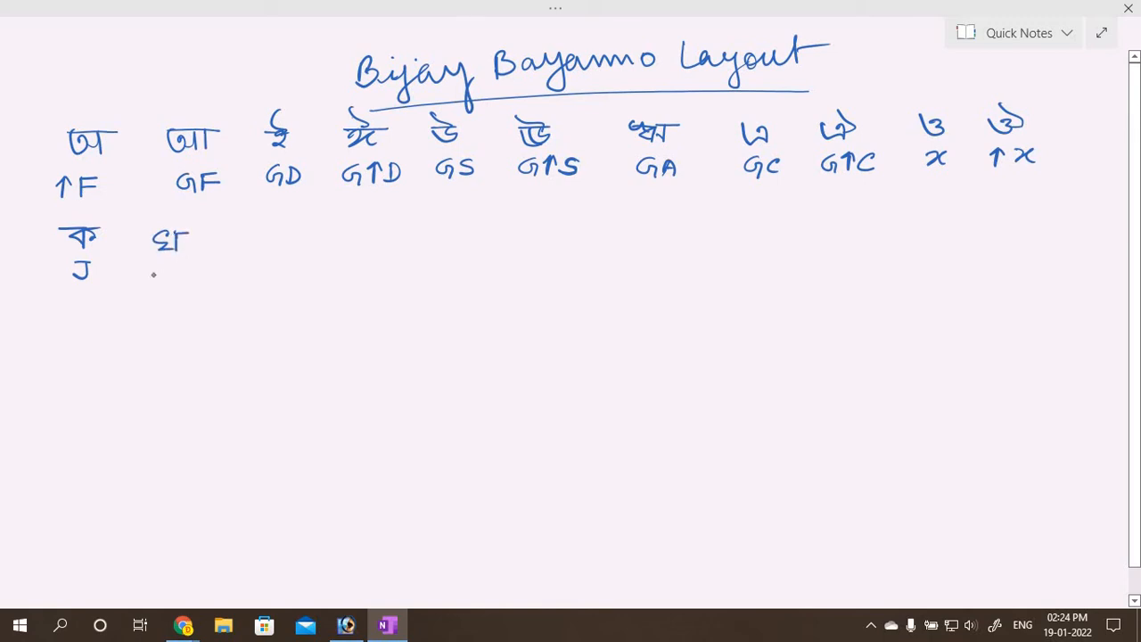
pyautogui.moveTo(158, 279)
pyautogui.mouseDown()
pyautogui.moveTo(158, 265)
pyautogui.moveTo(190, 264)
pyautogui.mouseUp()
pyautogui.moveTo(185, 265); pyautogui.dragTo(175, 281)
pyautogui.moveTo(266, 229)
pyautogui.mouseDown()
pyautogui.moveTo(266, 250)
pyautogui.moveTo(250, 248)
pyautogui.moveTo(279, 230)
pyautogui.mouseUp()
pyautogui.moveTo(273, 231)
pyautogui.mouseDown()
pyautogui.moveTo(255, 267)
pyautogui.moveTo(262, 277)
pyautogui.moveTo(266, 262)
pyautogui.mouseUp()
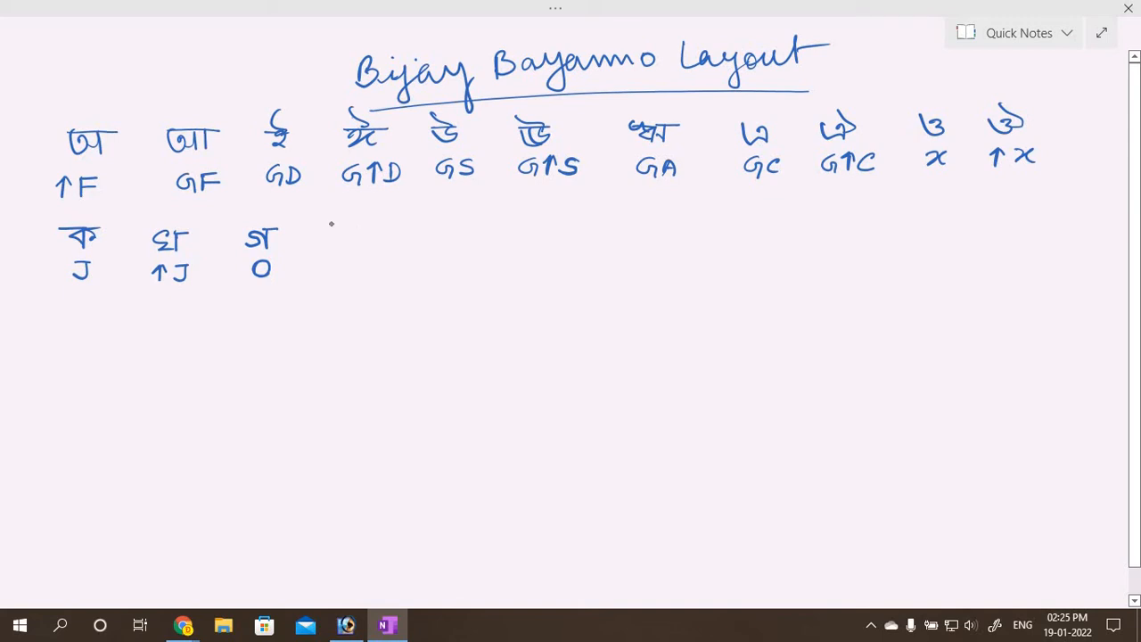
# Handwrite ঘ with ↑O and ঙ with Q beneath in the consonant row.
pyautogui.moveTo(327, 226)
pyautogui.mouseDown()
pyautogui.moveTo(353, 226)
pyautogui.moveTo(353, 245)
pyautogui.mouseUp()
pyautogui.moveTo(339, 278)
pyautogui.mouseDown()
pyautogui.moveTo(339, 257)
pyautogui.moveTo(364, 278)
pyautogui.moveTo(361, 262)
pyautogui.mouseUp()
pyautogui.moveTo(414, 227)
pyautogui.mouseDown()
pyautogui.moveTo(435, 230)
pyautogui.moveTo(424, 242)
pyautogui.moveTo(437, 245)
pyautogui.moveTo(432, 279)
pyautogui.mouseUp()
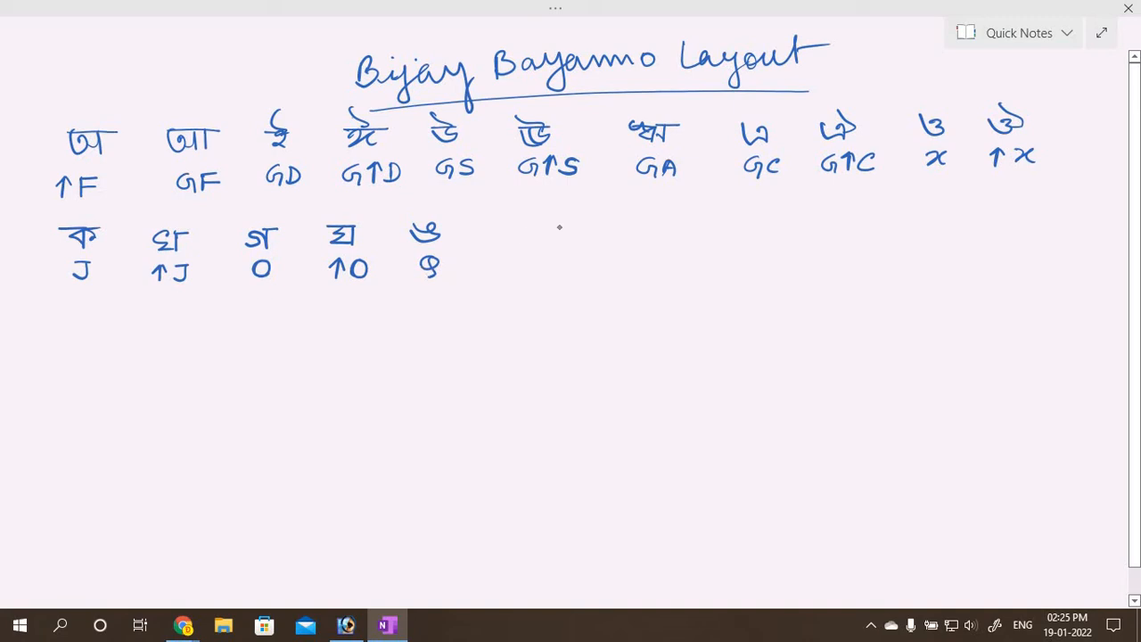
# Handwrite চ, ছ, জ and ঝ in the same row, with key codes Y, ↑Y, U and ↑U beneath them.
pyautogui.moveTo(501, 215)
pyautogui.mouseDown()
pyautogui.moveTo(530, 215)
pyautogui.moveTo(526, 259)
pyautogui.mouseUp()
pyautogui.moveTo(532, 249); pyautogui.dragTo(518, 269)
pyautogui.moveTo(586, 213)
pyautogui.mouseDown()
pyautogui.moveTo(611, 213)
pyautogui.moveTo(598, 227)
pyautogui.moveTo(617, 234)
pyautogui.moveTo(604, 264)
pyautogui.moveTo(627, 255)
pyautogui.moveTo(619, 266)
pyautogui.mouseUp()
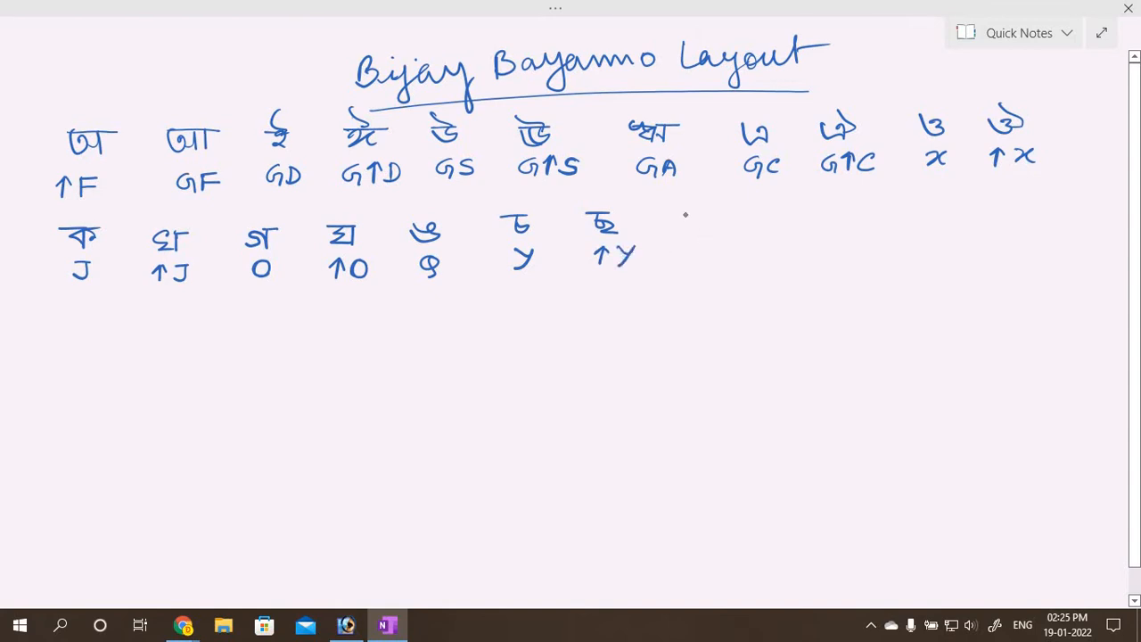
pyautogui.moveTo(673, 210)
pyautogui.mouseDown()
pyautogui.moveTo(708, 232)
pyautogui.moveTo(711, 211)
pyautogui.mouseUp()
pyautogui.moveTo(684, 247); pyautogui.dragTo(697, 258)
pyautogui.moveTo(756, 208)
pyautogui.mouseDown()
pyautogui.moveTo(782, 208)
pyautogui.moveTo(781, 225)
pyautogui.moveTo(789, 214)
pyautogui.moveTo(777, 208)
pyautogui.moveTo(765, 254)
pyautogui.moveTo(790, 253)
pyautogui.moveTo(800, 237)
pyautogui.mouseUp()
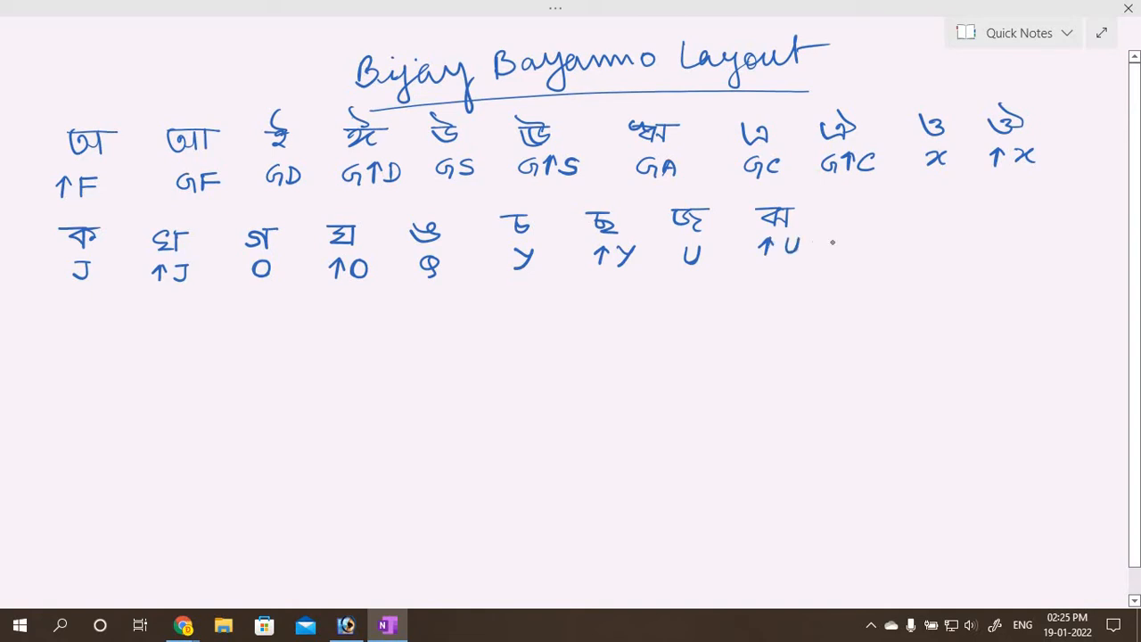
# Complete the second row with ঞ, ট and ঠ, giving them the key codes ↑I, T and ↑T.
pyautogui.moveTo(866, 207)
pyautogui.mouseDown()
pyautogui.moveTo(871, 218)
pyautogui.moveTo(858, 205)
pyautogui.moveTo(890, 216)
pyautogui.moveTo(864, 254)
pyautogui.moveTo(887, 237)
pyautogui.moveTo(895, 252)
pyautogui.moveTo(898, 234)
pyautogui.mouseUp()
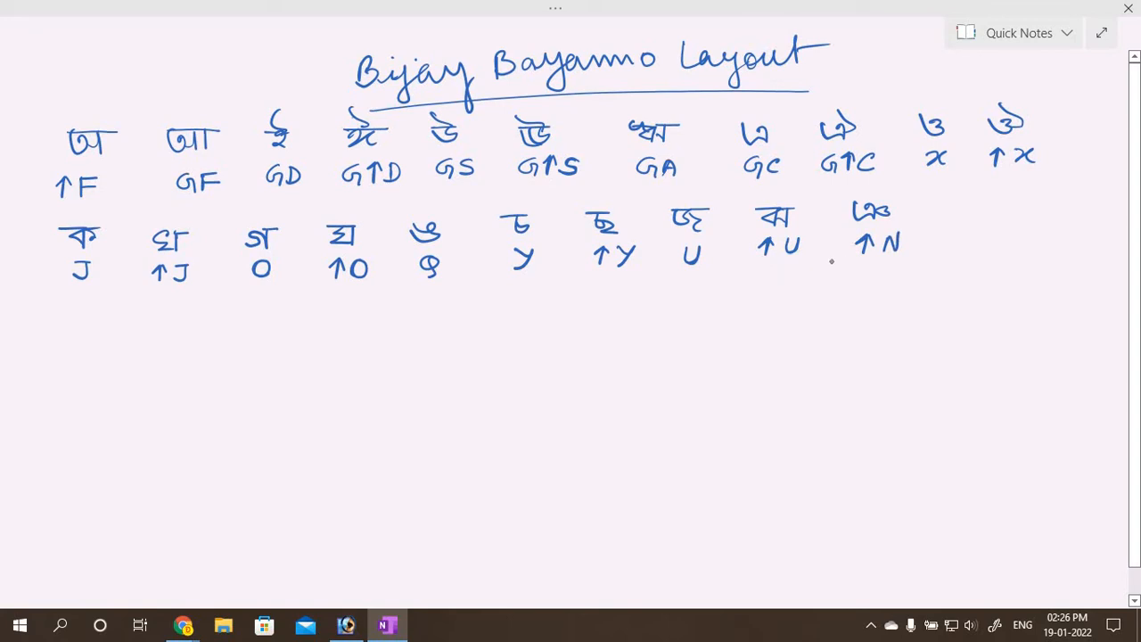
pyautogui.moveTo(908, 257)
pyautogui.mouseDown()
pyautogui.moveTo(892, 250)
pyautogui.moveTo(908, 250)
pyautogui.moveTo(895, 233)
pyautogui.moveTo(879, 250)
pyautogui.moveTo(895, 253)
pyautogui.mouseUp()
pyautogui.moveTo(933, 203)
pyautogui.mouseDown()
pyautogui.moveTo(957, 205)
pyautogui.moveTo(949, 219)
pyautogui.moveTo(964, 206)
pyautogui.mouseUp()
pyautogui.moveTo(944, 234)
pyautogui.mouseDown()
pyautogui.moveTo(962, 234)
pyautogui.moveTo(953, 252)
pyautogui.mouseUp()
pyautogui.moveTo(1009, 203)
pyautogui.mouseDown()
pyautogui.moveTo(1036, 204)
pyautogui.moveTo(1022, 196)
pyautogui.moveTo(1034, 190)
pyautogui.mouseUp()
pyautogui.moveTo(1035, 205); pyautogui.dragTo(1047, 204)
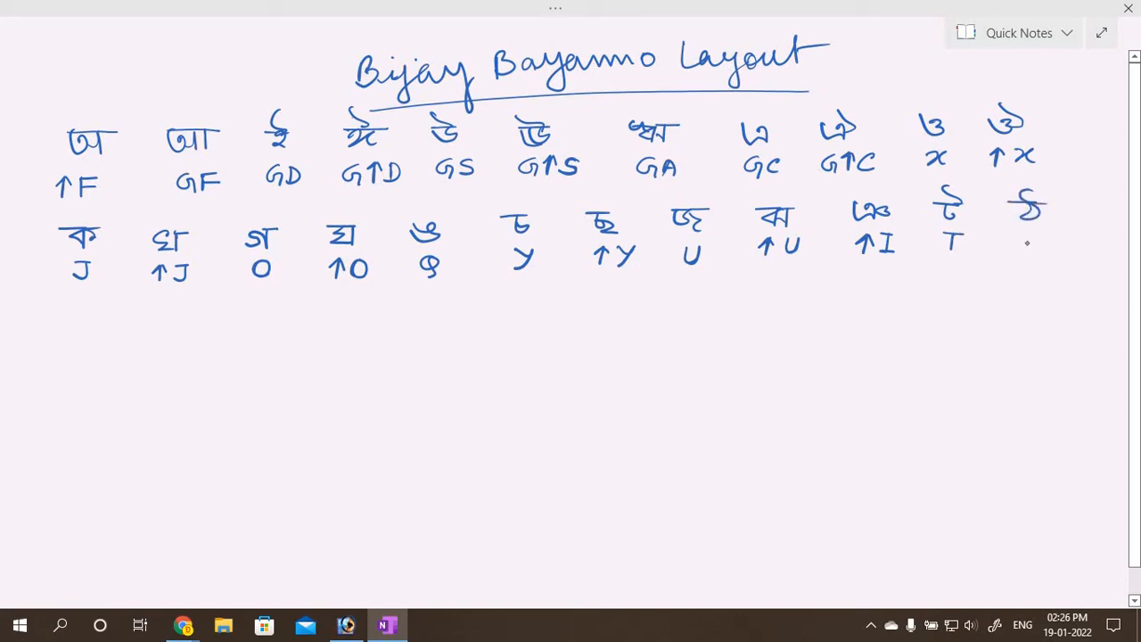
pyautogui.moveTo(1025, 251)
pyautogui.mouseDown()
pyautogui.moveTo(1025, 233)
pyautogui.moveTo(1063, 236)
pyautogui.moveTo(1050, 252)
pyautogui.mouseUp()
# Start the third row with handwritten ড, ঢ and ণ, writing E, ↑E and ↑B beneath them.
pyautogui.moveTo(69, 316)
pyautogui.mouseDown()
pyautogui.moveTo(73, 322)
pyautogui.moveTo(78, 334)
pyautogui.moveTo(113, 334)
pyautogui.moveTo(85, 370)
pyautogui.mouseUp()
pyautogui.moveTo(86, 350); pyautogui.dragTo(103, 369)
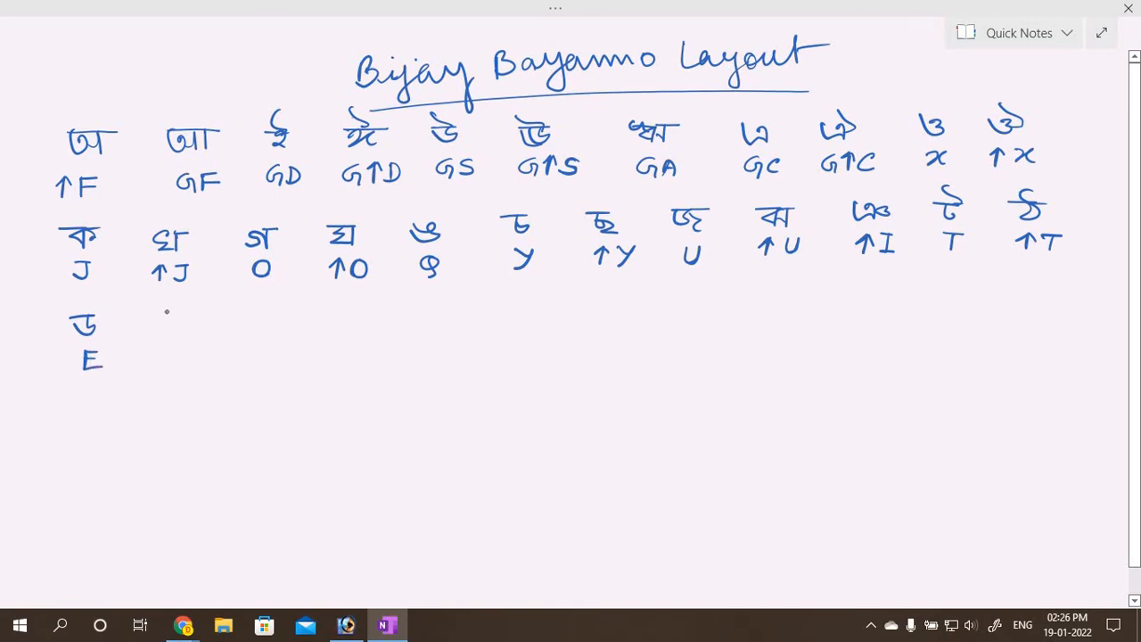
pyautogui.moveTo(146, 316)
pyautogui.mouseDown()
pyautogui.moveTo(174, 314)
pyautogui.moveTo(176, 330)
pyautogui.mouseUp()
pyautogui.moveTo(165, 350)
pyautogui.mouseDown()
pyautogui.moveTo(165, 368)
pyautogui.moveTo(192, 348)
pyautogui.moveTo(195, 369)
pyautogui.mouseUp()
pyautogui.moveTo(248, 325)
pyautogui.mouseDown()
pyautogui.moveTo(260, 316)
pyautogui.moveTo(263, 335)
pyautogui.moveTo(269, 311)
pyautogui.moveTo(256, 367)
pyautogui.moveTo(256, 347)
pyautogui.moveTo(283, 357)
pyautogui.moveTo(274, 366)
pyautogui.mouseUp()
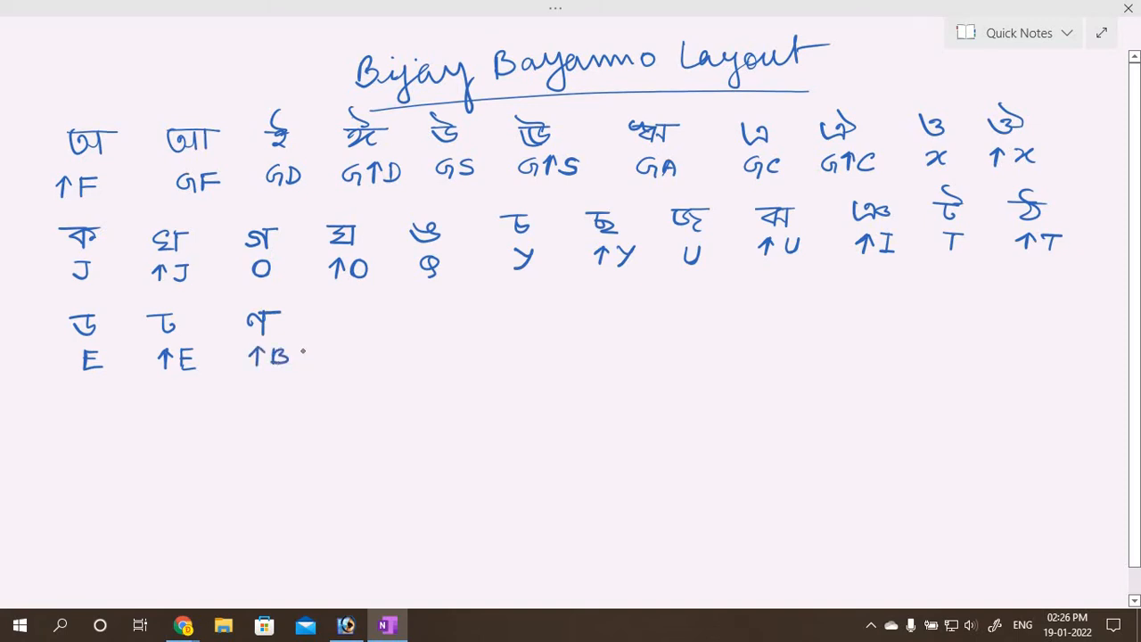
# Extend the third row with ত, থ, দ and ধ, writing K, ↑K, L and ↑L beneath them.
pyautogui.moveTo(330, 312)
pyautogui.mouseDown()
pyautogui.moveTo(355, 317)
pyautogui.moveTo(341, 332)
pyautogui.mouseUp()
pyautogui.moveTo(363, 356); pyautogui.dragTo(374, 365)
pyautogui.moveTo(423, 315)
pyautogui.mouseDown()
pyautogui.moveTo(441, 327)
pyautogui.moveTo(428, 310)
pyautogui.moveTo(425, 361)
pyautogui.moveTo(456, 357)
pyautogui.mouseUp()
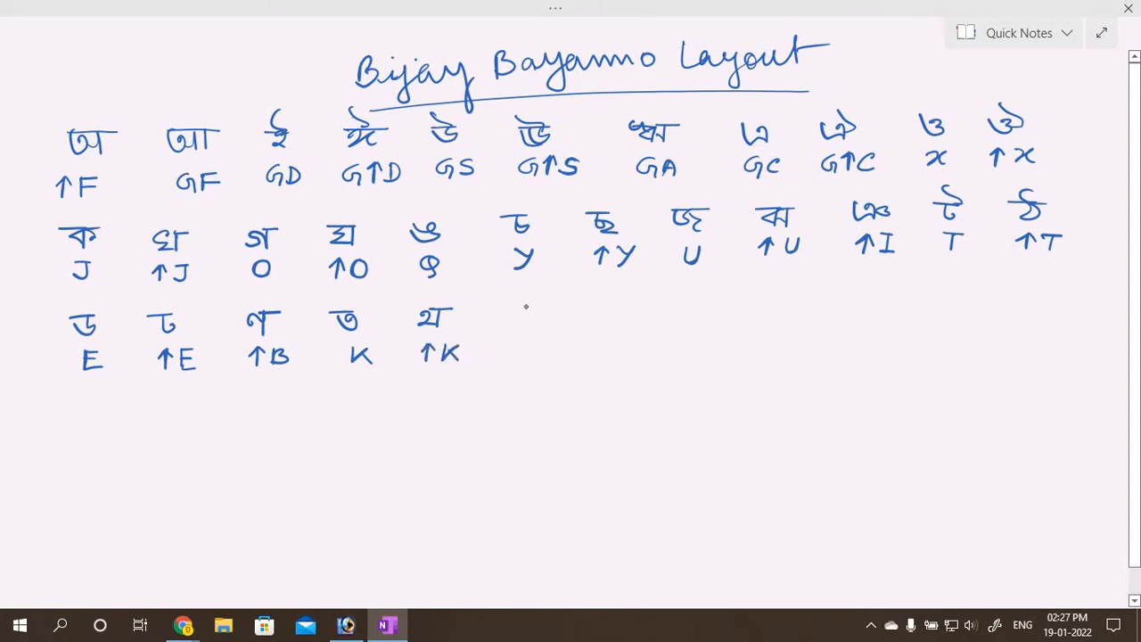
pyautogui.moveTo(511, 302)
pyautogui.mouseDown()
pyautogui.moveTo(535, 301)
pyautogui.moveTo(531, 357)
pyautogui.moveTo(549, 356)
pyautogui.mouseUp()
pyautogui.moveTo(603, 299)
pyautogui.mouseDown()
pyautogui.moveTo(624, 307)
pyautogui.moveTo(623, 319)
pyautogui.moveTo(612, 305)
pyautogui.moveTo(613, 350)
pyautogui.moveTo(644, 352)
pyautogui.mouseUp()
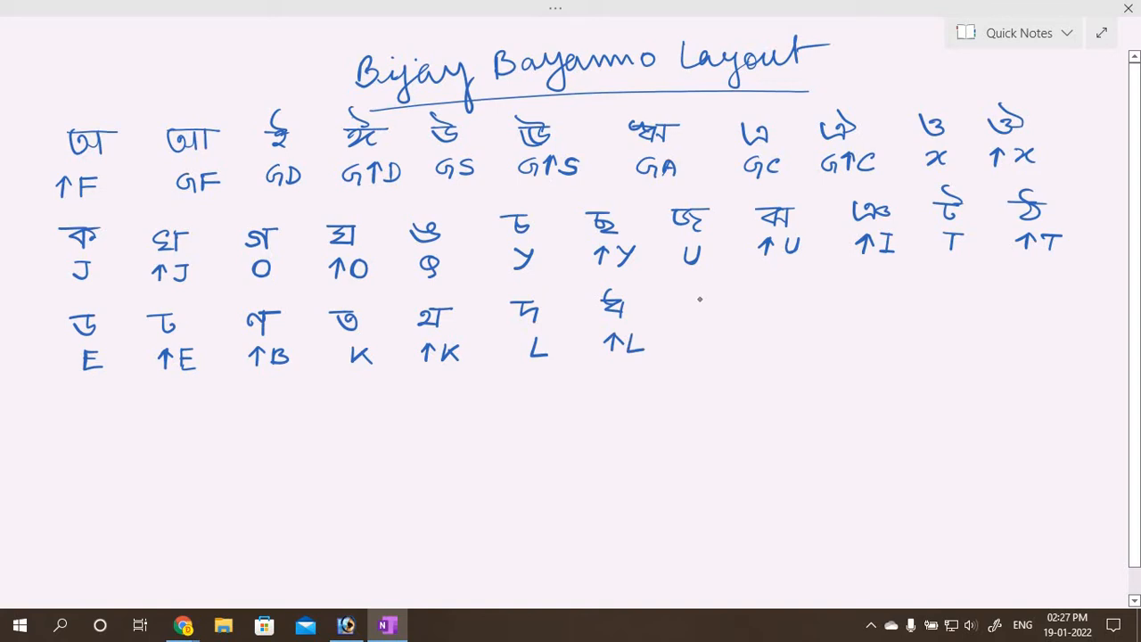
# Handwrite ন, প and ফ in the third row, with key codes B, R and ↑R beneath them.
pyautogui.moveTo(688, 295)
pyautogui.mouseDown()
pyautogui.moveTo(712, 296)
pyautogui.moveTo(710, 319)
pyautogui.moveTo(723, 296)
pyautogui.mouseUp()
pyautogui.moveTo(703, 334); pyautogui.dragTo(704, 351)
pyautogui.moveTo(773, 294)
pyautogui.mouseDown()
pyautogui.moveTo(784, 304)
pyautogui.moveTo(812, 289)
pyautogui.moveTo(797, 291)
pyautogui.moveTo(792, 341)
pyautogui.moveTo(808, 345)
pyautogui.mouseUp()
pyautogui.moveTo(891, 290)
pyautogui.mouseDown()
pyautogui.moveTo(863, 291)
pyautogui.moveTo(896, 307)
pyautogui.mouseUp()
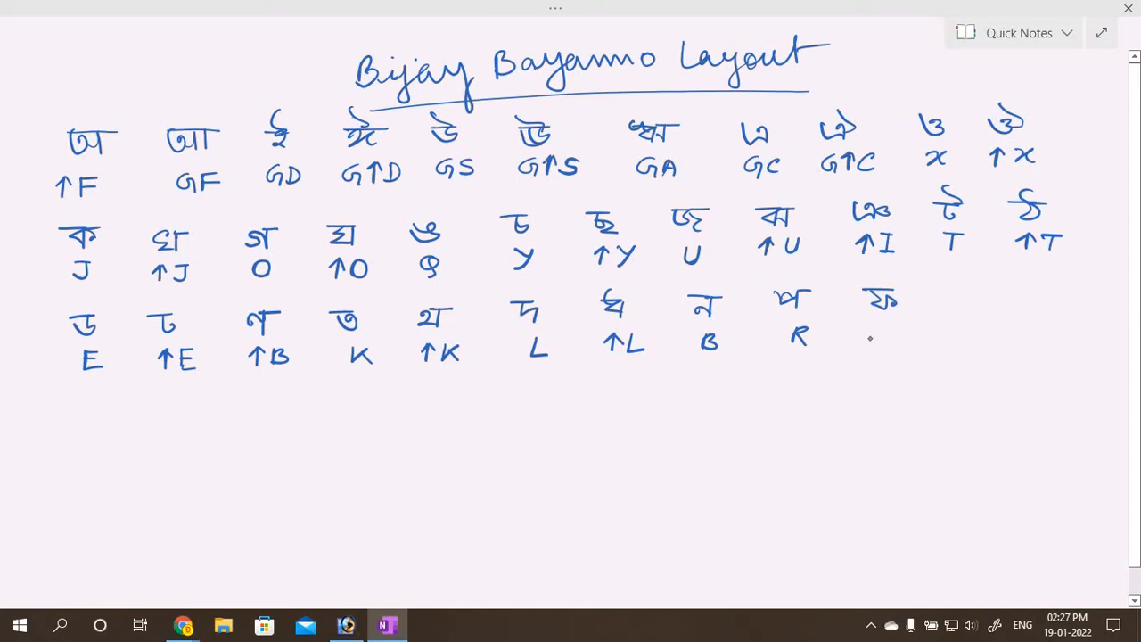
pyautogui.moveTo(870, 342); pyautogui.dragTo(871, 325)
pyautogui.moveTo(865, 334); pyautogui.dragTo(887, 327)
pyautogui.moveTo(889, 327); pyautogui.dragTo(902, 344)
# Handwrite ব with H and ভ with ↑H beneath in the third row.
pyautogui.moveTo(943, 296)
pyautogui.mouseDown()
pyautogui.moveTo(961, 310)
pyautogui.moveTo(969, 288)
pyautogui.mouseUp()
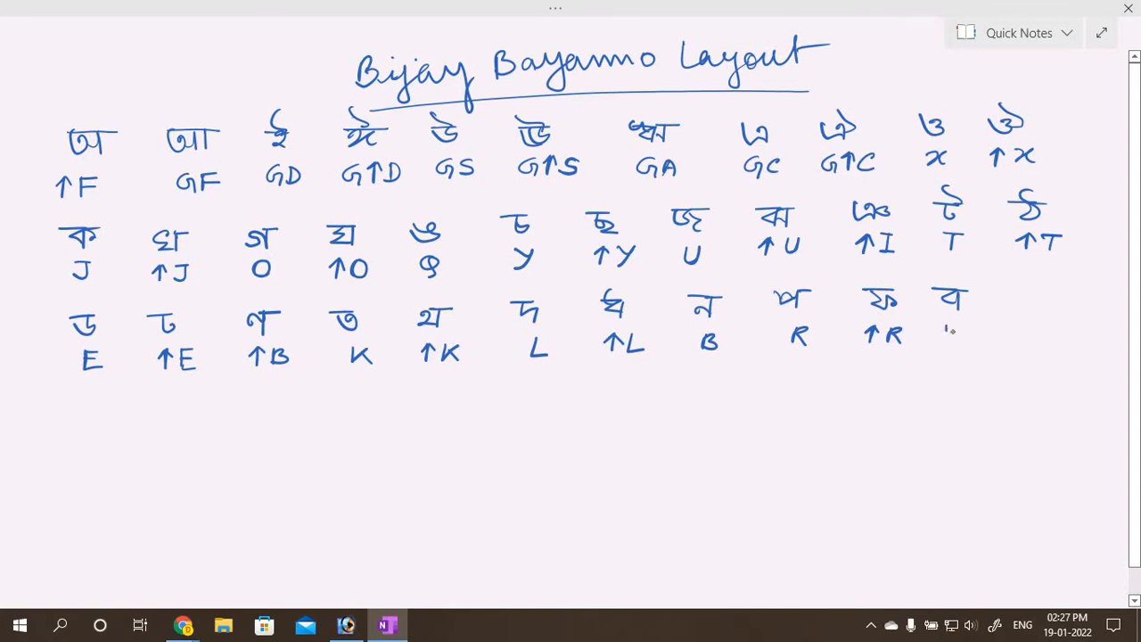
pyautogui.moveTo(946, 328); pyautogui.dragTo(946, 343)
pyautogui.moveTo(958, 326); pyautogui.dragTo(958, 344)
pyautogui.moveTo(946, 334); pyautogui.dragTo(958, 334)
pyautogui.moveTo(997, 288)
pyautogui.mouseDown()
pyautogui.moveTo(1017, 306)
pyautogui.moveTo(997, 293)
pyautogui.moveTo(1028, 290)
pyautogui.mouseUp()
pyautogui.moveTo(1000, 342); pyautogui.dragTo(1000, 325)
pyautogui.moveTo(995, 332)
pyautogui.mouseDown()
pyautogui.moveTo(1000, 324)
pyautogui.moveTo(1026, 342)
pyautogui.mouseUp()
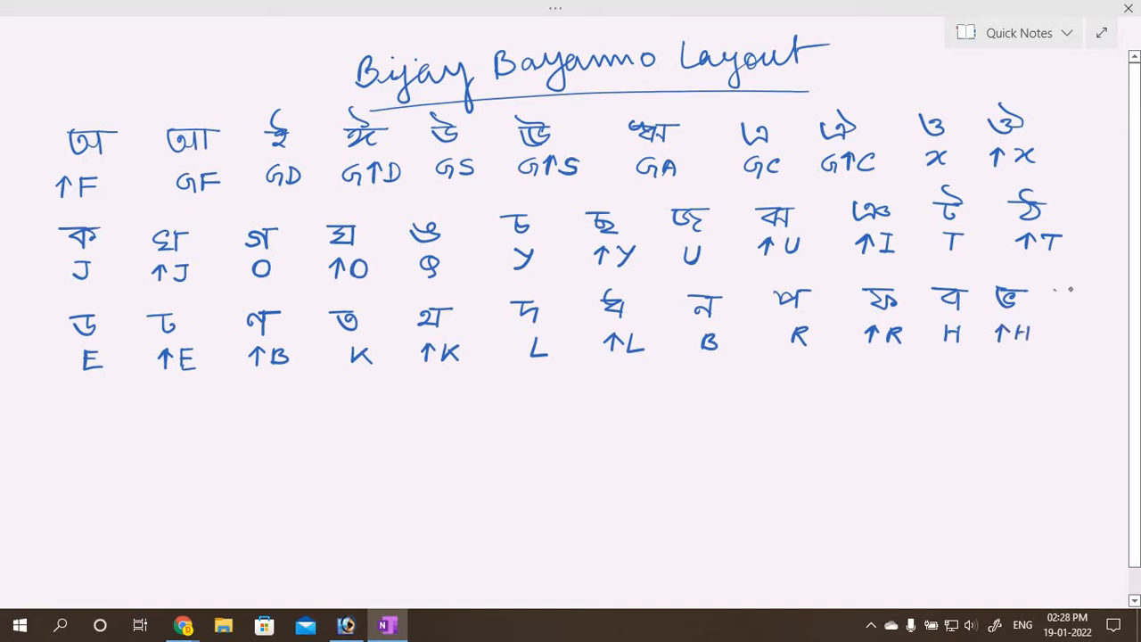
# Handwrite ম at the end of the third row with the key code M beneath it.
pyautogui.moveTo(1071, 289); pyautogui.dragTo(1077, 289)
pyautogui.moveTo(1063, 291); pyautogui.dragTo(1079, 303)
pyautogui.moveTo(1081, 290); pyautogui.dragTo(1081, 307)
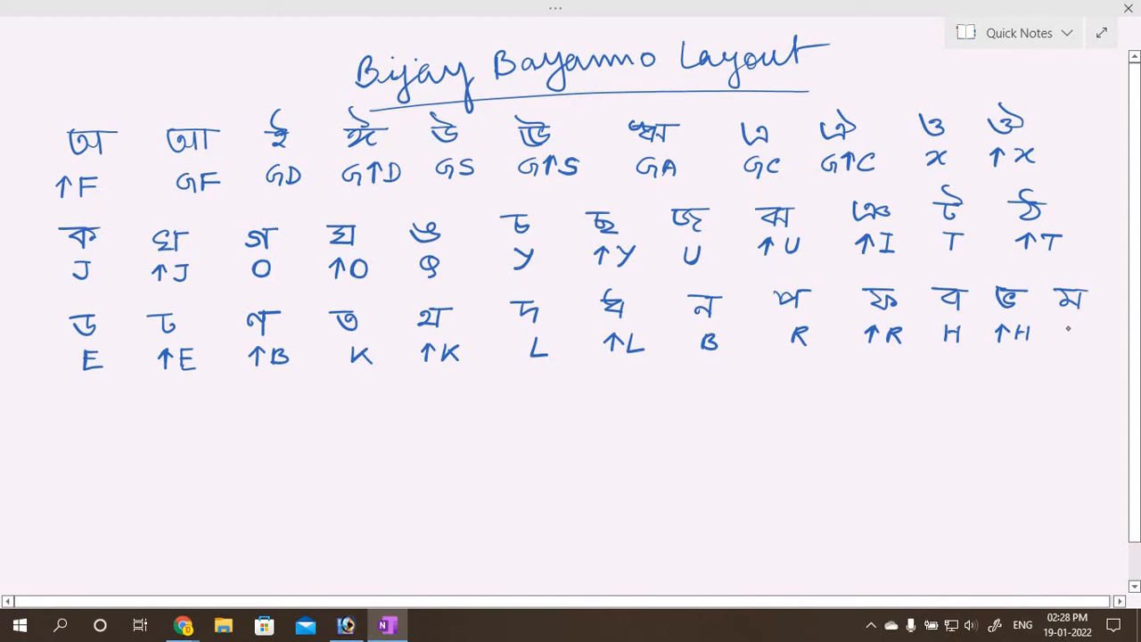
pyautogui.moveTo(1065, 338)
pyautogui.mouseDown()
pyautogui.moveTo(1067, 323)
pyautogui.moveTo(1087, 338)
pyautogui.mouseUp()
# Start the fourth row with handwritten য, র and ল, writing W, V and ↑V beneath them.
pyautogui.moveTo(51, 406)
pyautogui.mouseDown()
pyautogui.moveTo(83, 405)
pyautogui.moveTo(68, 420)
pyautogui.moveTo(83, 406)
pyautogui.mouseUp()
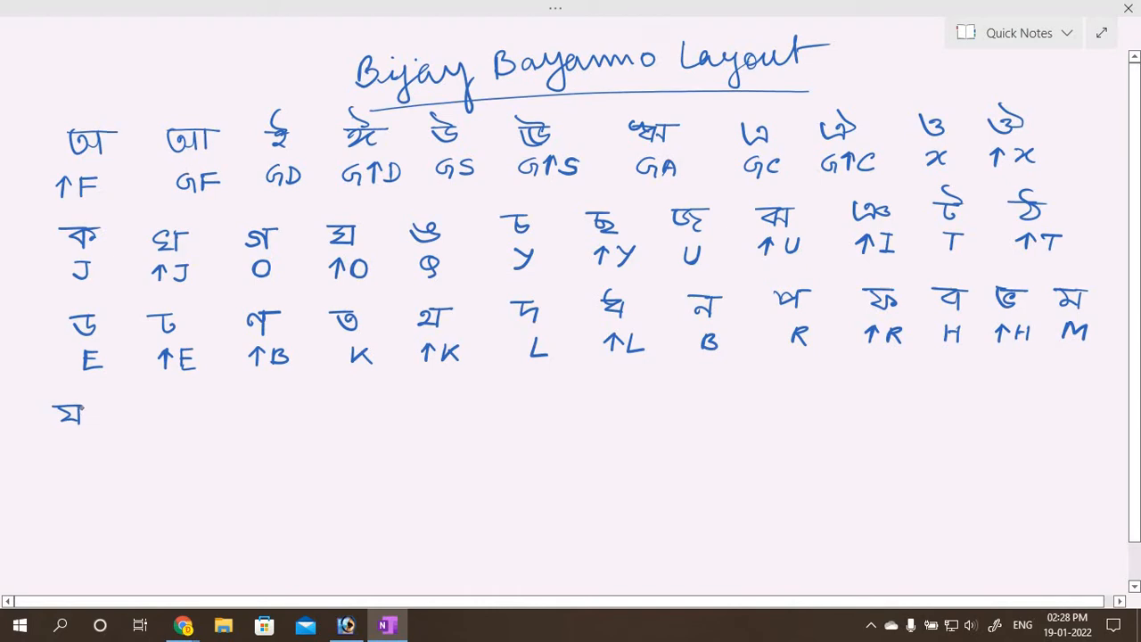
pyautogui.moveTo(58, 411)
pyautogui.mouseDown()
pyautogui.moveTo(70, 452)
pyautogui.moveTo(83, 439)
pyautogui.mouseUp()
pyautogui.moveTo(119, 408)
pyautogui.mouseDown()
pyautogui.moveTo(150, 408)
pyautogui.moveTo(150, 425)
pyautogui.mouseUp()
pyautogui.moveTo(140, 443); pyautogui.dragTo(160, 441)
pyautogui.moveTo(205, 404); pyautogui.dragTo(238, 403)
pyautogui.moveTo(217, 417)
pyautogui.mouseDown()
pyautogui.moveTo(235, 405)
pyautogui.moveTo(239, 423)
pyautogui.moveTo(233, 403)
pyautogui.moveTo(221, 457)
pyautogui.moveTo(254, 442)
pyautogui.mouseUp()
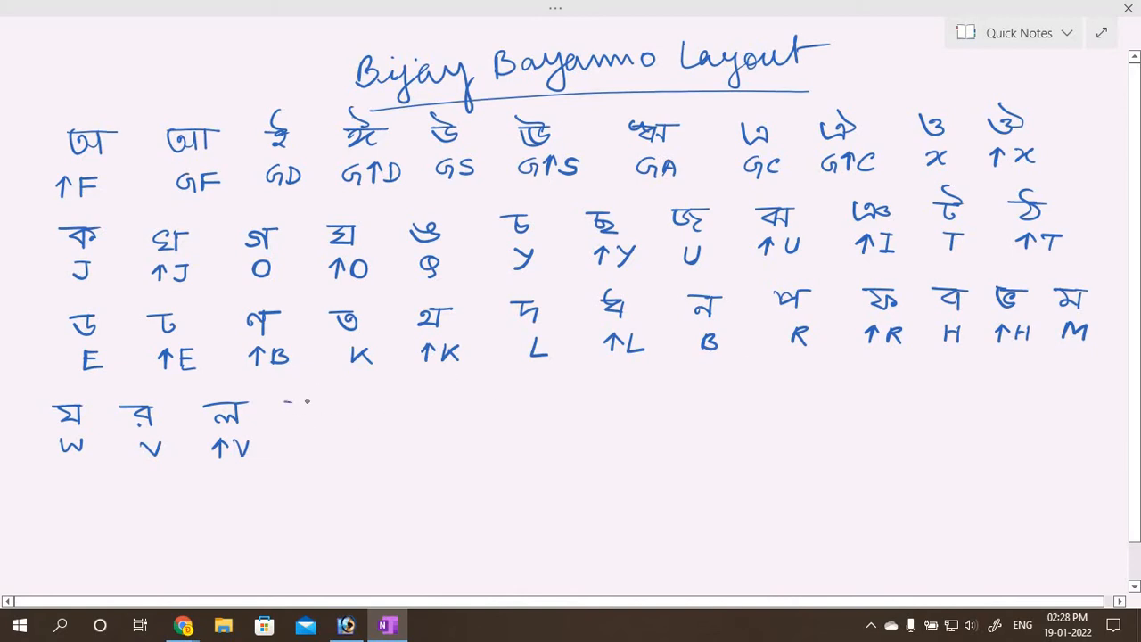
# Handwrite ব and শ next in the fourth row, with key codes H and ↑M beneath them.
pyautogui.moveTo(283, 401); pyautogui.dragTo(310, 400)
pyautogui.moveTo(307, 401)
pyautogui.mouseDown()
pyautogui.moveTo(294, 415)
pyautogui.moveTo(321, 401)
pyautogui.mouseUp()
pyautogui.moveTo(297, 436)
pyautogui.mouseDown()
pyautogui.moveTo(297, 454)
pyautogui.moveTo(307, 445)
pyautogui.mouseUp()
pyautogui.moveTo(346, 401)
pyautogui.mouseDown()
pyautogui.moveTo(372, 399)
pyautogui.moveTo(360, 414)
pyautogui.moveTo(373, 409)
pyautogui.mouseUp()
pyautogui.moveTo(374, 399)
pyautogui.mouseDown()
pyautogui.moveTo(375, 415)
pyautogui.moveTo(354, 410)
pyautogui.moveTo(371, 405)
pyautogui.moveTo(367, 413)
pyautogui.moveTo(367, 400)
pyautogui.moveTo(362, 415)
pyautogui.moveTo(377, 419)
pyautogui.moveTo(394, 398)
pyautogui.mouseUp()
pyautogui.rightClick(370, 406)
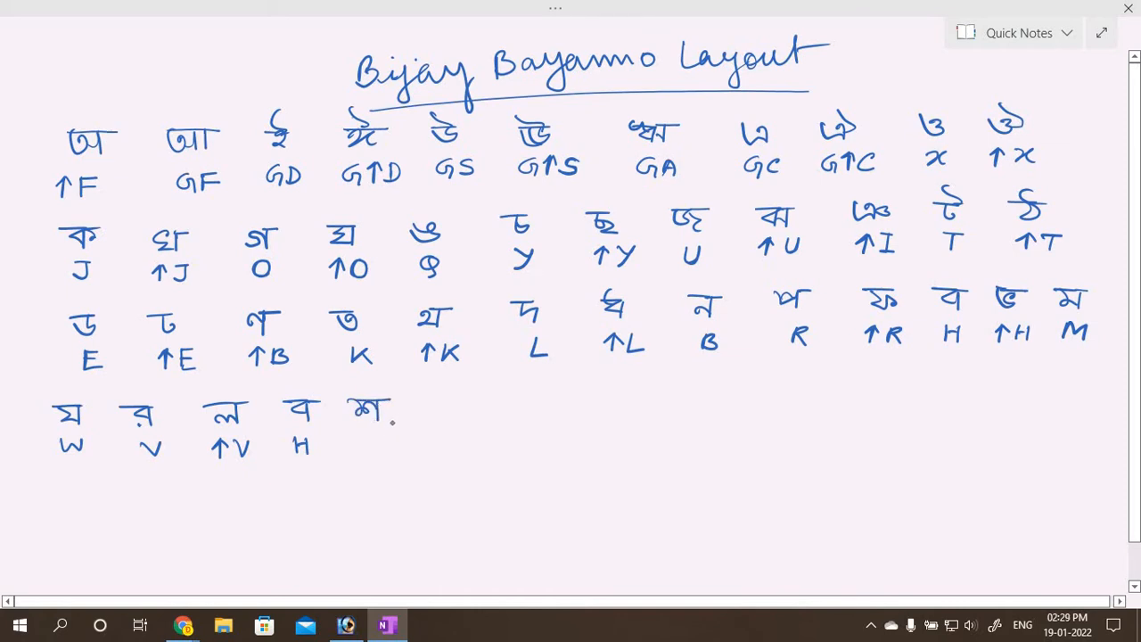
pyautogui.moveTo(365, 454)
pyautogui.mouseDown()
pyautogui.moveTo(366, 432)
pyautogui.moveTo(401, 452)
pyautogui.mouseUp()
# Handwrite ষ, স and হ in the fourth row, with key codes ↑N, N and I beneath them.
pyautogui.moveTo(426, 397)
pyautogui.mouseDown()
pyautogui.moveTo(459, 398)
pyautogui.moveTo(446, 412)
pyautogui.moveTo(455, 416)
pyautogui.mouseUp()
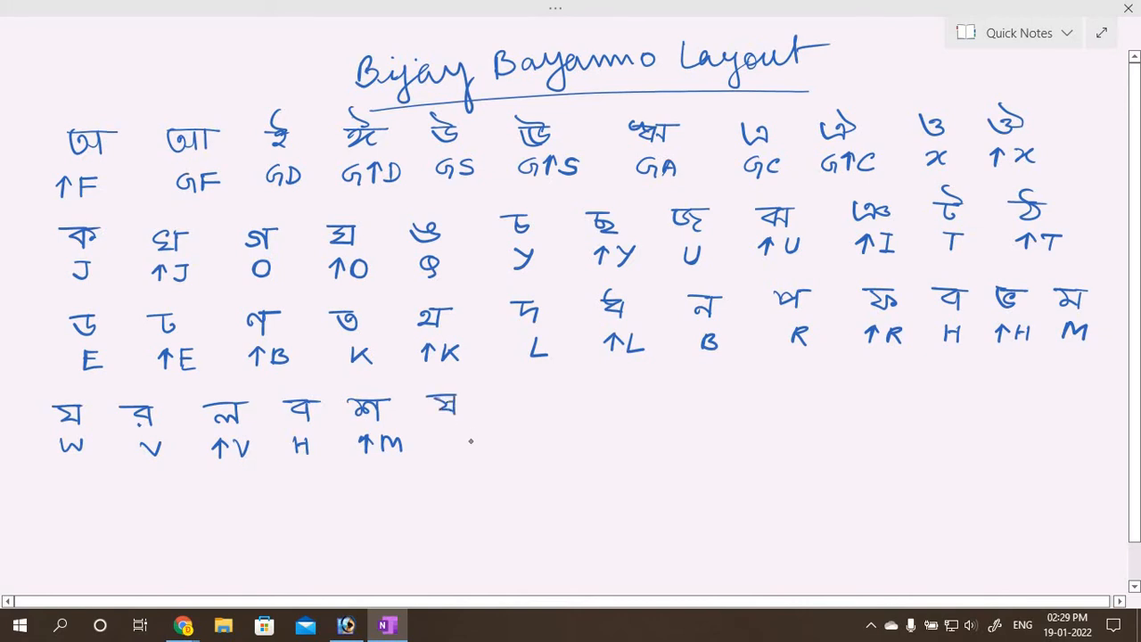
pyautogui.moveTo(443, 452); pyautogui.dragTo(444, 434)
pyautogui.moveTo(439, 441)
pyautogui.mouseDown()
pyautogui.moveTo(473, 435)
pyautogui.moveTo(475, 450)
pyautogui.mouseUp()
pyautogui.moveTo(511, 393)
pyautogui.mouseDown()
pyautogui.moveTo(534, 394)
pyautogui.moveTo(517, 410)
pyautogui.moveTo(544, 394)
pyautogui.moveTo(532, 392)
pyautogui.mouseUp()
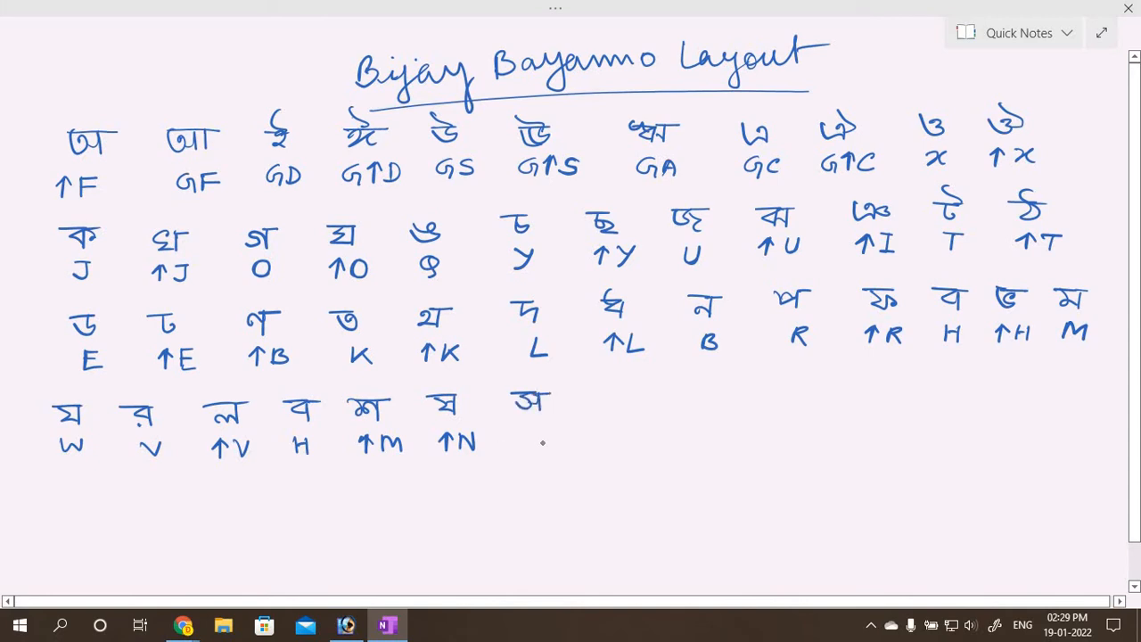
pyautogui.moveTo(529, 449)
pyautogui.mouseDown()
pyautogui.moveTo(529, 432)
pyautogui.moveTo(551, 429)
pyautogui.mouseUp()
pyautogui.moveTo(605, 401)
pyautogui.mouseDown()
pyautogui.moveTo(621, 395)
pyautogui.moveTo(598, 388)
pyautogui.mouseUp()
pyautogui.moveTo(618, 426)
pyautogui.mouseDown()
pyautogui.moveTo(617, 441)
pyautogui.moveTo(626, 424)
pyautogui.mouseUp()
# Switch to the Google Meet class window to check the call, and return to the OneNote page.
pyautogui.moveTo(183, 625)
pyautogui.click(104, 490)
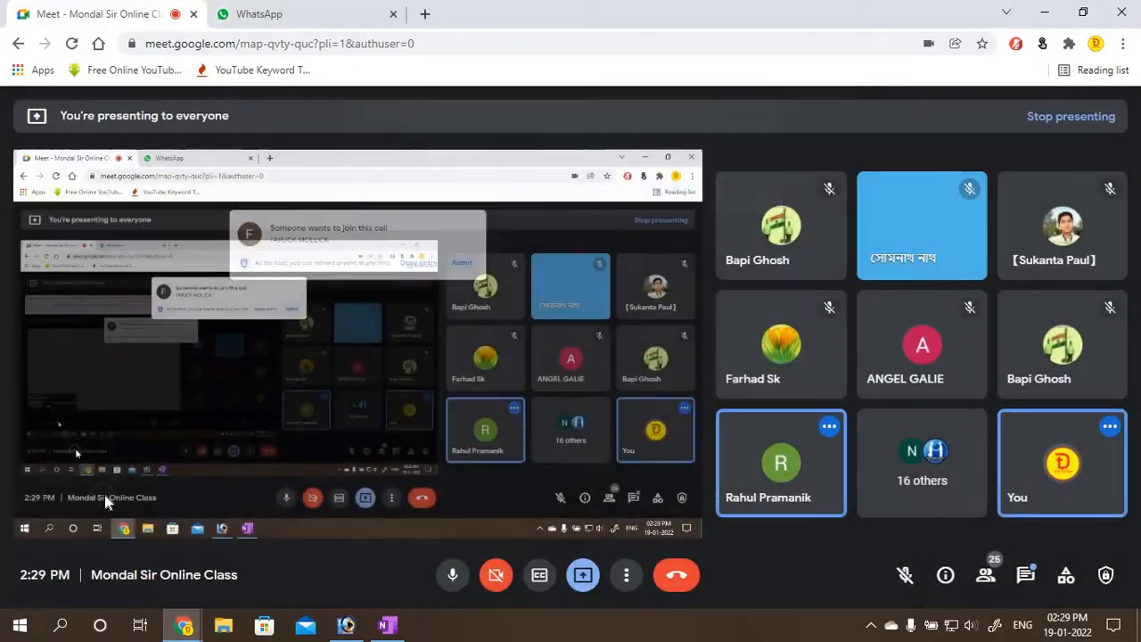
pyautogui.click(386, 627)
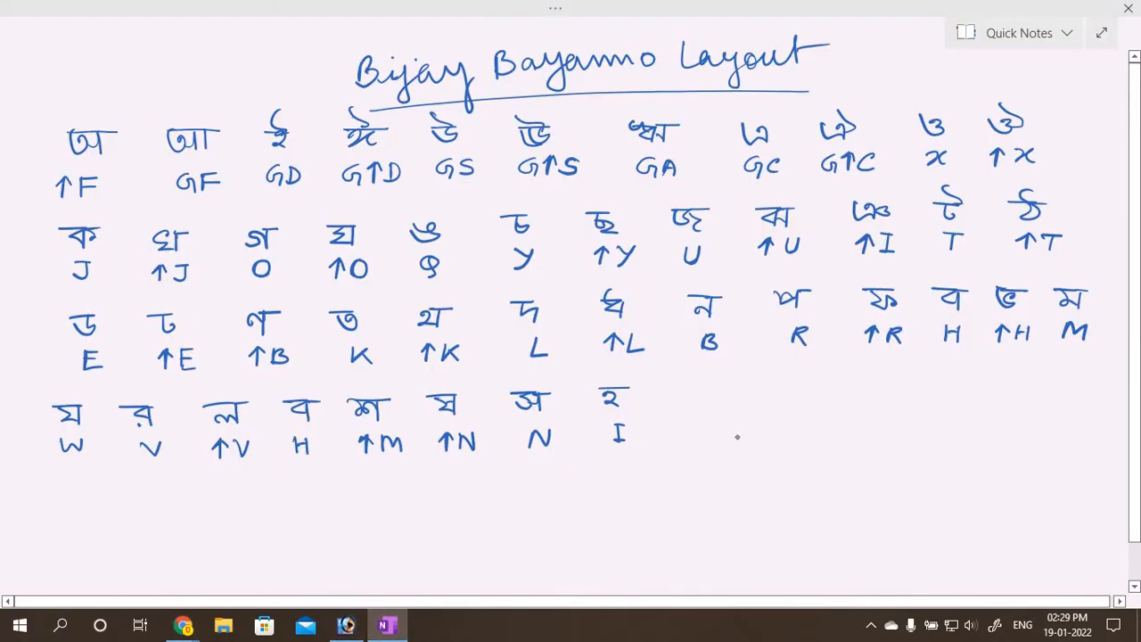
# Handwrite ড়, ঢ় and য় in the fourth row, with key codes P, ↑P and ↑W beneath them.
pyautogui.moveTo(674, 387)
pyautogui.mouseDown()
pyautogui.moveTo(699, 390)
pyautogui.moveTo(687, 408)
pyautogui.mouseUp()
pyautogui.moveTo(692, 439); pyautogui.dragTo(693, 432)
pyautogui.moveTo(746, 383)
pyautogui.mouseDown()
pyautogui.moveTo(768, 385)
pyautogui.moveTo(758, 401)
pyautogui.mouseUp()
pyautogui.click(759, 409)
pyautogui.moveTo(756, 439)
pyautogui.mouseDown()
pyautogui.moveTo(756, 423)
pyautogui.moveTo(773, 443)
pyautogui.moveTo(784, 425)
pyautogui.mouseUp()
pyautogui.moveTo(773, 434); pyautogui.dragTo(774, 435)
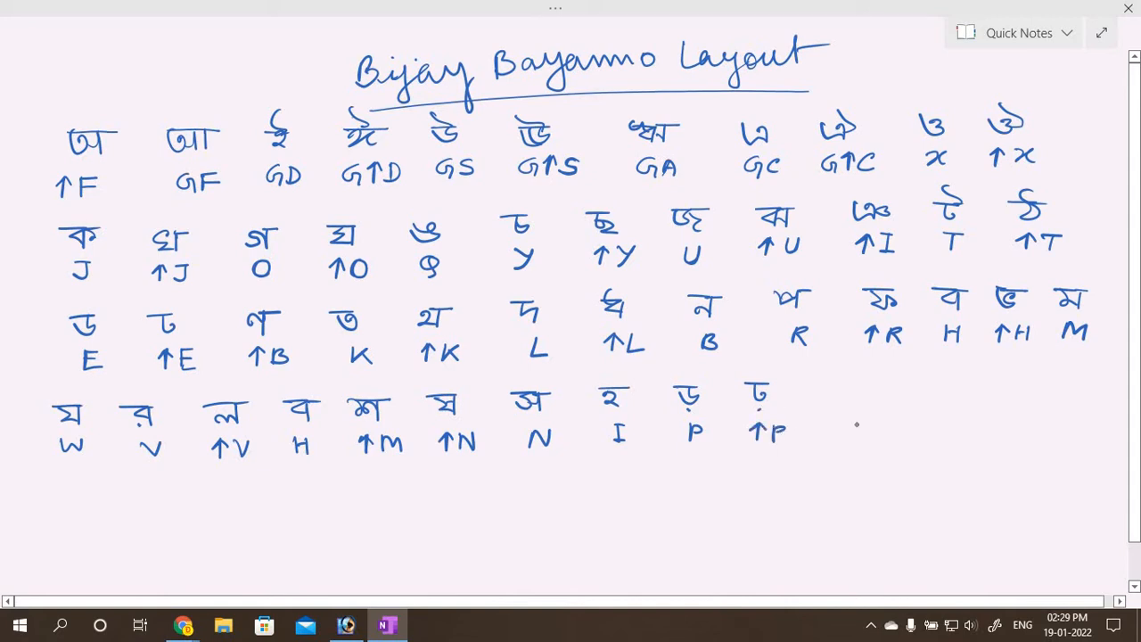
pyautogui.moveTo(807, 380)
pyautogui.mouseDown()
pyautogui.moveTo(836, 379)
pyautogui.moveTo(835, 400)
pyautogui.mouseUp()
pyautogui.click(827, 396)
pyautogui.moveTo(827, 437)
pyautogui.mouseDown()
pyautogui.moveTo(827, 418)
pyautogui.moveTo(846, 436)
pyautogui.moveTo(861, 420)
pyautogui.mouseUp()
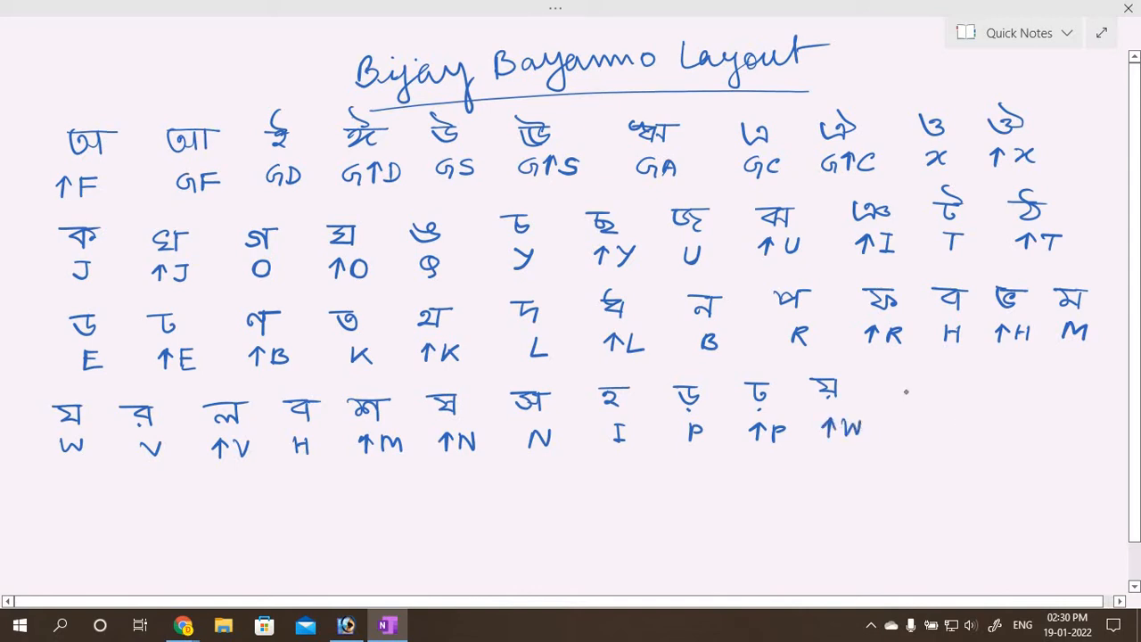
# Handwrite ৎ with \ beneath and ং with ↑Q beneath in the fourth row, redrawing the ং.
pyautogui.moveTo(908, 379); pyautogui.dragTo(904, 401)
pyautogui.moveTo(904, 422); pyautogui.dragTo(918, 437)
pyautogui.moveTo(961, 390)
pyautogui.mouseDown()
pyautogui.moveTo(967, 404)
pyautogui.moveTo(977, 381)
pyautogui.mouseUp()
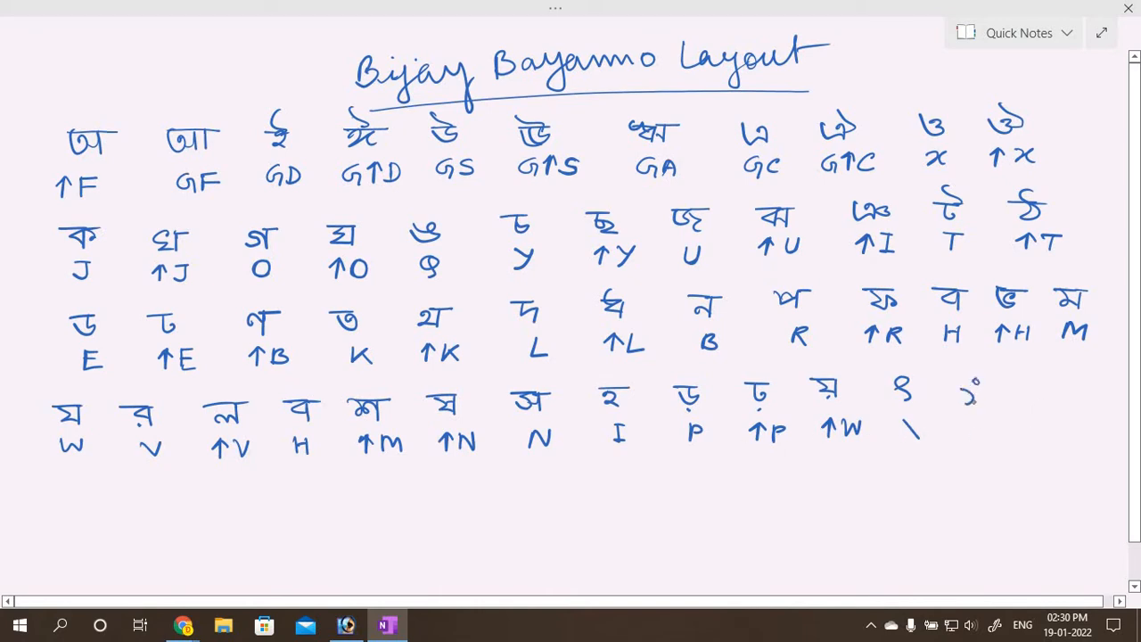
pyautogui.rightClick(989, 396)
pyautogui.press('Escape')
pyautogui.moveTo(965, 400); pyautogui.dragTo(972, 381)
pyautogui.moveTo(961, 421)
pyautogui.mouseDown()
pyautogui.moveTo(961, 442)
pyautogui.moveTo(968, 430)
pyautogui.moveTo(972, 443)
pyautogui.mouseUp()
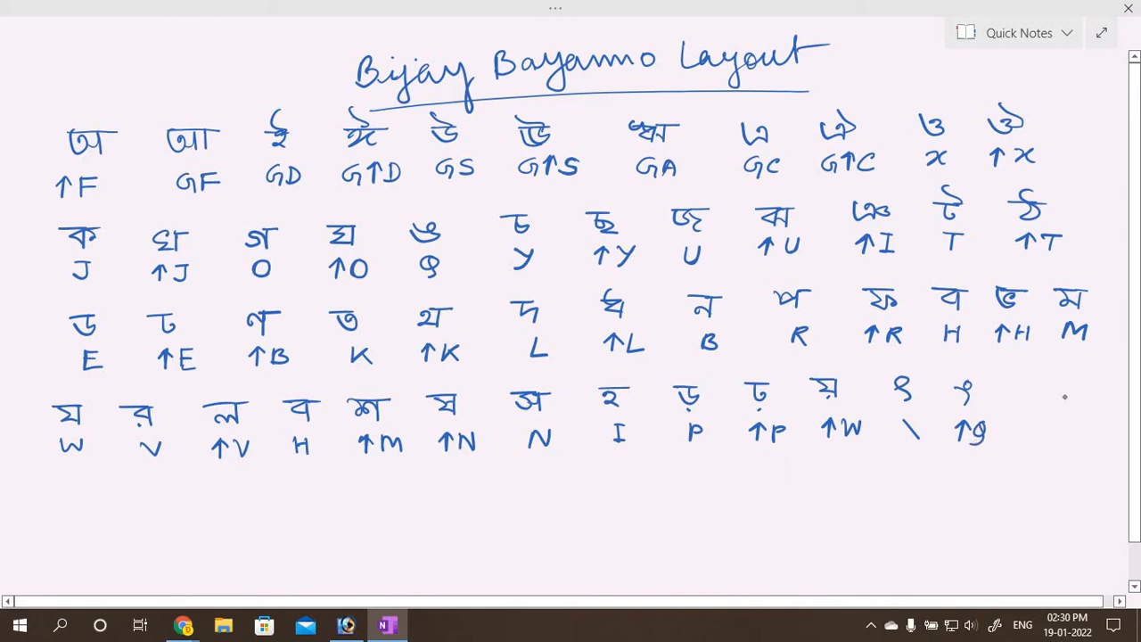
# Finish the fourth row with handwritten ঃ and ঁ, writing ¦ and ↑& beneath them.
pyautogui.click(1016, 387)
pyautogui.click(1018, 403)
pyautogui.moveTo(1016, 419); pyautogui.dragTo(1016, 429)
pyautogui.click(1017, 438)
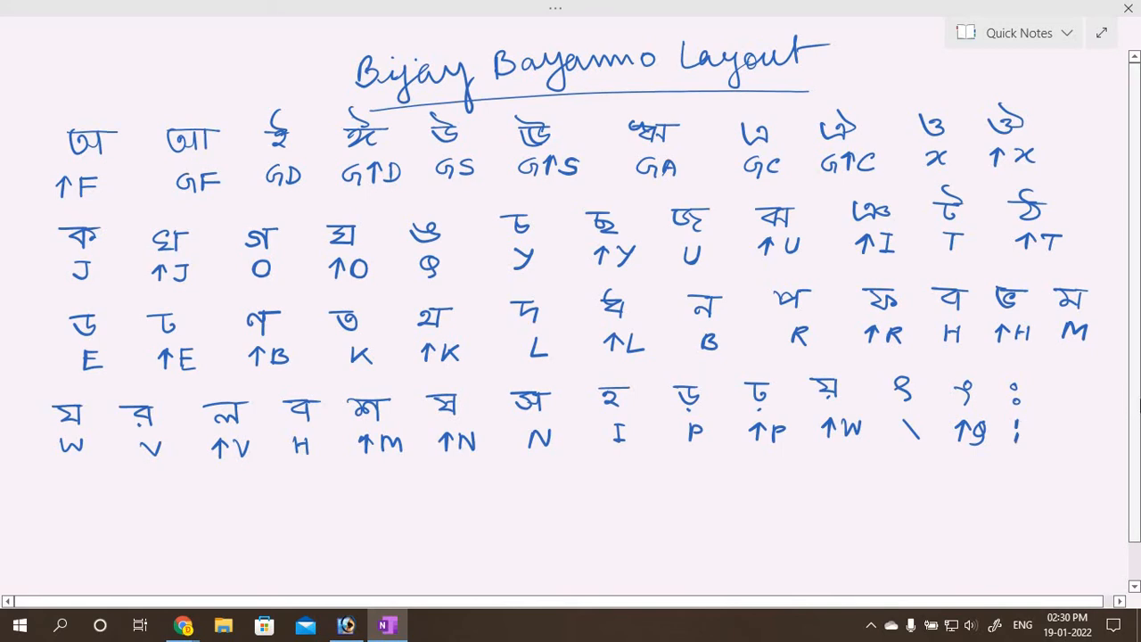
pyautogui.moveTo(1056, 383); pyautogui.dragTo(1076, 383)
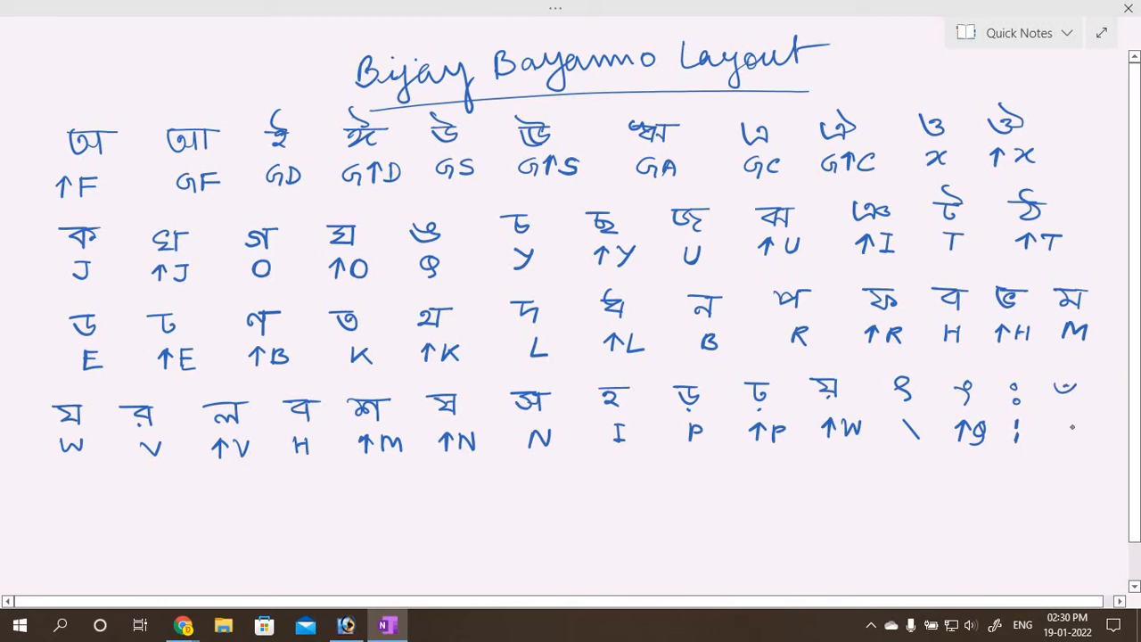
pyautogui.moveTo(1058, 416)
pyautogui.mouseDown()
pyautogui.moveTo(1054, 433)
pyautogui.moveTo(1061, 424)
pyautogui.mouseUp()
pyautogui.click(1056, 437)
pyautogui.moveTo(1057, 421)
pyautogui.mouseDown()
pyautogui.moveTo(1056, 432)
pyautogui.moveTo(1056, 419)
pyautogui.moveTo(1094, 428)
pyautogui.mouseUp()
# Start the fifth row with a handwritten । sign, labelled দাড়ি, with the key code ↑G beneath.
pyautogui.moveTo(70, 488); pyautogui.dragTo(71, 508)
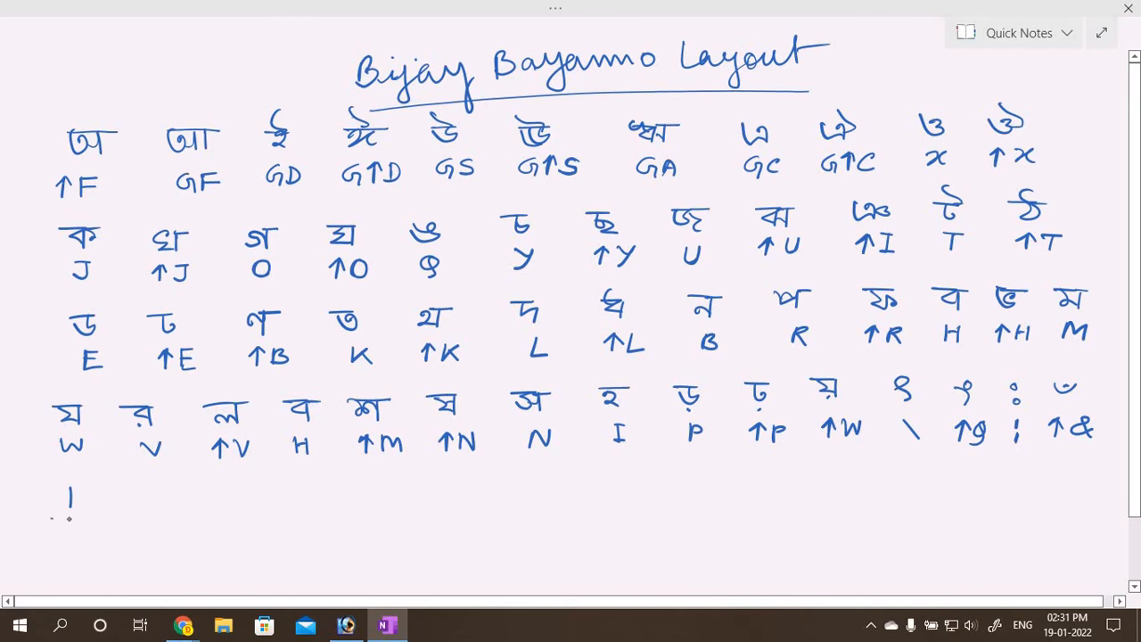
pyautogui.moveTo(51, 517)
pyautogui.mouseDown()
pyautogui.moveTo(84, 531)
pyautogui.moveTo(110, 519)
pyautogui.mouseUp()
pyautogui.click(107, 535)
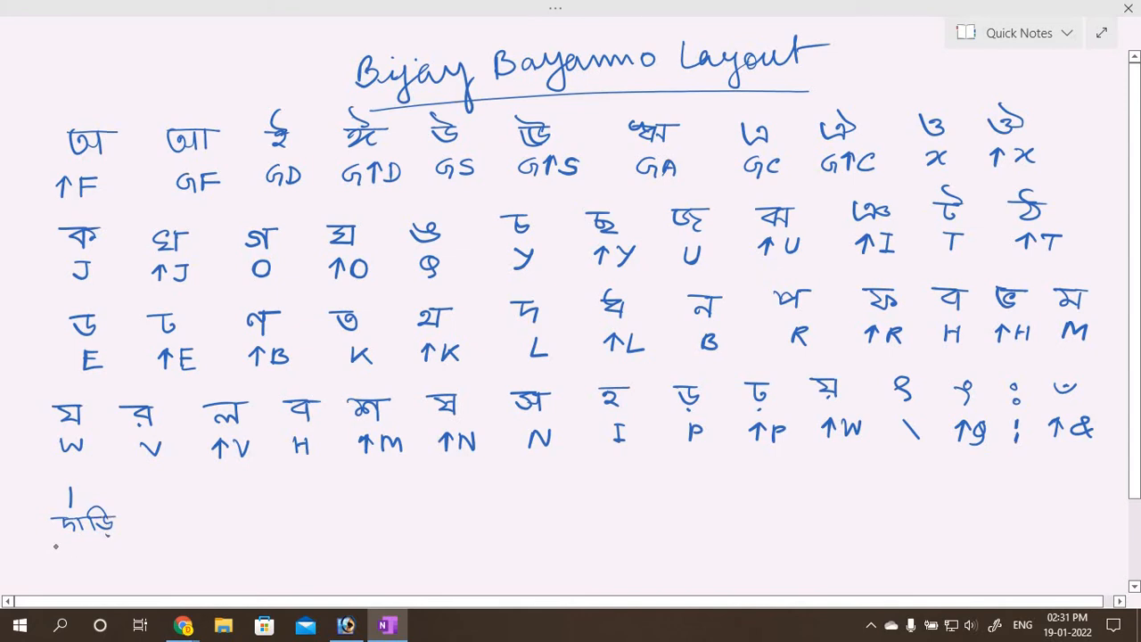
pyautogui.moveTo(67, 564)
pyautogui.mouseDown()
pyautogui.moveTo(67, 546)
pyautogui.moveTo(107, 551)
pyautogui.mouseUp()
# Handwrite the র-ফলা sign in the fifth row with its name and the key code Z beneath.
pyautogui.moveTo(203, 491)
pyautogui.mouseDown()
pyautogui.moveTo(204, 503)
pyautogui.moveTo(173, 496)
pyautogui.moveTo(180, 517)
pyautogui.mouseUp()
pyautogui.moveTo(176, 519)
pyautogui.mouseDown()
pyautogui.moveTo(179, 531)
pyautogui.moveTo(197, 517)
pyautogui.moveTo(243, 529)
pyautogui.moveTo(254, 514)
pyautogui.mouseUp()
pyautogui.click(171, 535)
pyautogui.moveTo(251, 515)
pyautogui.mouseDown()
pyautogui.moveTo(252, 532)
pyautogui.moveTo(259, 514)
pyautogui.mouseUp()
pyautogui.click(187, 534)
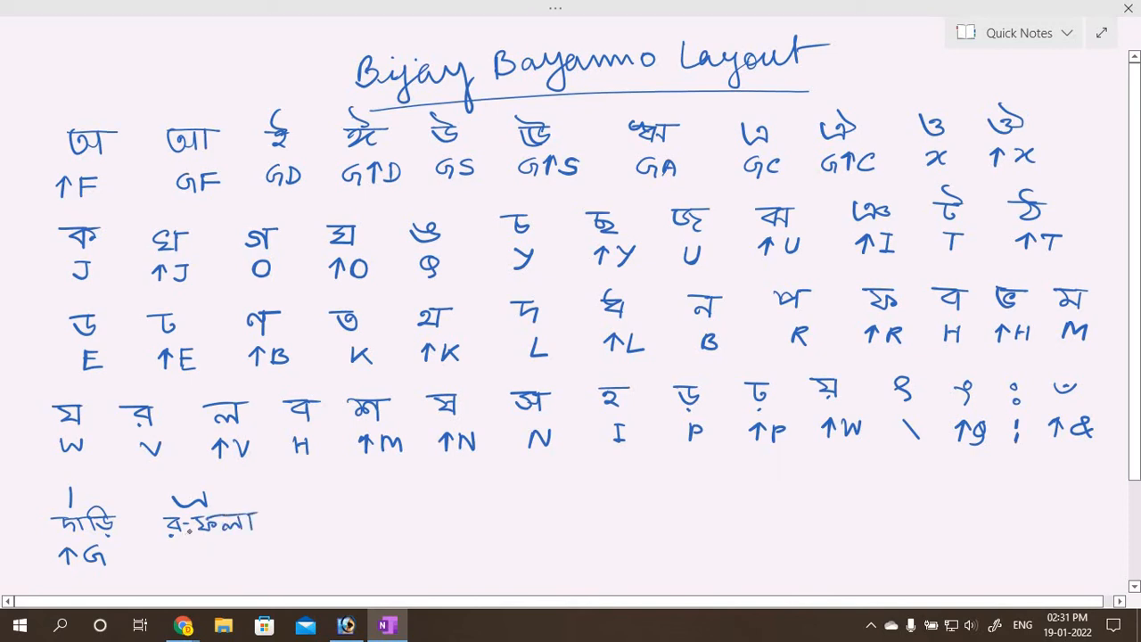
pyautogui.moveTo(198, 550); pyautogui.dragTo(221, 560)
# Handwrite the য-ফলা and রেফ signs with their names in the fifth row, with key codes ↑Z and ↑A beneath.
pyautogui.moveTo(328, 483)
pyautogui.mouseDown()
pyautogui.moveTo(311, 504)
pyautogui.moveTo(316, 484)
pyautogui.moveTo(318, 530)
pyautogui.mouseUp()
pyautogui.rightClick(322, 520)
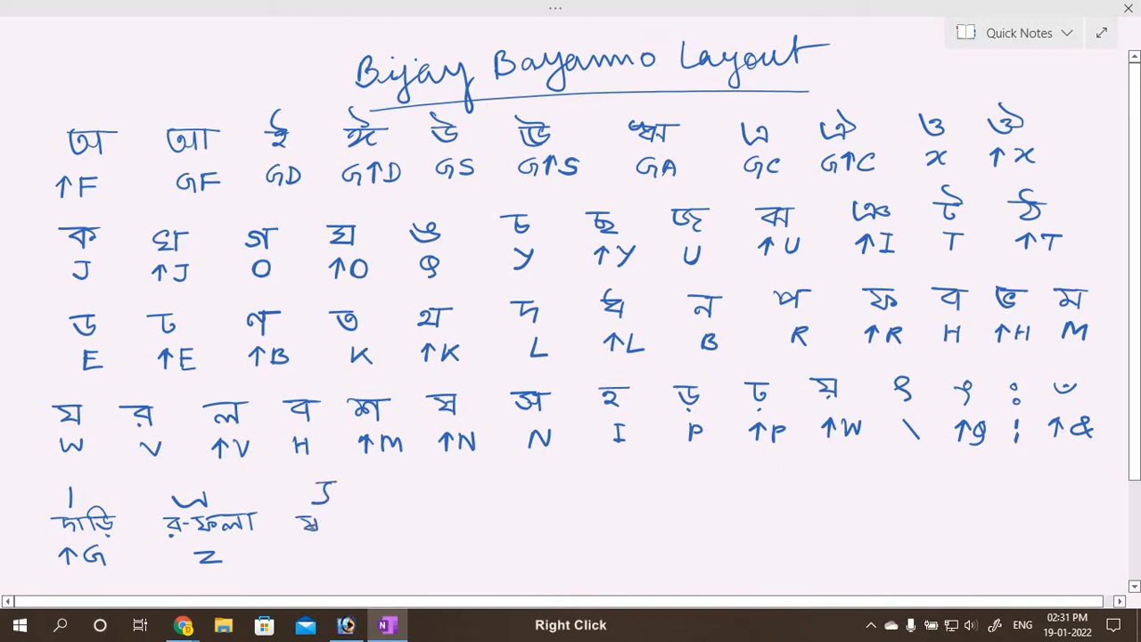
pyautogui.press('Escape')
pyautogui.moveTo(321, 522)
pyautogui.mouseDown()
pyautogui.moveTo(303, 517)
pyautogui.moveTo(317, 529)
pyautogui.moveTo(339, 516)
pyautogui.moveTo(347, 528)
pyautogui.moveTo(362, 514)
pyautogui.moveTo(379, 533)
pyautogui.moveTo(383, 514)
pyautogui.mouseUp()
pyautogui.click(305, 530)
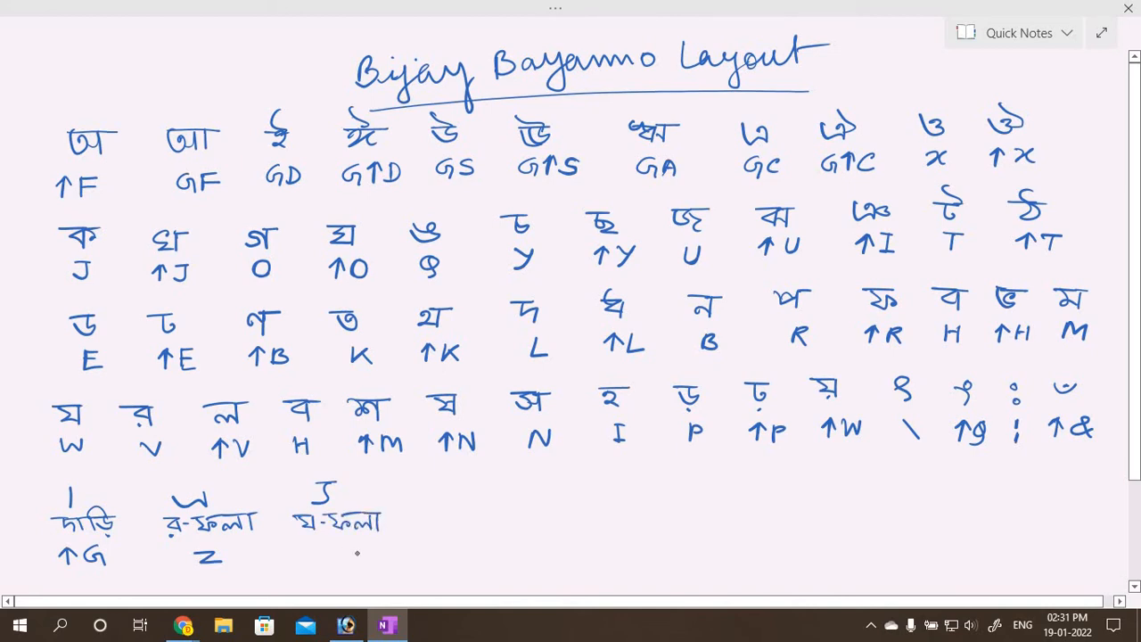
pyautogui.moveTo(327, 564)
pyautogui.mouseDown()
pyautogui.moveTo(326, 544)
pyautogui.moveTo(345, 560)
pyautogui.moveTo(366, 557)
pyautogui.mouseUp()
pyautogui.moveTo(449, 477)
pyautogui.mouseDown()
pyautogui.moveTo(423, 508)
pyautogui.moveTo(444, 519)
pyautogui.moveTo(462, 503)
pyautogui.moveTo(473, 513)
pyautogui.mouseUp()
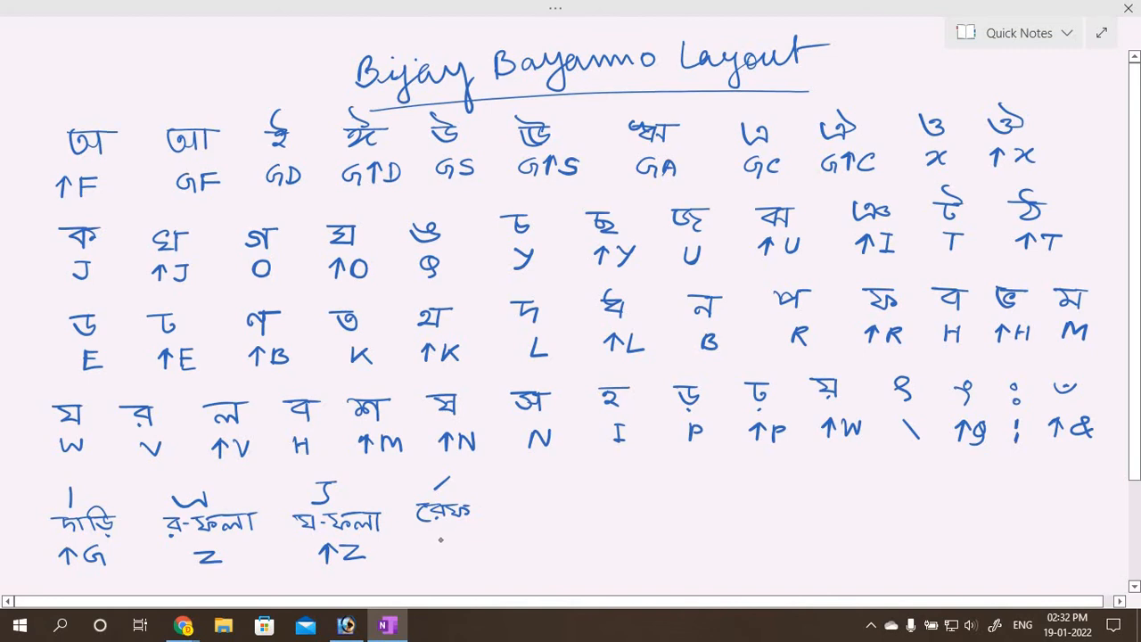
pyautogui.moveTo(441, 541)
pyautogui.mouseDown()
pyautogui.moveTo(441, 555)
pyautogui.moveTo(460, 542)
pyautogui.moveTo(441, 559)
pyautogui.moveTo(440, 538)
pyautogui.moveTo(462, 538)
pyautogui.moveTo(469, 559)
pyautogui.mouseUp()
pyautogui.moveTo(457, 549); pyautogui.dragTo(467, 548)
# Start the sixth row with the handwritten vowel signs া, ি and ী, writing F, D and ↑D beneath them.
pyautogui.click(707, 522)
pyautogui.scroll(-3, 502, 475)
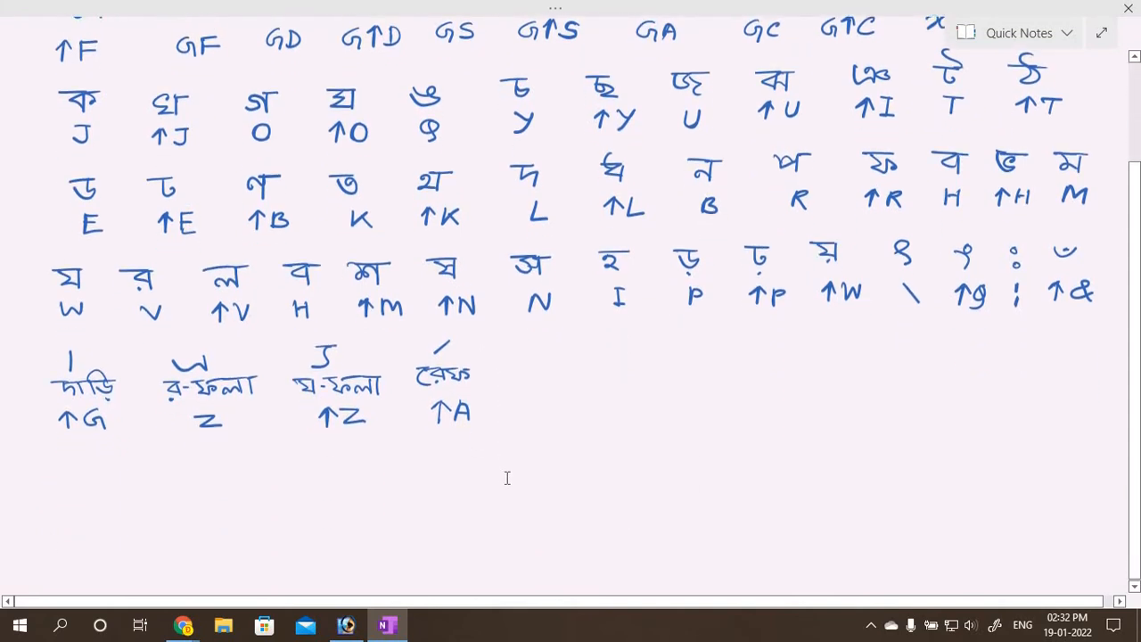
pyautogui.scroll(1, 506, 478)
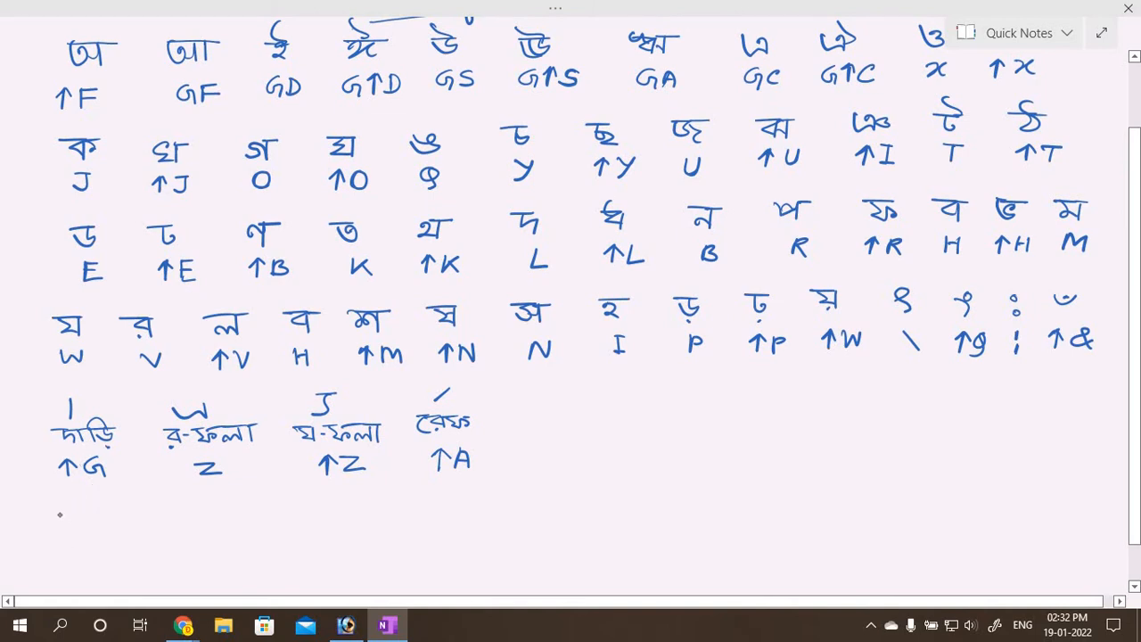
pyautogui.moveTo(57, 510)
pyautogui.mouseDown()
pyautogui.moveTo(70, 530)
pyautogui.moveTo(81, 511)
pyautogui.mouseUp()
pyautogui.moveTo(60, 546); pyautogui.dragTo(60, 564)
pyautogui.moveTo(59, 545); pyautogui.dragTo(79, 554)
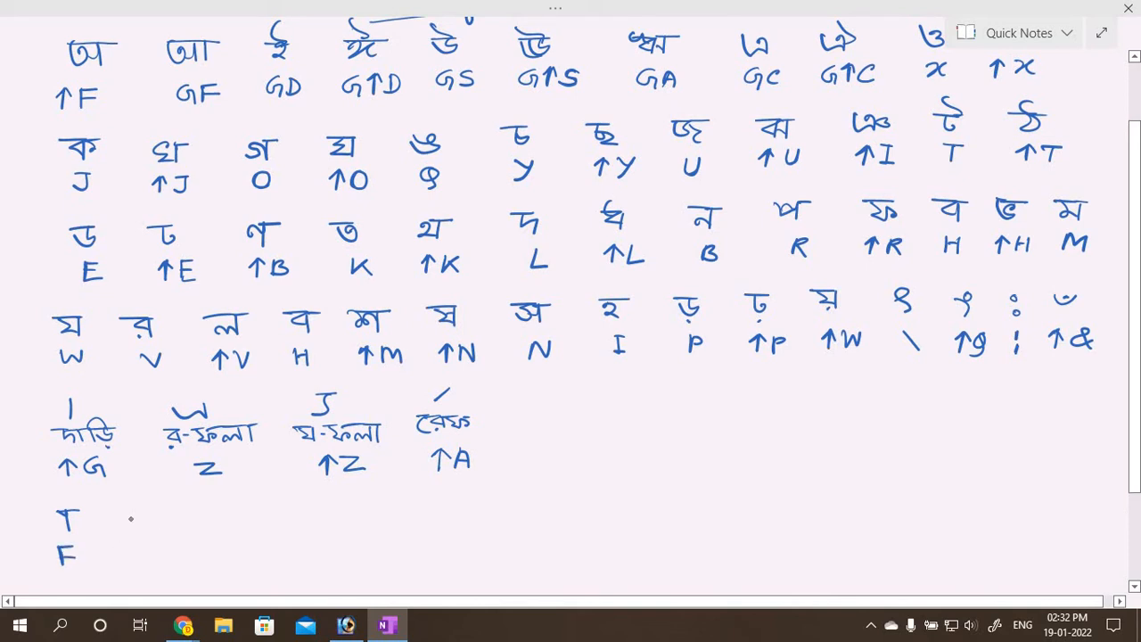
pyautogui.moveTo(125, 515)
pyautogui.mouseDown()
pyautogui.moveTo(142, 514)
pyautogui.moveTo(136, 527)
pyautogui.moveTo(152, 510)
pyautogui.moveTo(143, 566)
pyautogui.mouseUp()
pyautogui.moveTo(223, 517)
pyautogui.mouseDown()
pyautogui.moveTo(225, 535)
pyautogui.moveTo(209, 505)
pyautogui.moveTo(212, 517)
pyautogui.moveTo(237, 519)
pyautogui.moveTo(213, 568)
pyautogui.moveTo(221, 556)
pyautogui.moveTo(231, 568)
pyautogui.mouseUp()
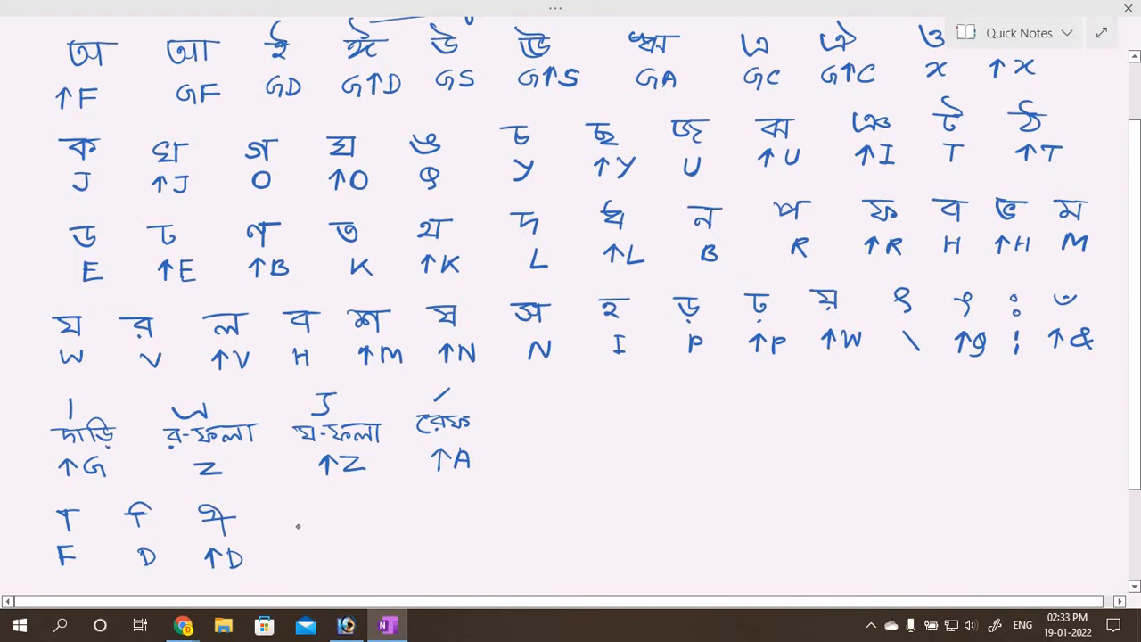
# Handwrite the vowel signs ু, ূ and ৃ in the sixth row, with S, ↑S and A beneath them.
pyautogui.moveTo(299, 520); pyautogui.dragTo(312, 528)
pyautogui.moveTo(312, 552); pyautogui.dragTo(297, 567)
pyautogui.moveTo(372, 520); pyautogui.dragTo(388, 526)
pyautogui.moveTo(375, 565)
pyautogui.mouseDown()
pyautogui.moveTo(375, 548)
pyautogui.moveTo(394, 552)
pyautogui.moveTo(390, 561)
pyautogui.mouseUp()
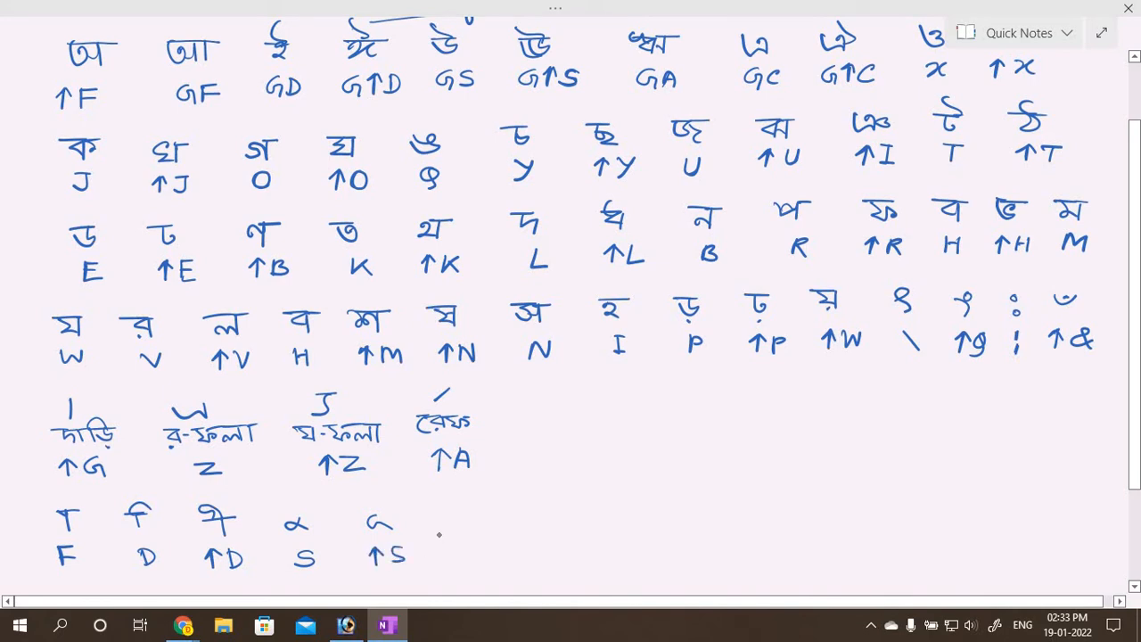
pyautogui.moveTo(462, 510)
pyautogui.mouseDown()
pyautogui.moveTo(447, 524)
pyautogui.moveTo(470, 524)
pyautogui.mouseUp()
pyautogui.moveTo(456, 561); pyautogui.dragTo(468, 553)
# Handwrite the vowel signs ে, ৈ and ৌ in the sixth row, with C, ↑C and ↑X beneath them.
pyautogui.moveTo(526, 507)
pyautogui.mouseDown()
pyautogui.moveTo(538, 524)
pyautogui.moveTo(560, 504)
pyautogui.mouseUp()
pyautogui.press('e')
pyautogui.press('e')
pyautogui.moveTo(548, 547); pyautogui.dragTo(548, 558)
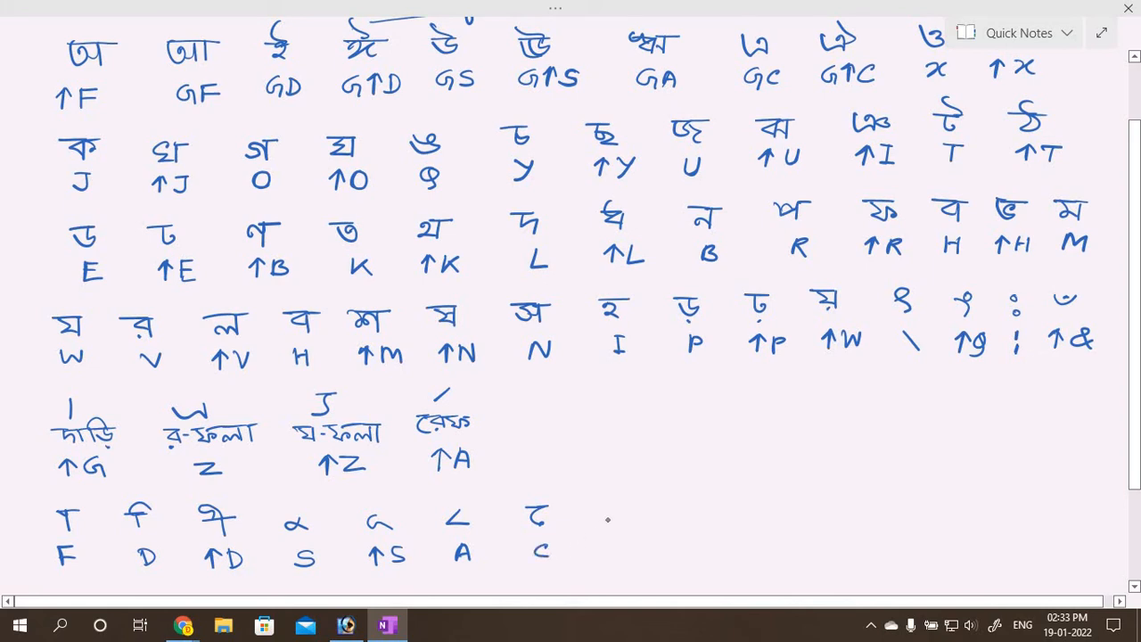
pyautogui.moveTo(596, 504)
pyautogui.mouseDown()
pyautogui.moveTo(617, 507)
pyautogui.moveTo(606, 522)
pyautogui.moveTo(617, 501)
pyautogui.moveTo(607, 504)
pyautogui.moveTo(608, 559)
pyautogui.mouseUp()
pyautogui.moveTo(601, 548); pyautogui.dragTo(644, 559)
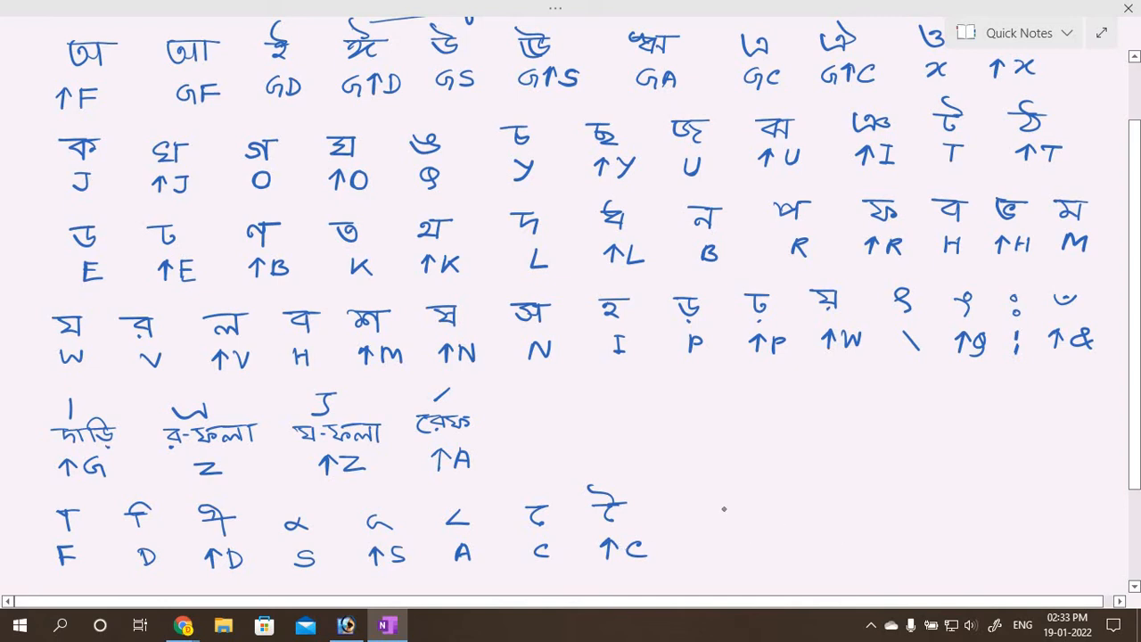
pyautogui.moveTo(701, 512)
pyautogui.mouseDown()
pyautogui.moveTo(672, 480)
pyautogui.moveTo(713, 503)
pyautogui.mouseUp()
pyautogui.moveTo(696, 534)
pyautogui.mouseDown()
pyautogui.moveTo(695, 560)
pyautogui.moveTo(706, 546)
pyautogui.moveTo(715, 556)
pyautogui.mouseUp()
pyautogui.moveTo(708, 541); pyautogui.dragTo(724, 557)
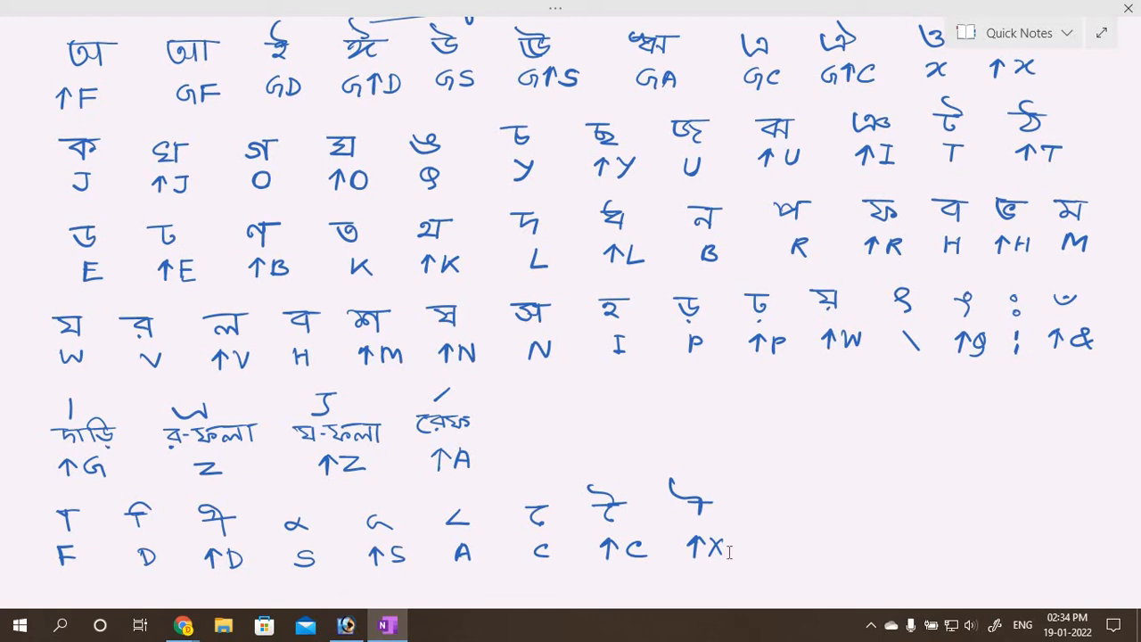
# Handwrite a boxed N:B below the sixth row, followed by the note "যুক্তাক্ষর লেখার জন্য G Press করতে হবে।".
pyautogui.scroll(-4, 683, 571)
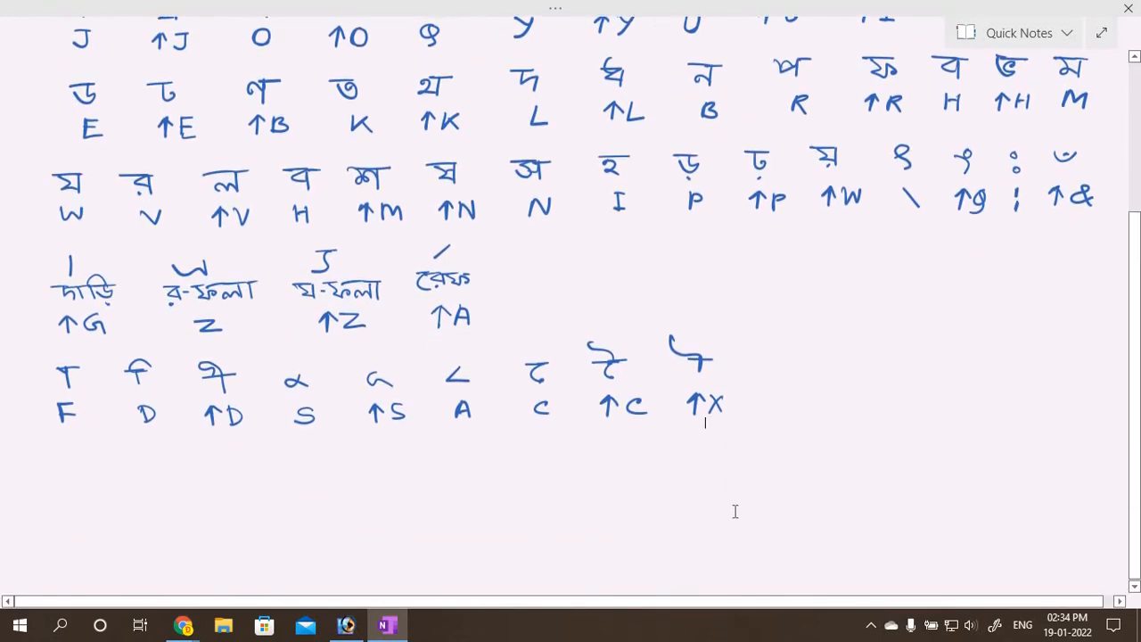
pyautogui.click(706, 423)
pyautogui.moveTo(41, 476); pyautogui.dragTo(41, 483)
pyautogui.moveTo(43, 465)
pyautogui.mouseDown()
pyautogui.moveTo(78, 467)
pyautogui.moveTo(75, 481)
pyautogui.moveTo(76, 469)
pyautogui.moveTo(31, 465)
pyautogui.moveTo(88, 460)
pyautogui.moveTo(37, 470)
pyautogui.moveTo(96, 487)
pyautogui.moveTo(120, 466)
pyautogui.moveTo(147, 485)
pyautogui.moveTo(173, 461)
pyautogui.moveTo(197, 474)
pyautogui.moveTo(191, 459)
pyautogui.moveTo(225, 473)
pyautogui.mouseUp()
pyautogui.click(63, 466)
pyautogui.click(63, 482)
pyautogui.moveTo(221, 476)
pyautogui.mouseDown()
pyautogui.moveTo(235, 458)
pyautogui.moveTo(280, 475)
pyautogui.moveTo(311, 458)
pyautogui.moveTo(323, 473)
pyautogui.moveTo(334, 453)
pyautogui.moveTo(332, 473)
pyautogui.moveTo(350, 455)
pyautogui.mouseUp()
pyautogui.moveTo(336, 457)
pyautogui.mouseDown()
pyautogui.moveTo(350, 471)
pyautogui.moveTo(390, 458)
pyautogui.moveTo(401, 470)
pyautogui.mouseUp()
pyautogui.moveTo(394, 455)
pyautogui.mouseDown()
pyautogui.moveTo(413, 474)
pyautogui.moveTo(412, 451)
pyautogui.moveTo(430, 455)
pyautogui.moveTo(426, 468)
pyautogui.mouseUp()
pyautogui.moveTo(410, 450)
pyautogui.mouseDown()
pyautogui.moveTo(441, 450)
pyautogui.moveTo(439, 473)
pyautogui.moveTo(478, 460)
pyautogui.moveTo(517, 466)
pyautogui.moveTo(522, 453)
pyautogui.moveTo(687, 464)
pyautogui.moveTo(703, 444)
pyautogui.moveTo(737, 452)
pyautogui.moveTo(740, 466)
pyautogui.moveTo(793, 460)
pyautogui.mouseUp()
pyautogui.click(792, 464)
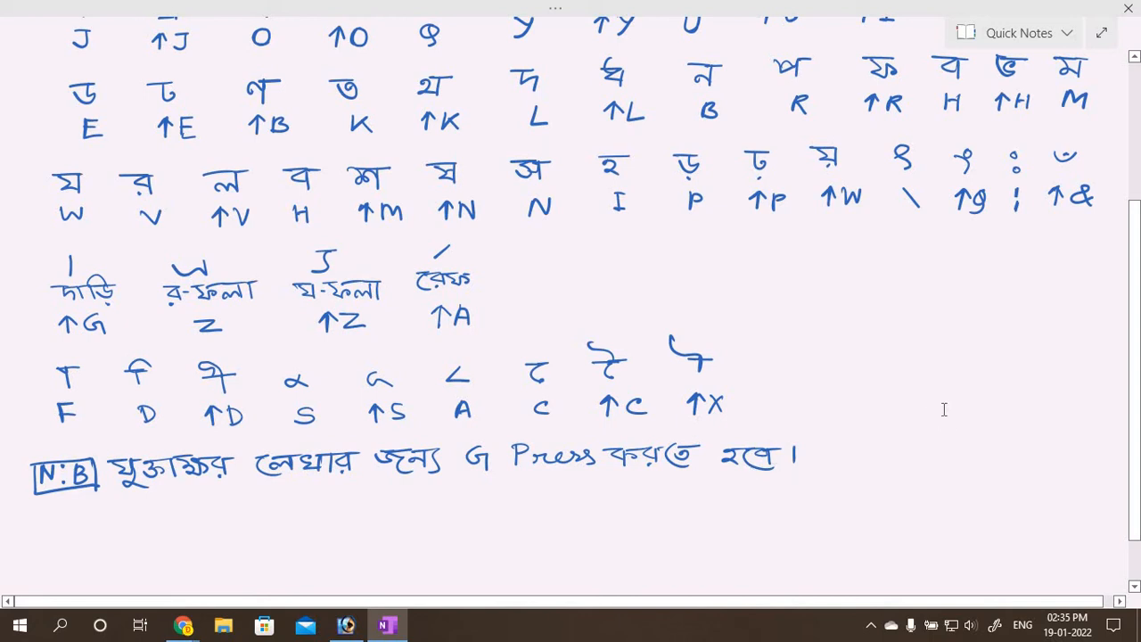
# Below the N:B note, start item i> with the handwritten words "বিজয় বায়ান্ন কীবোর্ড".
pyautogui.scroll(-1, 1134, 397)
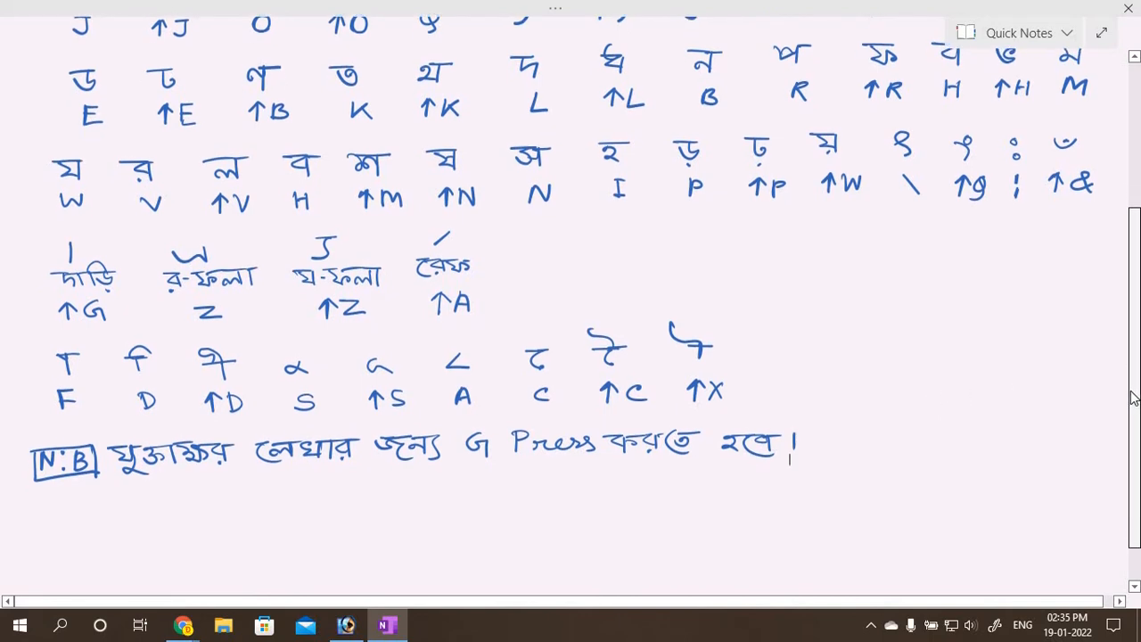
pyautogui.moveTo(1134, 403); pyautogui.dragTo(1126, 417)
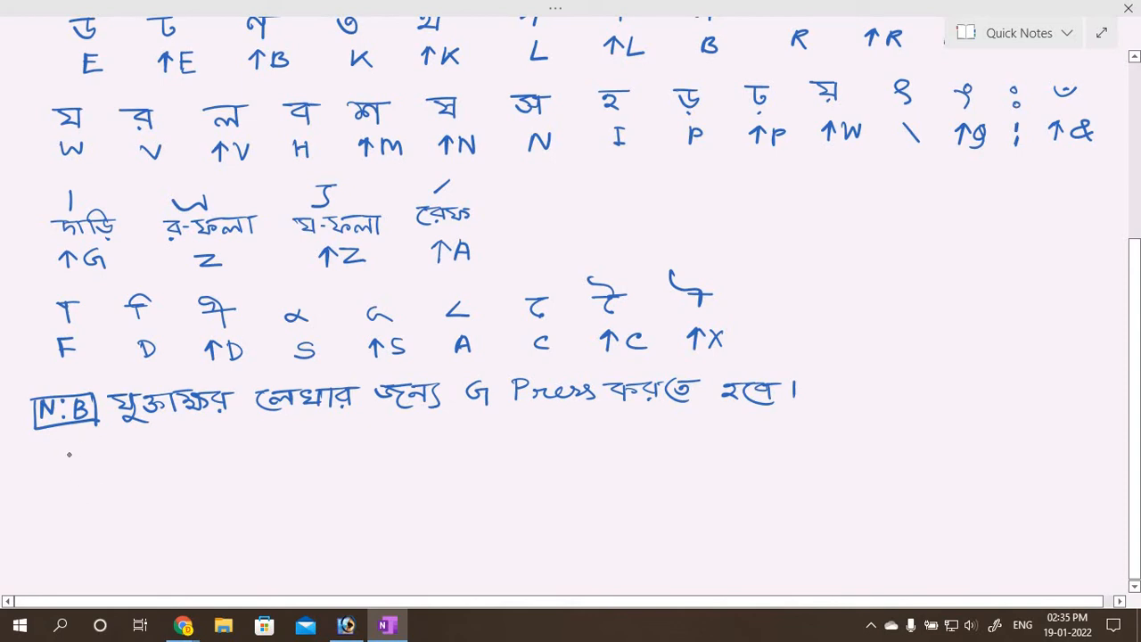
pyautogui.moveTo(69, 449)
pyautogui.mouseDown()
pyautogui.moveTo(70, 470)
pyautogui.moveTo(94, 464)
pyautogui.moveTo(81, 488)
pyautogui.mouseUp()
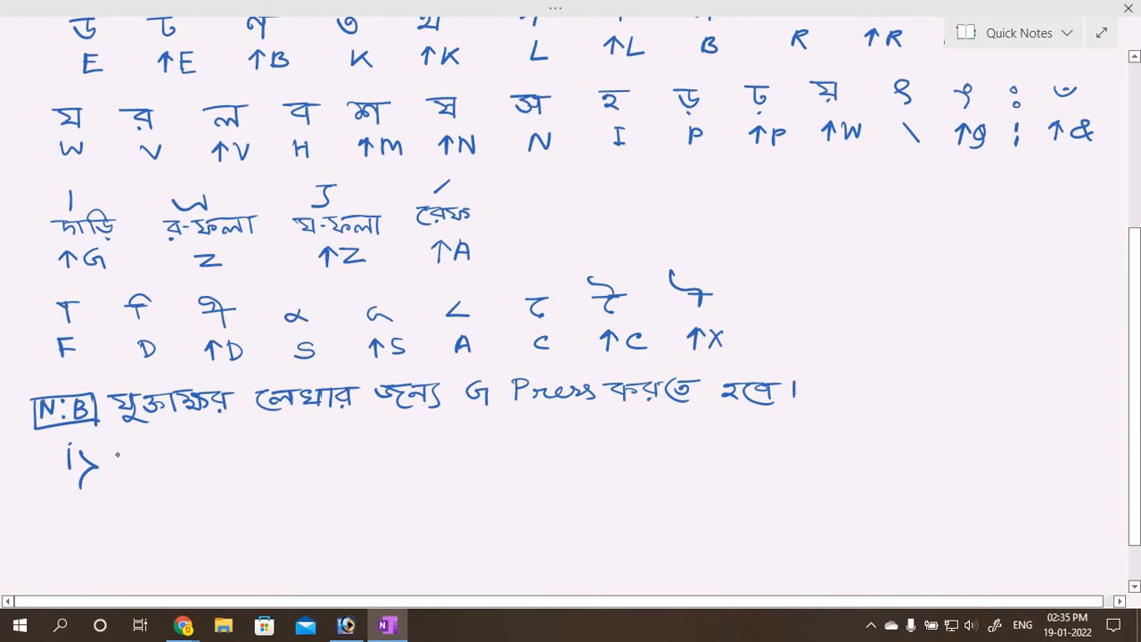
pyautogui.moveTo(116, 451)
pyautogui.mouseDown()
pyautogui.moveTo(116, 470)
pyautogui.moveTo(159, 477)
pyautogui.moveTo(140, 476)
pyautogui.moveTo(164, 460)
pyautogui.moveTo(128, 458)
pyautogui.moveTo(153, 469)
pyautogui.mouseUp()
pyautogui.moveTo(103, 453)
pyautogui.mouseDown()
pyautogui.moveTo(121, 473)
pyautogui.moveTo(139, 442)
pyautogui.moveTo(141, 464)
pyautogui.moveTo(137, 455)
pyautogui.moveTo(162, 454)
pyautogui.moveTo(179, 478)
pyautogui.moveTo(173, 452)
pyautogui.moveTo(189, 469)
pyautogui.moveTo(209, 450)
pyautogui.mouseUp()
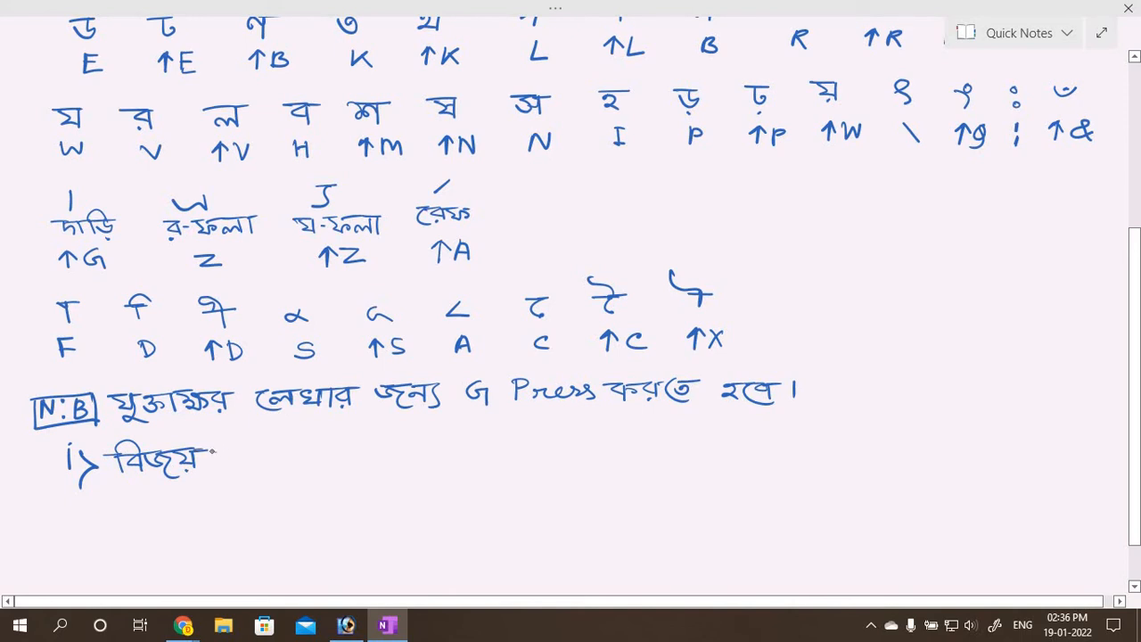
pyautogui.moveTo(214, 453)
pyautogui.mouseDown()
pyautogui.moveTo(237, 460)
pyautogui.moveTo(237, 448)
pyautogui.moveTo(247, 465)
pyautogui.moveTo(260, 448)
pyautogui.moveTo(267, 466)
pyautogui.moveTo(298, 446)
pyautogui.moveTo(303, 465)
pyautogui.moveTo(316, 446)
pyautogui.moveTo(346, 444)
pyautogui.moveTo(346, 460)
pyautogui.moveTo(355, 451)
pyautogui.moveTo(362, 464)
pyautogui.mouseUp()
pyautogui.click(263, 463)
pyautogui.moveTo(330, 441); pyautogui.dragTo(384, 441)
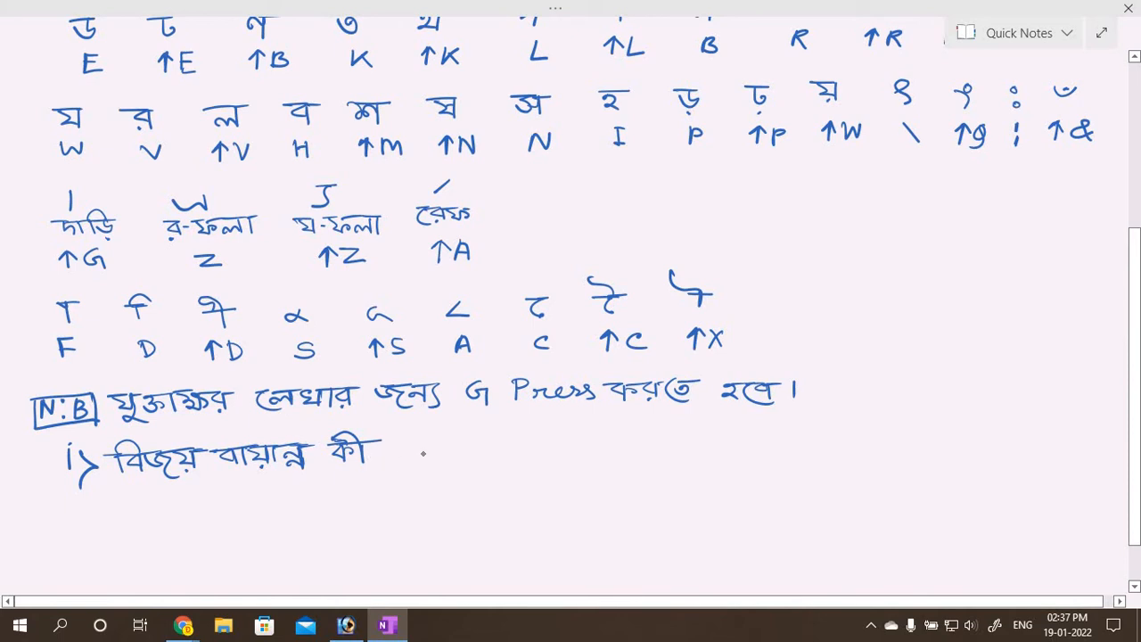
pyautogui.moveTo(373, 454)
pyautogui.mouseDown()
pyautogui.moveTo(396, 466)
pyautogui.moveTo(397, 443)
pyautogui.moveTo(396, 460)
pyautogui.mouseUp()
pyautogui.moveTo(409, 442)
pyautogui.mouseDown()
pyautogui.moveTo(408, 458)
pyautogui.moveTo(432, 458)
pyautogui.moveTo(435, 427)
pyautogui.mouseUp()
pyautogui.moveTo(421, 443); pyautogui.dragTo(445, 441)
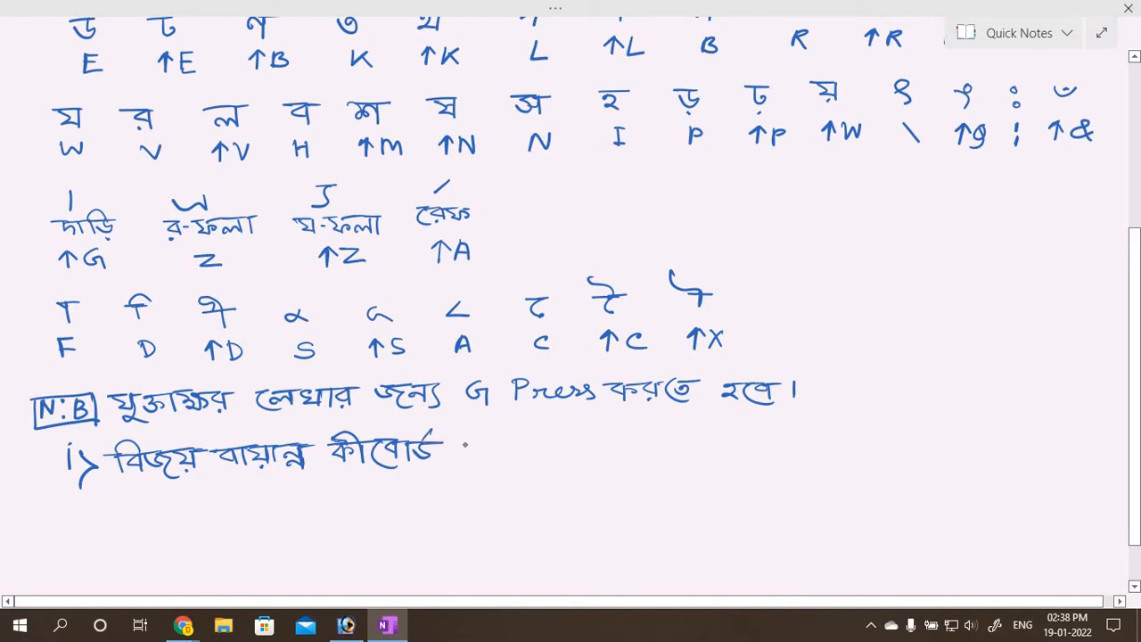
# Continue item i> with the handwritten words "Active করার জন্য Ctrl+Alt+B".
pyautogui.moveTo(459, 443)
pyautogui.mouseDown()
pyautogui.moveTo(479, 453)
pyautogui.moveTo(474, 437)
pyautogui.moveTo(484, 457)
pyautogui.moveTo(526, 444)
pyautogui.moveTo(536, 456)
pyautogui.moveTo(549, 443)
pyautogui.moveTo(567, 453)
pyautogui.moveTo(600, 439)
pyautogui.moveTo(597, 459)
pyautogui.moveTo(610, 451)
pyautogui.mouseUp()
pyautogui.moveTo(601, 439)
pyautogui.mouseDown()
pyautogui.moveTo(626, 437)
pyautogui.moveTo(629, 457)
pyautogui.moveTo(660, 450)
pyautogui.moveTo(658, 462)
pyautogui.moveTo(674, 437)
pyautogui.moveTo(707, 441)
pyautogui.moveTo(721, 462)
pyautogui.moveTo(733, 437)
pyautogui.moveTo(751, 464)
pyautogui.moveTo(764, 437)
pyautogui.mouseUp()
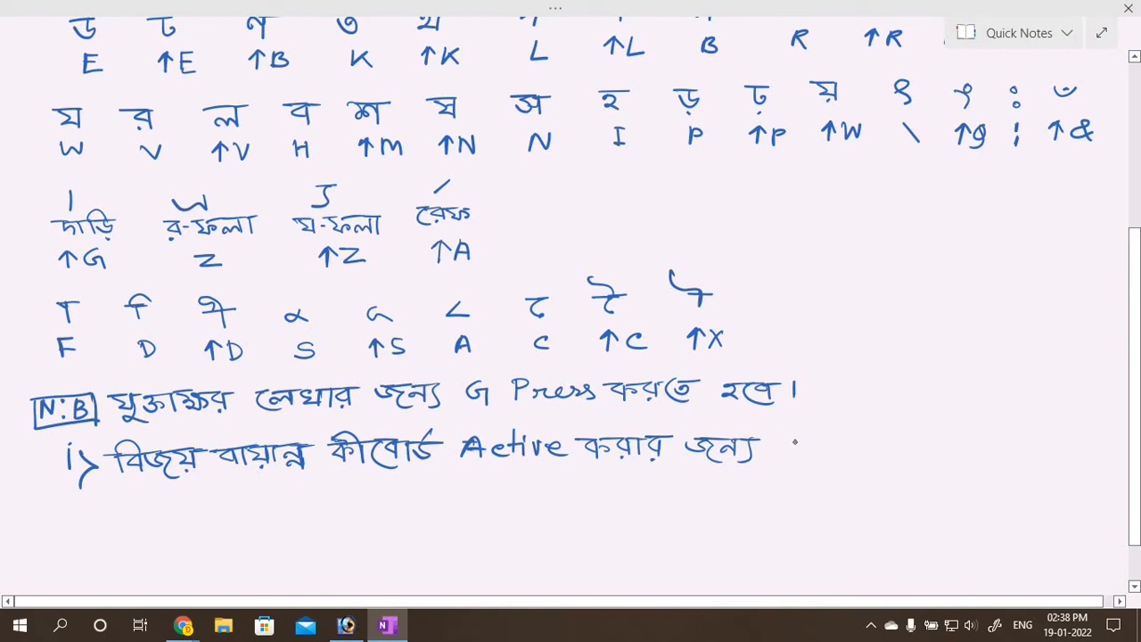
pyautogui.moveTo(799, 437)
pyautogui.mouseDown()
pyautogui.moveTo(800, 453)
pyautogui.moveTo(826, 438)
pyautogui.moveTo(863, 453)
pyautogui.moveTo(892, 442)
pyautogui.mouseUp()
pyautogui.click(833, 449)
pyautogui.moveTo(884, 431)
pyautogui.mouseDown()
pyautogui.moveTo(884, 449)
pyautogui.moveTo(913, 431)
pyautogui.moveTo(922, 453)
pyautogui.moveTo(938, 453)
pyautogui.mouseUp()
pyautogui.moveTo(945, 428)
pyautogui.mouseDown()
pyautogui.moveTo(952, 453)
pyautogui.moveTo(965, 440)
pyautogui.moveTo(994, 448)
pyautogui.moveTo(983, 460)
pyautogui.moveTo(1006, 453)
pyautogui.mouseUp()
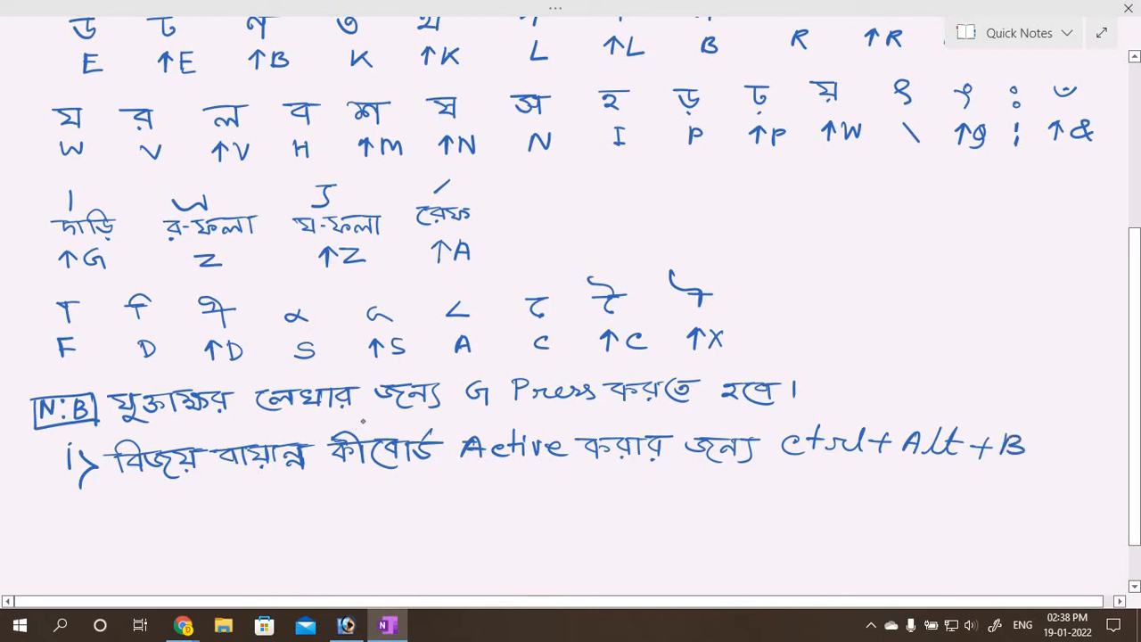
# On the second line of item i>, handwrite the words "এবং Deactivate করার জন্য".
pyautogui.moveTo(134, 488)
pyautogui.mouseDown()
pyautogui.moveTo(110, 505)
pyautogui.moveTo(193, 506)
pyautogui.mouseUp()
pyautogui.moveTo(193, 490); pyautogui.dragTo(294, 501)
pyautogui.moveTo(285, 490)
pyautogui.mouseDown()
pyautogui.moveTo(336, 497)
pyautogui.moveTo(348, 486)
pyautogui.moveTo(386, 495)
pyautogui.moveTo(377, 500)
pyautogui.moveTo(381, 487)
pyautogui.moveTo(449, 503)
pyautogui.moveTo(483, 488)
pyautogui.moveTo(585, 486)
pyautogui.mouseUp()
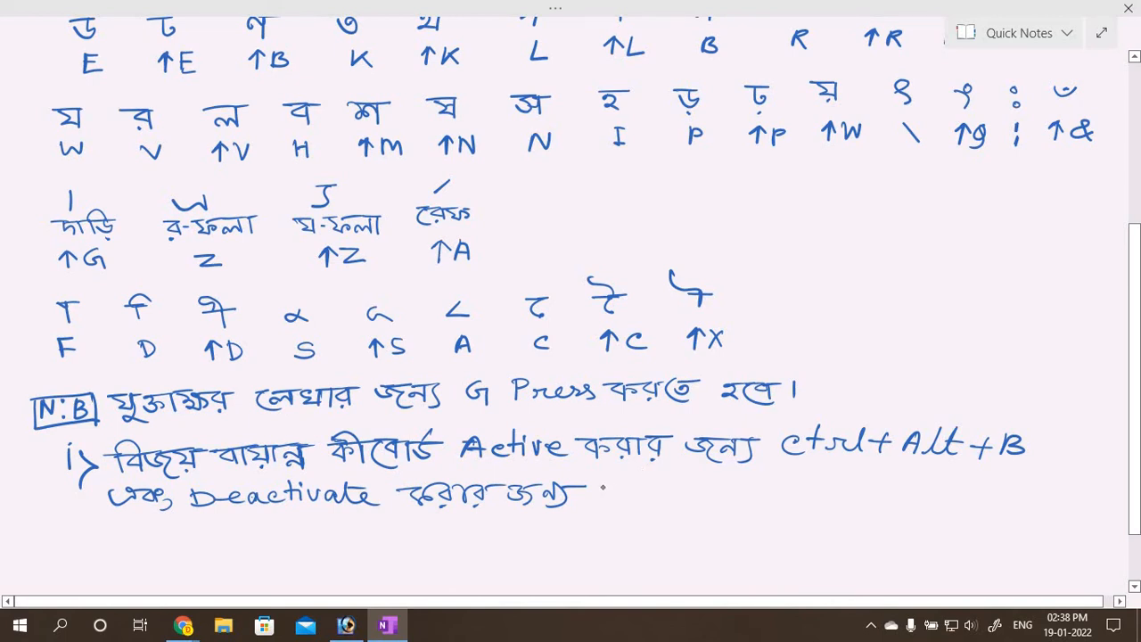
# Finish the second line of item i> with the handwritten words "Ctrl+Alt+B Press করতে হবে।".
pyautogui.moveTo(621, 481)
pyautogui.mouseDown()
pyautogui.moveTo(606, 485)
pyautogui.moveTo(617, 497)
pyautogui.mouseUp()
pyautogui.moveTo(638, 474)
pyautogui.mouseDown()
pyautogui.moveTo(629, 498)
pyautogui.moveTo(663, 487)
pyautogui.mouseUp()
pyautogui.moveTo(658, 492)
pyautogui.mouseDown()
pyautogui.moveTo(681, 482)
pyautogui.moveTo(708, 487)
pyautogui.moveTo(696, 500)
pyautogui.moveTo(727, 487)
pyautogui.moveTo(736, 500)
pyautogui.mouseUp()
pyautogui.moveTo(724, 490); pyautogui.dragTo(748, 499)
pyautogui.moveTo(767, 473)
pyautogui.mouseDown()
pyautogui.moveTo(769, 498)
pyautogui.moveTo(774, 487)
pyautogui.mouseUp()
pyautogui.moveTo(785, 487)
pyautogui.mouseDown()
pyautogui.moveTo(805, 487)
pyautogui.moveTo(797, 499)
pyautogui.mouseUp()
pyautogui.moveTo(815, 480)
pyautogui.mouseDown()
pyautogui.moveTo(815, 494)
pyautogui.moveTo(833, 496)
pyautogui.mouseUp()
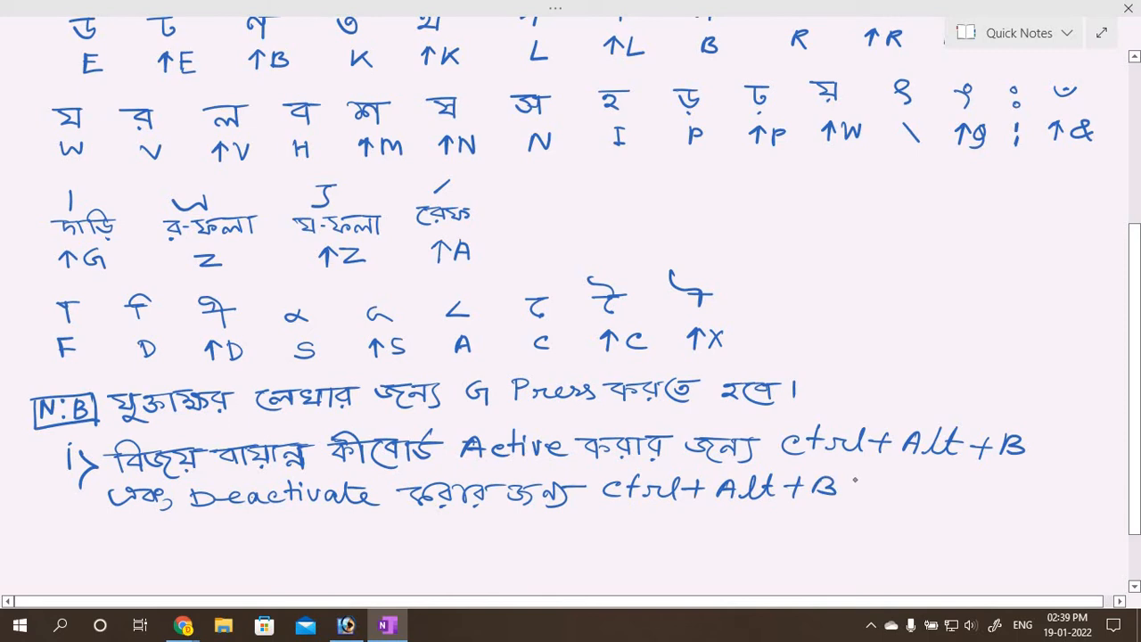
pyautogui.moveTo(865, 482)
pyautogui.mouseDown()
pyautogui.moveTo(863, 493)
pyautogui.moveTo(906, 489)
pyautogui.mouseUp()
pyautogui.moveTo(913, 484)
pyautogui.mouseDown()
pyautogui.moveTo(933, 496)
pyautogui.moveTo(1004, 496)
pyautogui.moveTo(1025, 481)
pyautogui.moveTo(1054, 499)
pyautogui.moveTo(1085, 491)
pyautogui.moveTo(1096, 500)
pyautogui.mouseUp()
pyautogui.click(1098, 489)
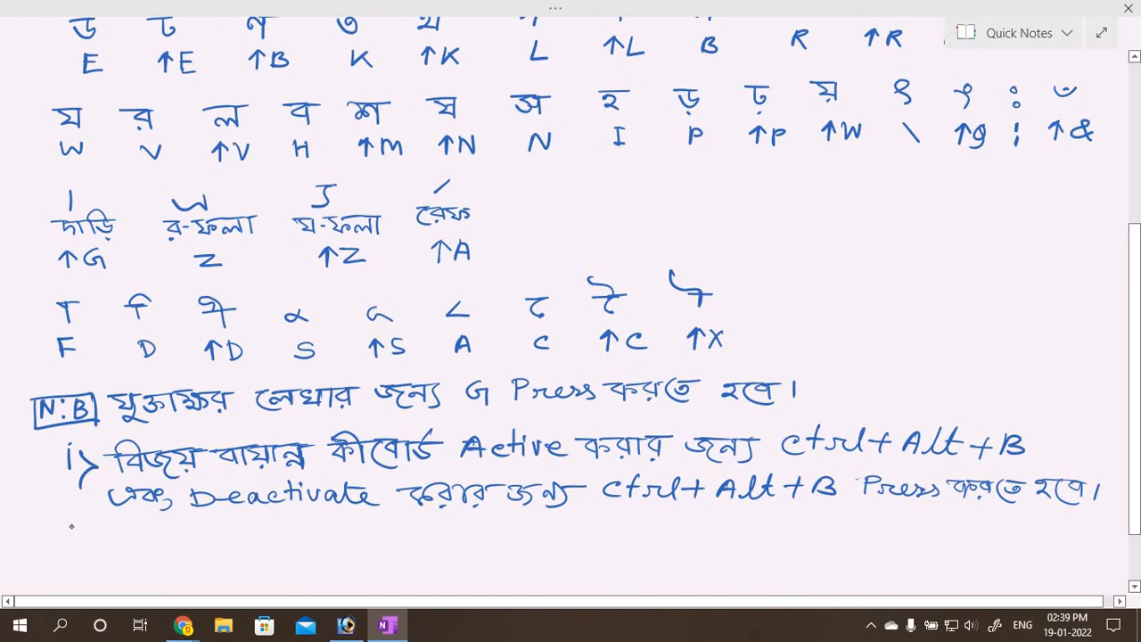
# Handwrite item ২> below item i>: "বিজয় বায়ান্নর যে-কোন Font Face পছন্দ করতে হবে। যেমন—".
pyautogui.moveTo(70, 528); pyautogui.dragTo(85, 563)
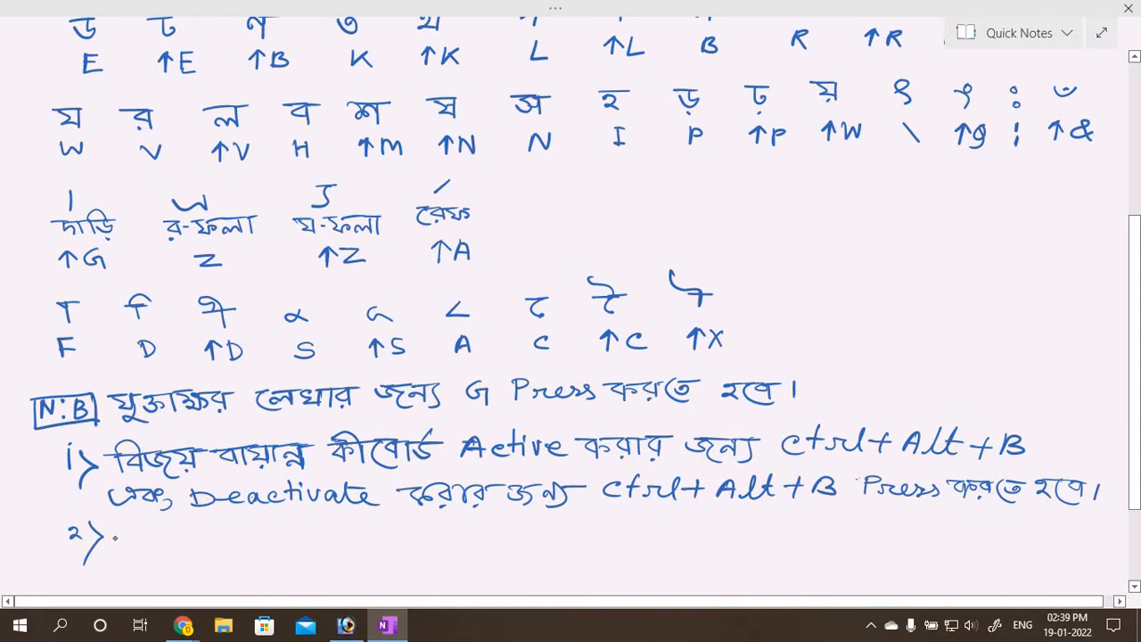
pyautogui.moveTo(114, 533)
pyautogui.mouseDown()
pyautogui.moveTo(130, 549)
pyautogui.moveTo(160, 539)
pyautogui.moveTo(174, 555)
pyautogui.moveTo(208, 532)
pyautogui.moveTo(242, 546)
pyautogui.moveTo(316, 547)
pyautogui.moveTo(343, 534)
pyautogui.moveTo(378, 545)
pyautogui.mouseUp()
pyautogui.click(383, 533)
pyautogui.moveTo(366, 529)
pyautogui.mouseDown()
pyautogui.moveTo(412, 545)
pyautogui.moveTo(442, 542)
pyautogui.moveTo(453, 527)
pyautogui.moveTo(465, 542)
pyautogui.moveTo(478, 525)
pyautogui.moveTo(501, 542)
pyautogui.mouseUp()
pyautogui.moveTo(498, 525)
pyautogui.mouseDown()
pyautogui.moveTo(556, 541)
pyautogui.moveTo(568, 526)
pyautogui.mouseUp()
pyautogui.moveTo(586, 520); pyautogui.dragTo(584, 543)
pyautogui.moveTo(582, 523)
pyautogui.mouseDown()
pyautogui.moveTo(601, 522)
pyautogui.moveTo(599, 533)
pyautogui.mouseUp()
pyautogui.moveTo(610, 534); pyautogui.dragTo(635, 540)
pyautogui.moveTo(642, 535)
pyautogui.mouseDown()
pyautogui.moveTo(719, 527)
pyautogui.moveTo(755, 543)
pyautogui.moveTo(767, 523)
pyautogui.mouseUp()
pyautogui.moveTo(744, 524)
pyautogui.mouseDown()
pyautogui.moveTo(852, 531)
pyautogui.moveTo(867, 546)
pyautogui.moveTo(886, 526)
pyautogui.moveTo(914, 538)
pyautogui.moveTo(931, 530)
pyautogui.moveTo(945, 546)
pyautogui.moveTo(1118, 538)
pyautogui.moveTo(1059, 544)
pyautogui.mouseUp()
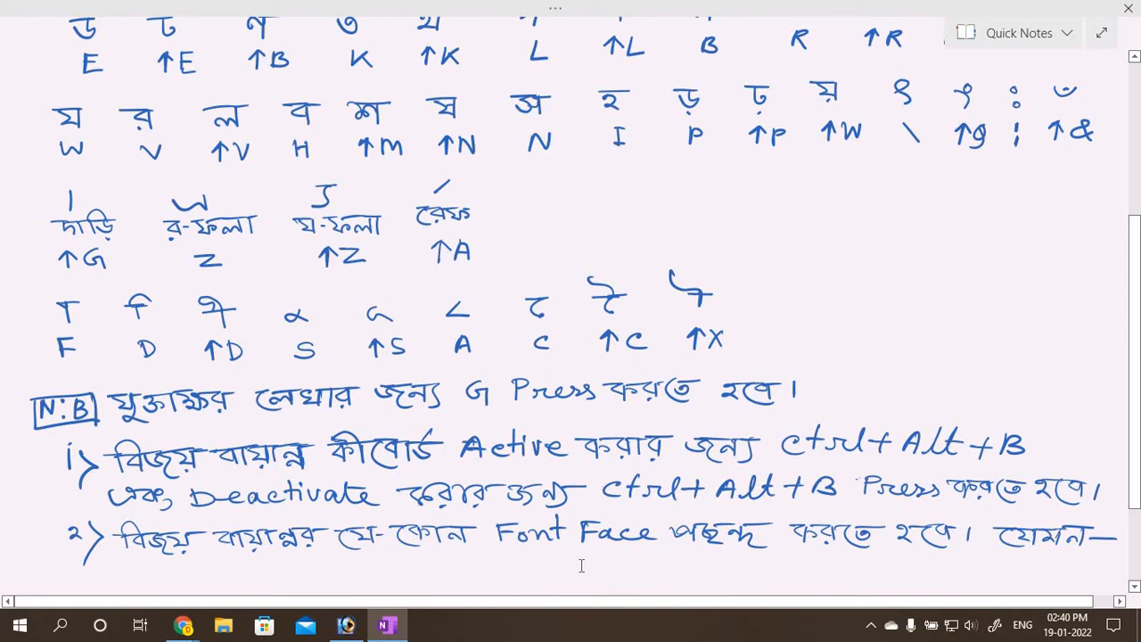
# On the line below item ২>, handwrite the example fonts "Sutonomy MJ, Chitra MJ ইত্যাদি।".
pyautogui.scroll(-1, 582, 566)
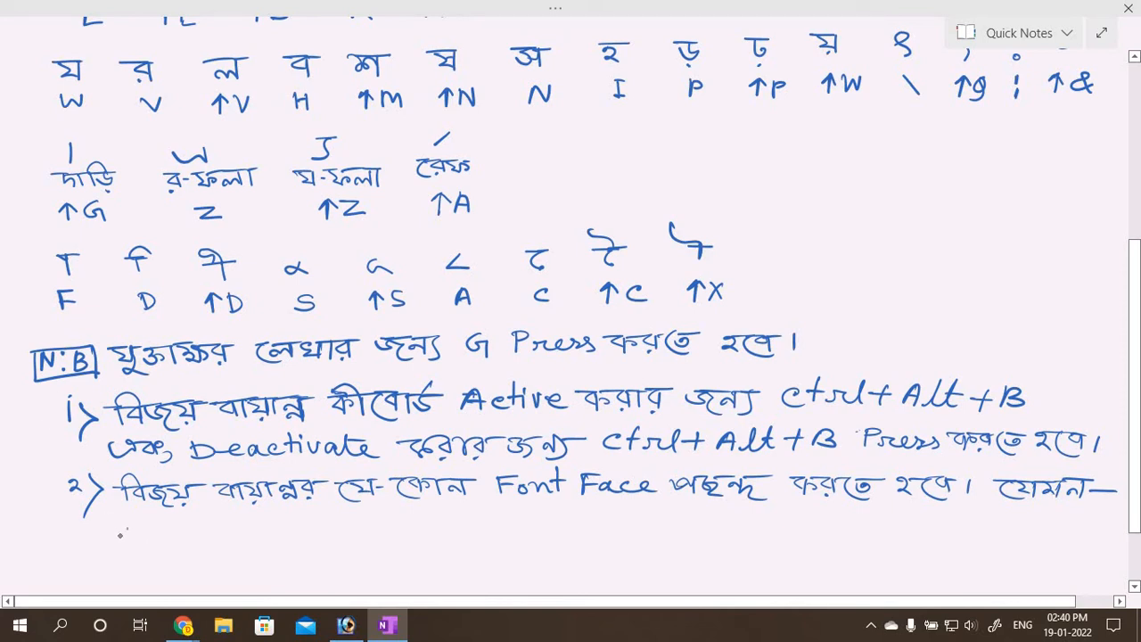
pyautogui.moveTo(120, 533)
pyautogui.mouseDown()
pyautogui.moveTo(101, 547)
pyautogui.moveTo(144, 538)
pyautogui.moveTo(147, 551)
pyautogui.moveTo(166, 521)
pyautogui.moveTo(191, 546)
pyautogui.moveTo(217, 533)
pyautogui.moveTo(258, 539)
pyautogui.moveTo(264, 560)
pyautogui.mouseUp()
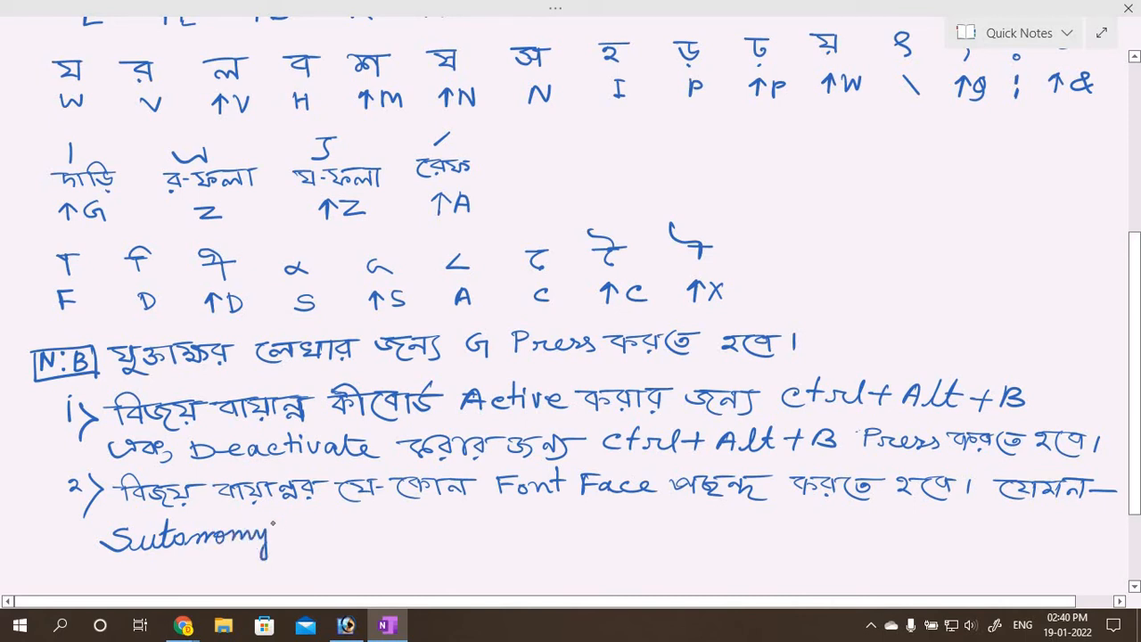
pyautogui.moveTo(280, 537)
pyautogui.mouseDown()
pyautogui.moveTo(318, 522)
pyautogui.moveTo(305, 535)
pyautogui.moveTo(380, 535)
pyautogui.mouseUp()
pyautogui.click(330, 536)
pyautogui.moveTo(386, 525)
pyautogui.mouseDown()
pyautogui.moveTo(389, 535)
pyautogui.moveTo(416, 519)
pyautogui.moveTo(419, 533)
pyautogui.moveTo(437, 521)
pyautogui.moveTo(465, 531)
pyautogui.moveTo(473, 518)
pyautogui.moveTo(493, 531)
pyautogui.moveTo(516, 517)
pyautogui.mouseUp()
pyautogui.click(393, 516)
pyautogui.moveTo(510, 518); pyautogui.dragTo(499, 530)
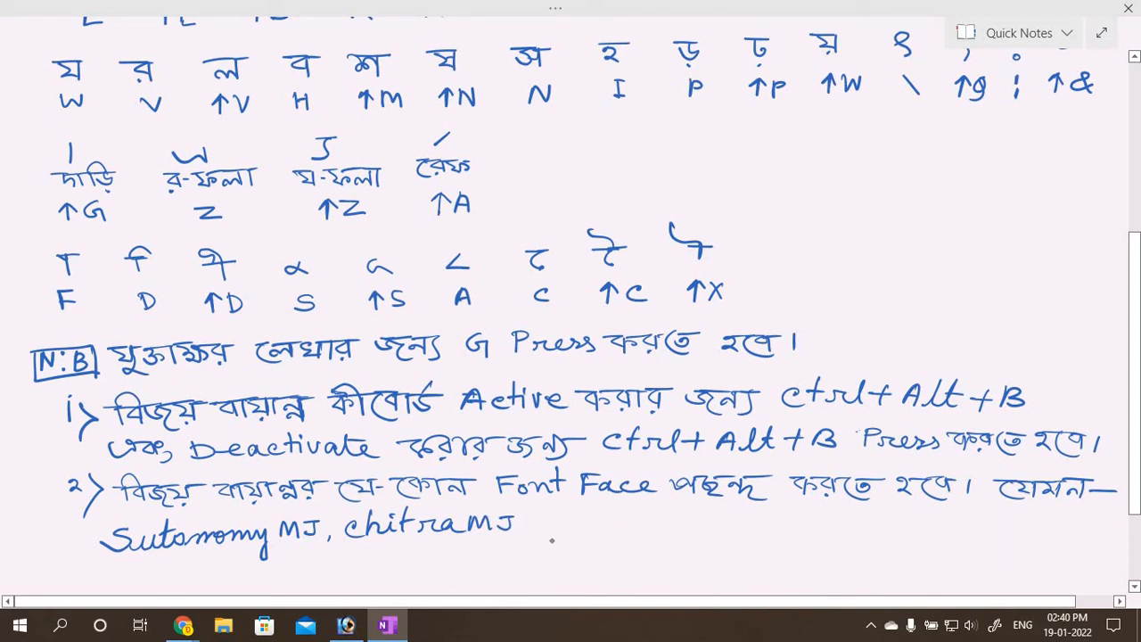
pyautogui.moveTo(547, 517); pyautogui.dragTo(556, 528)
pyautogui.moveTo(539, 512)
pyautogui.mouseDown()
pyautogui.moveTo(555, 505)
pyautogui.moveTo(582, 526)
pyautogui.moveTo(571, 531)
pyautogui.moveTo(597, 512)
pyautogui.mouseUp()
pyautogui.moveTo(583, 521)
pyautogui.mouseDown()
pyautogui.moveTo(594, 537)
pyautogui.moveTo(606, 514)
pyautogui.moveTo(599, 531)
pyautogui.mouseUp()
pyautogui.moveTo(593, 510)
pyautogui.mouseDown()
pyautogui.moveTo(618, 510)
pyautogui.moveTo(612, 530)
pyautogui.moveTo(630, 499)
pyautogui.moveTo(638, 526)
pyautogui.moveTo(669, 544)
pyautogui.moveTo(633, 510)
pyautogui.moveTo(674, 532)
pyautogui.mouseUp()
pyautogui.click(626, 525)
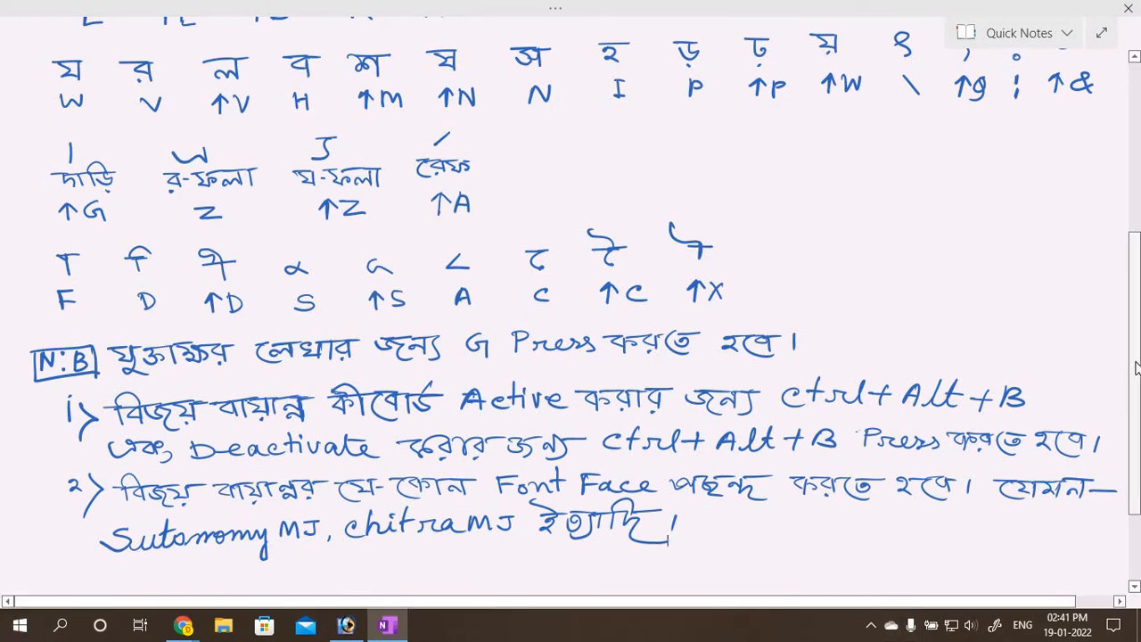
# Switch to Adobe Photoshop, show the Bayanno keyboard as a top bar, and shift that bar slightly along the window's title bar.
pyautogui.scroll(-1, 1139, 375)
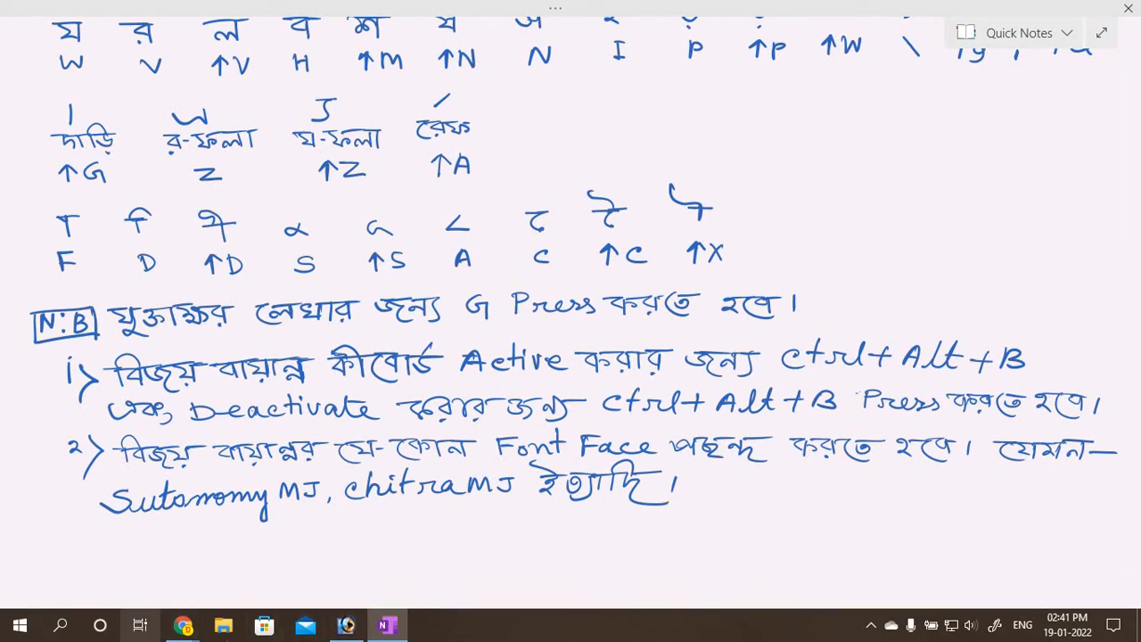
pyautogui.moveTo(351, 629)
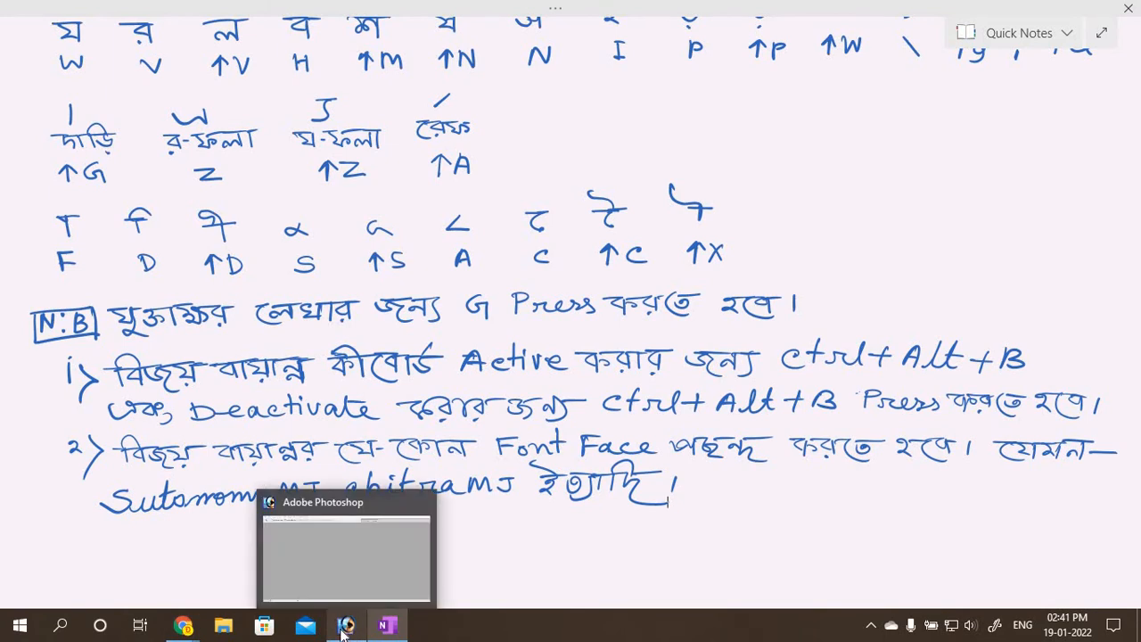
pyautogui.click(343, 630)
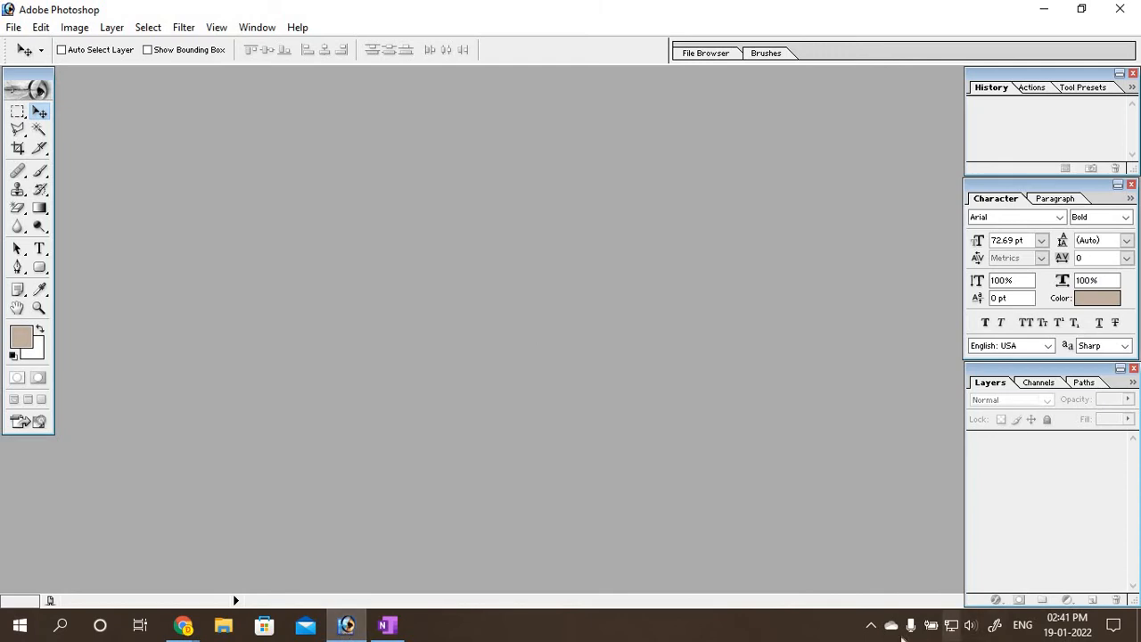
pyautogui.click(871, 625)
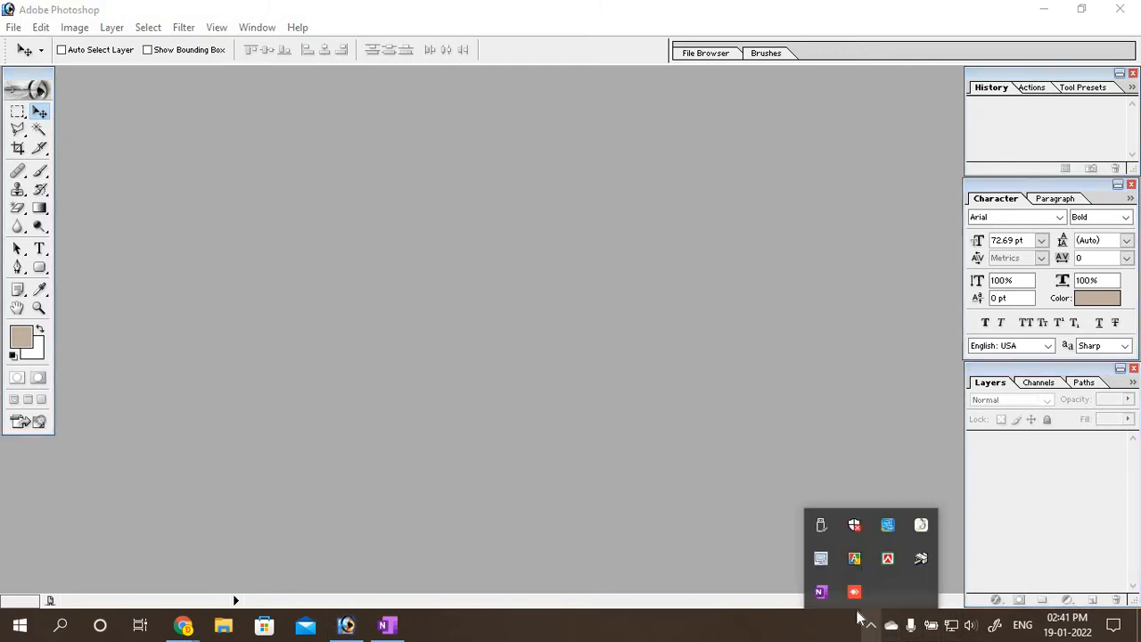
pyautogui.rightClick(889, 558)
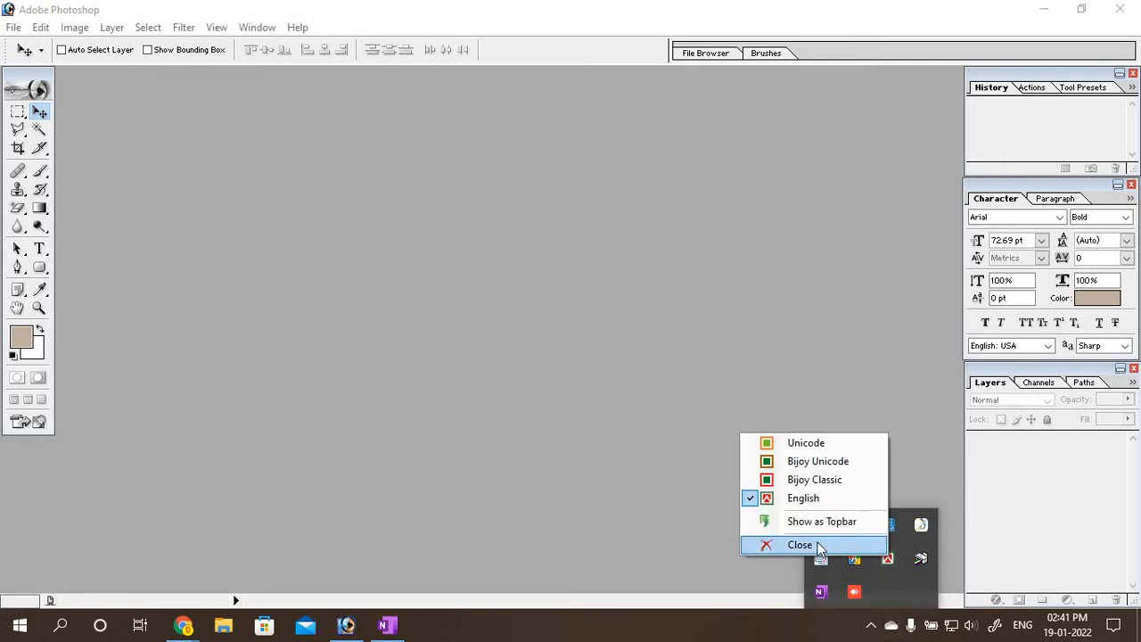
pyautogui.click(814, 526)
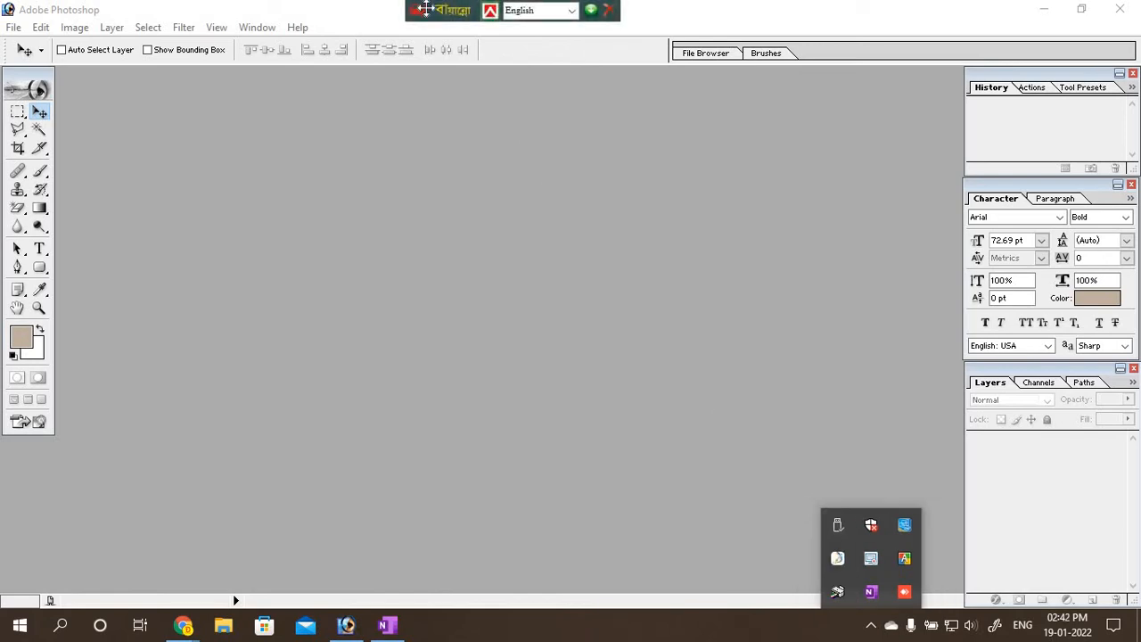
pyautogui.moveTo(425, 10); pyautogui.dragTo(493, 11)
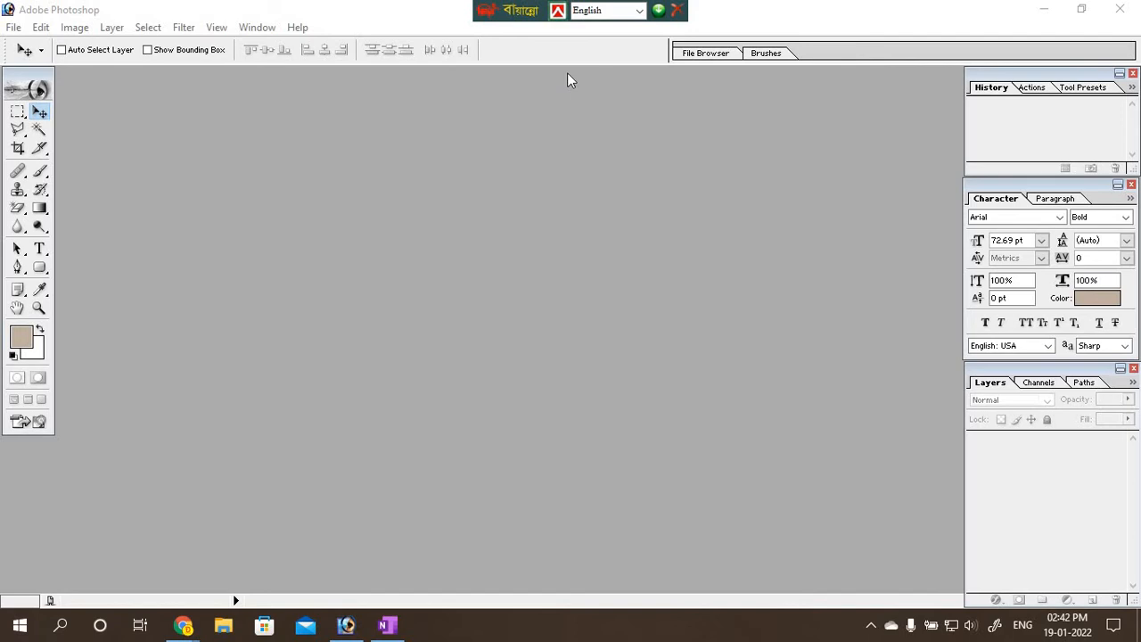
# Toggle the Bayanno keyboard to Bijoy Classic and back to English, and examine the list of available layouts.
pyautogui.hotkey('ctrl', 'alt', 'b')
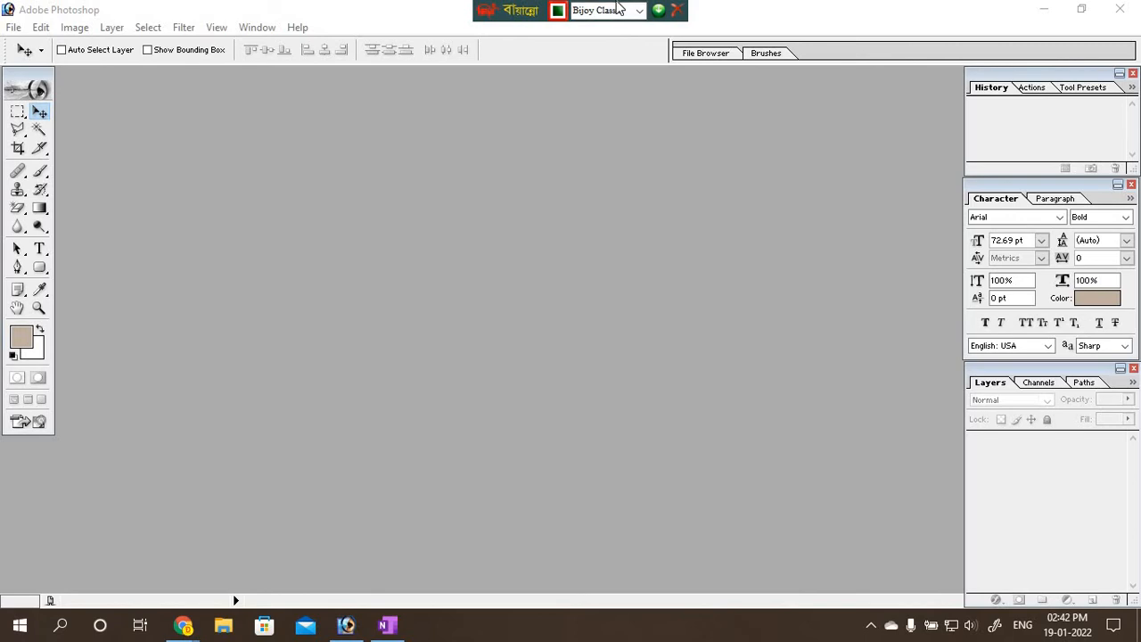
pyautogui.hotkey('ctrl', 'alt', 'b')
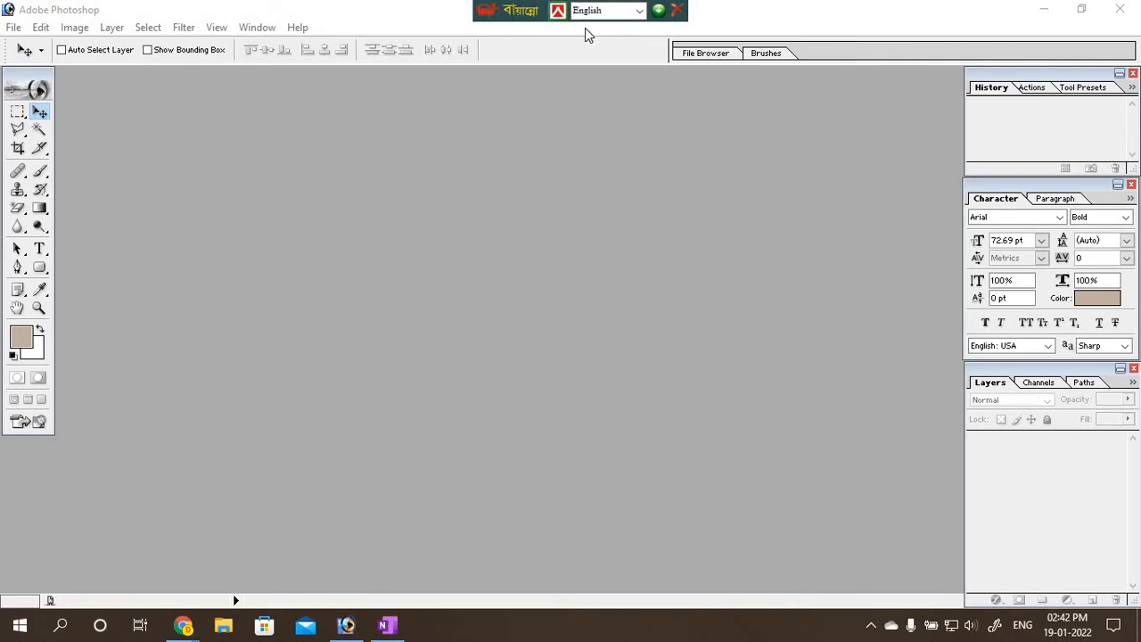
pyautogui.click(639, 12)
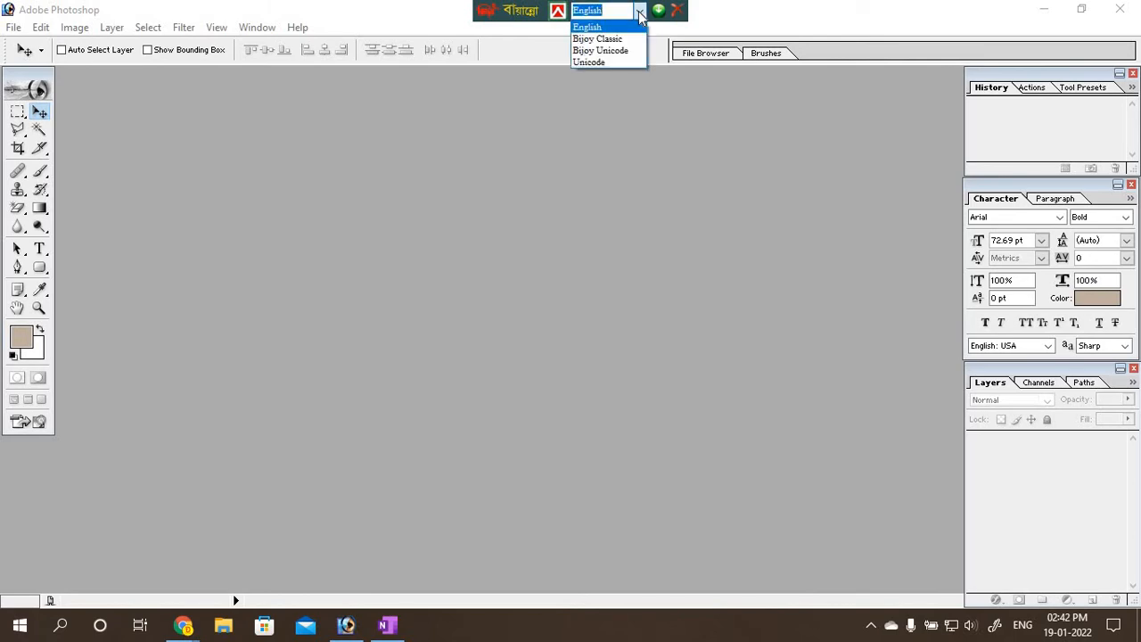
pyautogui.click(639, 12)
pyautogui.click(639, 12)
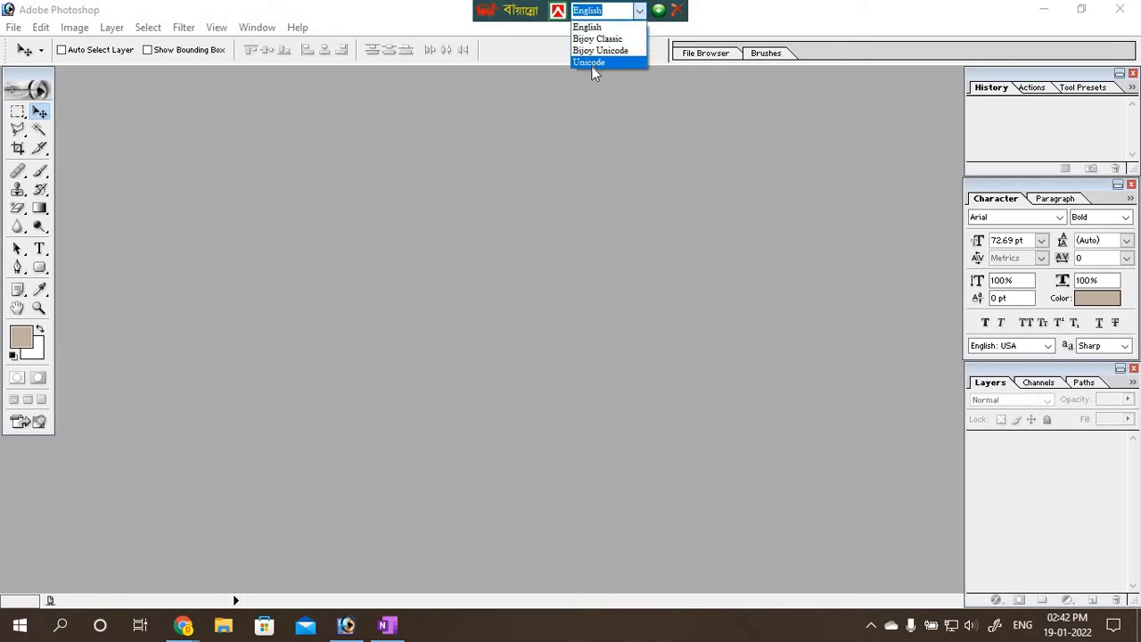
pyautogui.click(639, 13)
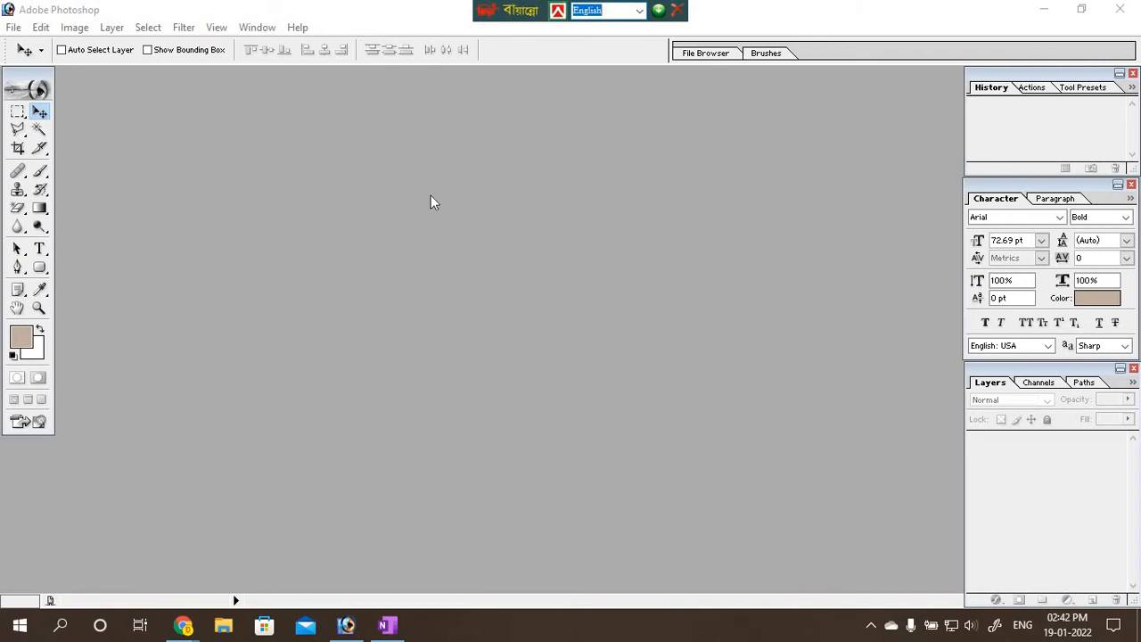
# Create a new white 1366 × 768 pixel RGB document at 72 pixels/inch and enlarge its window around the canvas.
pyautogui.click(14, 29)
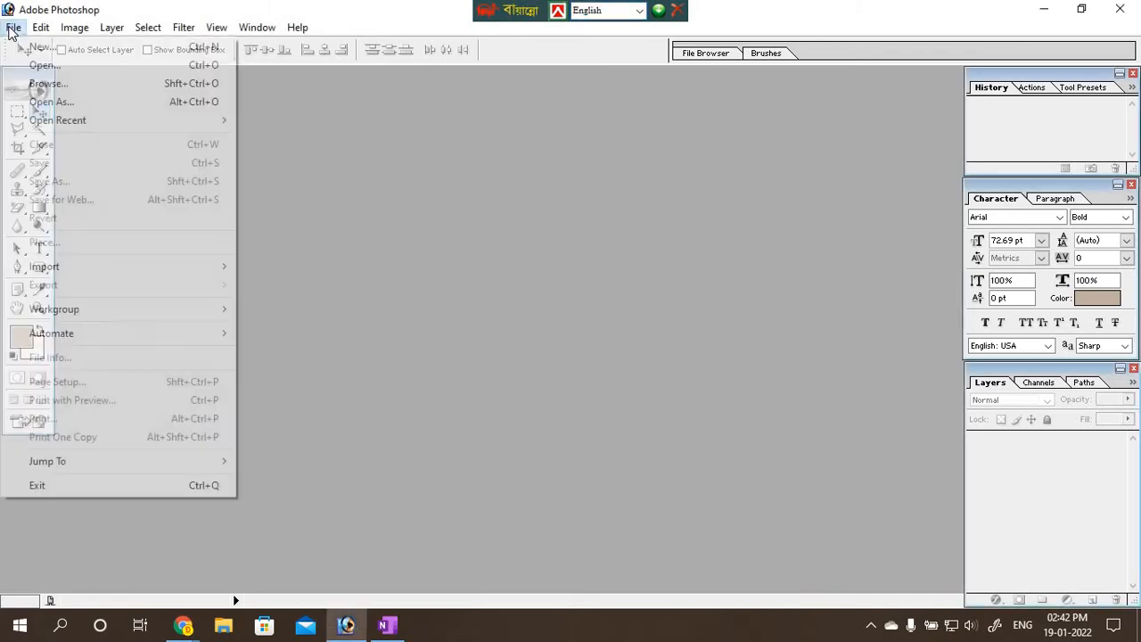
pyautogui.click(40, 47)
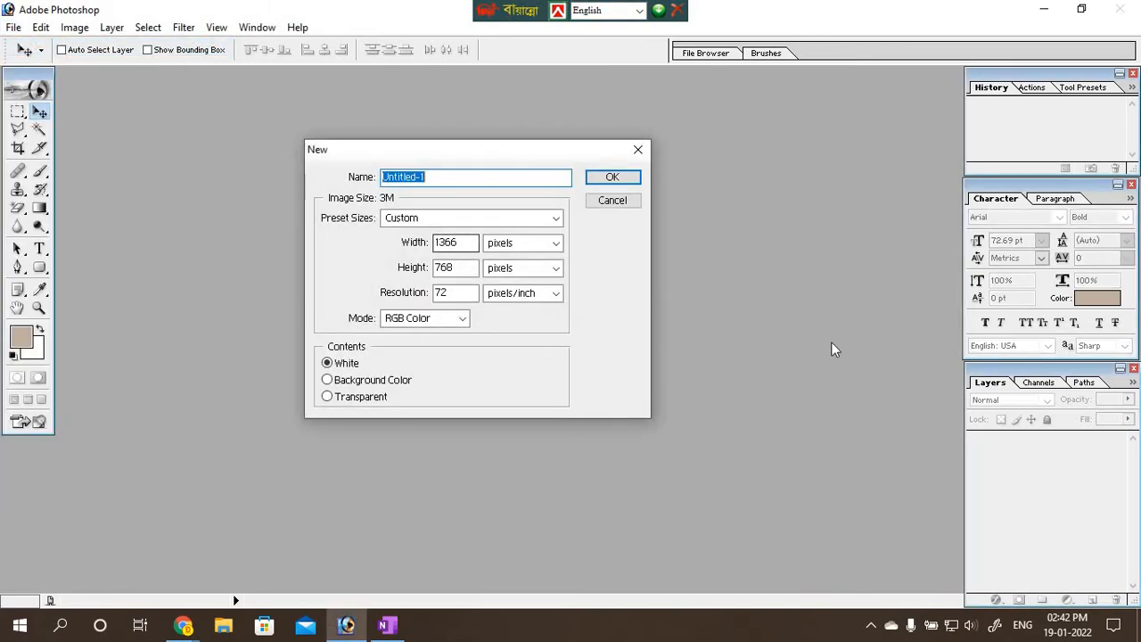
pyautogui.click(606, 178)
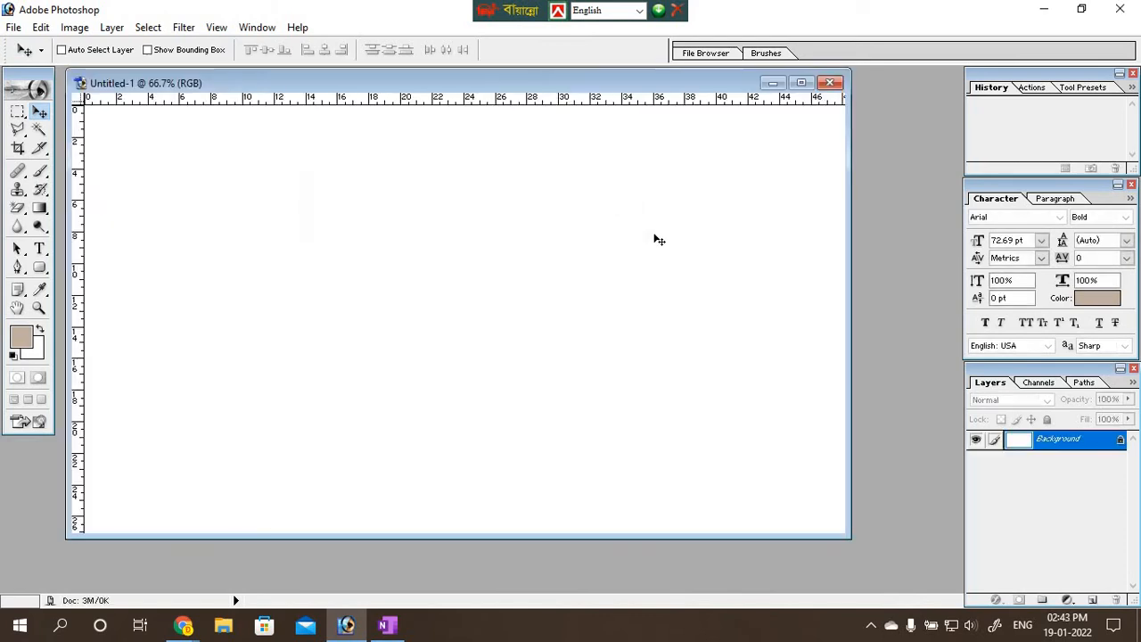
pyautogui.moveTo(851, 539); pyautogui.dragTo(951, 578)
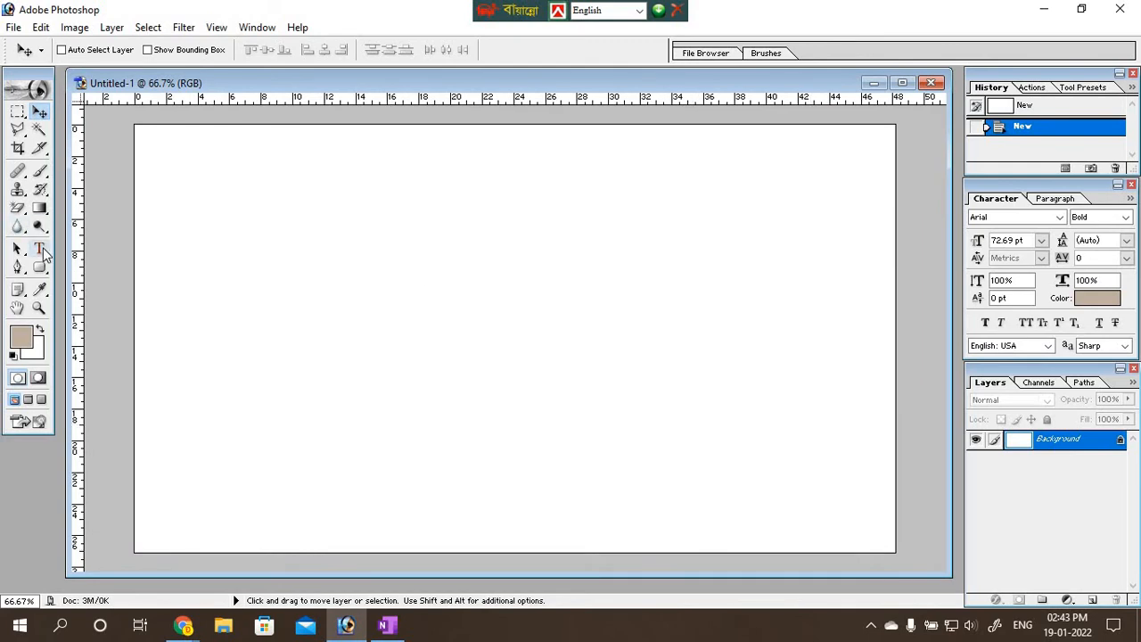
# Start a text layer with the Type tool in the canvas's upper-left area, and briefly consult the handwritten OneNote notes.
pyautogui.click(41, 249)
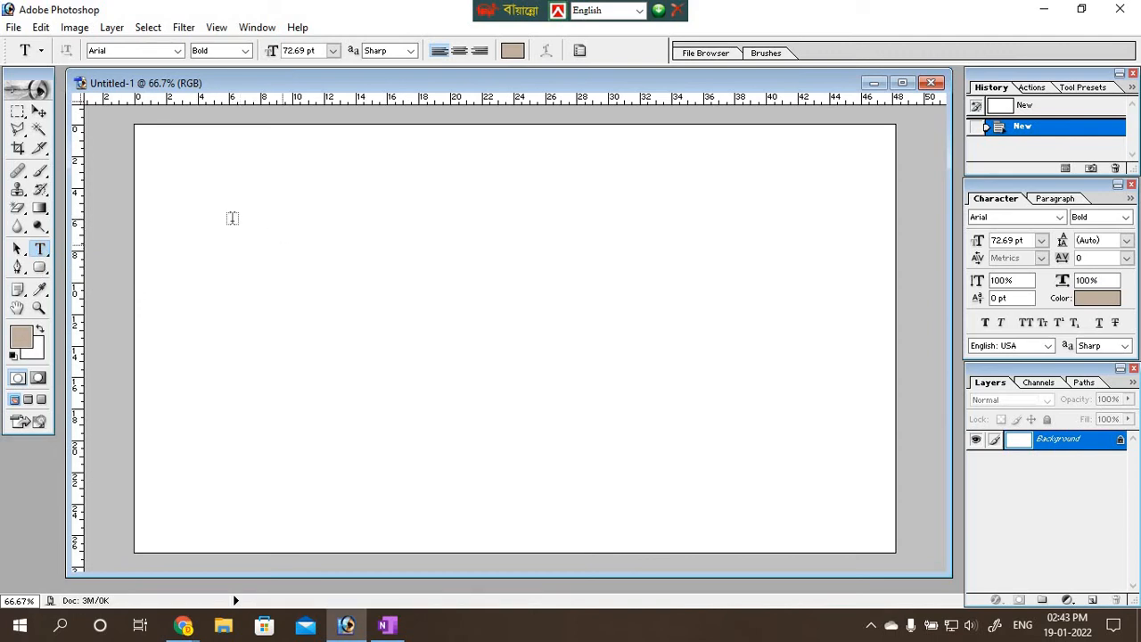
pyautogui.click(175, 239)
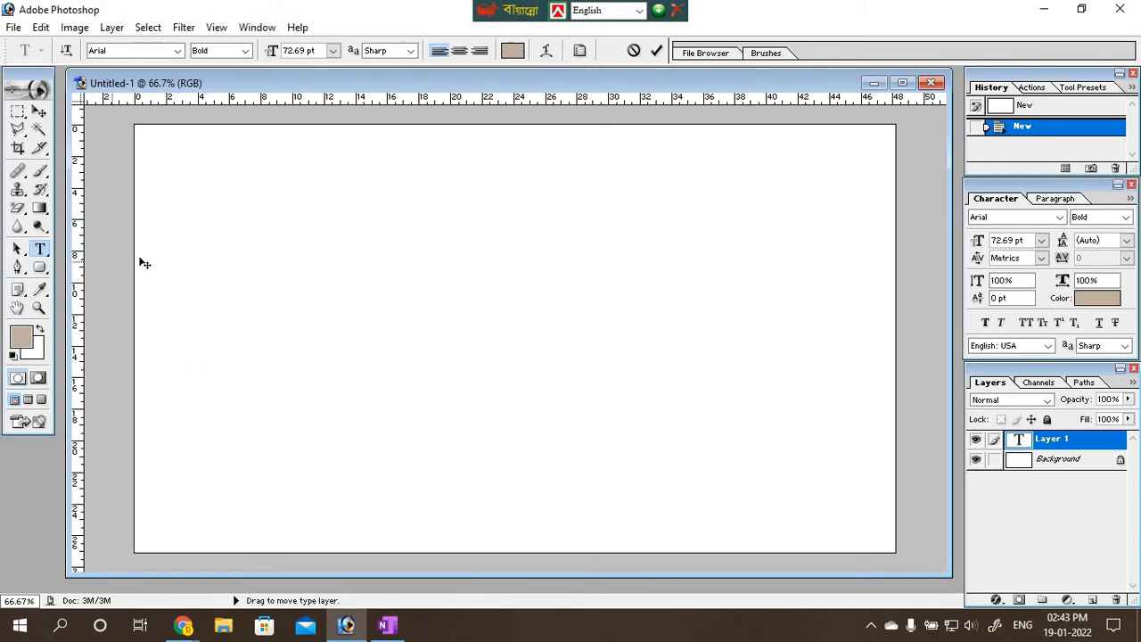
pyautogui.click(387, 625)
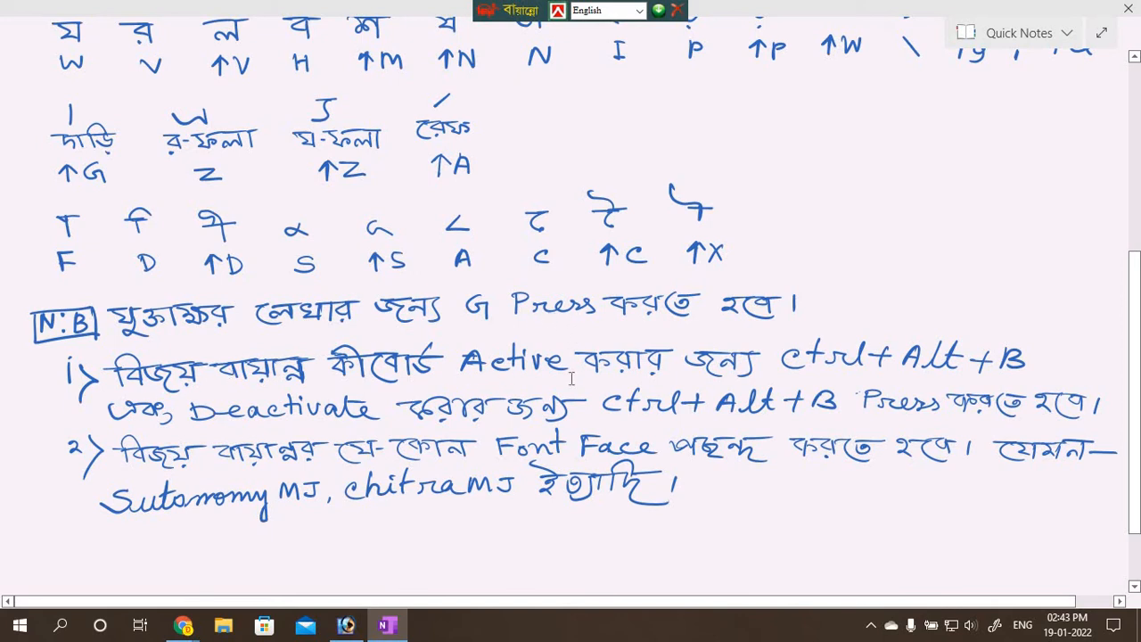
pyautogui.click(386, 625)
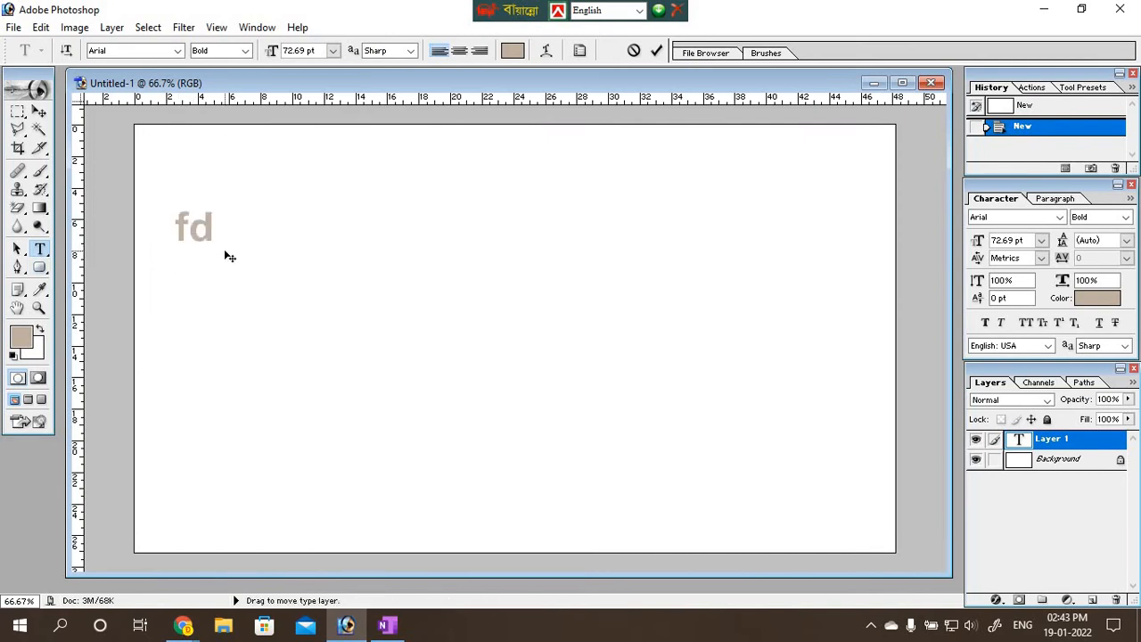
# Enter trial letters in the new text layer and delete all of them.
pyautogui.write('hghg')
pyautogui.press('BackSpace')
pyautogui.press('BackSpace')
pyautogui.press('BackSpace')
pyautogui.press('BackSpace')
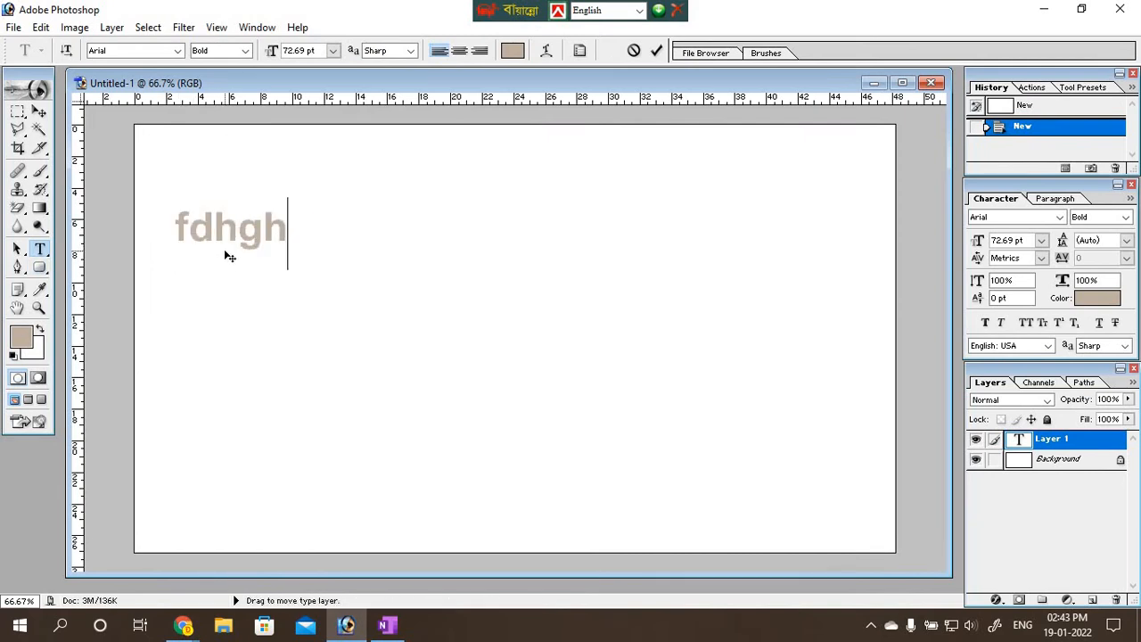
pyautogui.press('Left')
pyautogui.press('Delete')
pyautogui.press('BackSpace')
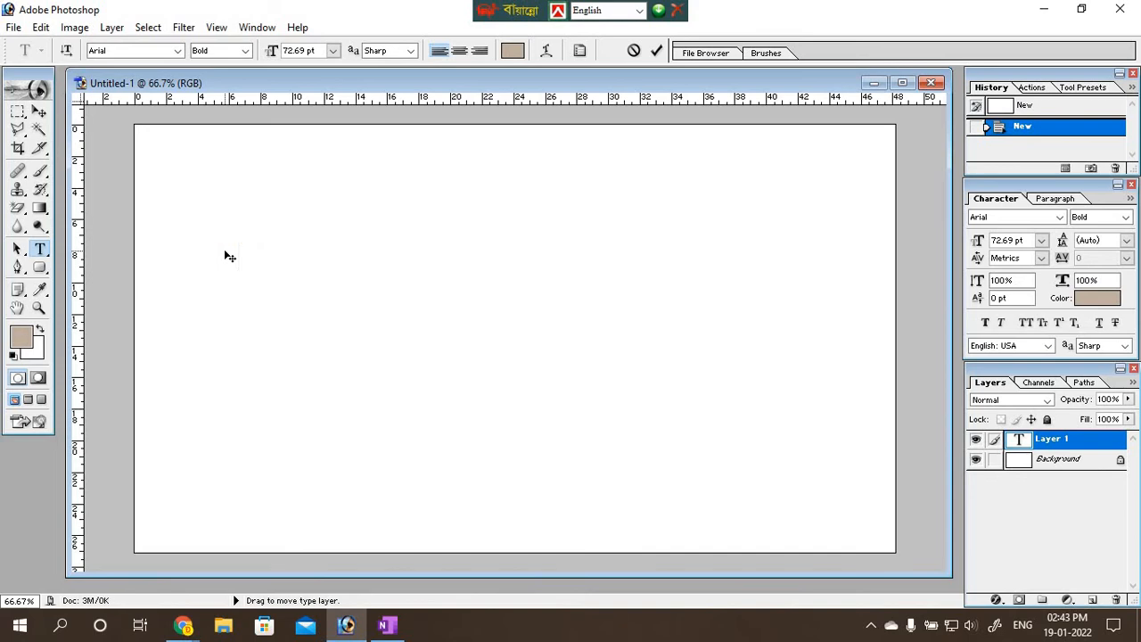
# Set the text color to black (000000).
pyautogui.click(512, 50)
pyautogui.moveTo(847, 437); pyautogui.dragTo(852, 492)
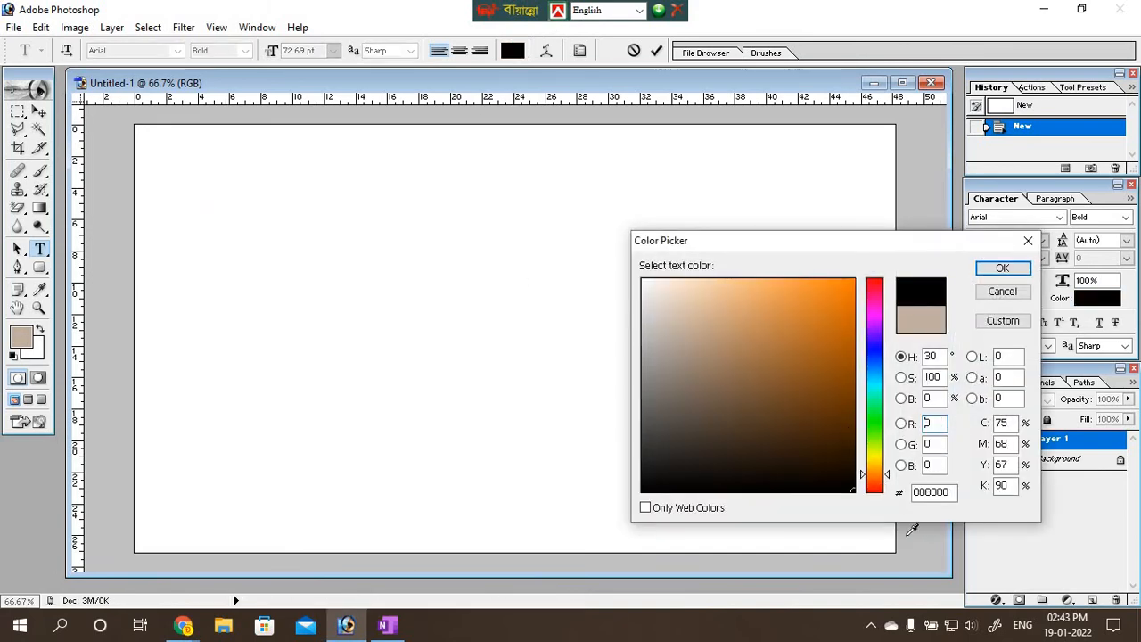
pyautogui.click(1003, 268)
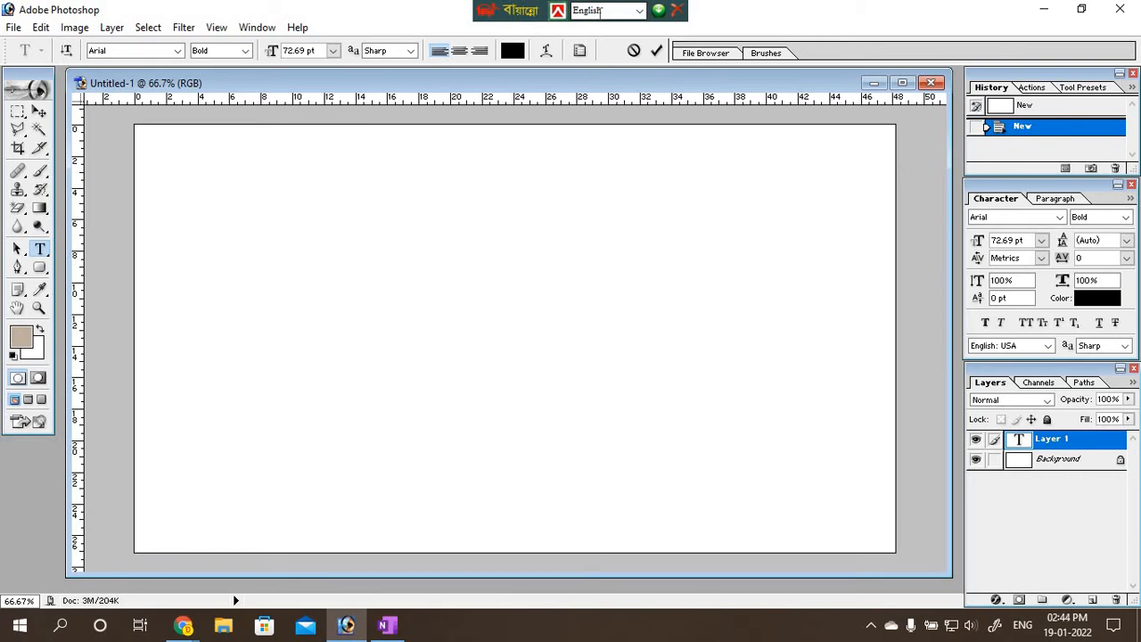
# Switch the Bayanno bar's typing mode to Bijoy Classic and return it to English.
pyautogui.click(557, 12)
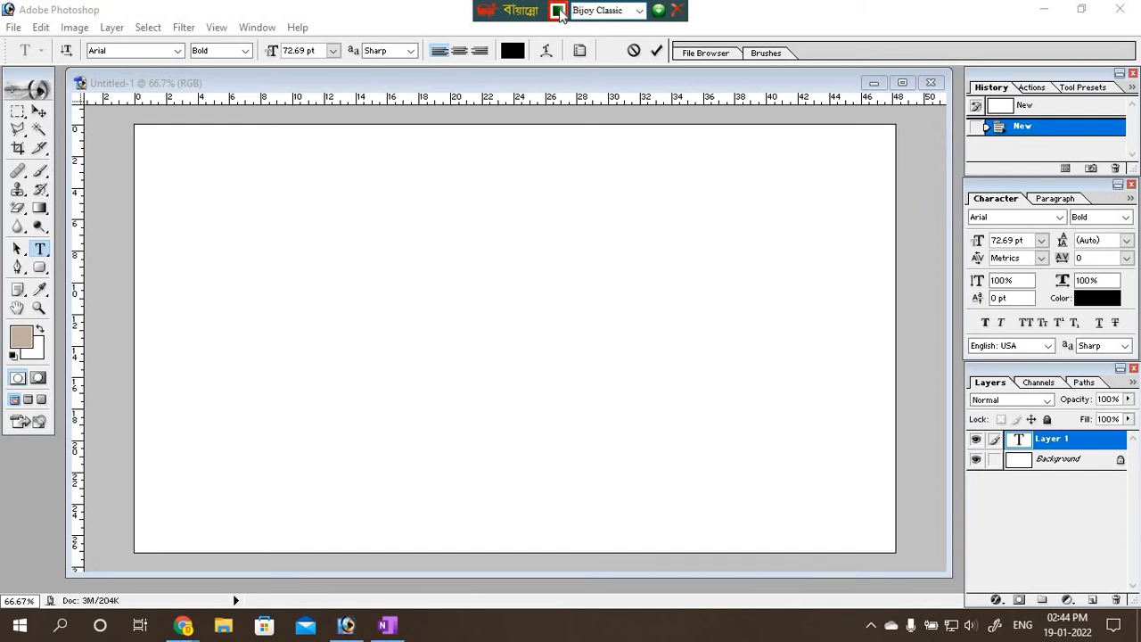
pyautogui.click(557, 12)
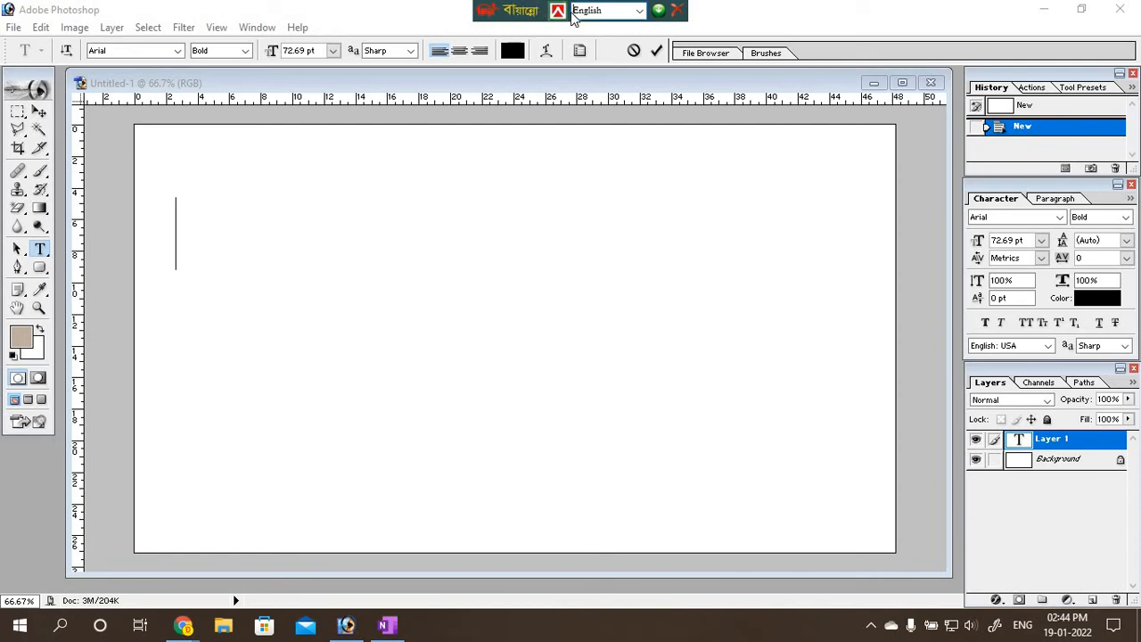
# Toggle the Bayanno bar's typing mode between English and Bijoy Classic, leaving it on Bijoy Classic.
pyautogui.click(557, 12)
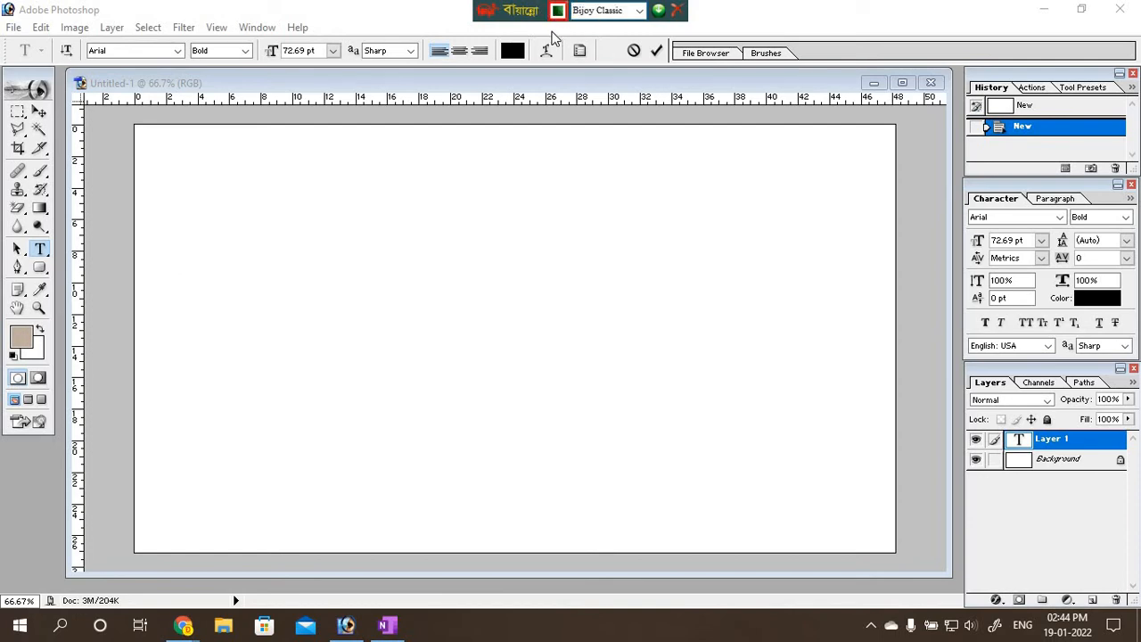
pyautogui.click(557, 11)
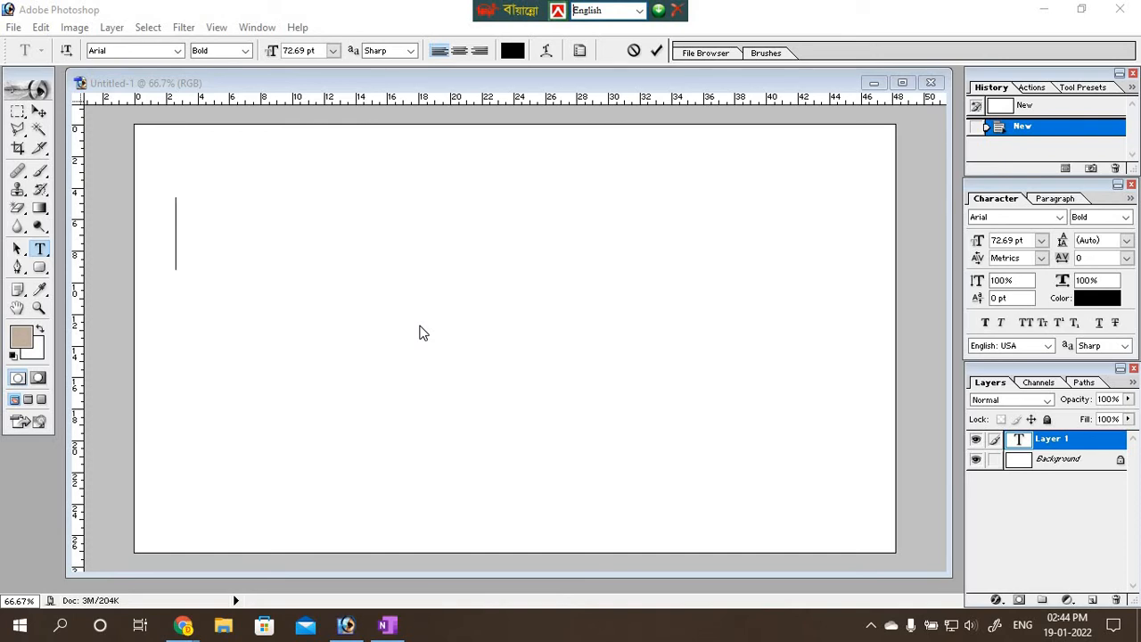
pyautogui.hotkey('ctrl', 'alt', 'b')
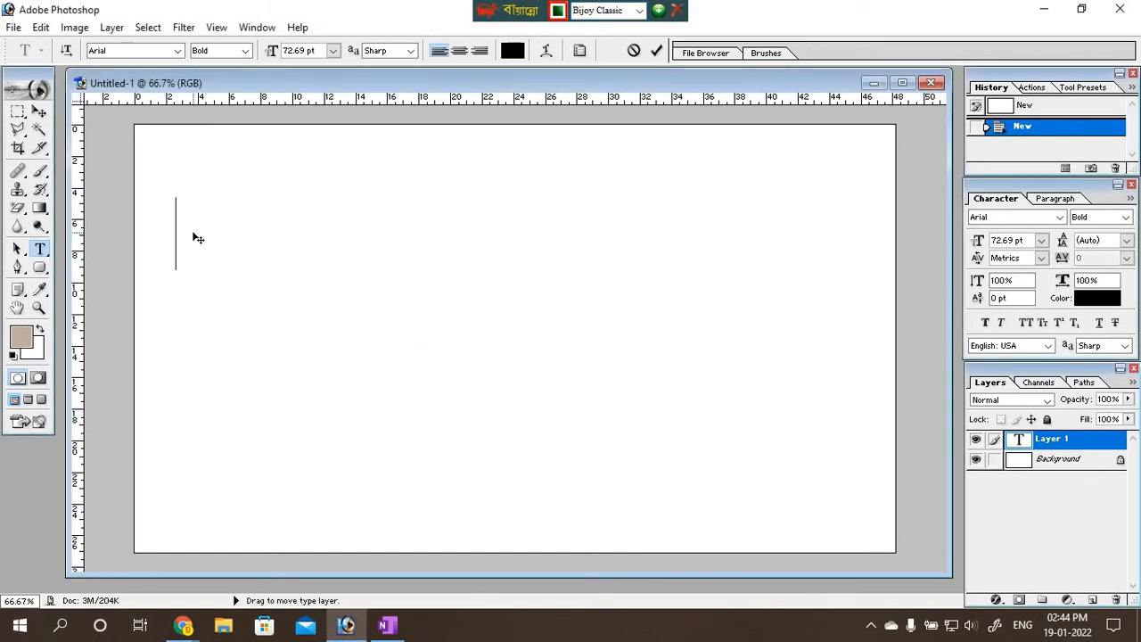
# Set the font of the empty text layer to SutonnyMJ.
pyautogui.click(183, 50)
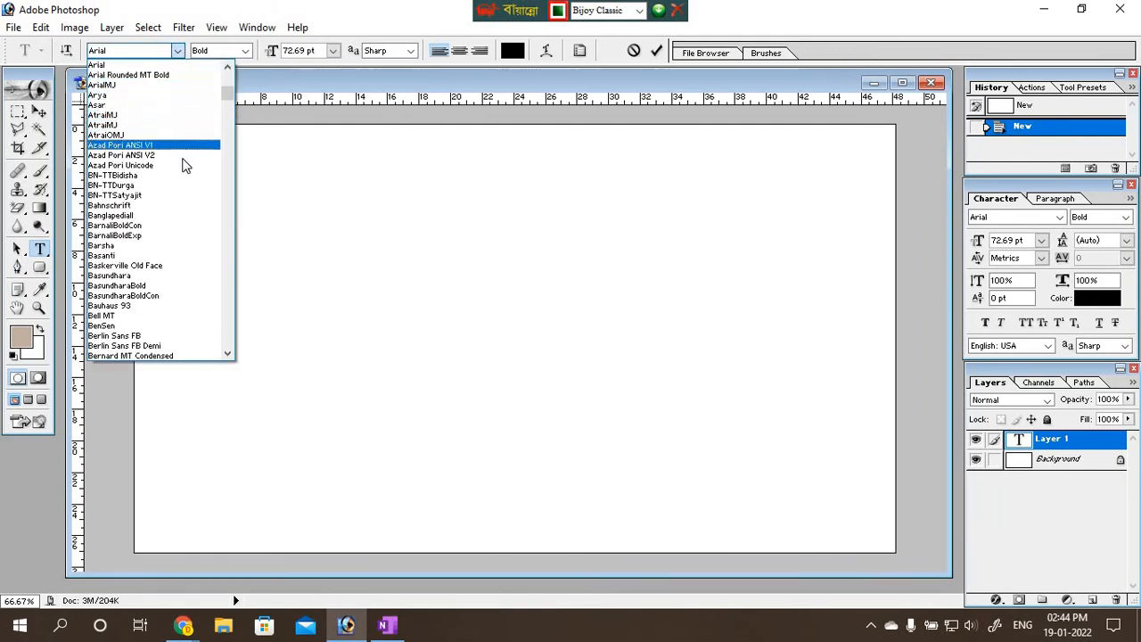
pyautogui.click(229, 103)
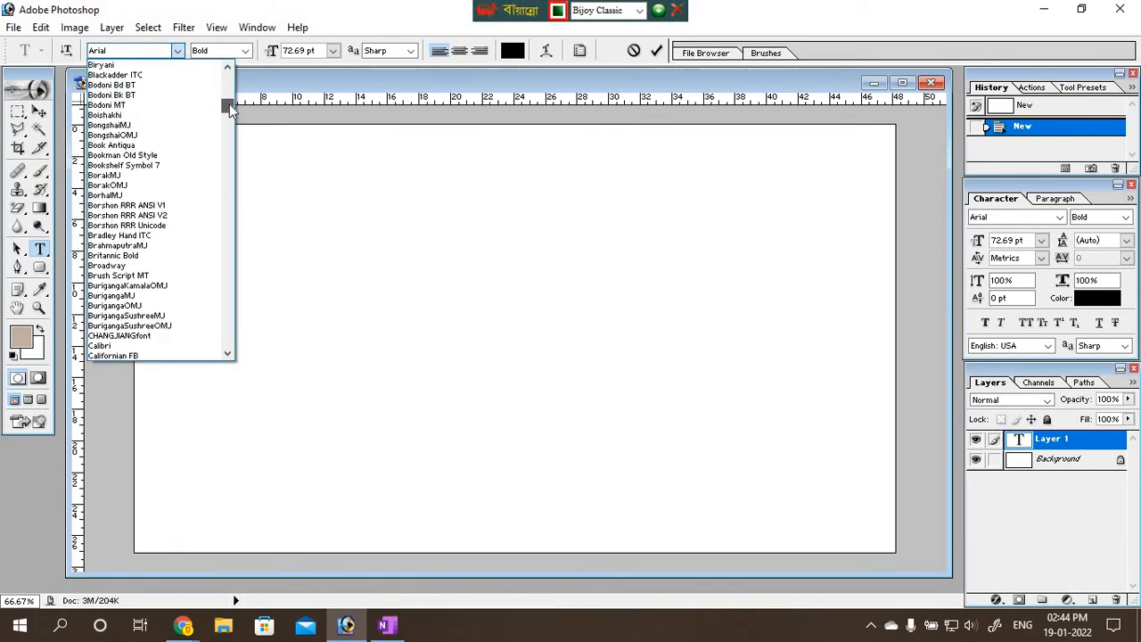
pyautogui.moveTo(229, 104); pyautogui.dragTo(200, 308)
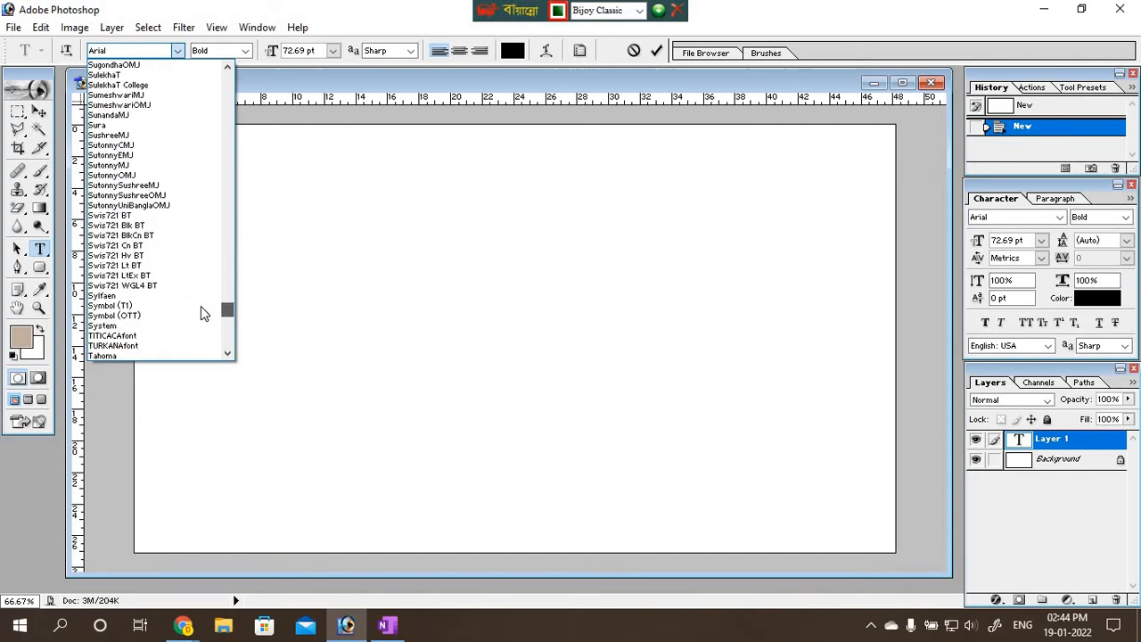
pyautogui.click(111, 168)
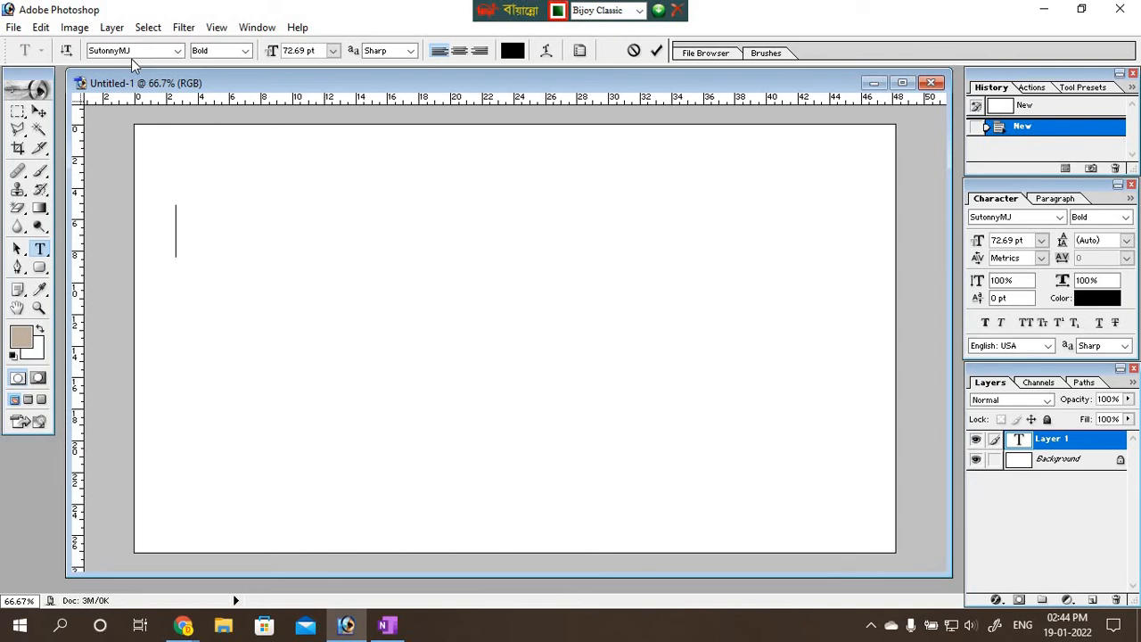
# Enter the Bengali word কম্পিউটার followed by a space in the text layer.
pyautogui.write('ক')
pyautogui.write('f')
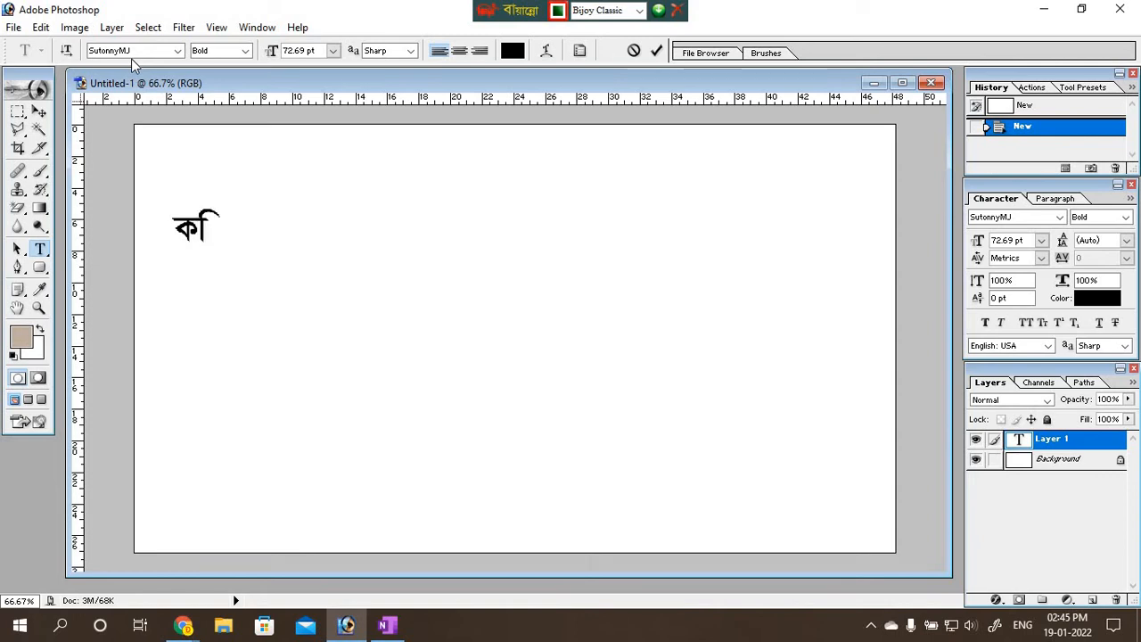
pyautogui.write('m')
pyautogui.write('্প')
pyautogui.write('উ')
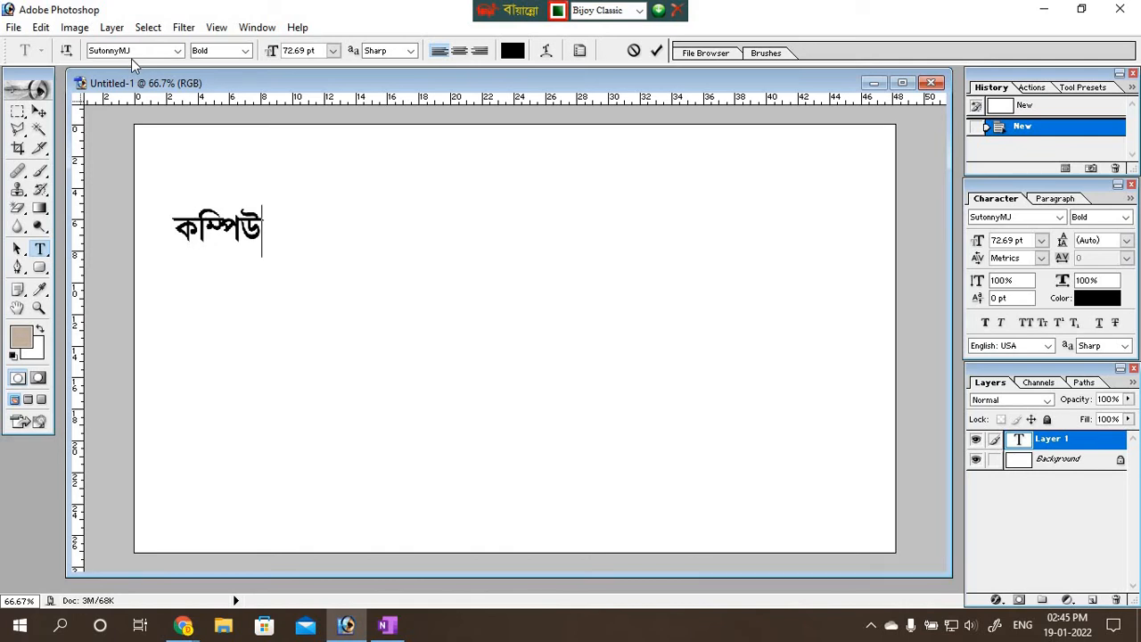
pyautogui.write('টার')
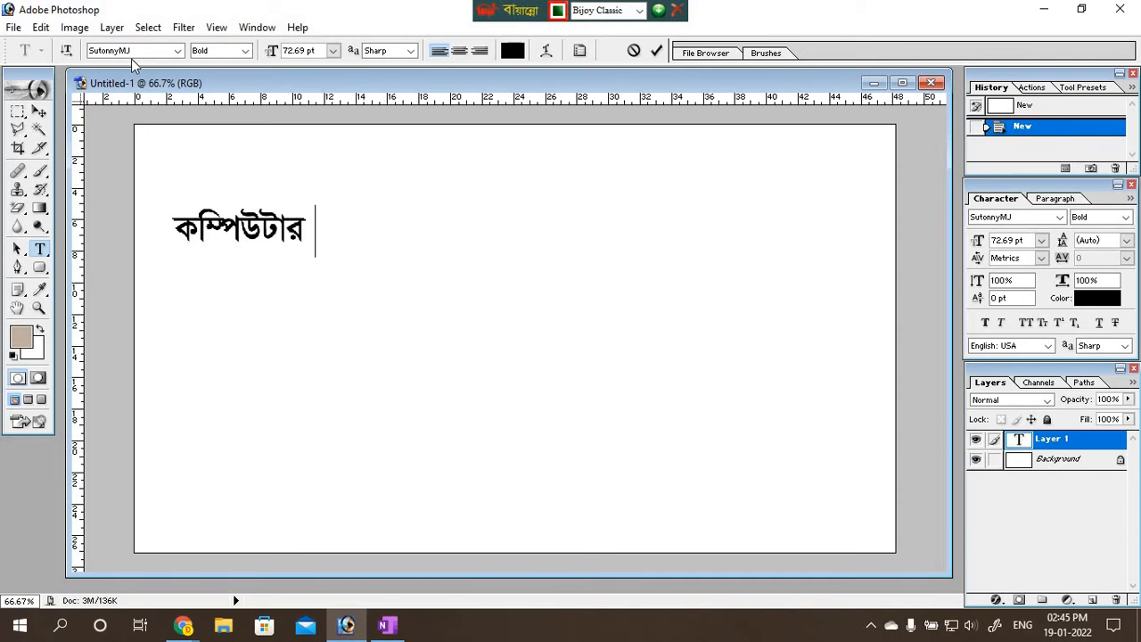
pyautogui.write('ে')
pyautogui.press('BackSpace')
# Switch to the Google Meet class in Chrome and stop presenting the screen.
pyautogui.click(183, 625)
pyautogui.click(71, 498)
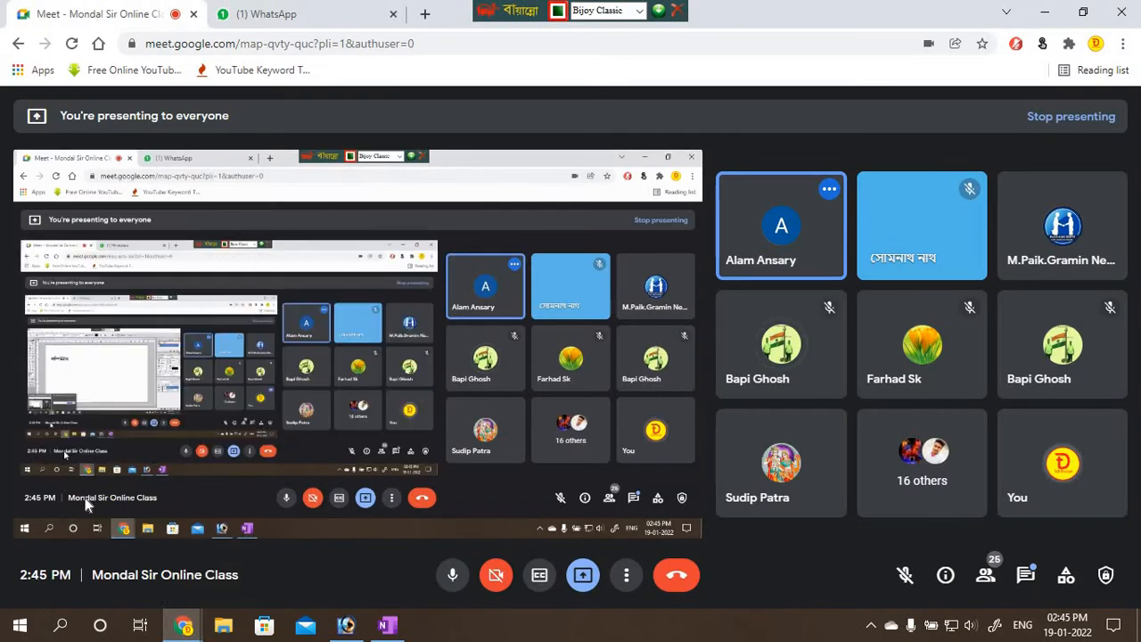
pyautogui.click(353, 628)
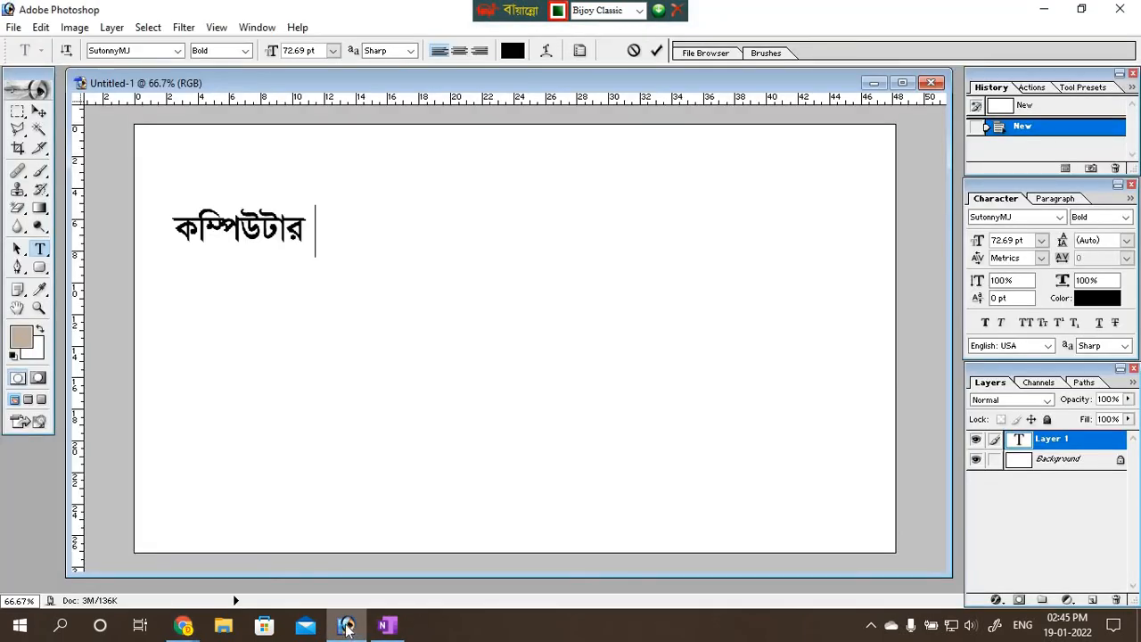
pyautogui.moveTo(184, 627)
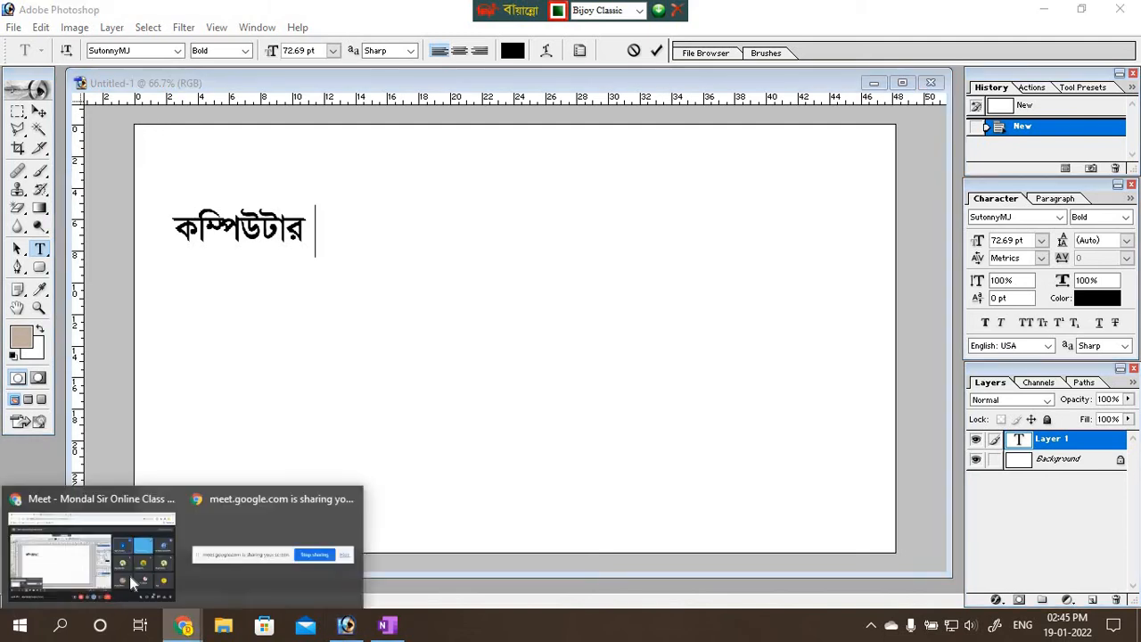
pyautogui.click(102, 505)
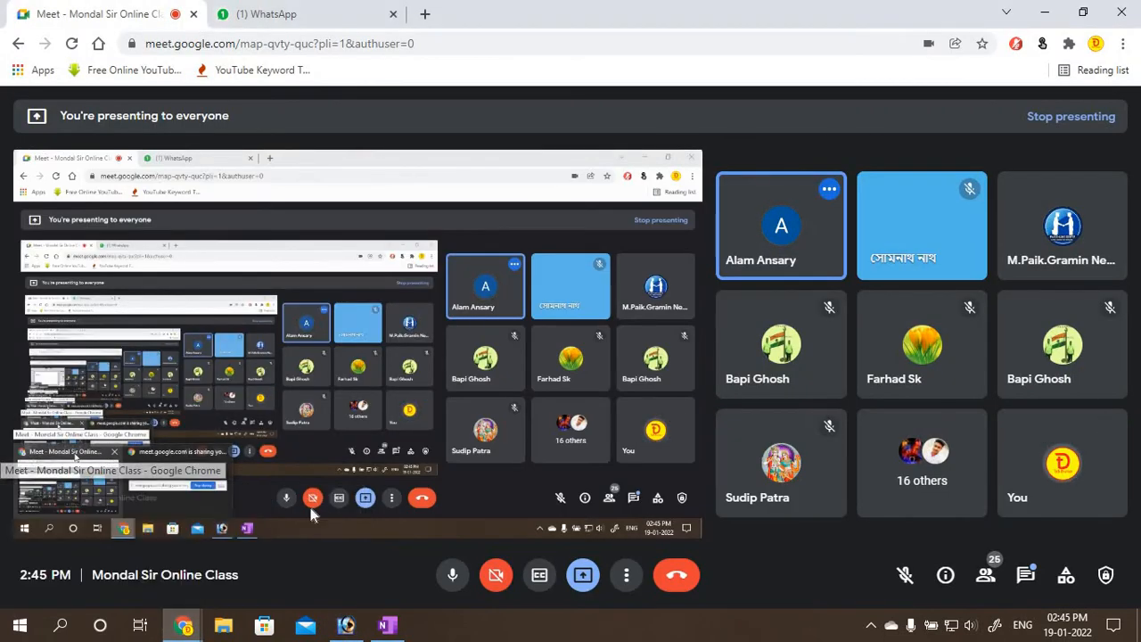
pyautogui.click(584, 578)
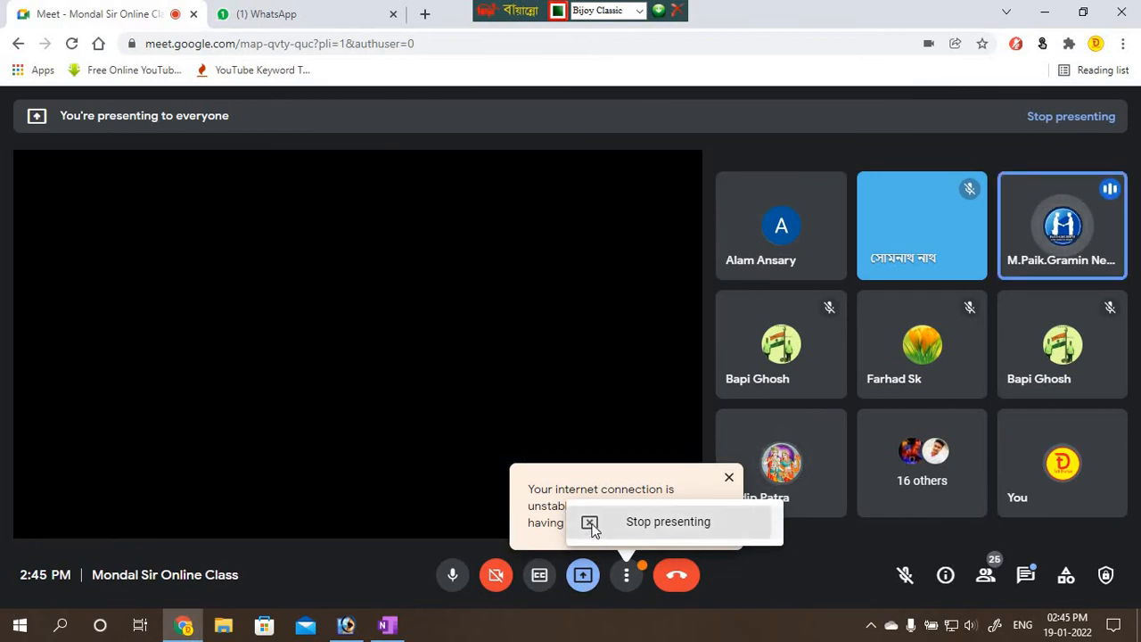
pyautogui.click(591, 528)
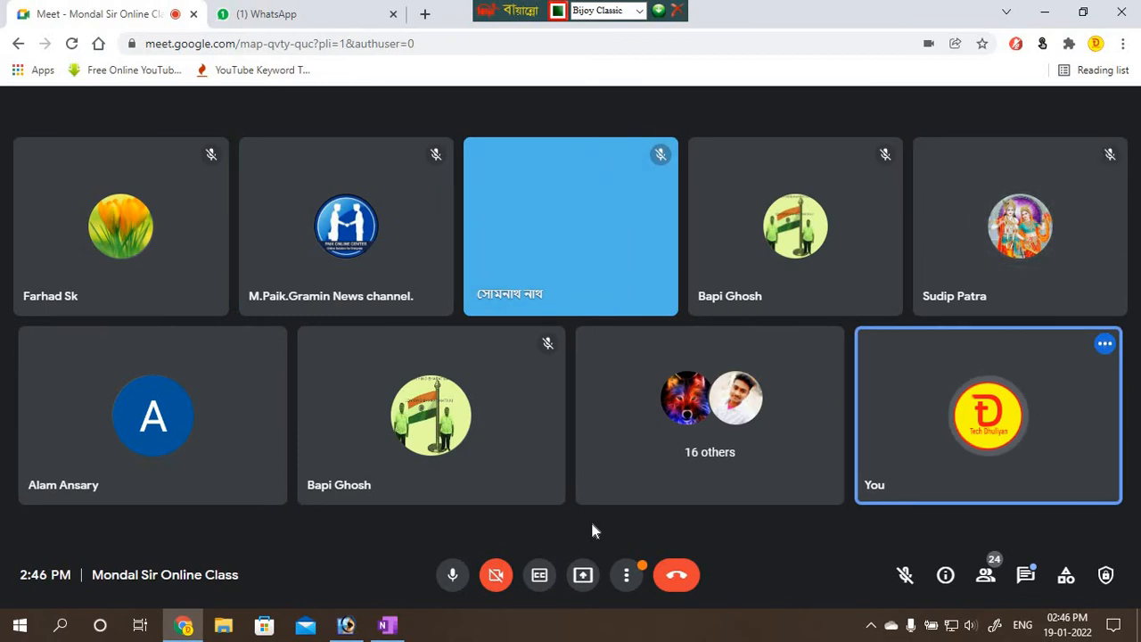
# Present the entire screen to the meeting again and hide the screen-sharing notice.
pyautogui.click(627, 575)
pyautogui.click(594, 578)
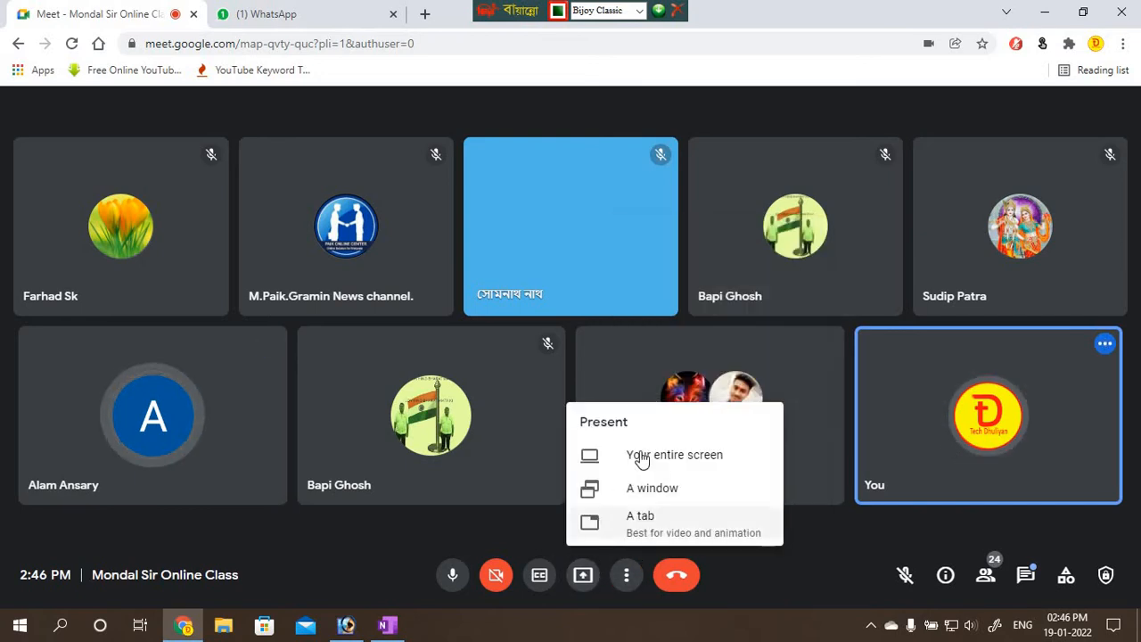
pyautogui.click(644, 382)
pyautogui.click(526, 219)
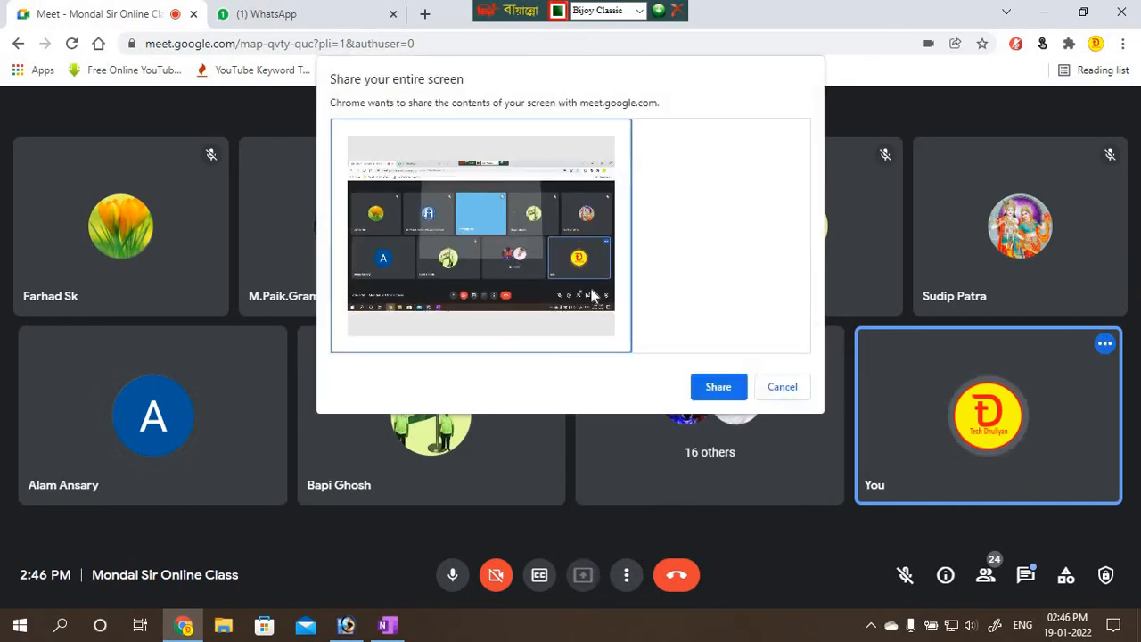
pyautogui.click(719, 388)
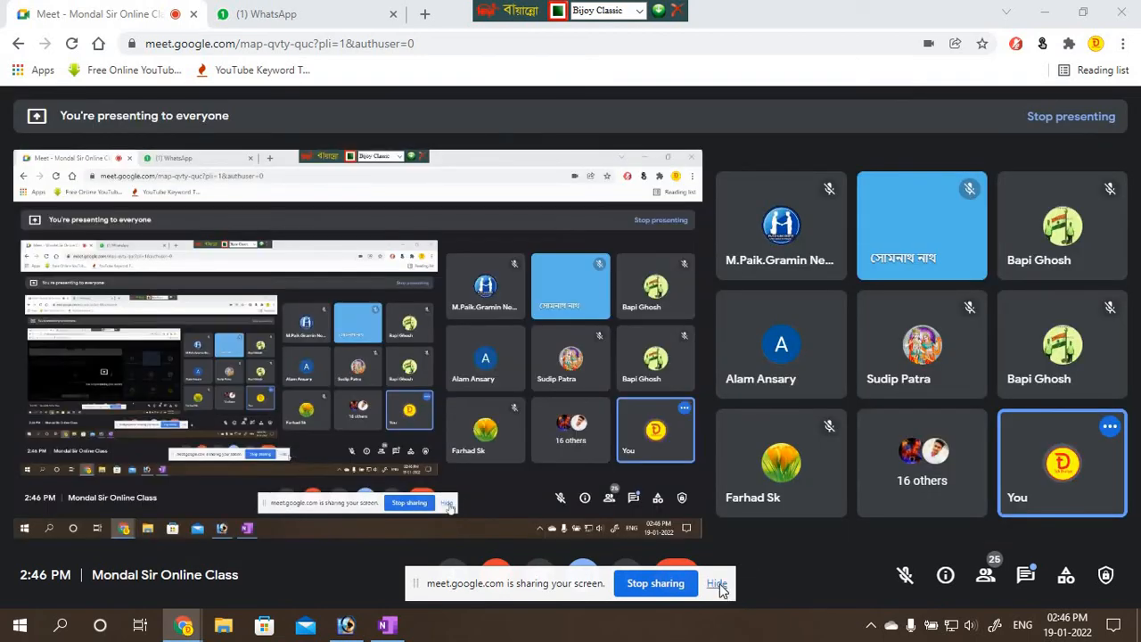
pyautogui.click(717, 584)
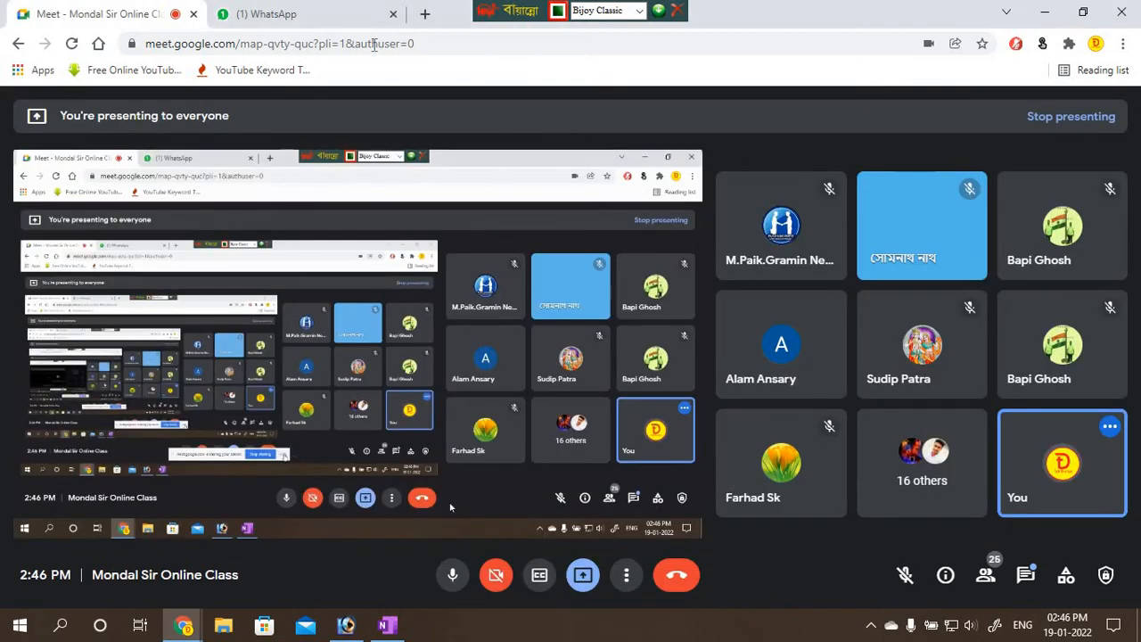
# Switch back to Photoshop and add the words ট্রেনিং সেন্টার after কম্পিউটার in the text layer.
pyautogui.click(389, 627)
pyautogui.click(347, 627)
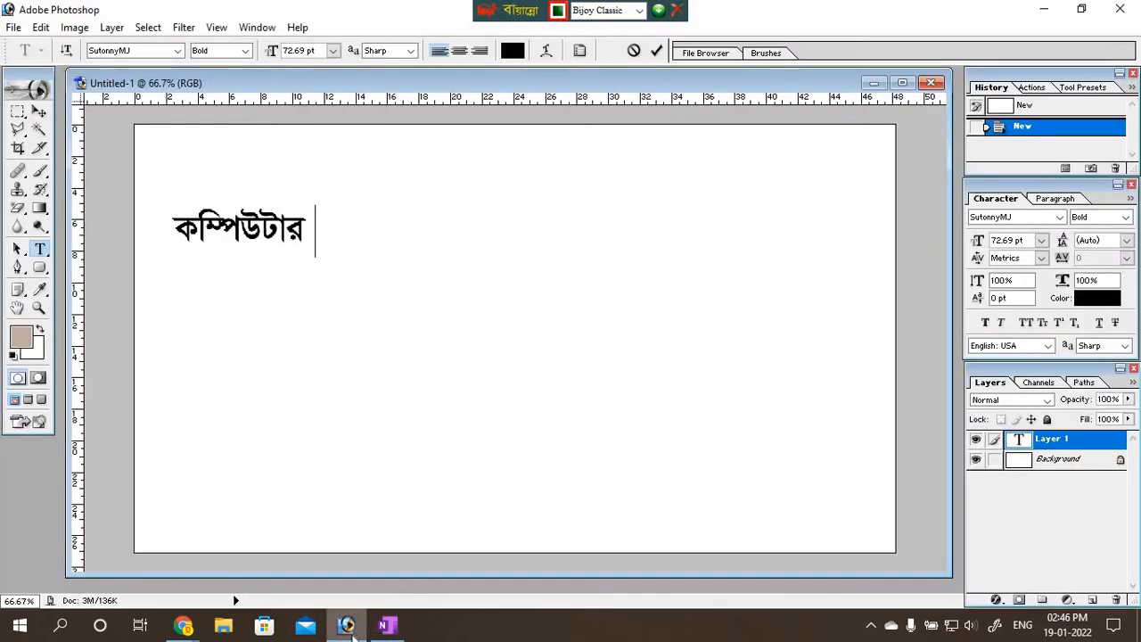
pyautogui.click(184, 627)
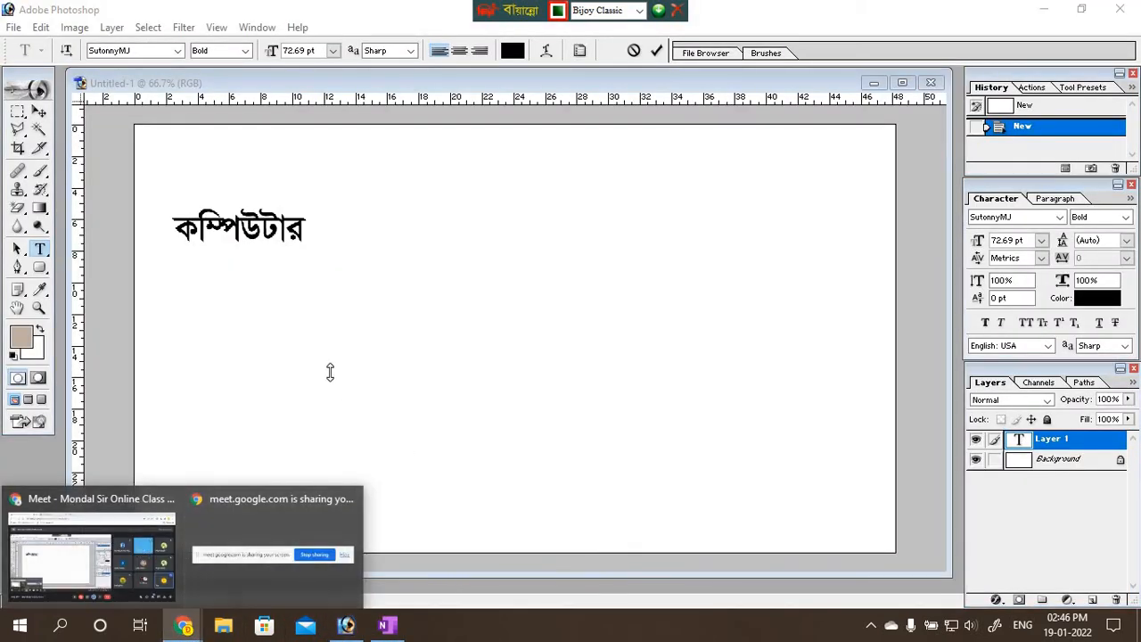
pyautogui.click(258, 350)
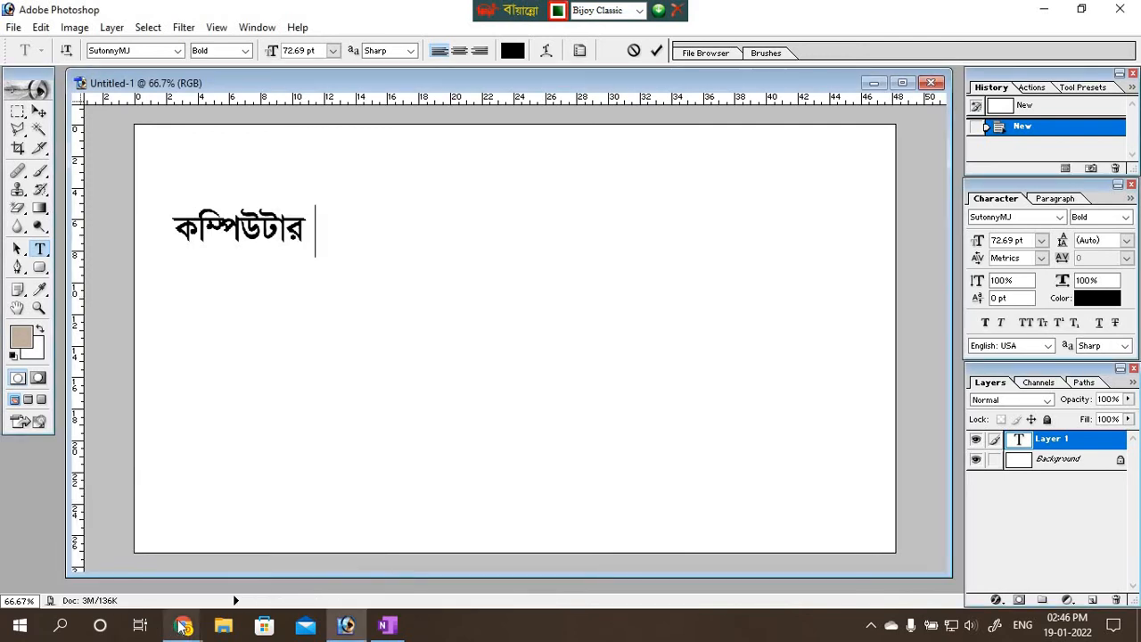
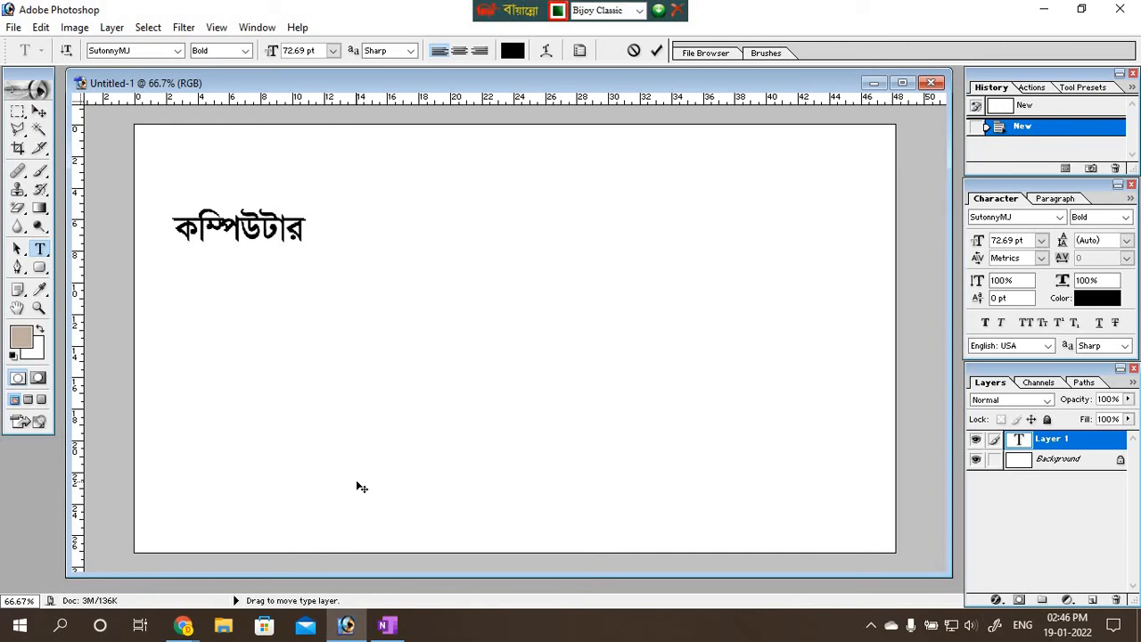
pyautogui.write('c')
pyautogui.write('tz')
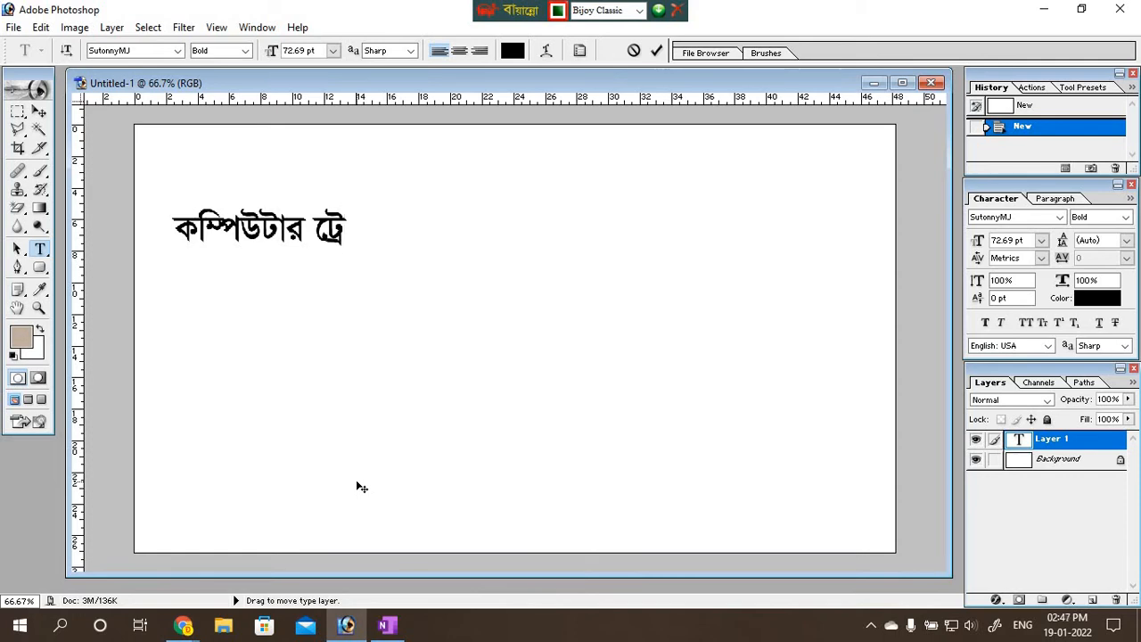
pyautogui.write('d')
pyautogui.write('v')
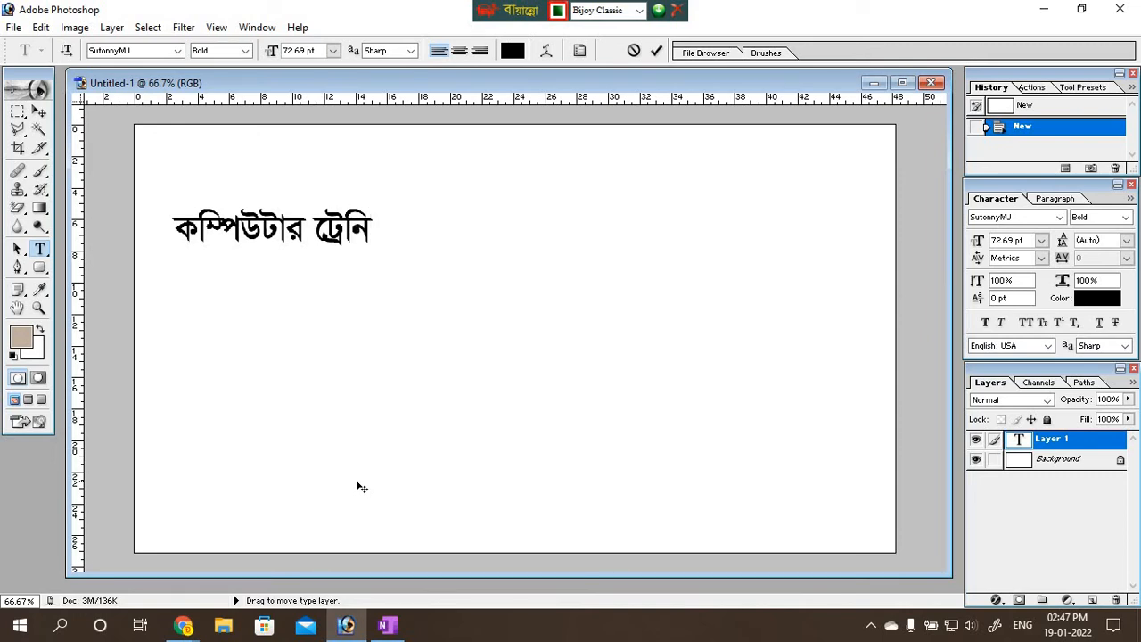
pyautogui.write('Q')
pyautogui.write('cn')
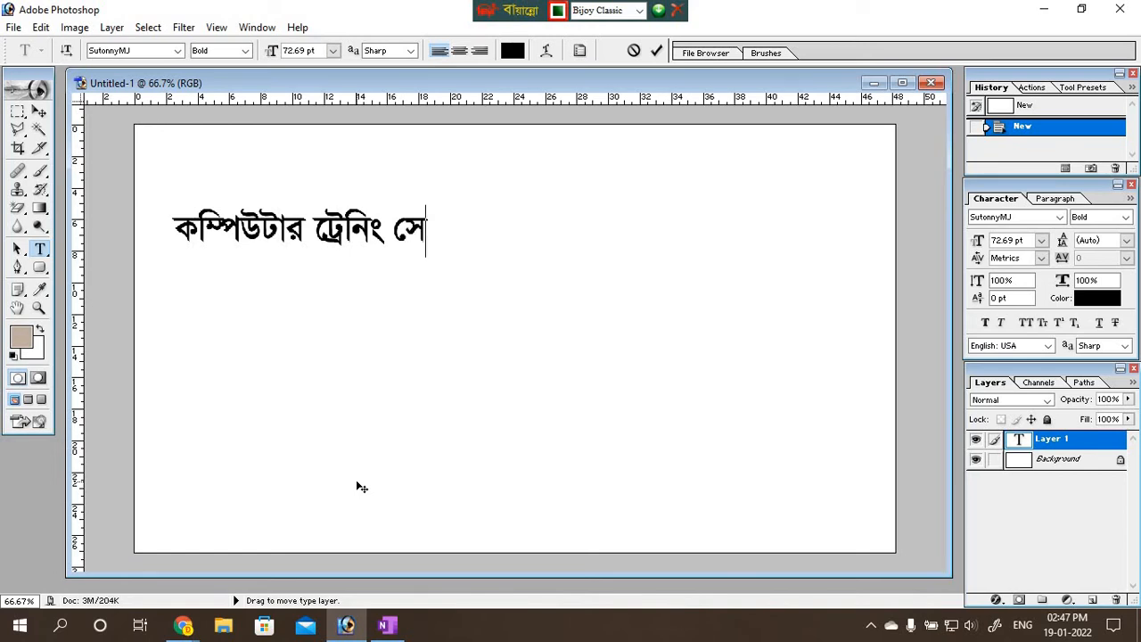
pyautogui.write('vgtfj')
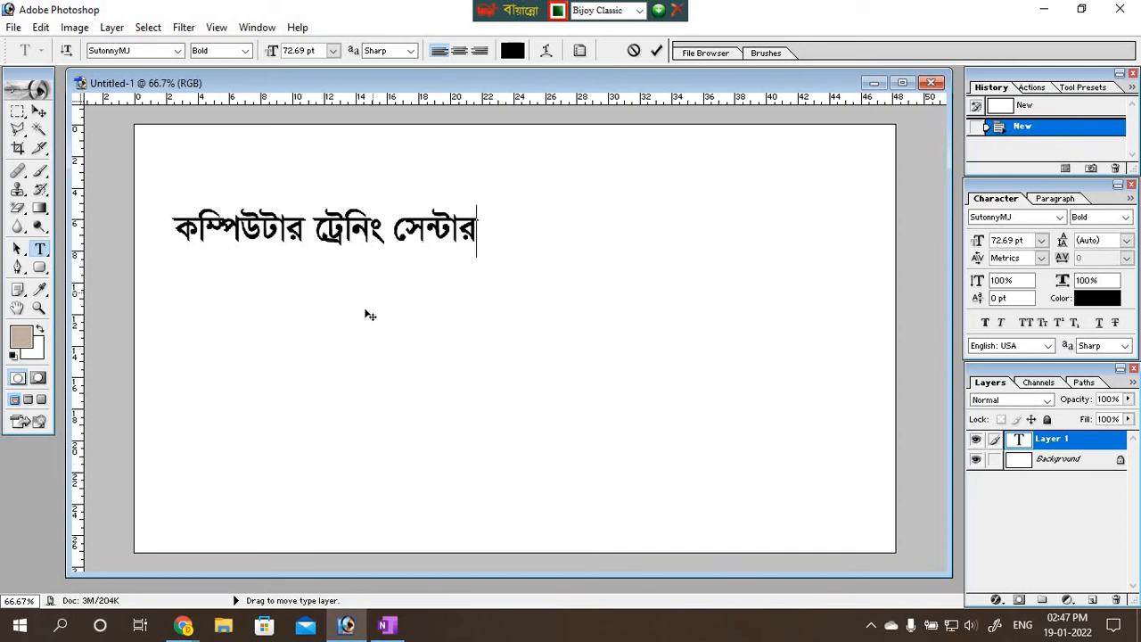
# Move the Bengali text line to the canvas's upper middle and change the font of the whole line to ChitraMJ.
pyautogui.moveTo(364, 313); pyautogui.dragTo(554, 365)
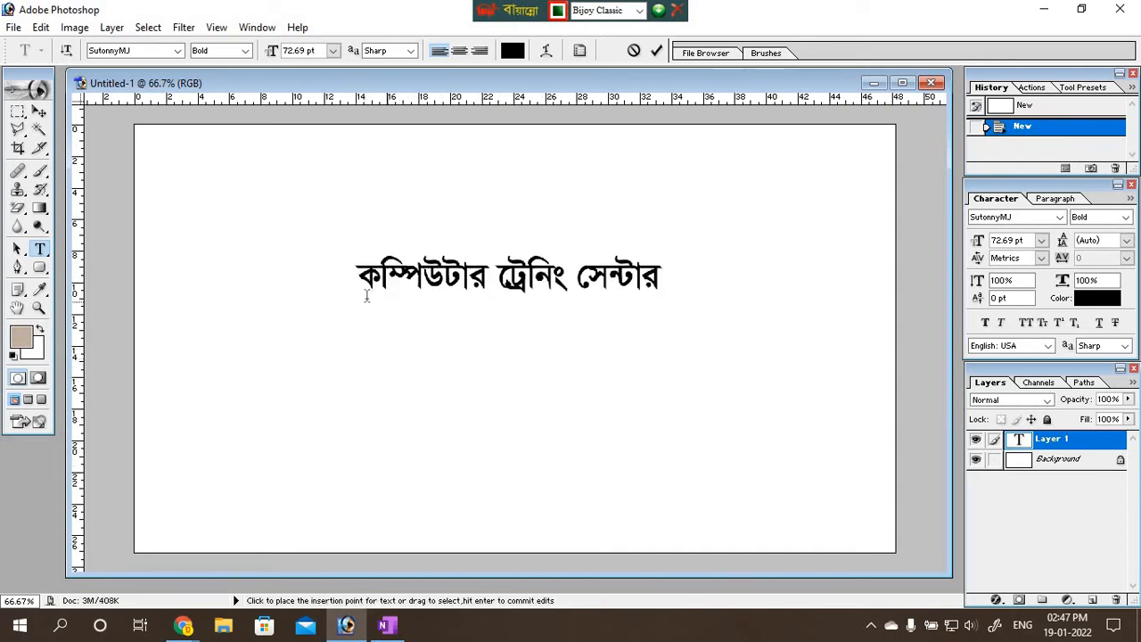
pyautogui.moveTo(354, 275); pyautogui.dragTo(668, 283)
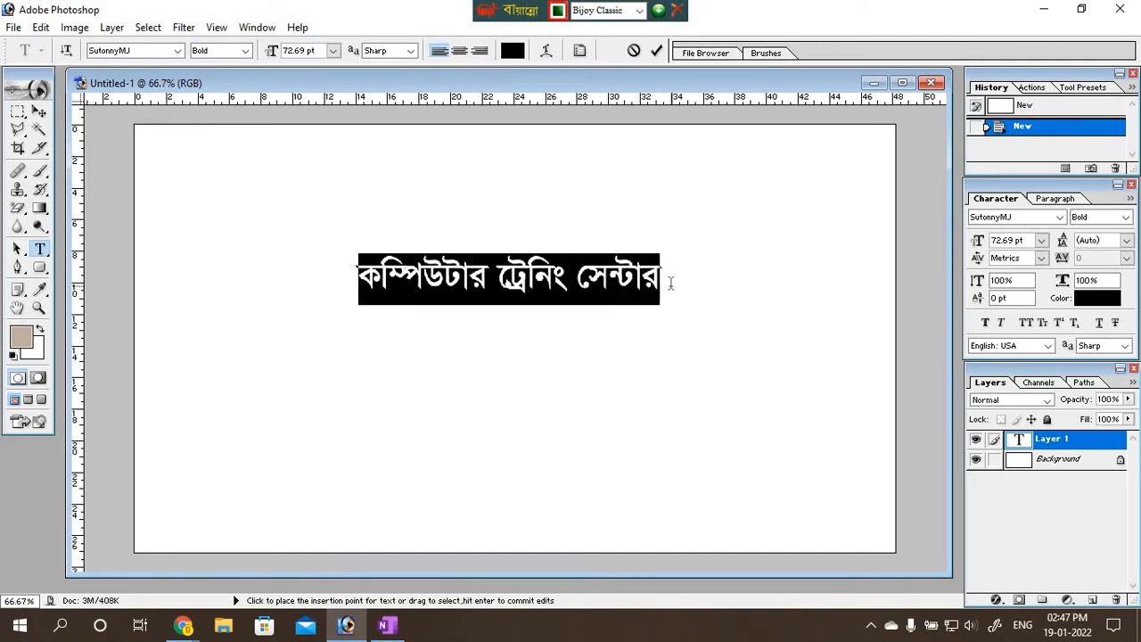
pyautogui.click(178, 51)
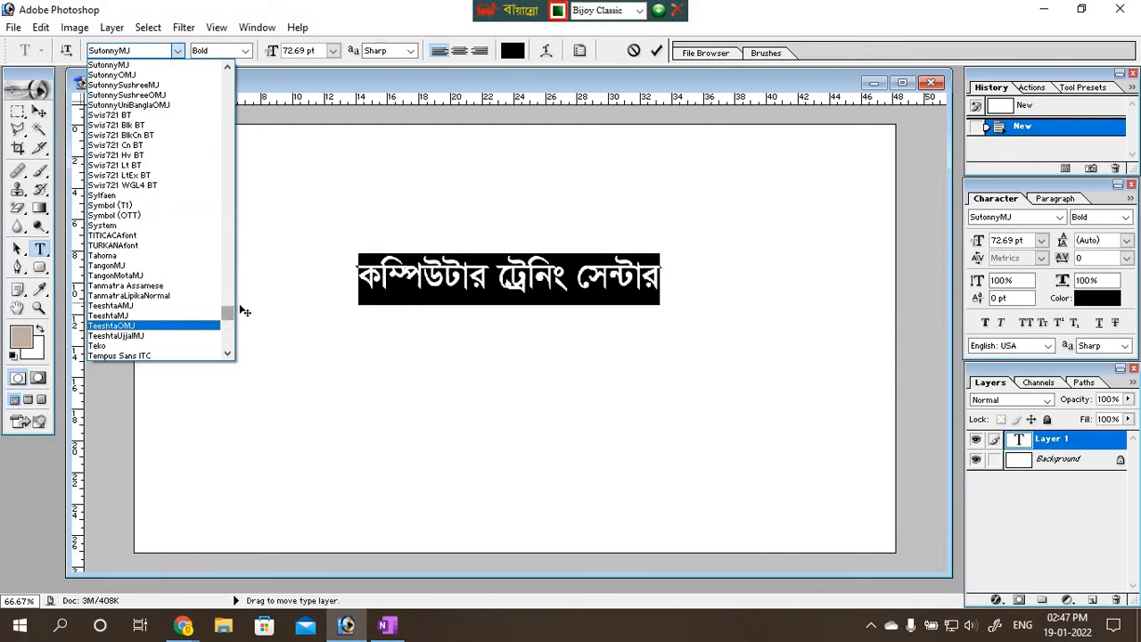
pyautogui.moveTo(218, 317); pyautogui.dragTo(215, 137)
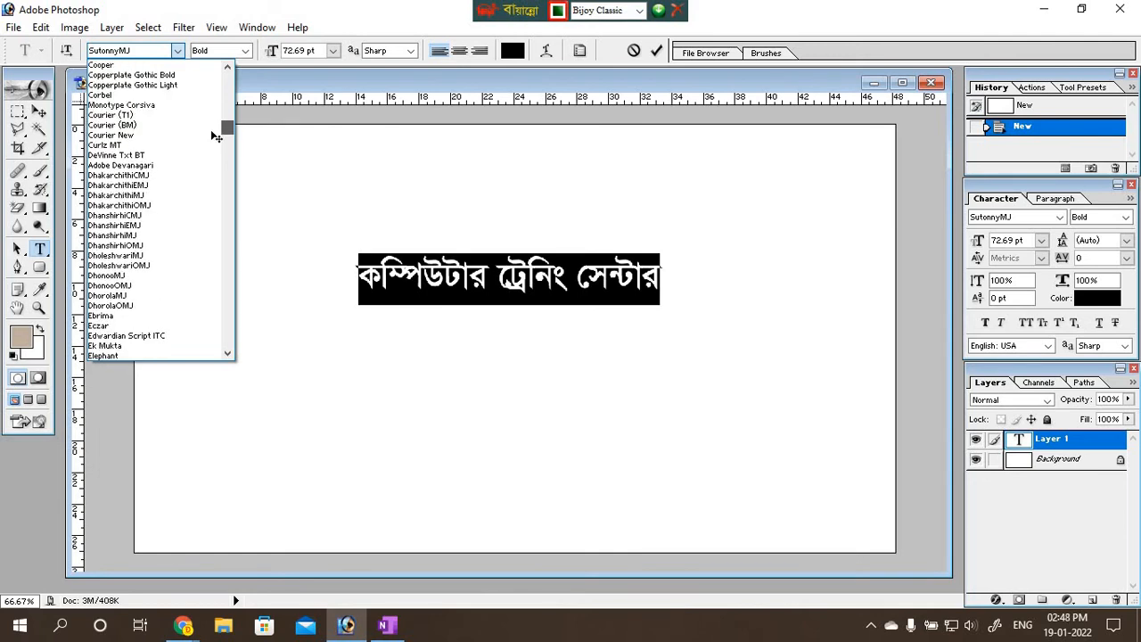
pyautogui.scroll(-7, 214, 143)
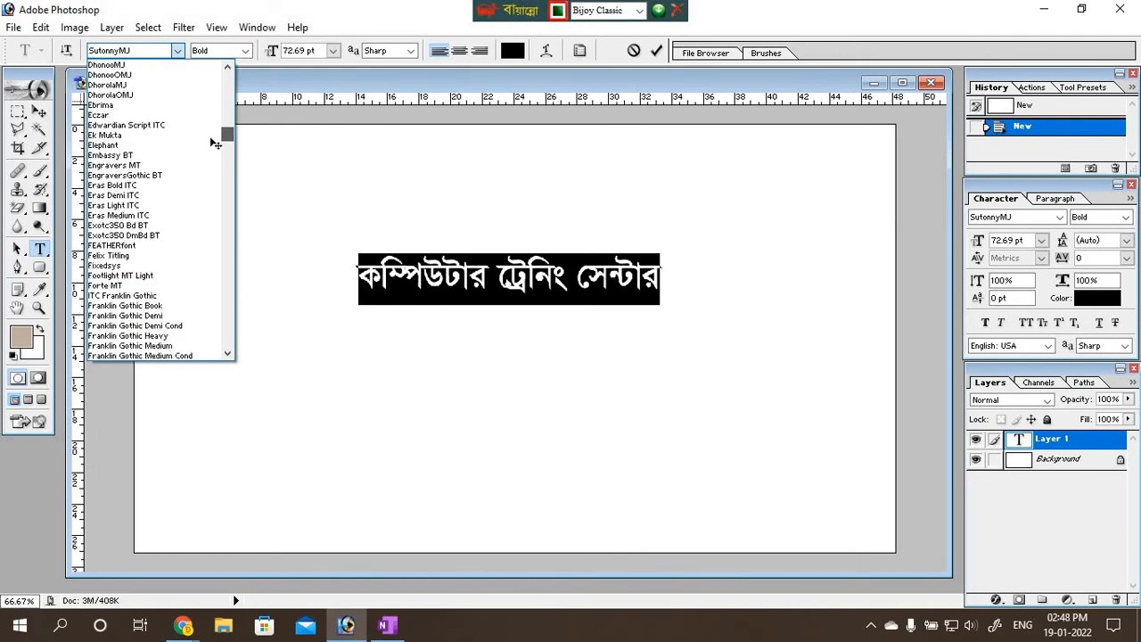
pyautogui.moveTo(211, 139); pyautogui.dragTo(209, 122)
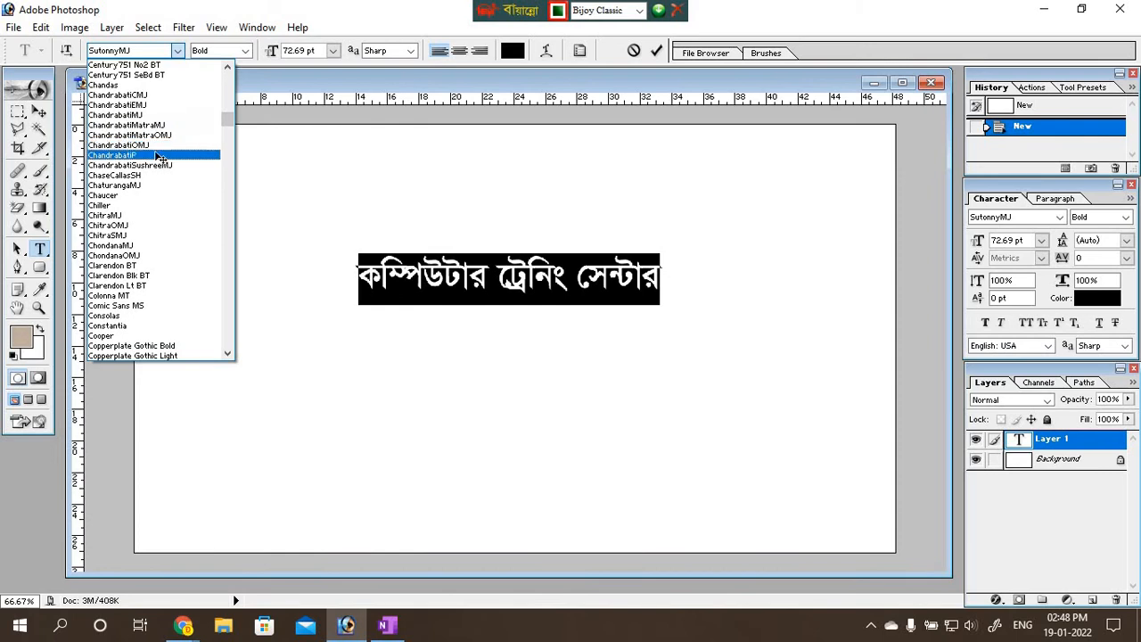
pyautogui.click(123, 220)
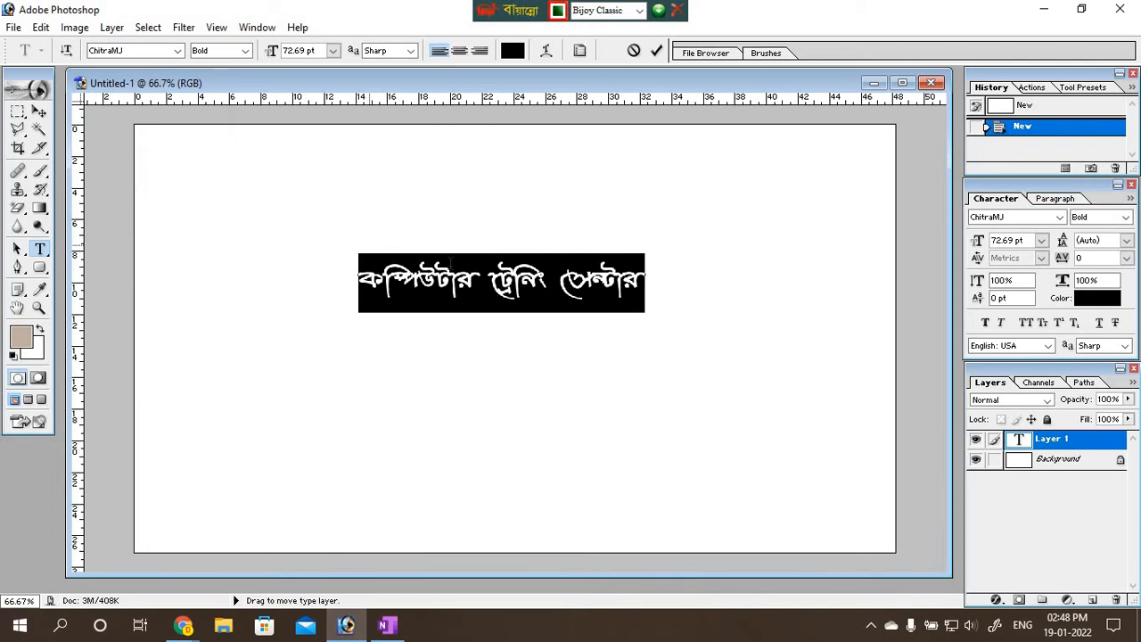
# Set the Bengali text line's style to Regular and change the font of the whole line to ChondanaMJ.
pyautogui.click(245, 50)
pyautogui.click(205, 65)
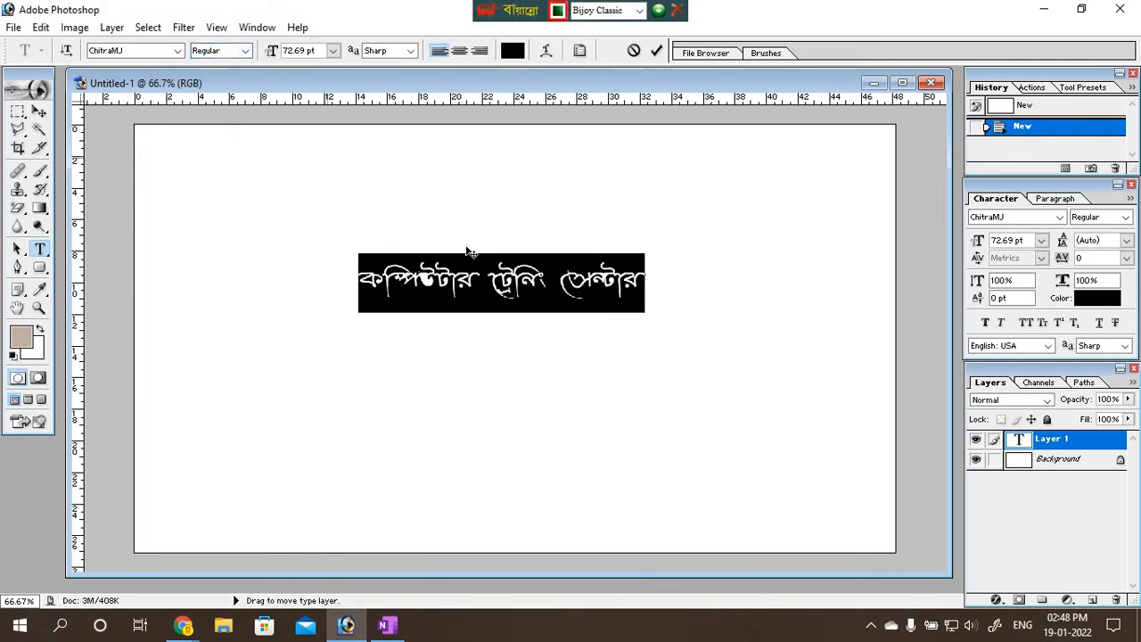
pyautogui.click(479, 283)
pyautogui.moveTo(357, 283); pyautogui.dragTo(657, 293)
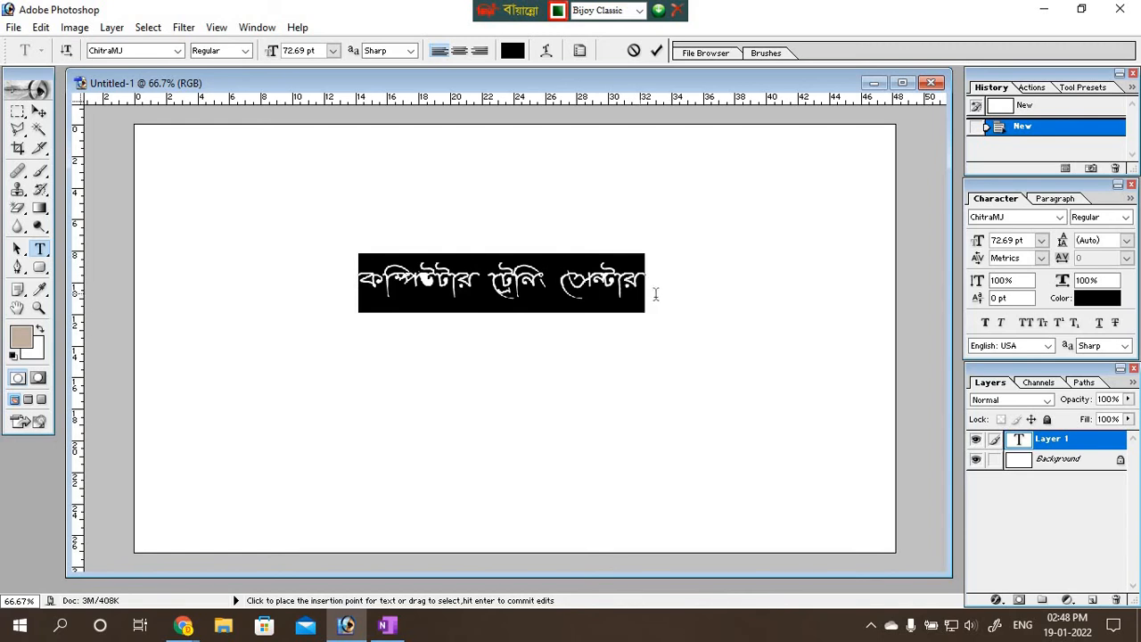
pyautogui.click(178, 51)
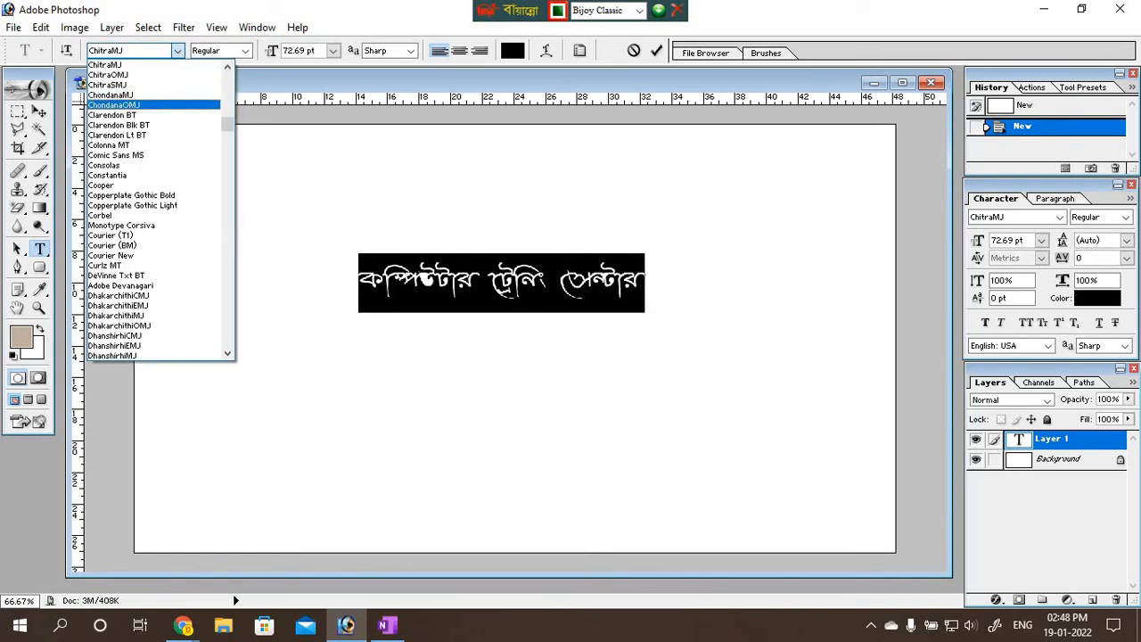
pyautogui.click(132, 95)
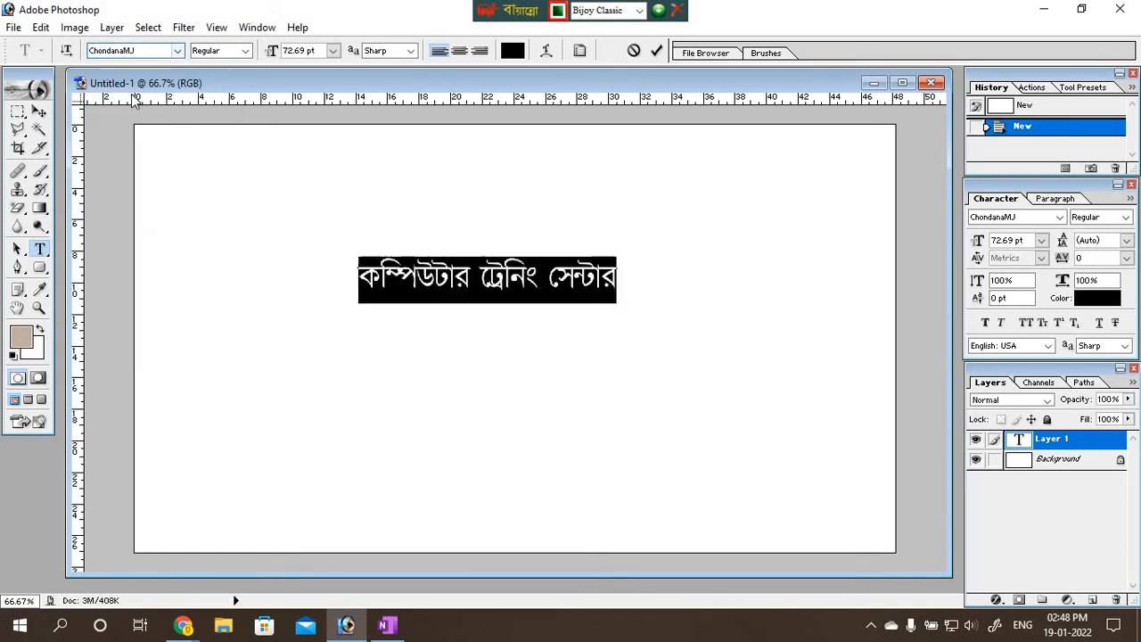
# Try the DhakarchithiCMJ font on the selected Bengali line, followed by the italic GangaMJ font.
pyautogui.click(178, 51)
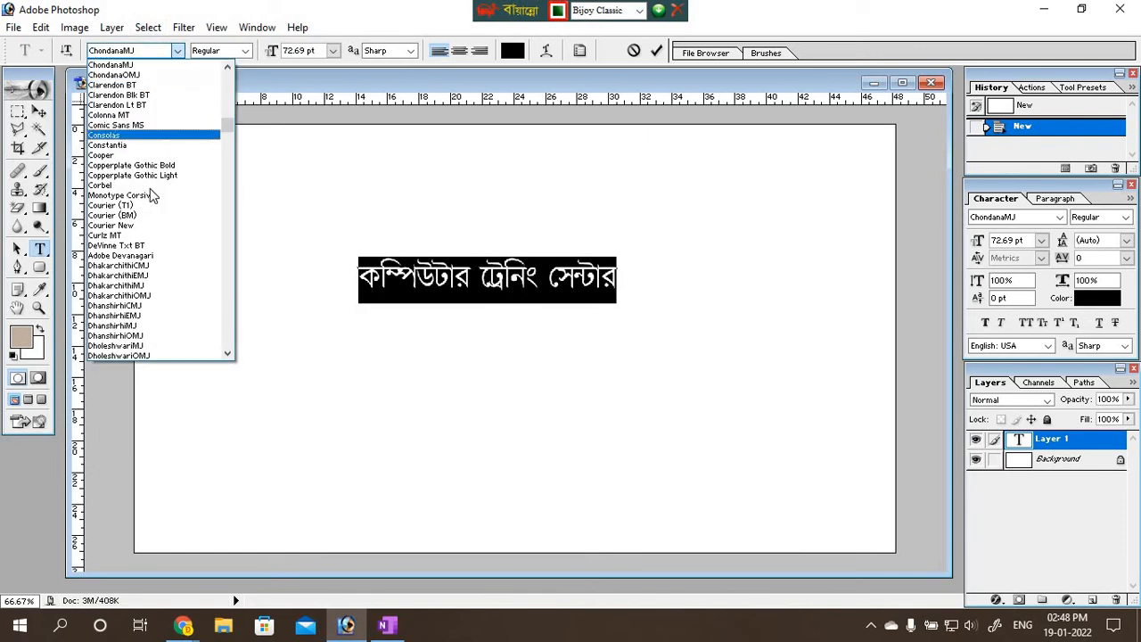
pyautogui.click(146, 266)
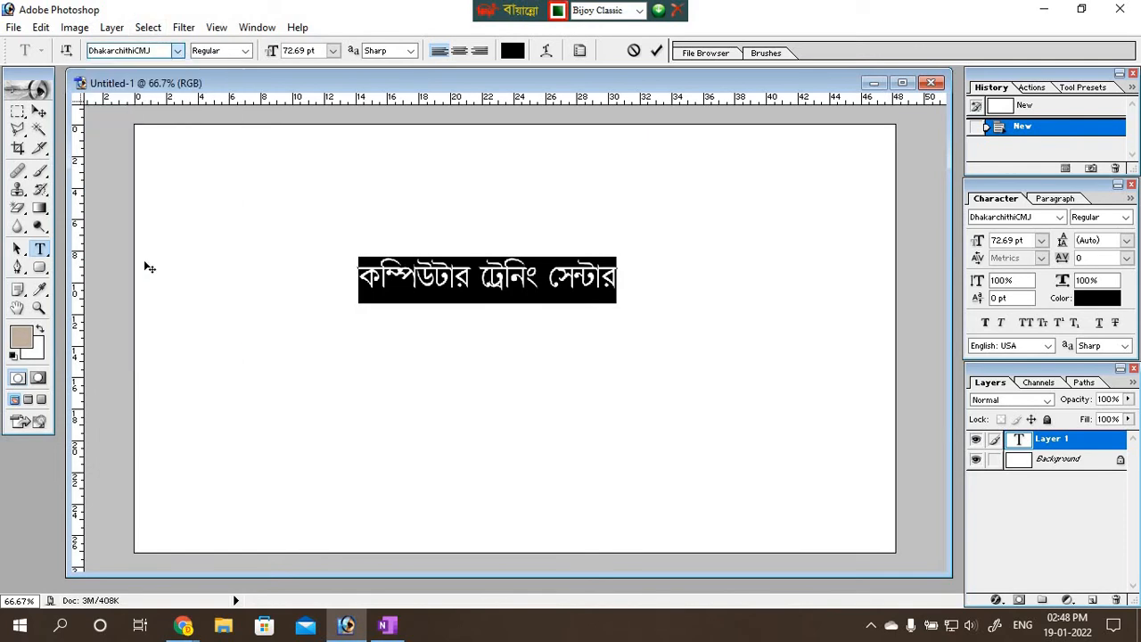
pyautogui.click(177, 51)
pyautogui.scroll(-5, 158, 221)
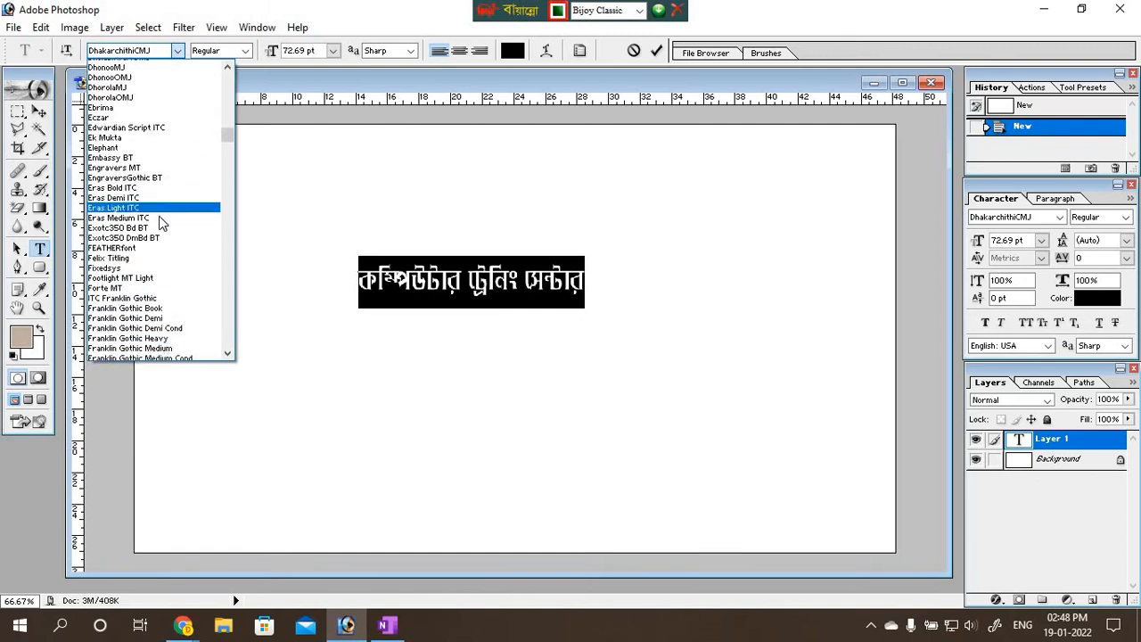
pyautogui.scroll(-6, 159, 223)
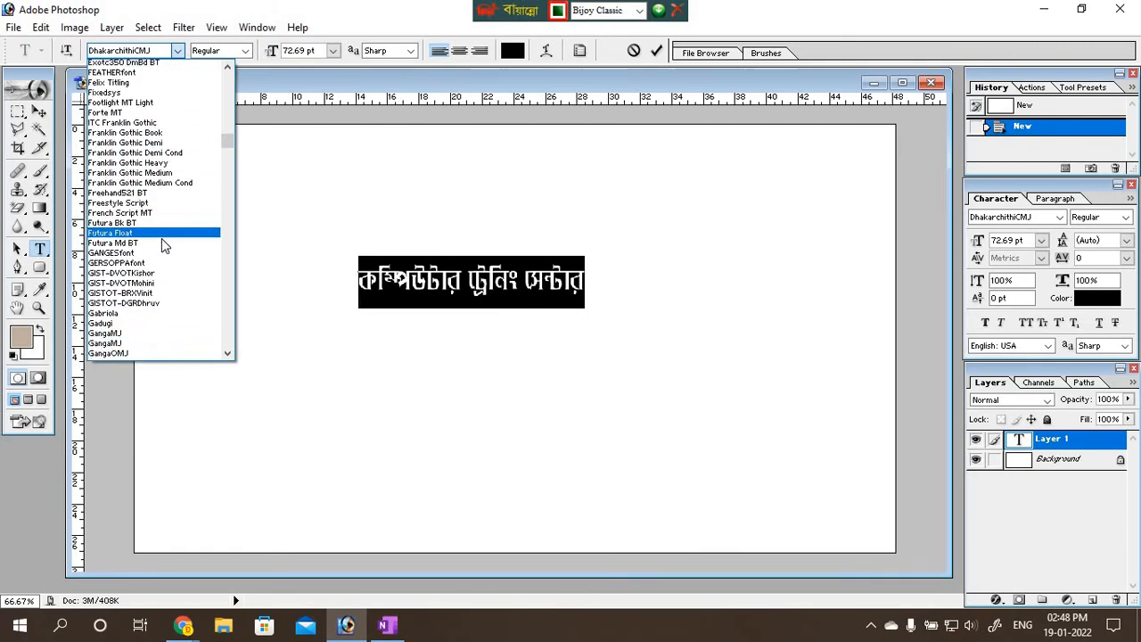
pyautogui.scroll(-3, 161, 238)
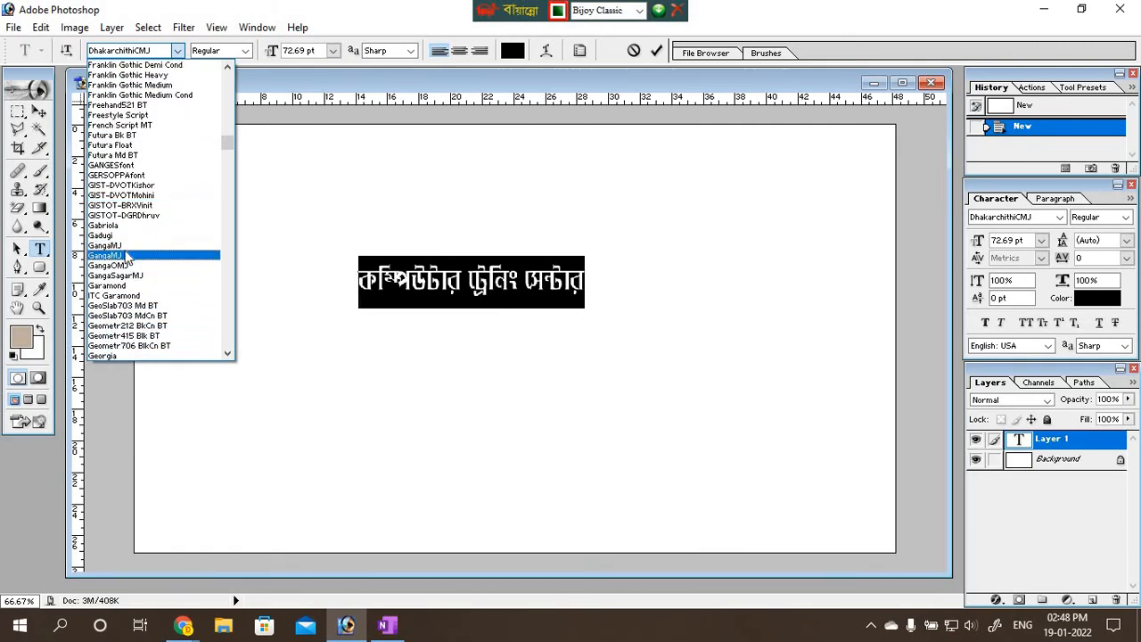
pyautogui.click(127, 256)
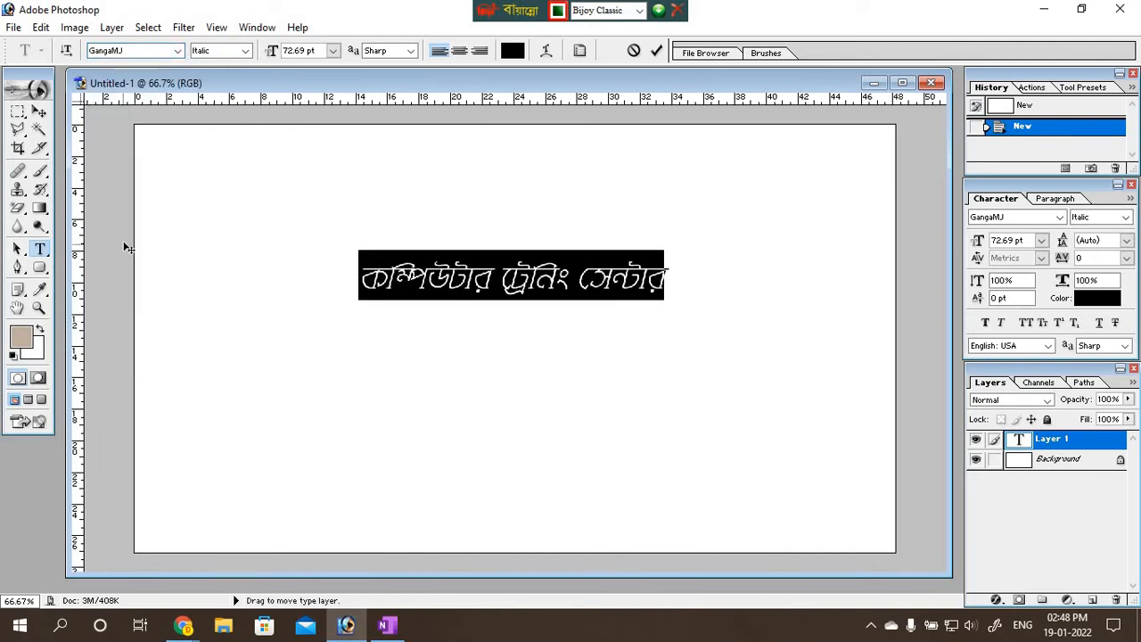
# Change the selected Bengali line's font to HaldaMJ and then to IchamotiMJ.
pyautogui.click(178, 51)
pyautogui.scroll(-5, 134, 249)
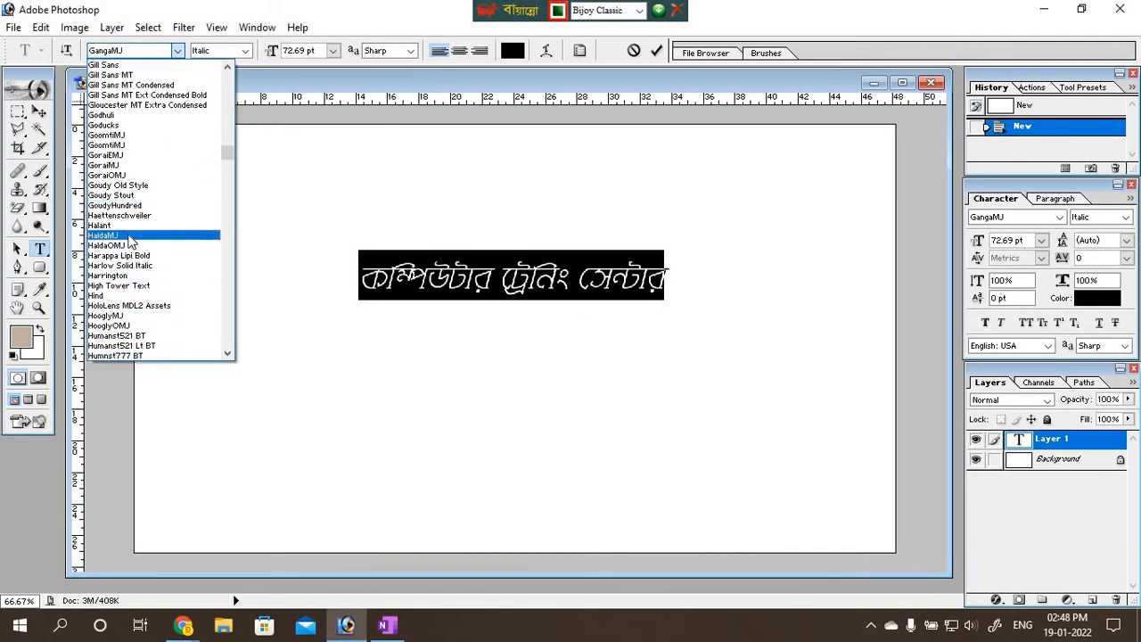
pyautogui.click(131, 236)
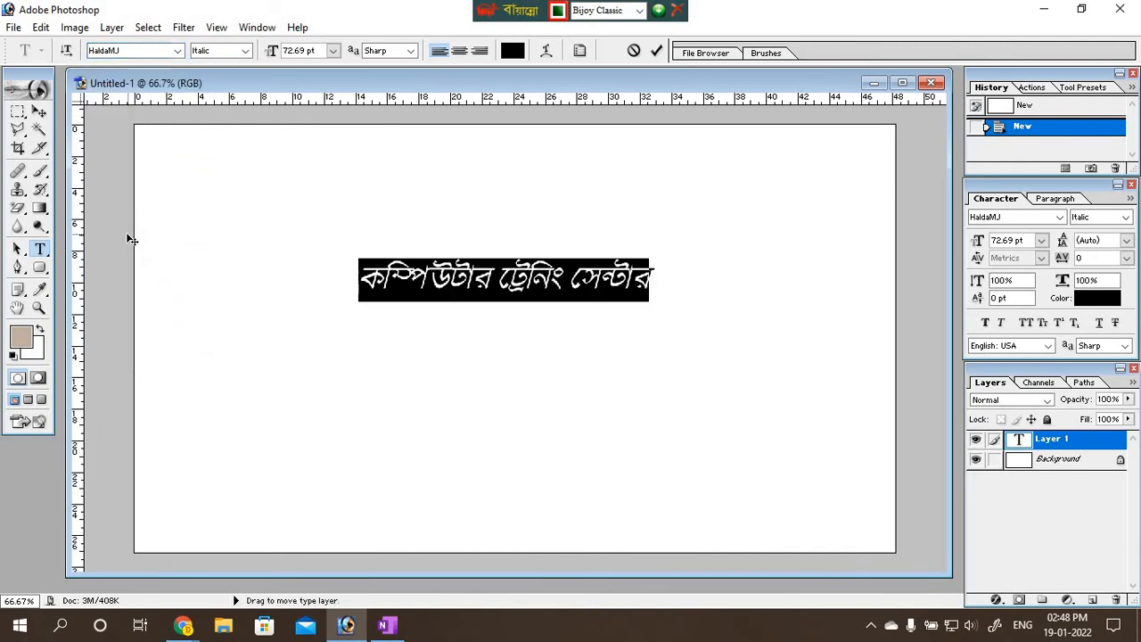
pyautogui.click(178, 50)
pyautogui.scroll(-3, 145, 291)
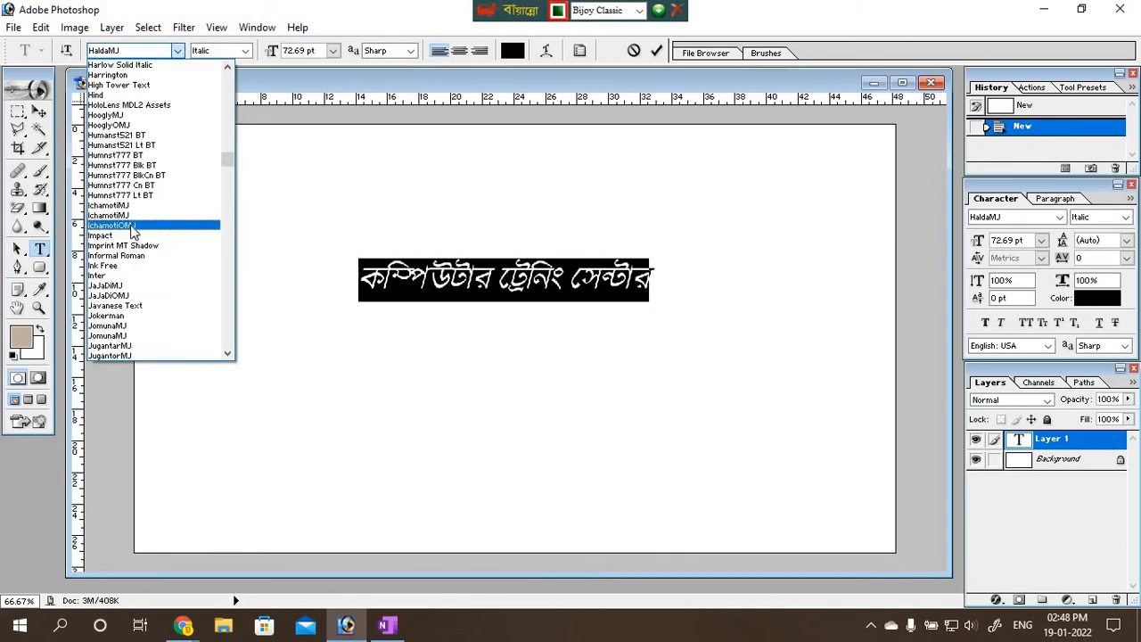
pyautogui.click(140, 214)
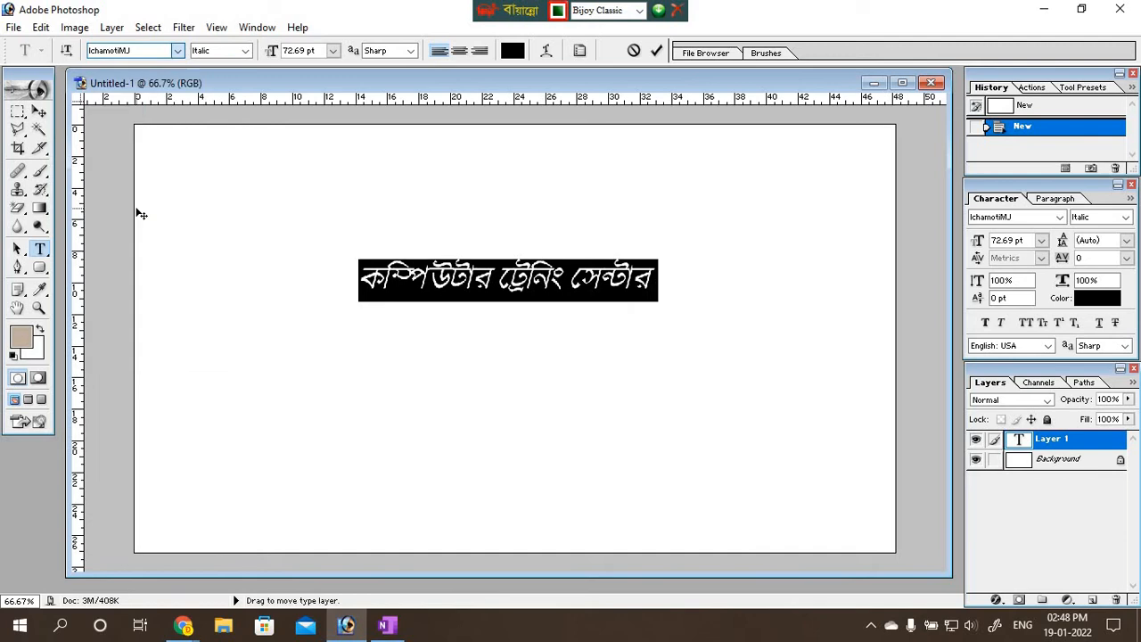
# Show the selected Bengali line in the JomunaMJ font and then in KarnaphuliCMJ.
pyautogui.click(178, 50)
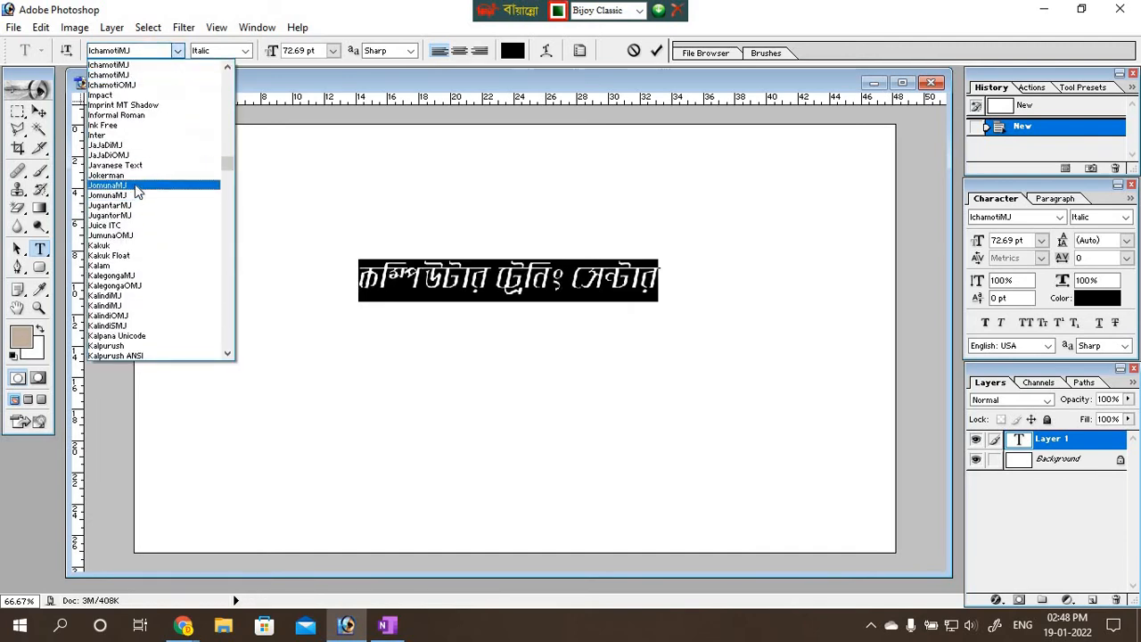
pyautogui.click(143, 185)
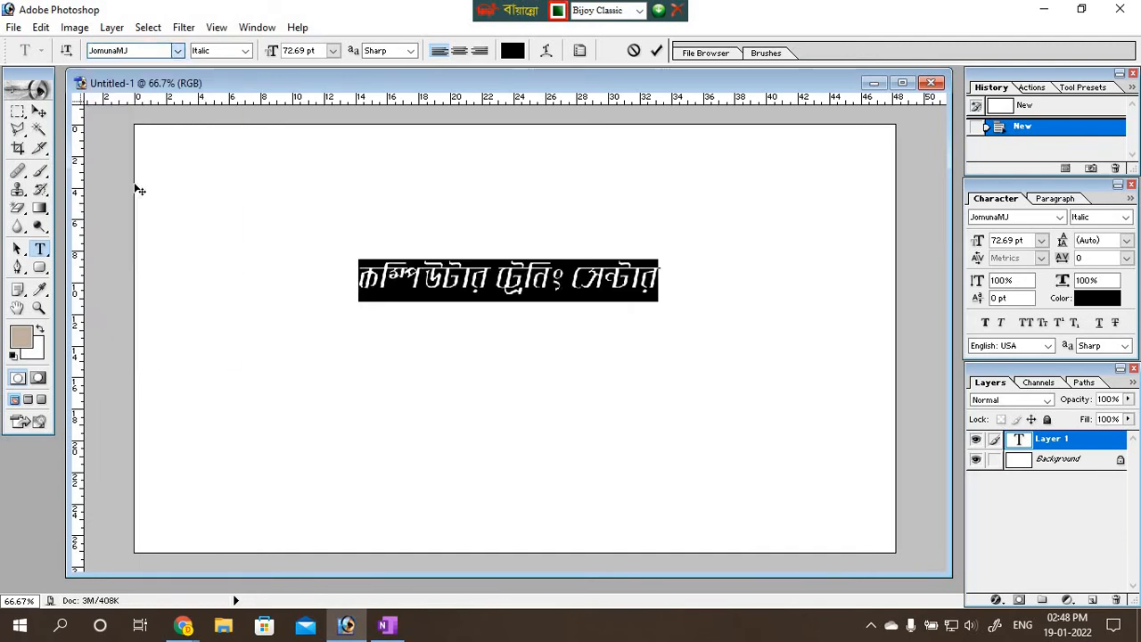
pyautogui.click(177, 50)
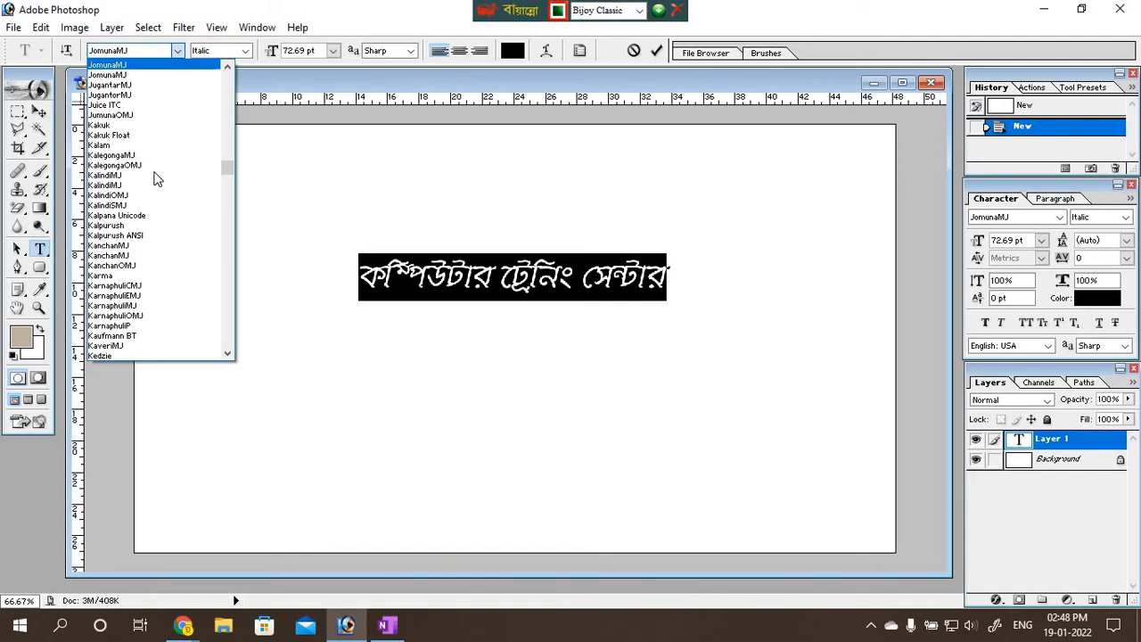
pyautogui.click(152, 285)
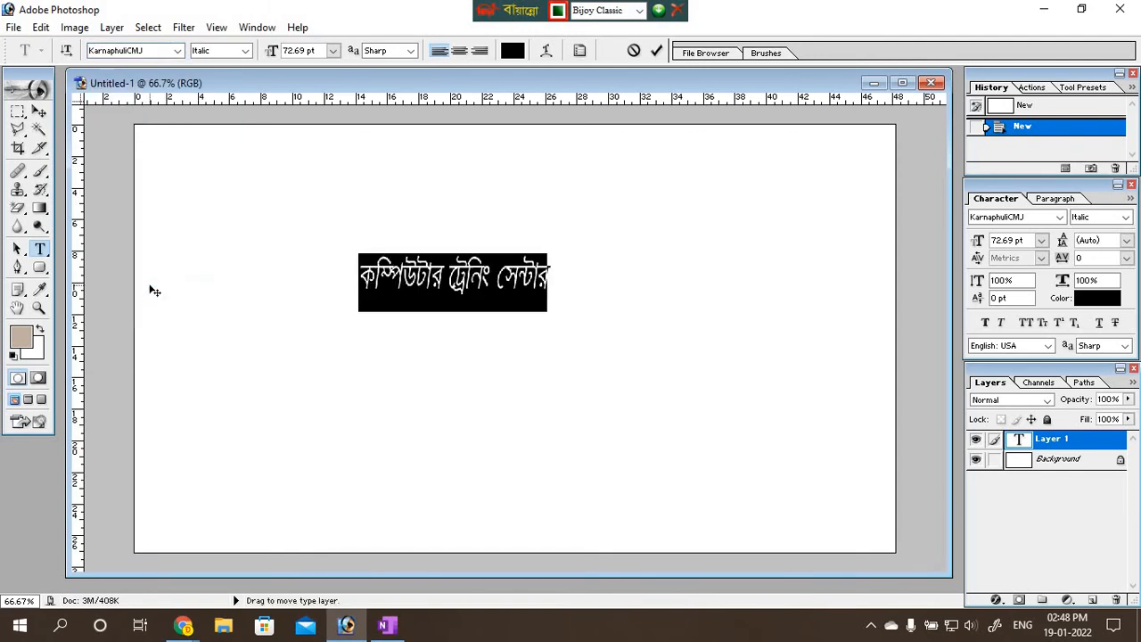
# Set the font of the selected Bengali text line to Kalpurush ANSI.
pyautogui.click(178, 51)
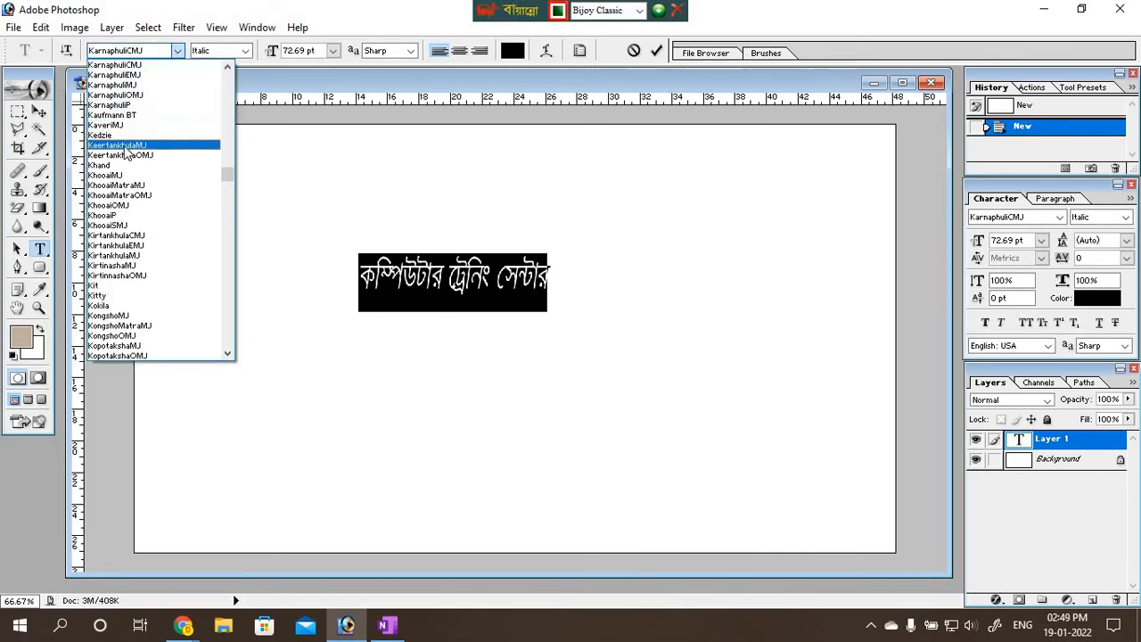
pyautogui.scroll(2, 126, 149)
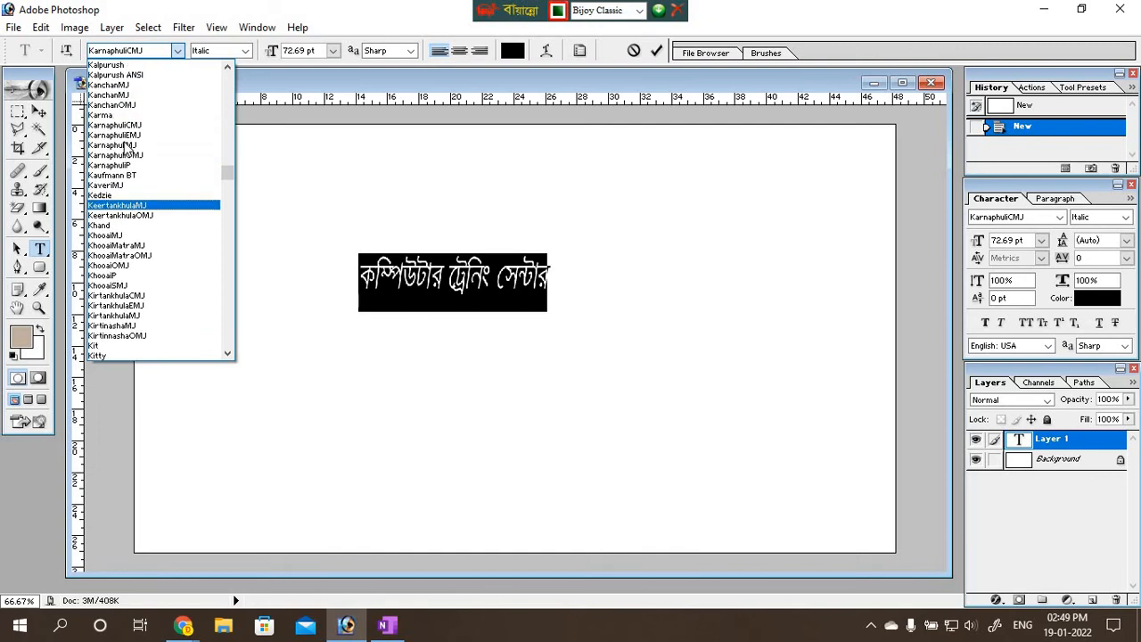
pyautogui.scroll(1, 127, 148)
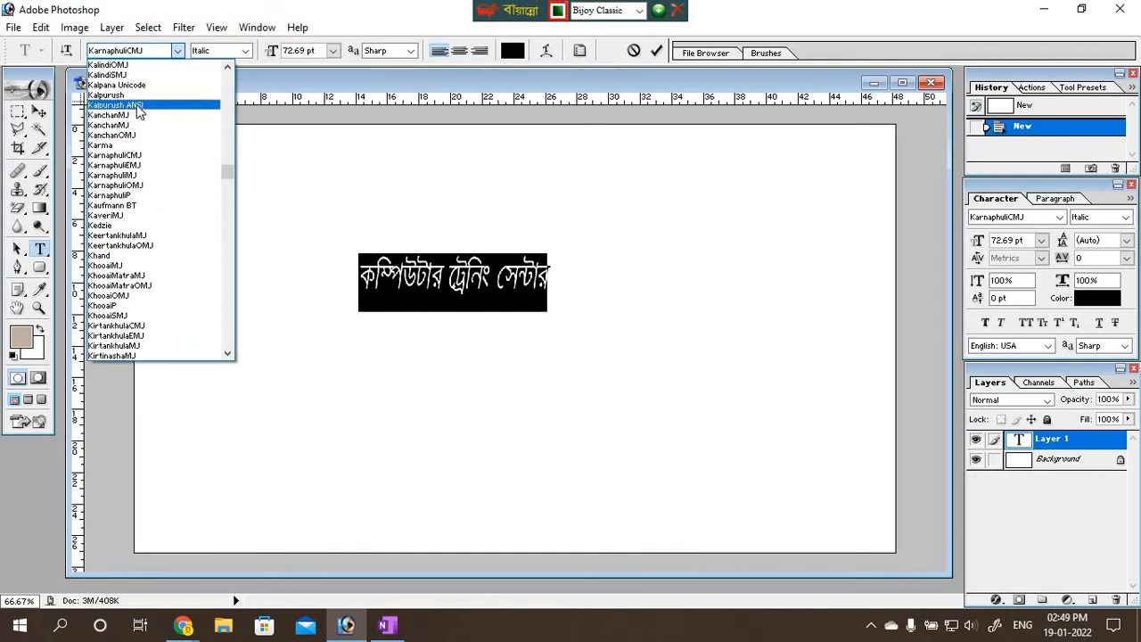
pyautogui.click(136, 105)
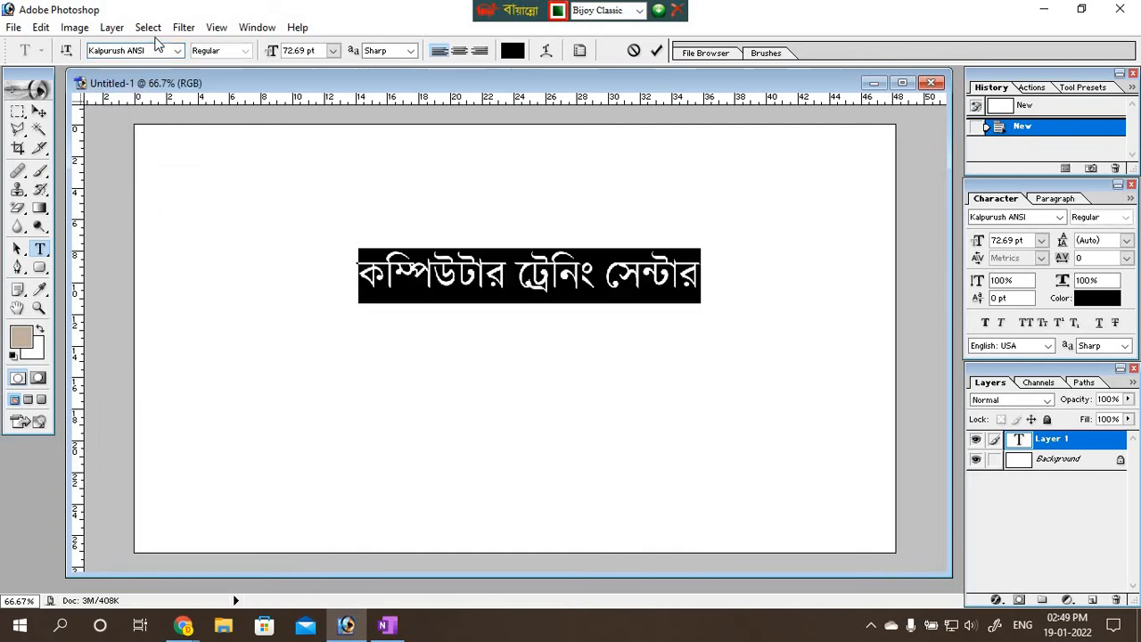
# Browse the fonts near Kalpurush ANSI and apply KirtinashaMJ to the selected Bengali text line.
pyautogui.click(180, 51)
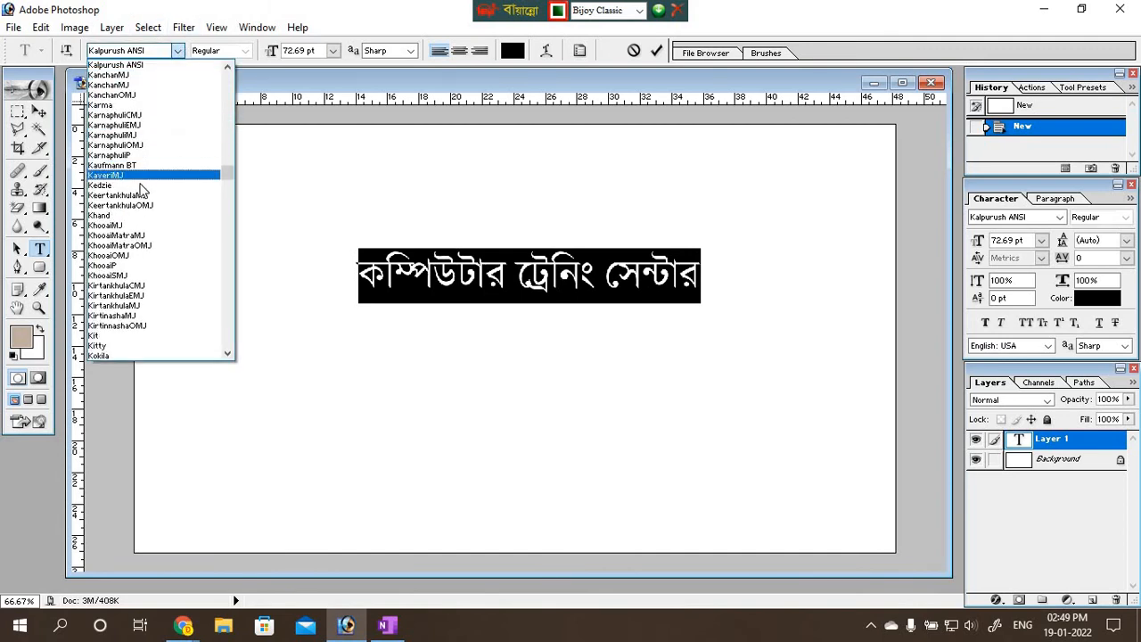
pyautogui.scroll(1, 140, 194)
pyautogui.scroll(2, 140, 194)
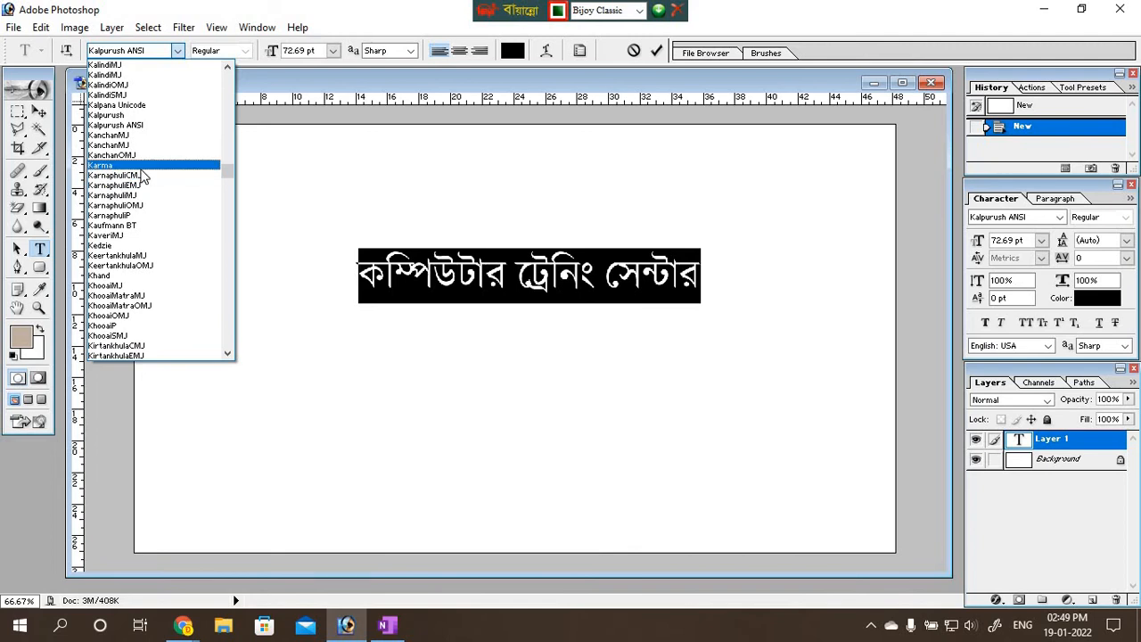
pyautogui.scroll(1, 143, 171)
pyautogui.scroll(-2, 134, 210)
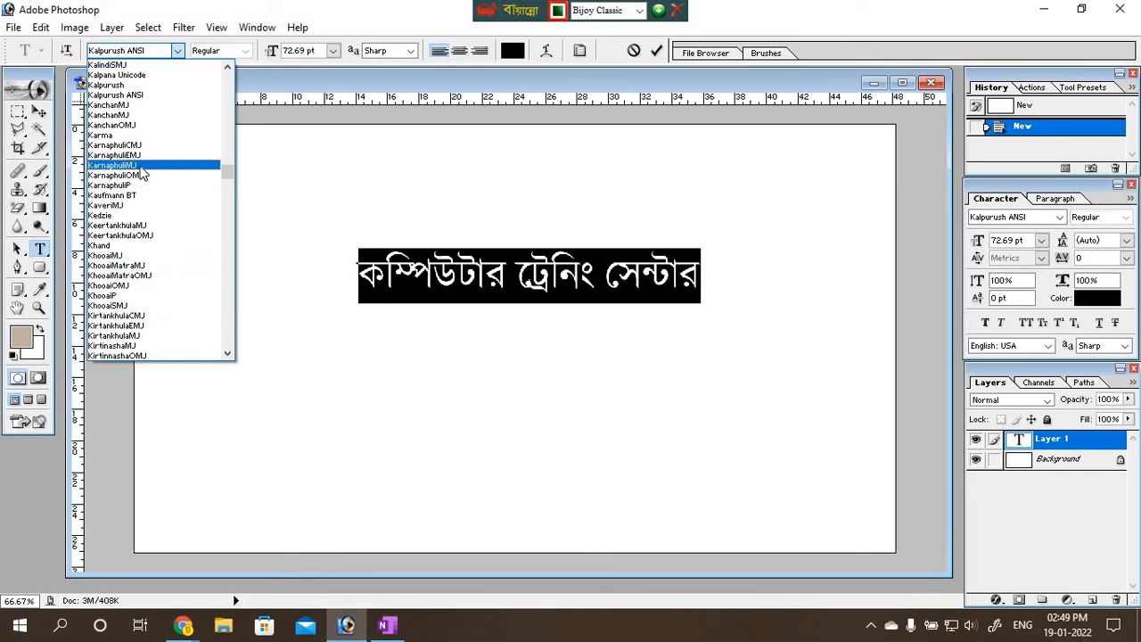
pyautogui.scroll(-1, 157, 269)
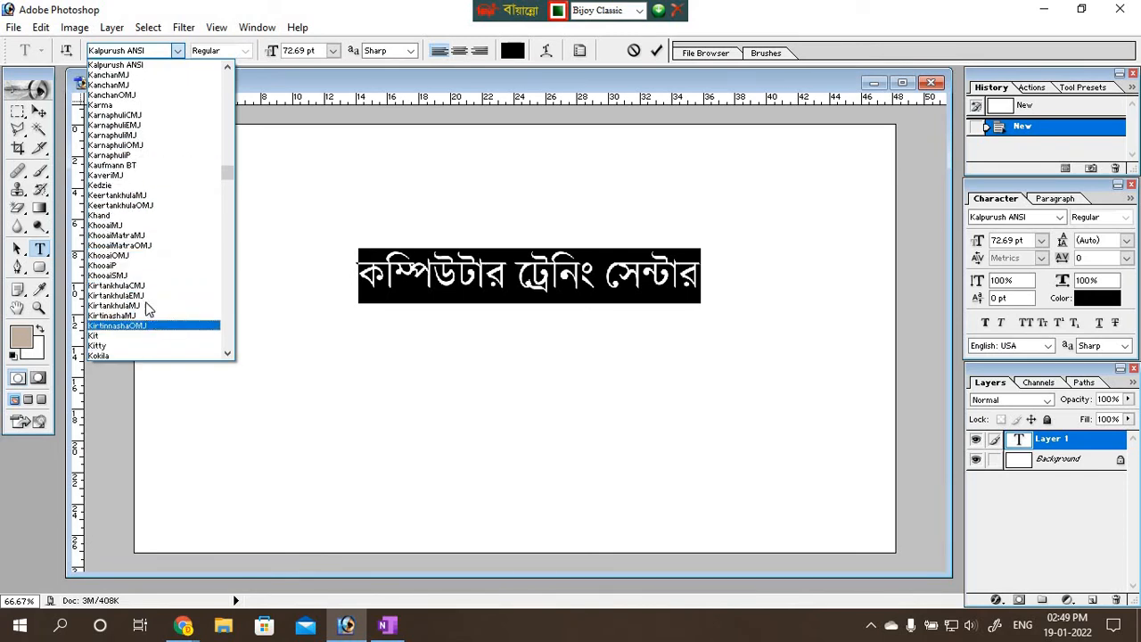
pyautogui.scroll(-1, 154, 304)
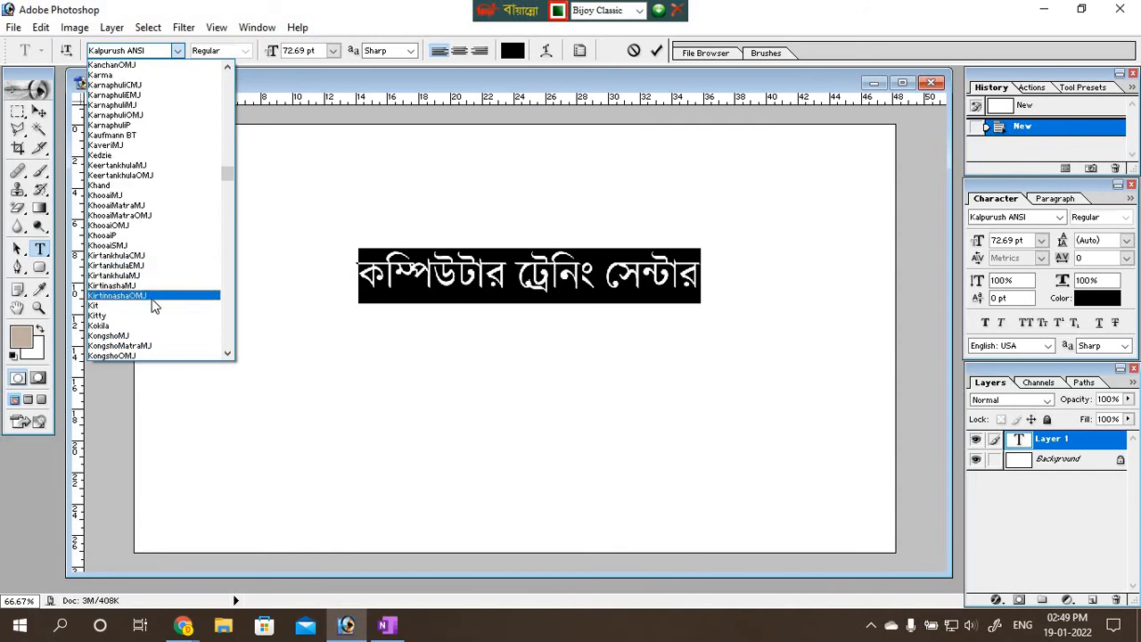
pyautogui.click(148, 286)
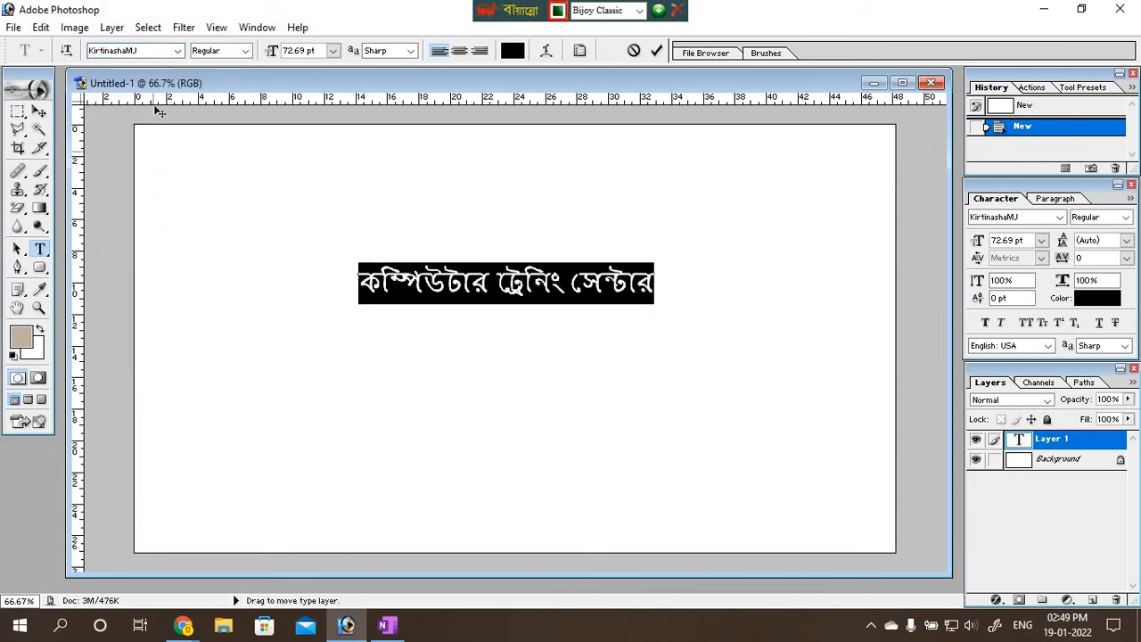
# Try KumarkhaliOMJ on the Bengali line, replace it with the KumarkhaliMJ font, and reselect the whole line.
pyautogui.click(179, 51)
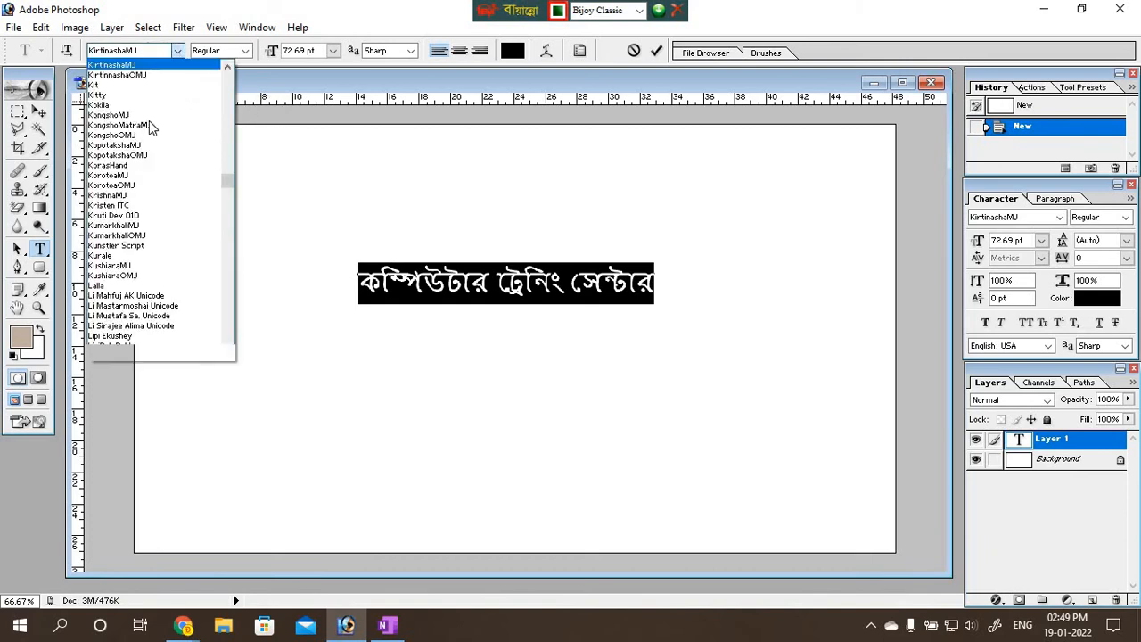
pyautogui.click(144, 236)
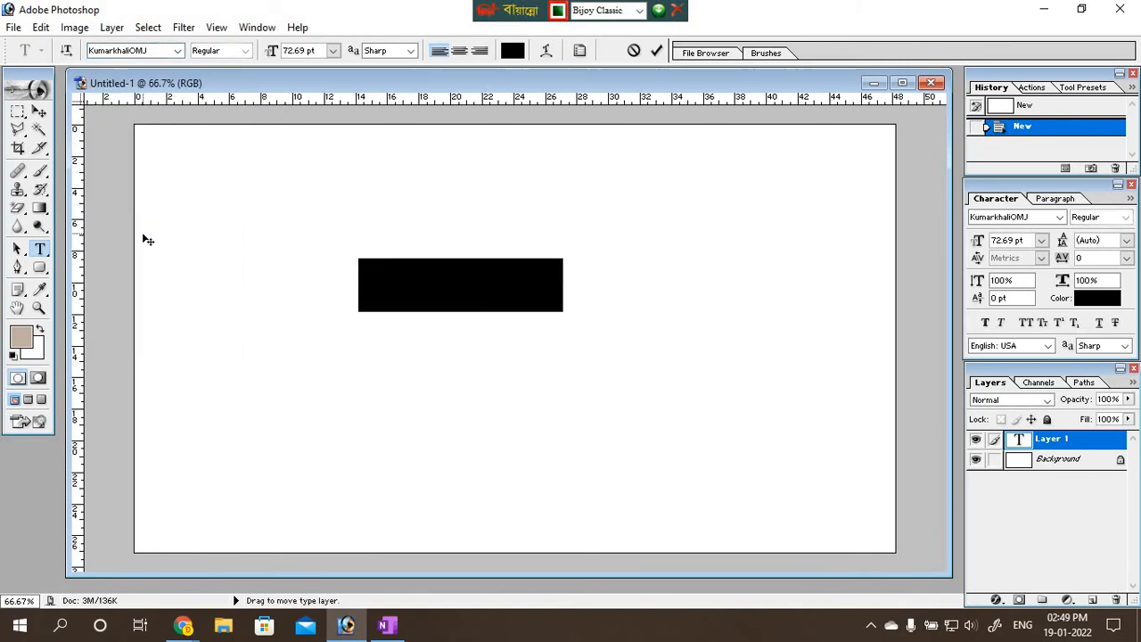
pyautogui.click(178, 51)
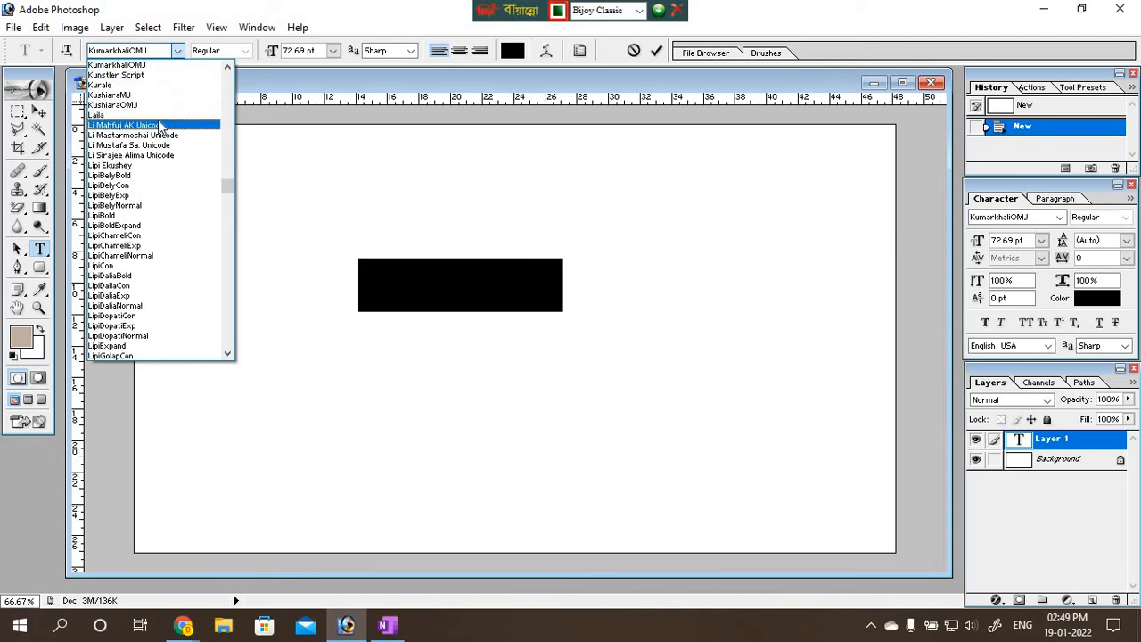
pyautogui.scroll(4, 228, 181)
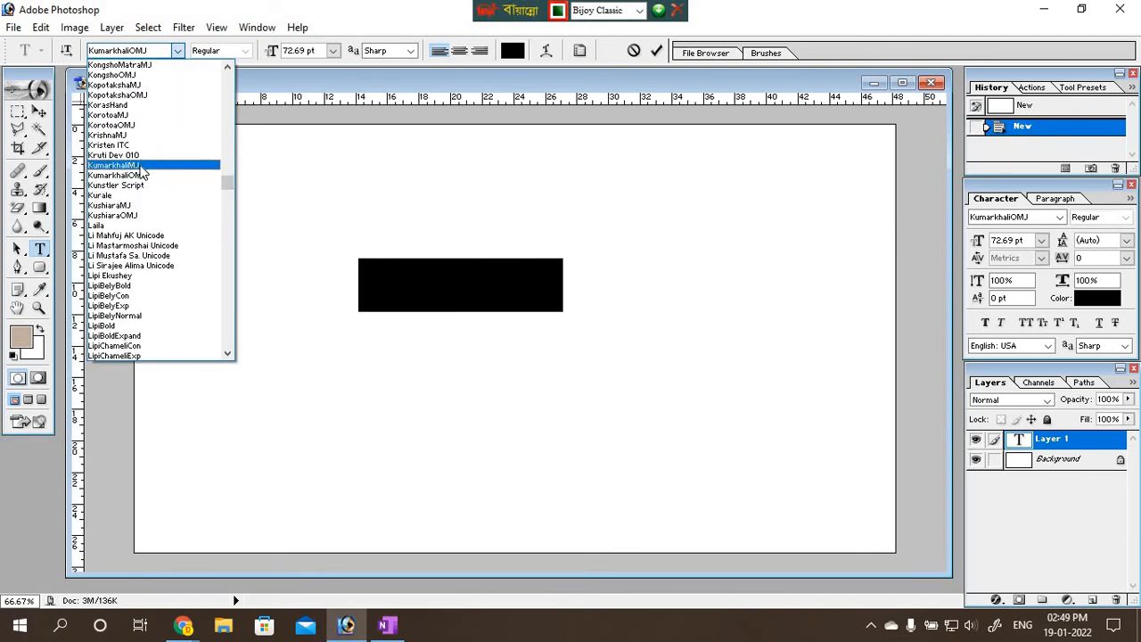
pyautogui.click(140, 165)
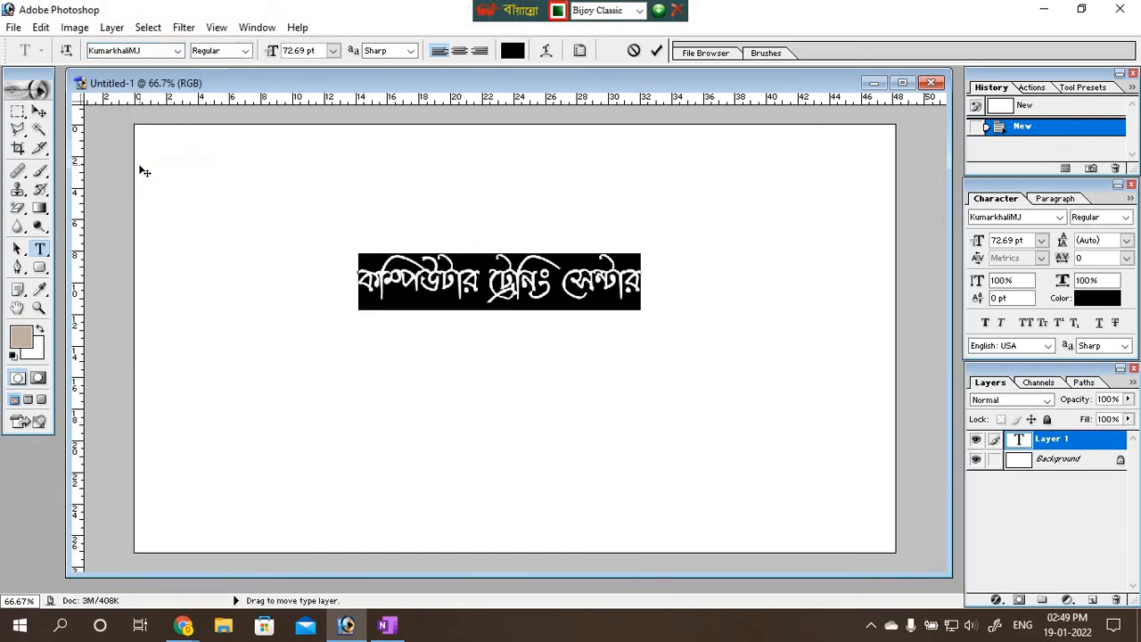
pyautogui.click(428, 307)
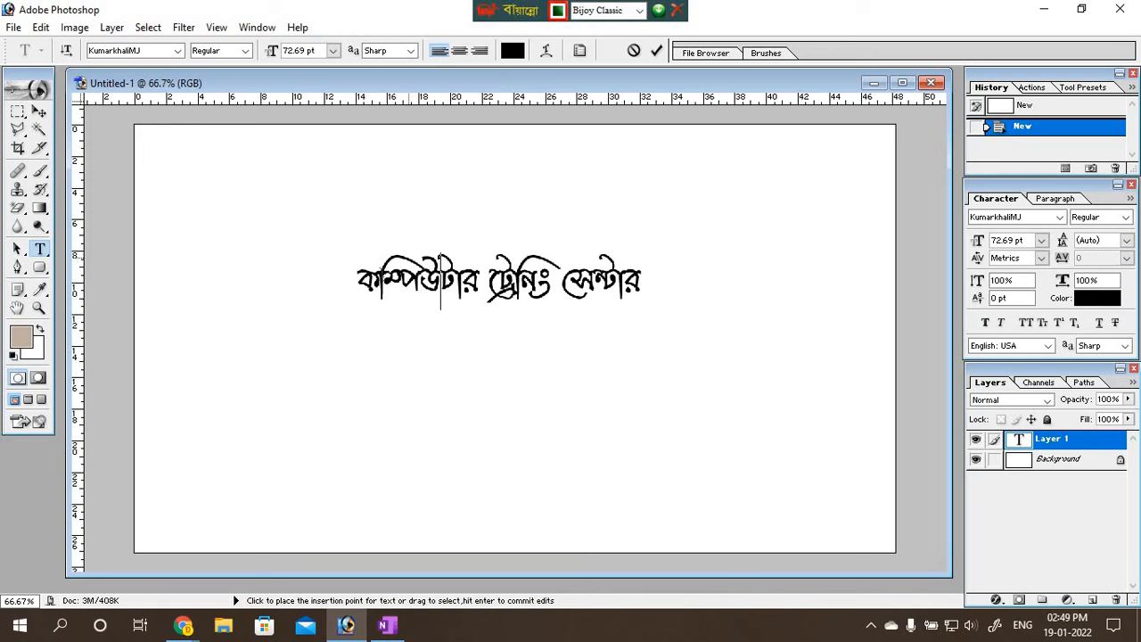
pyautogui.moveTo(357, 281); pyautogui.dragTo(649, 284)
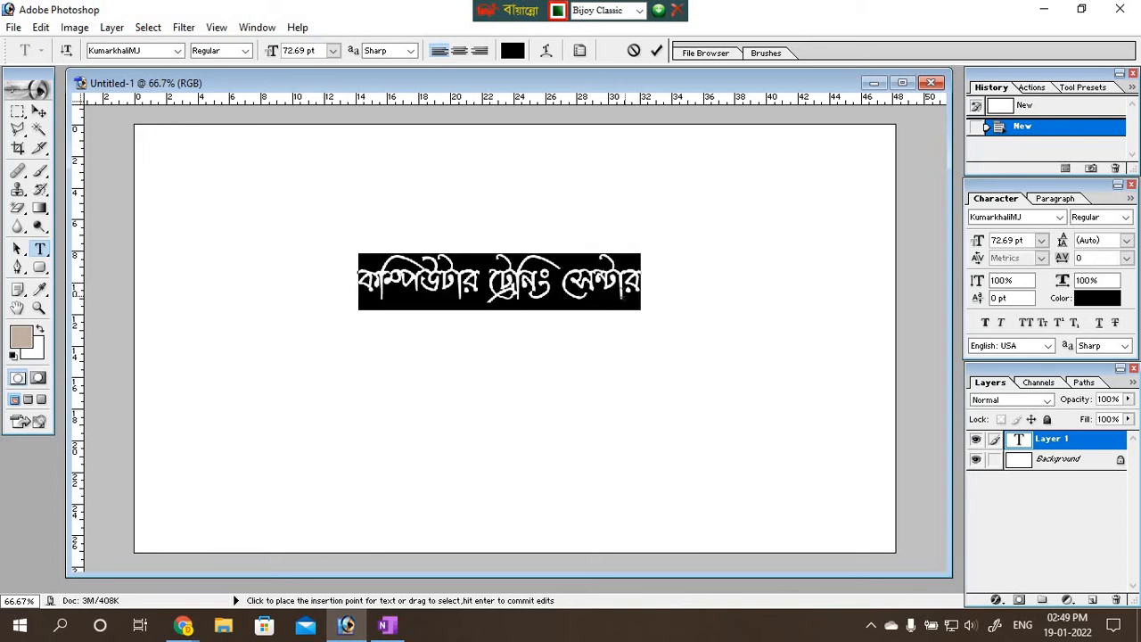
# Reselect the whole Bengali line and look through the Lipi fonts in the font list without applying one.
pyautogui.click(492, 305)
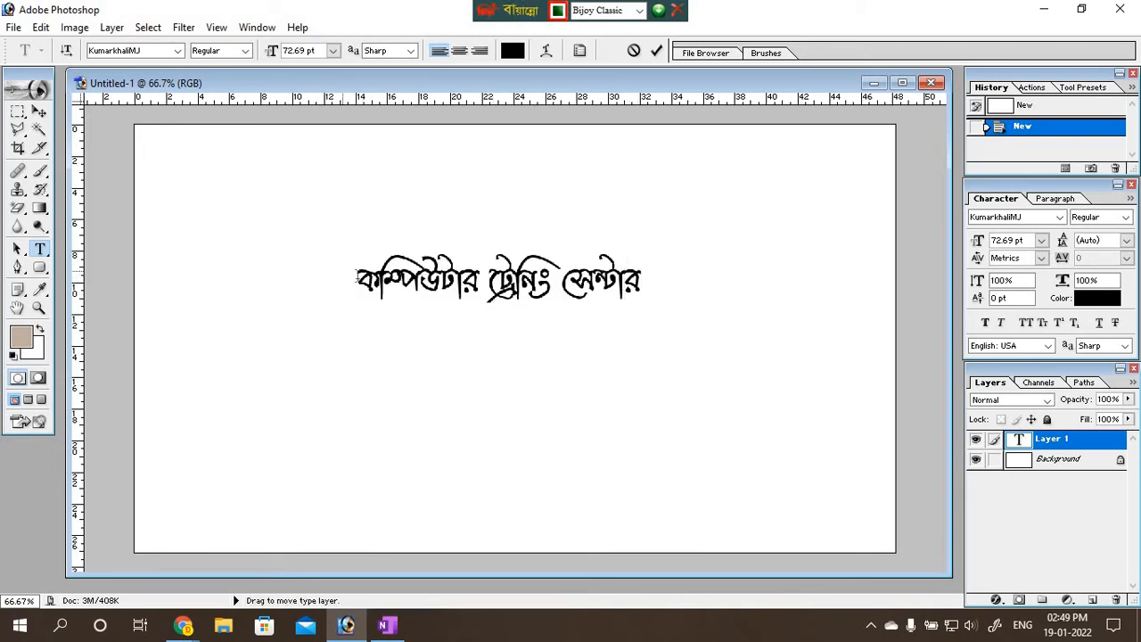
pyautogui.moveTo(357, 280); pyautogui.dragTo(656, 280)
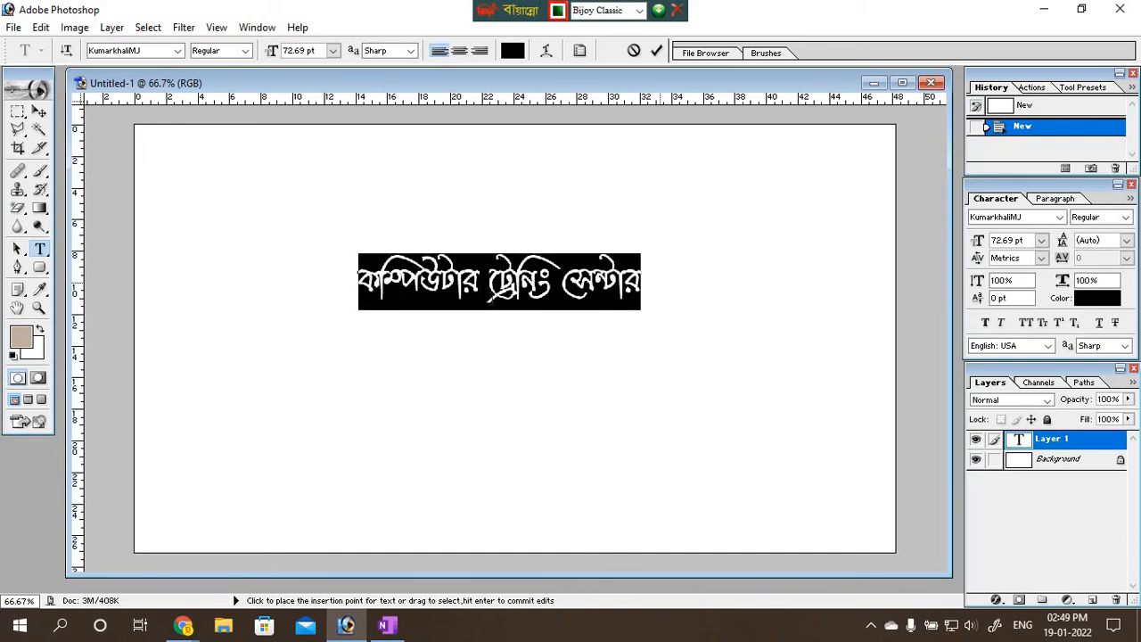
pyautogui.click(176, 51)
pyautogui.scroll(-4, 168, 304)
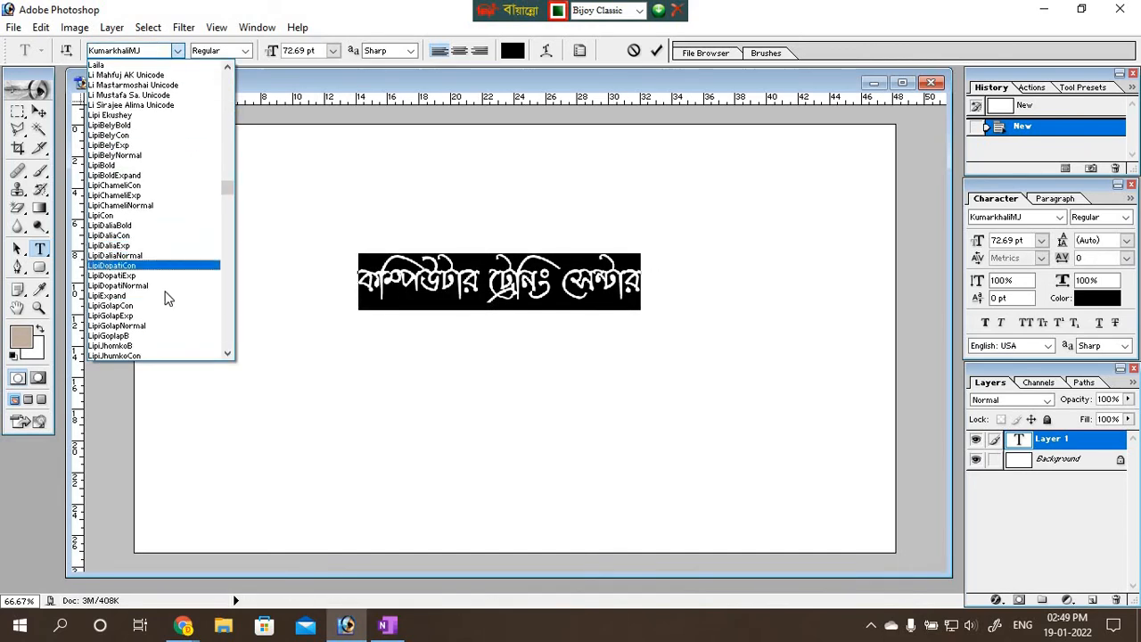
pyautogui.scroll(-7, 171, 308)
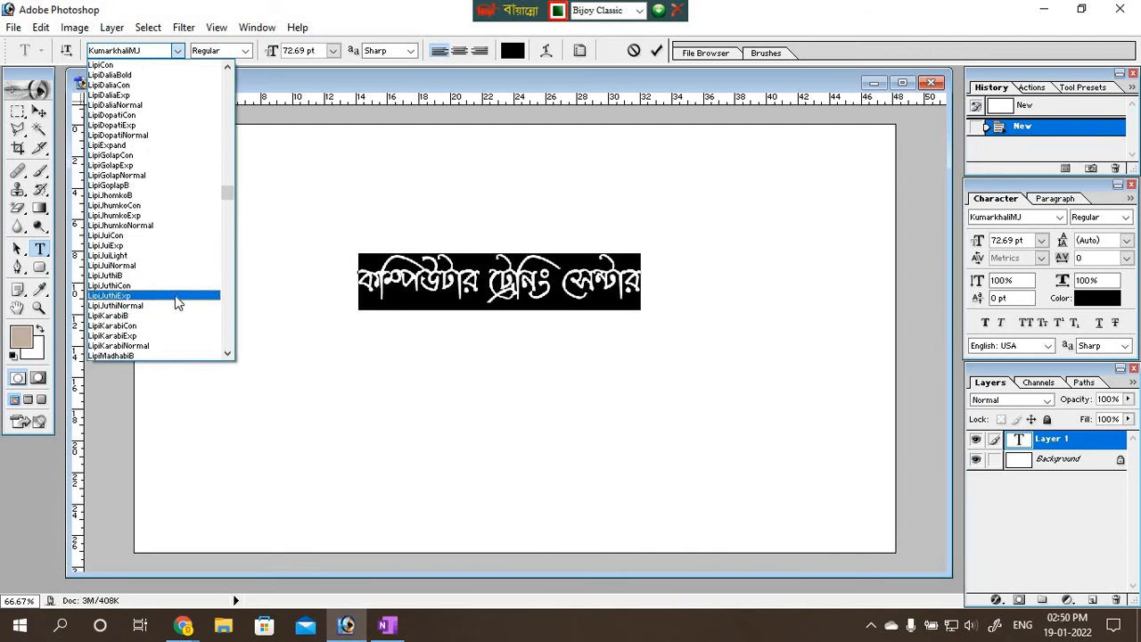
pyautogui.click(461, 290)
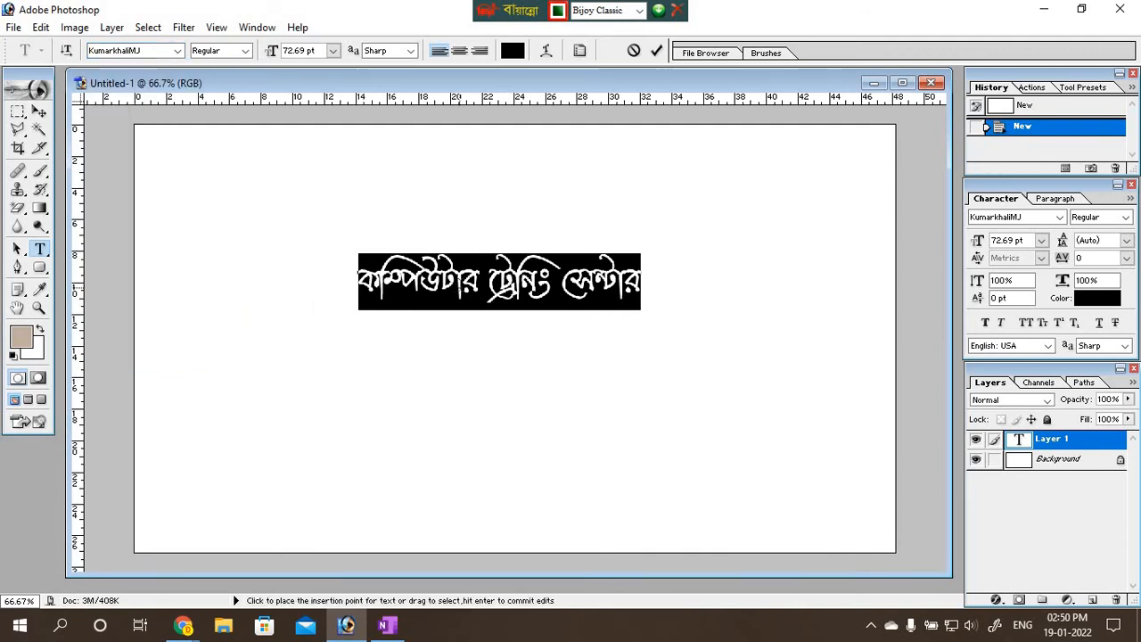
# Commit the Bengali text and move its layer slightly up and to the left with the Move tool.
pyautogui.click(461, 290)
pyautogui.click(40, 113)
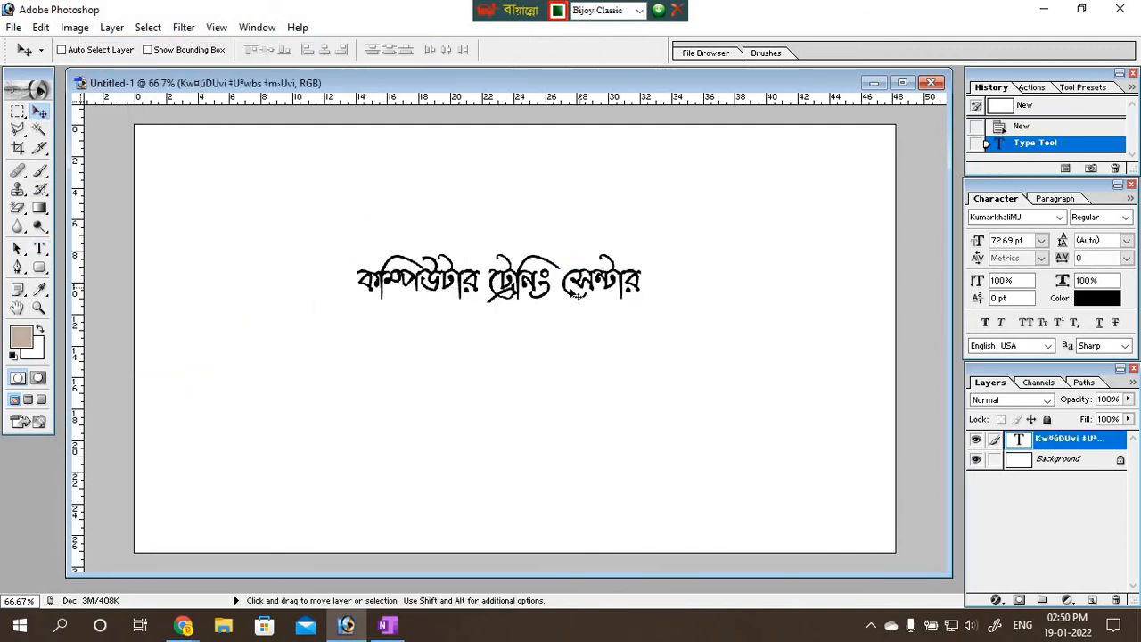
pyautogui.moveTo(572, 287); pyautogui.dragTo(520, 279)
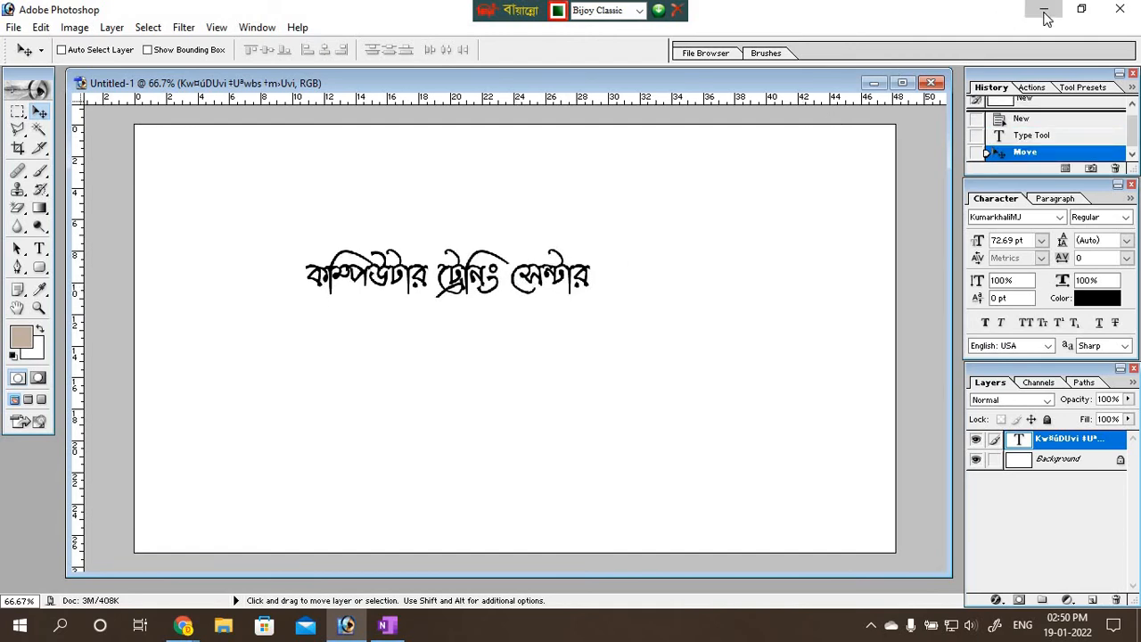
# Minimize Photoshop, switch to Chrome, and open the Google home page in a new tab.
pyautogui.click(1044, 9)
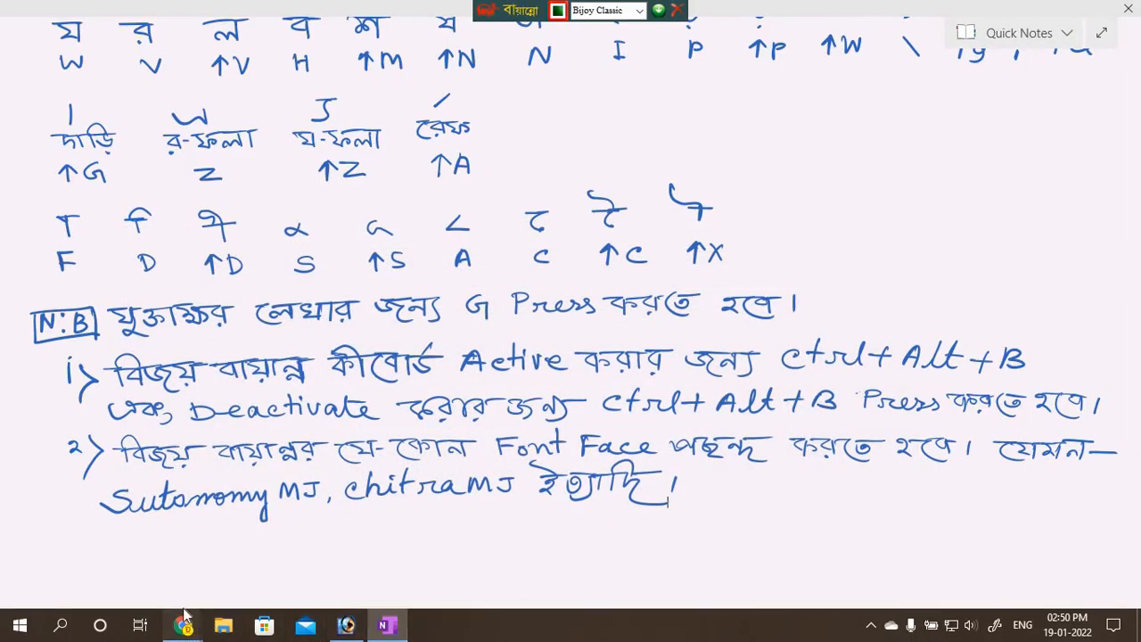
pyautogui.moveTo(183, 626)
pyautogui.click(124, 500)
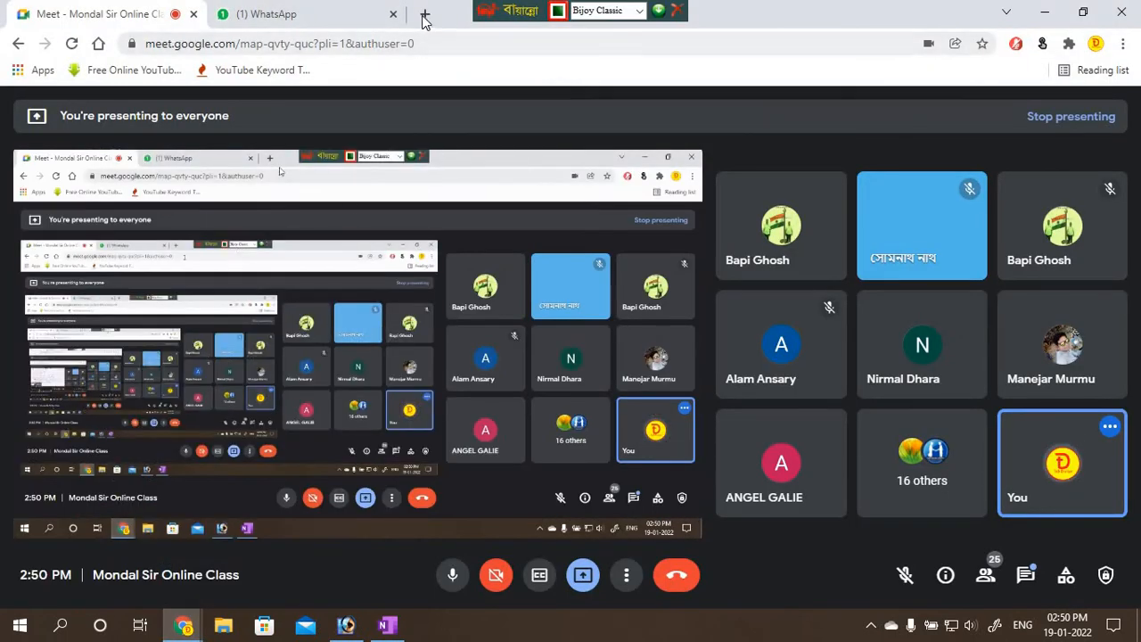
pyautogui.click(424, 13)
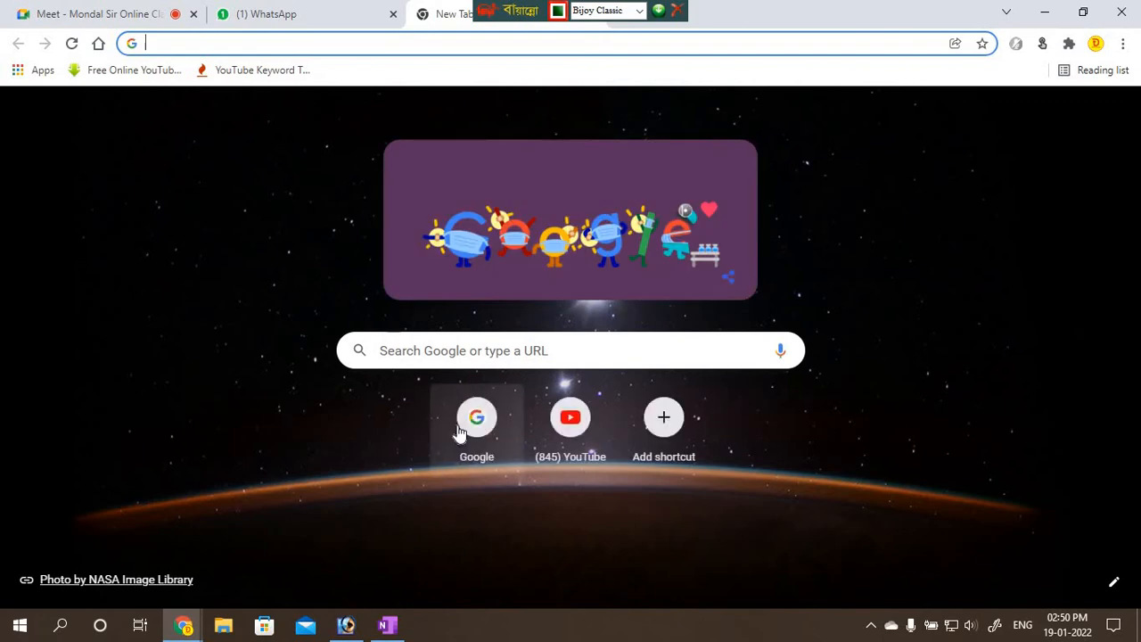
pyautogui.click(499, 430)
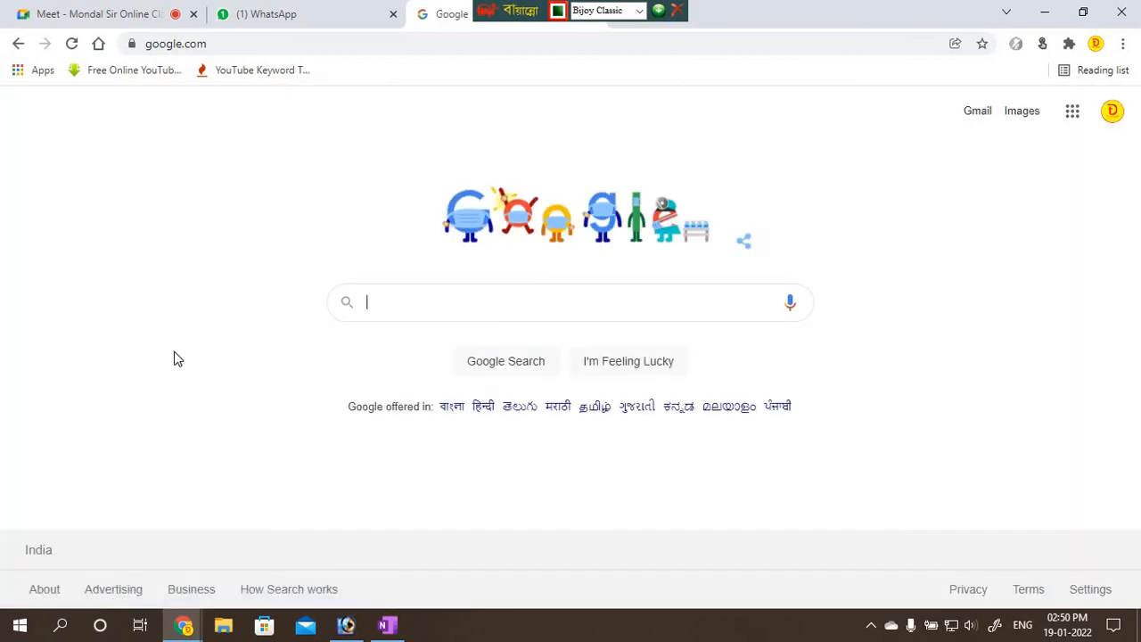
# Cut the mistyped Google query back to its first letter and switch the Bijoy keyboard to English.
pyautogui.write('bnK')
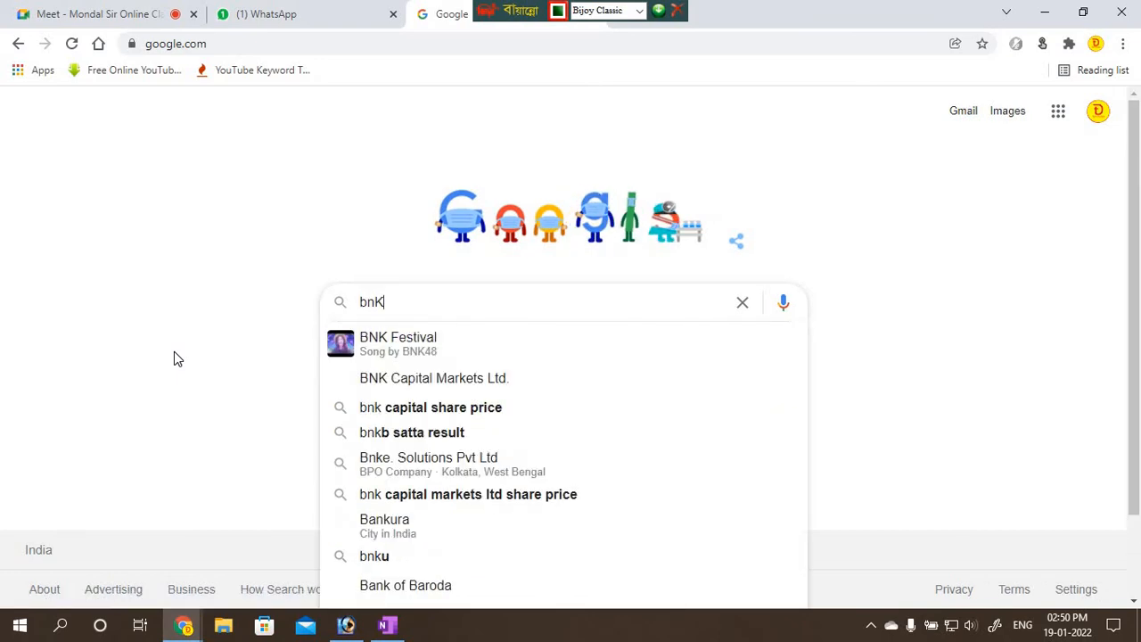
pyautogui.press('BackSpace')
pyautogui.press('BackSpace')
pyautogui.hotkey('ctrl', 'alt', 'b')
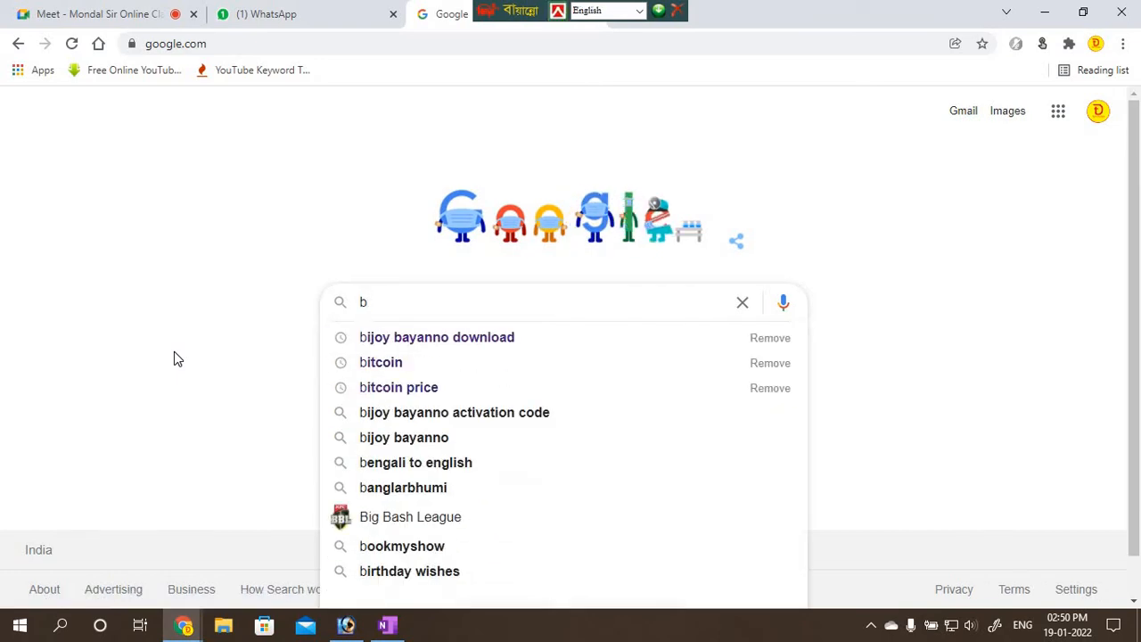
pyautogui.write('bijay')
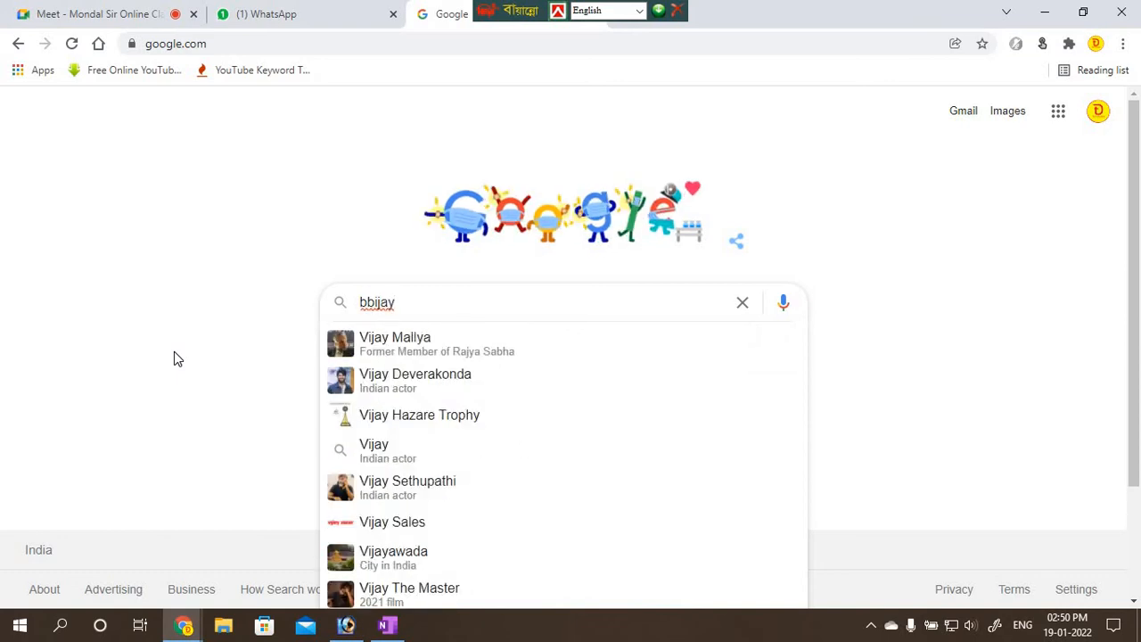
pyautogui.press('BackSpace')
pyautogui.press('BackSpace')
pyautogui.press('BackSpace')
pyautogui.press('BackSpace')
pyautogui.press('BackSpace')
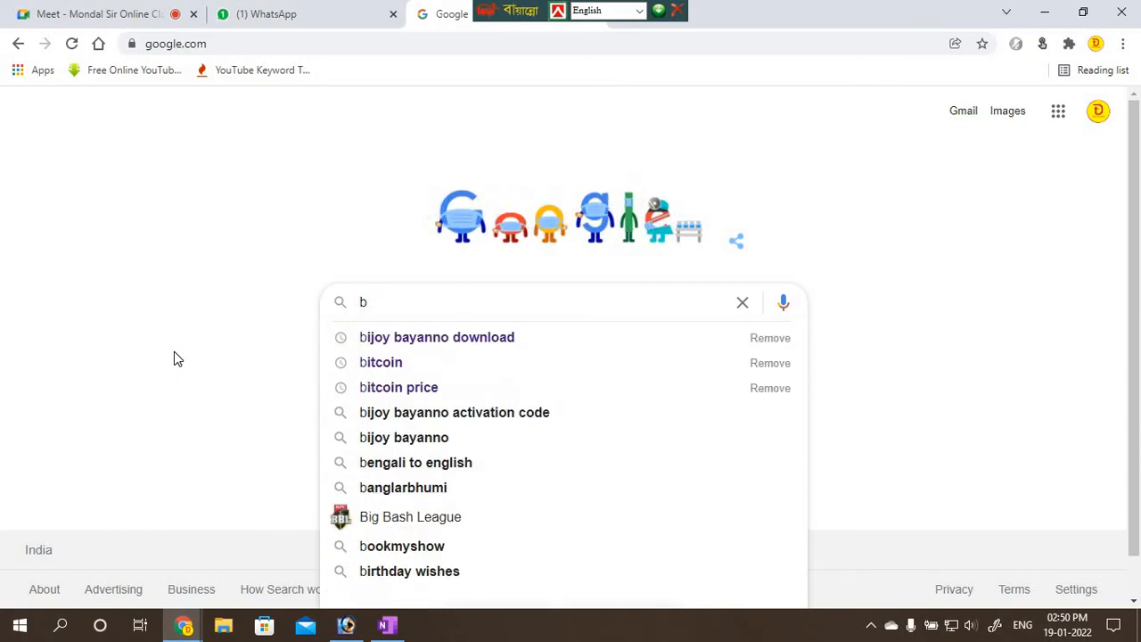
# Complete the query as "bijay bayanno font" and search Google using the suggestion "bijoy bayanno font".
pyautogui.write('ijay baya')
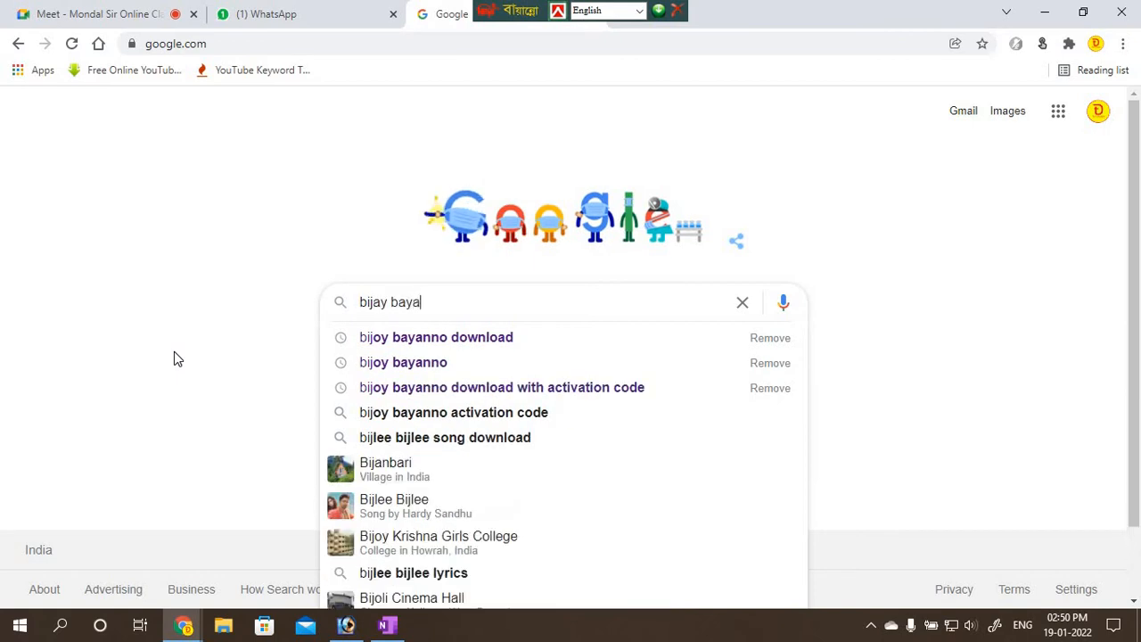
pyautogui.write('nno ')
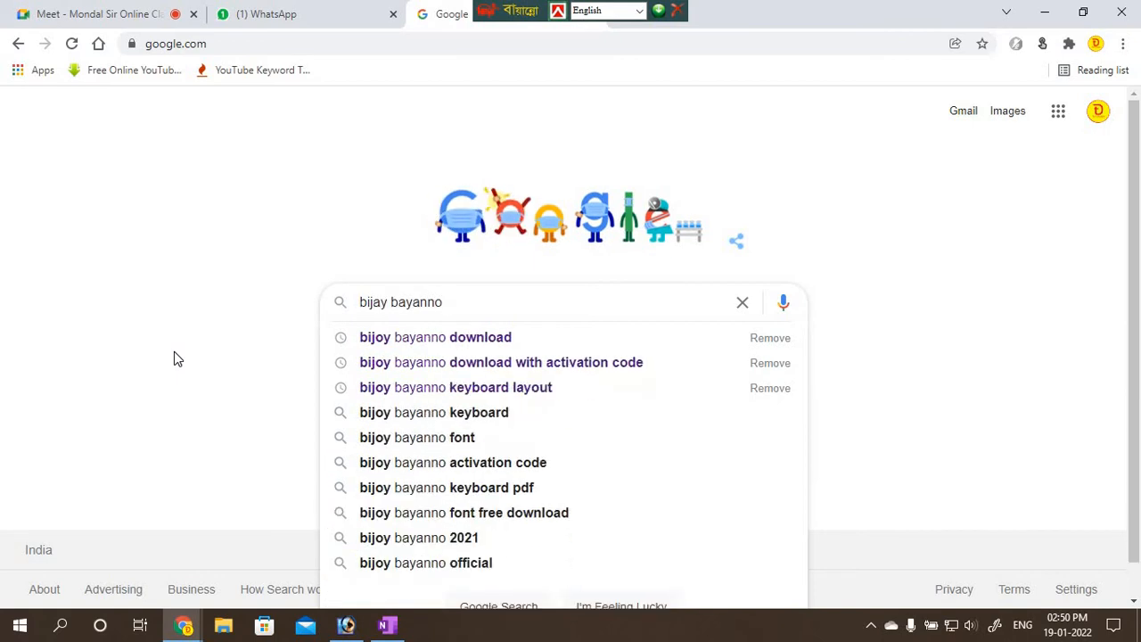
pyautogui.write('font')
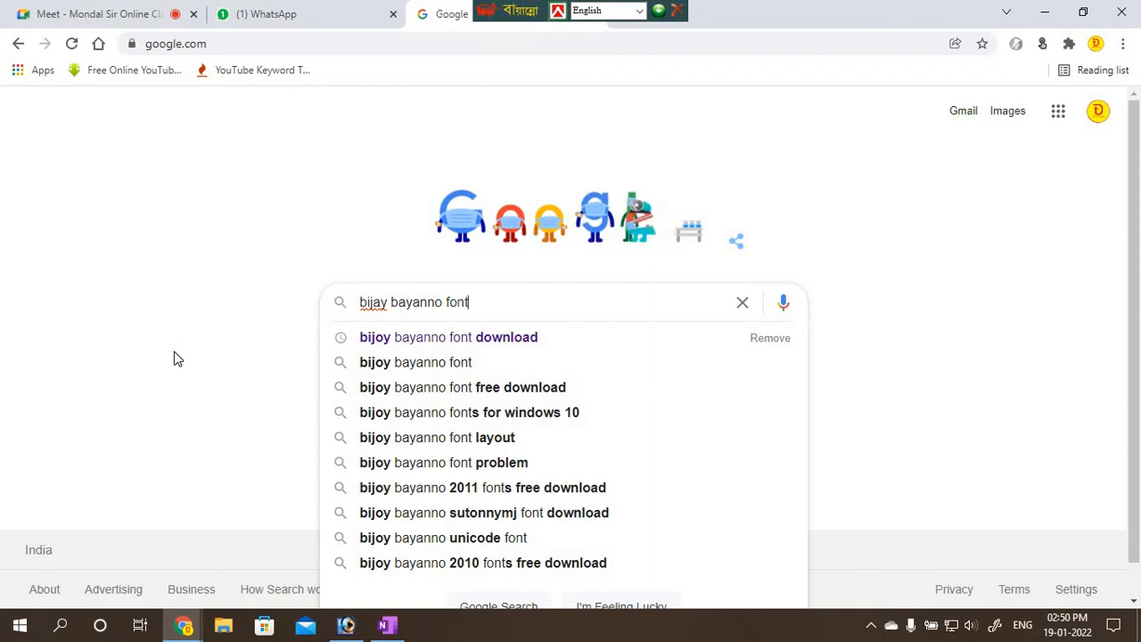
pyautogui.click(505, 373)
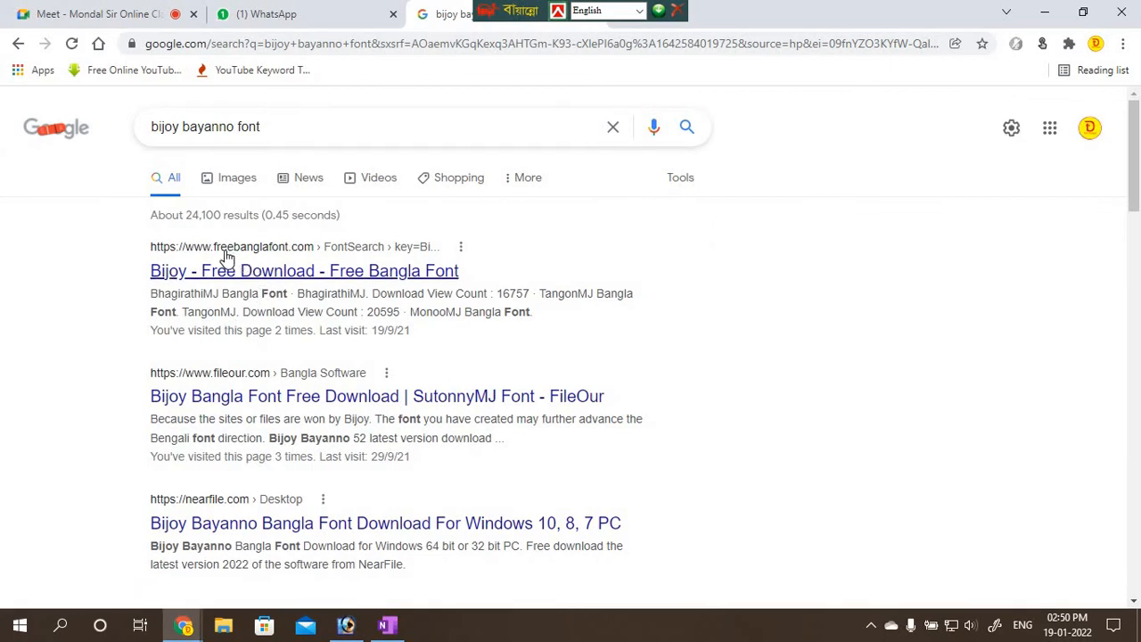
# Open the freebanglafont.com result for Bijoy and look through the font samples on its first page.
pyautogui.click(275, 277)
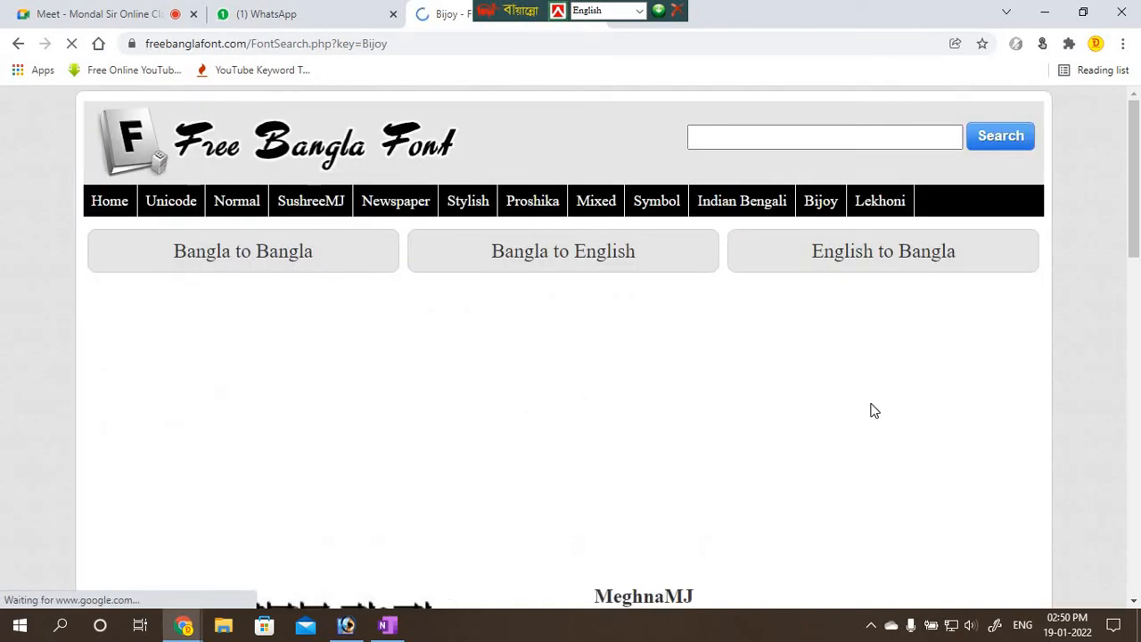
pyautogui.scroll(-5, 764, 420)
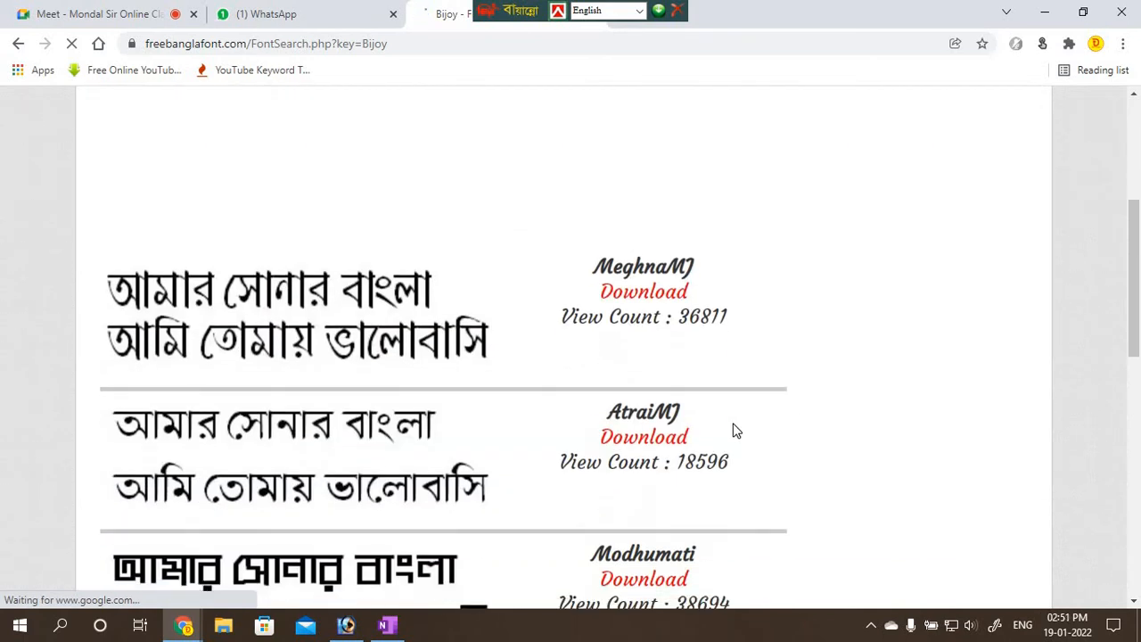
pyautogui.scroll(-2, 565, 447)
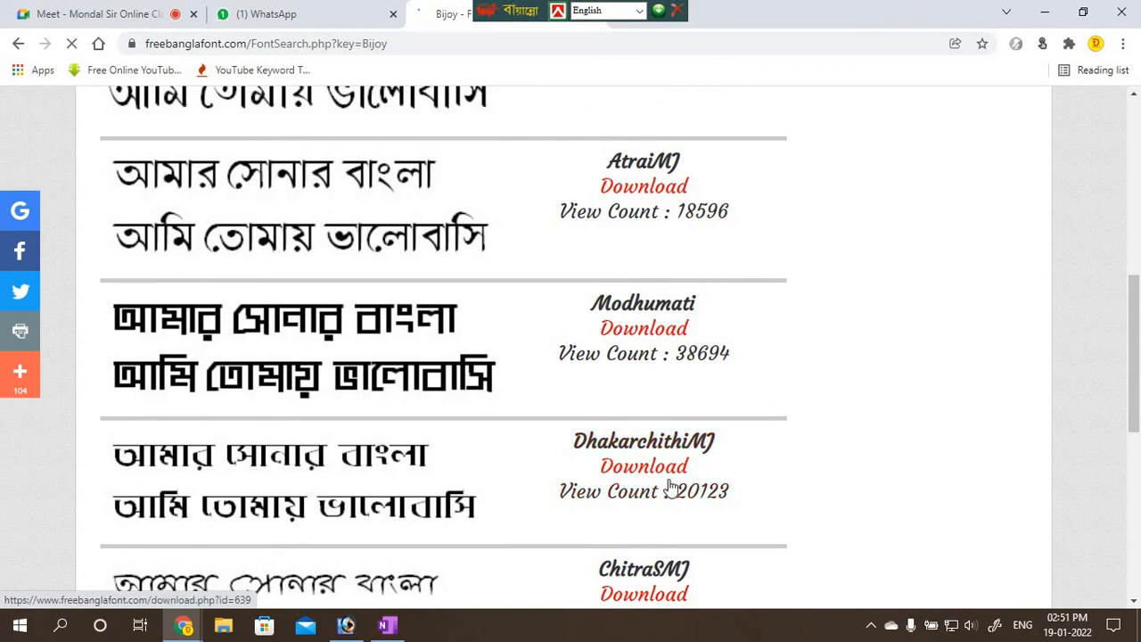
pyautogui.scroll(-2, 613, 473)
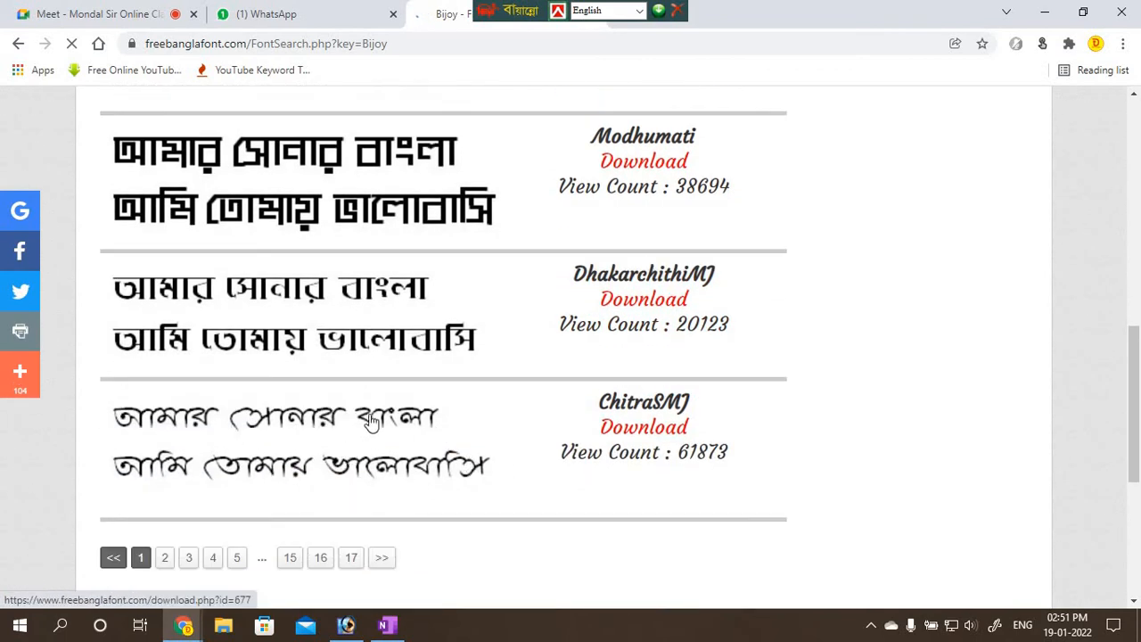
# Look through the Bijoy font samples on pages 2 and 3, dismissing the advertisement between them.
pyautogui.click(164, 560)
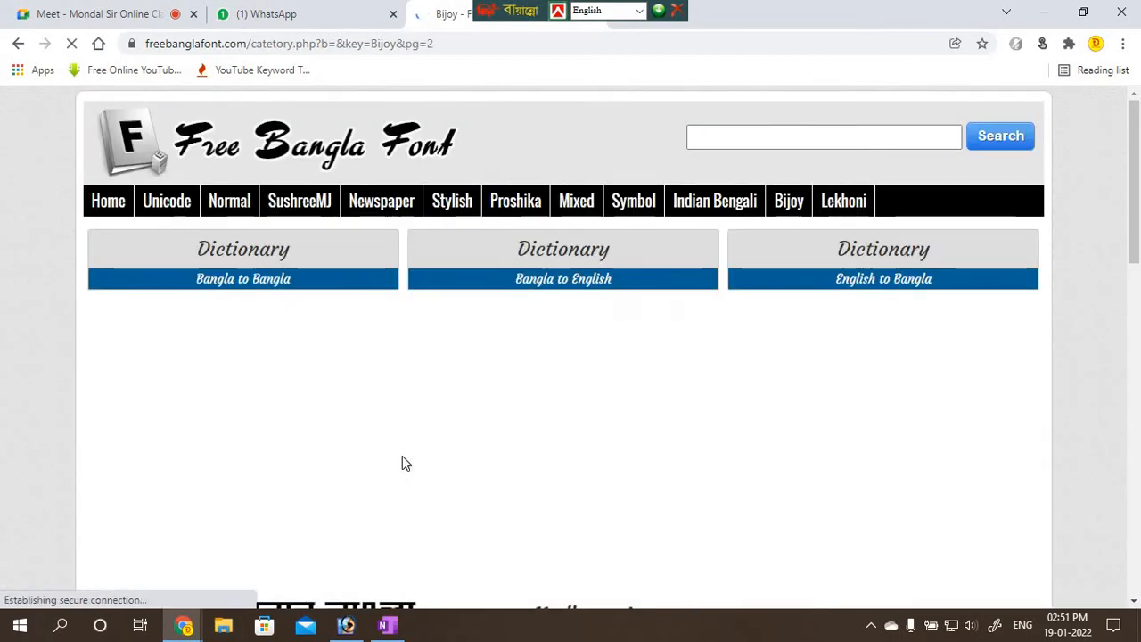
pyautogui.scroll(-2, 402, 459)
pyautogui.scroll(-6, 404, 467)
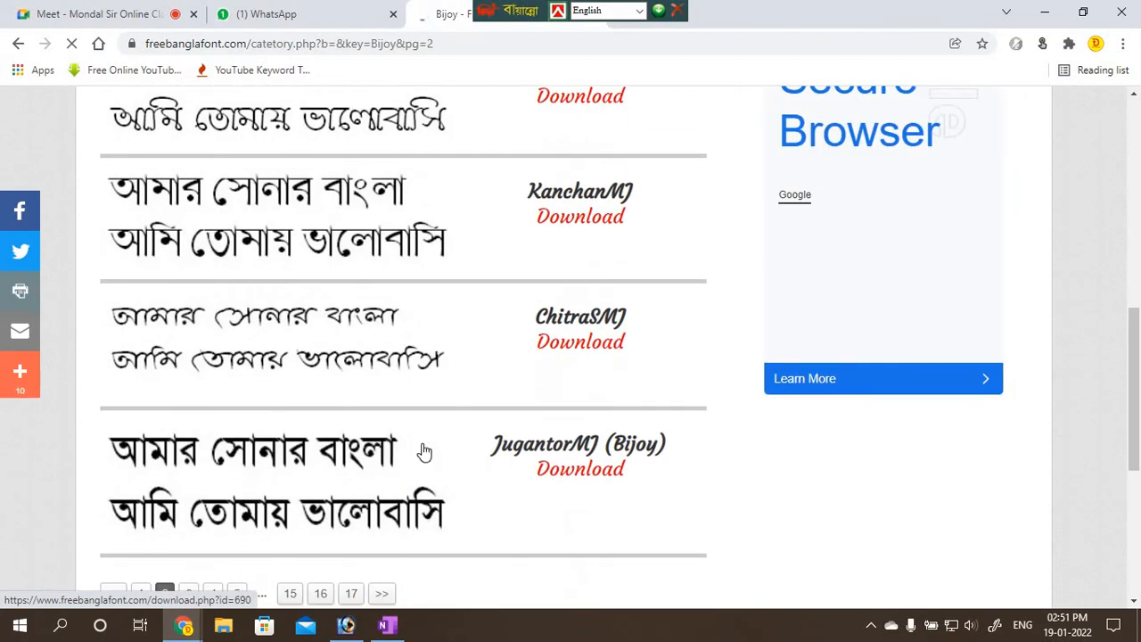
pyautogui.scroll(-1, 437, 384)
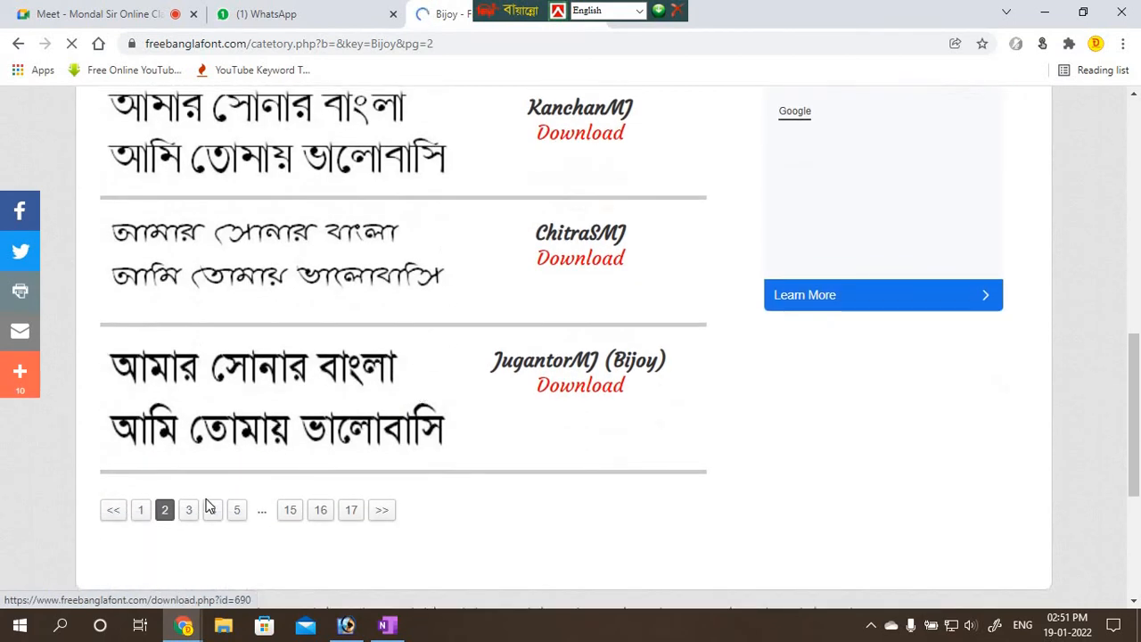
pyautogui.click(191, 512)
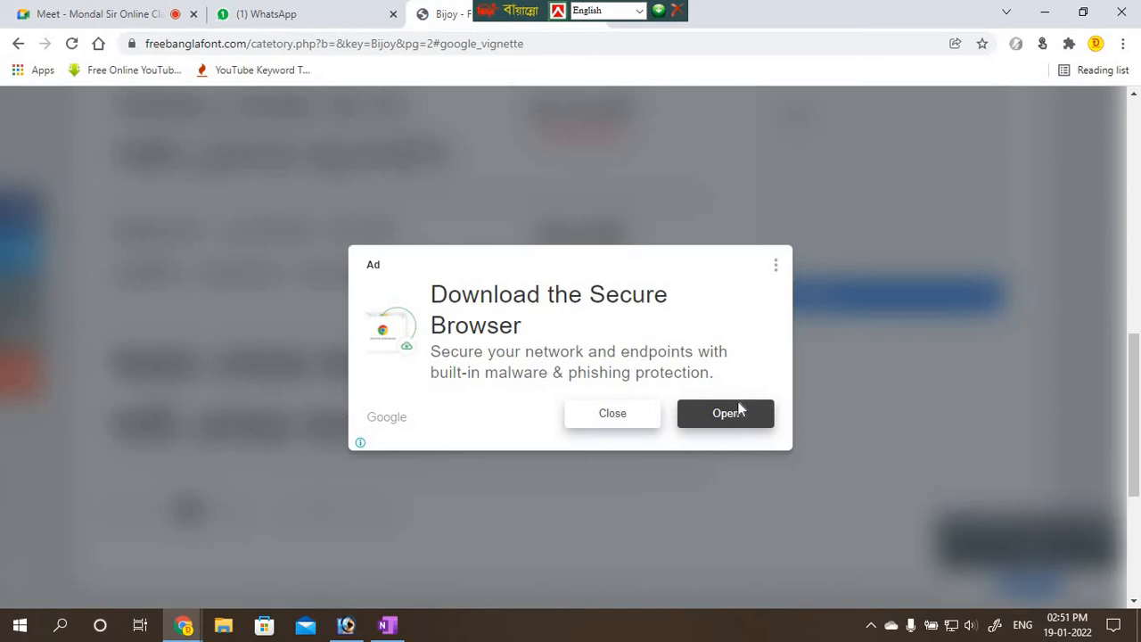
pyautogui.click(601, 419)
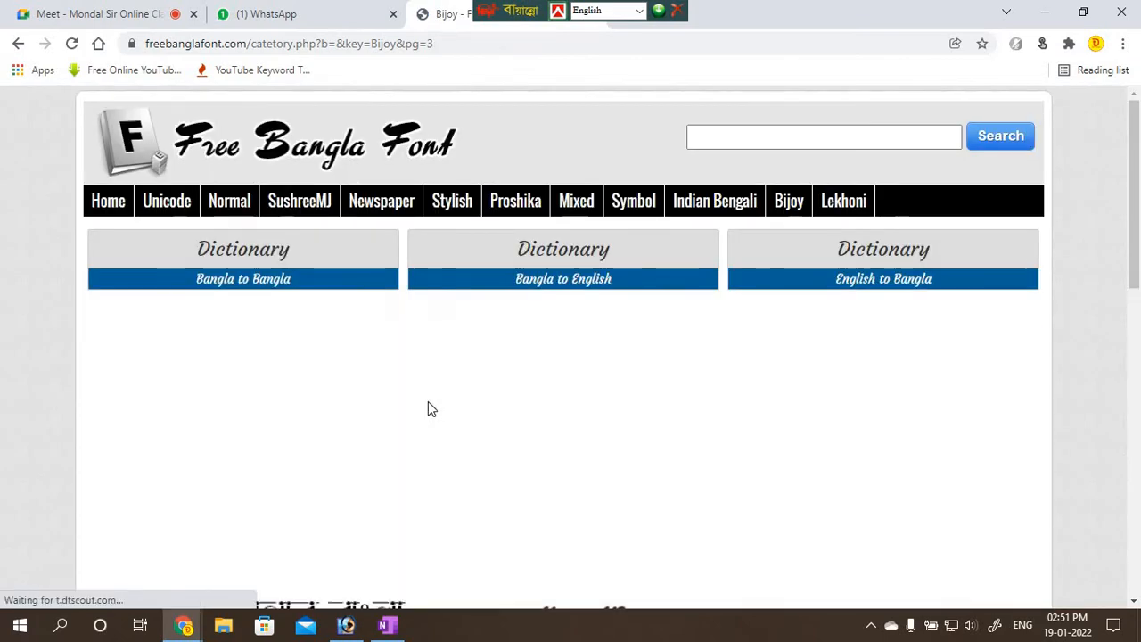
pyautogui.scroll(-3, 428, 403)
pyautogui.scroll(-3, 428, 406)
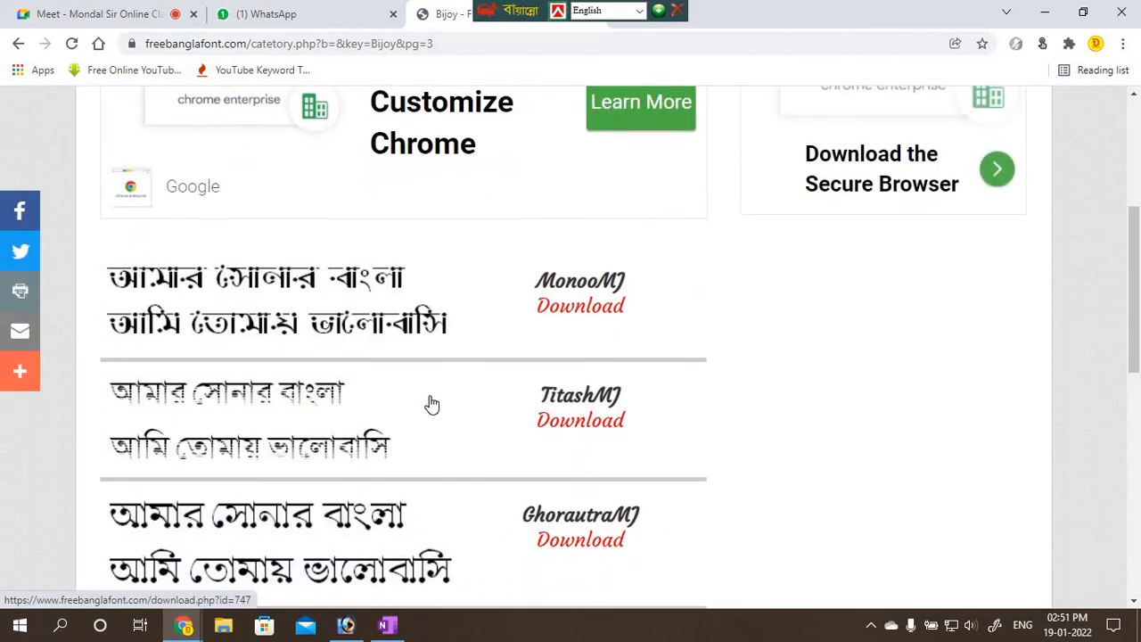
pyautogui.scroll(-3, 432, 392)
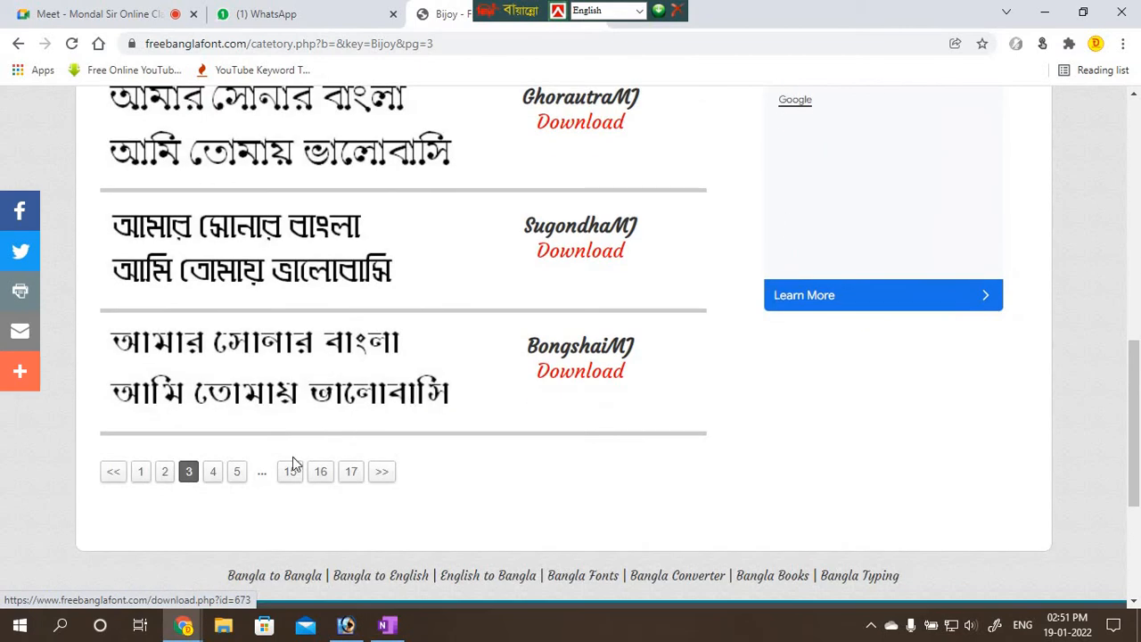
# Look through the Bijoy font samples on pages 4 and 5 of the font list.
pyautogui.click(213, 472)
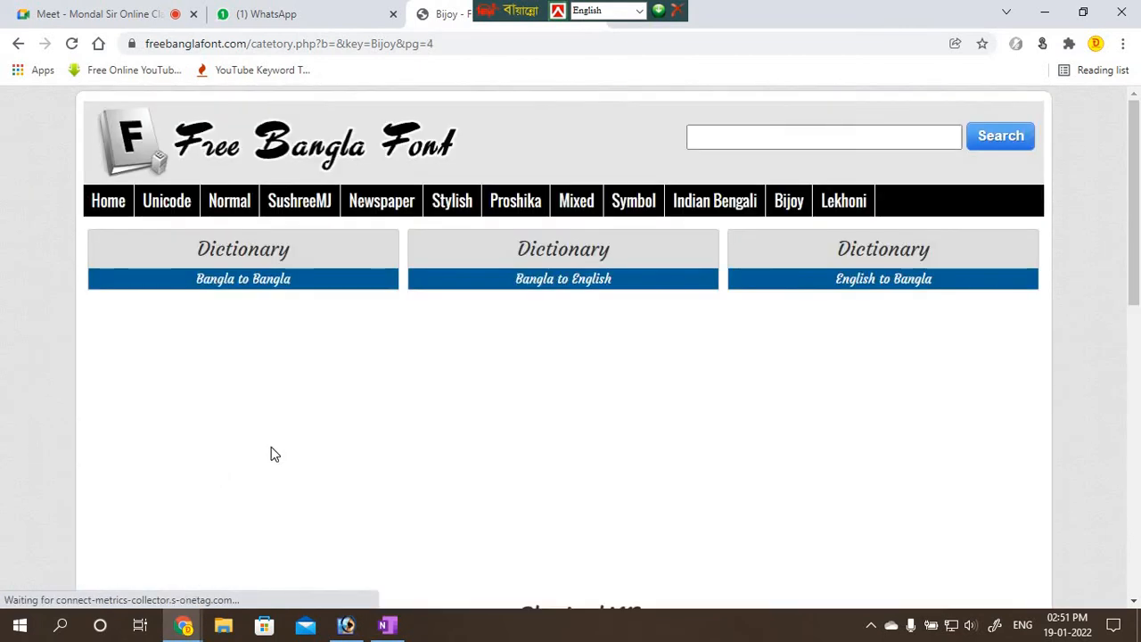
pyautogui.scroll(-5, 332, 441)
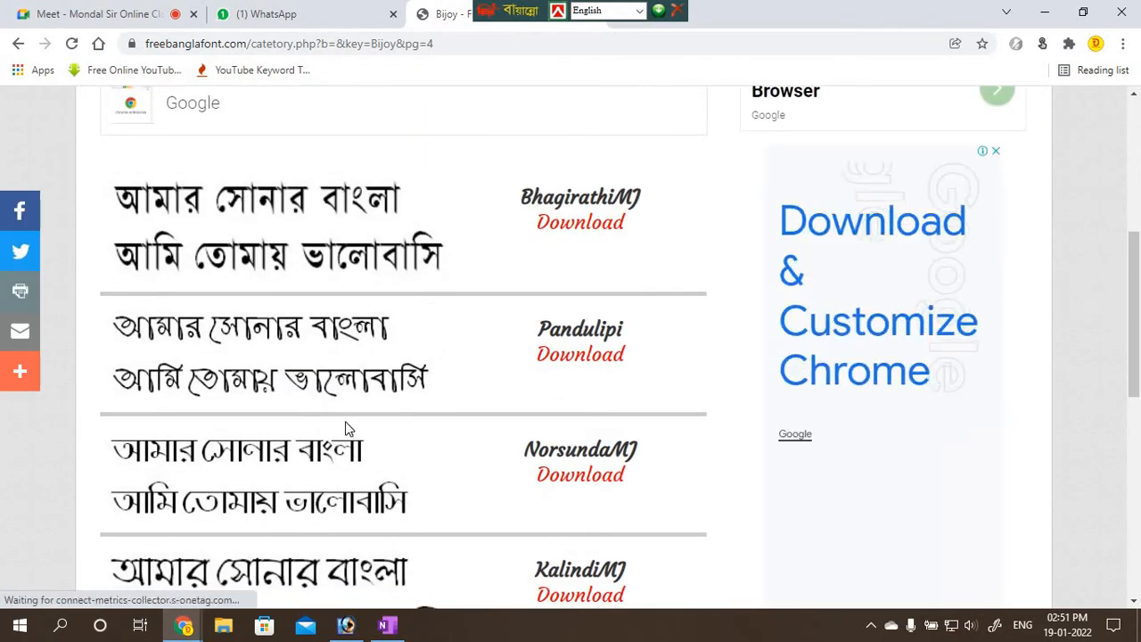
pyautogui.scroll(-3, 344, 437)
pyautogui.scroll(-1, 350, 431)
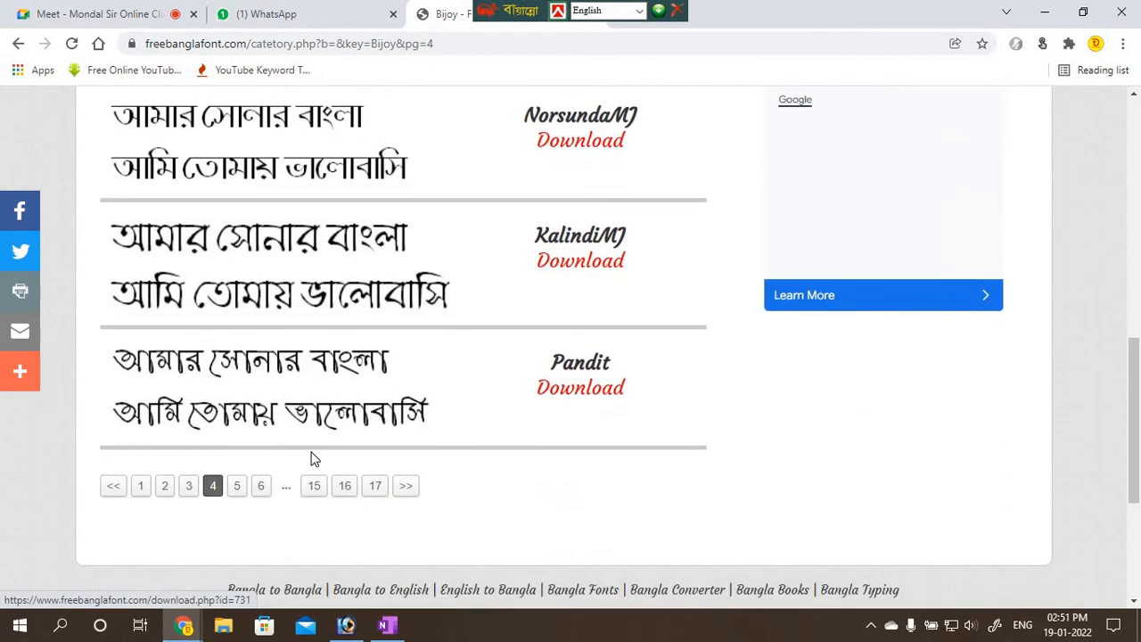
pyautogui.click(237, 485)
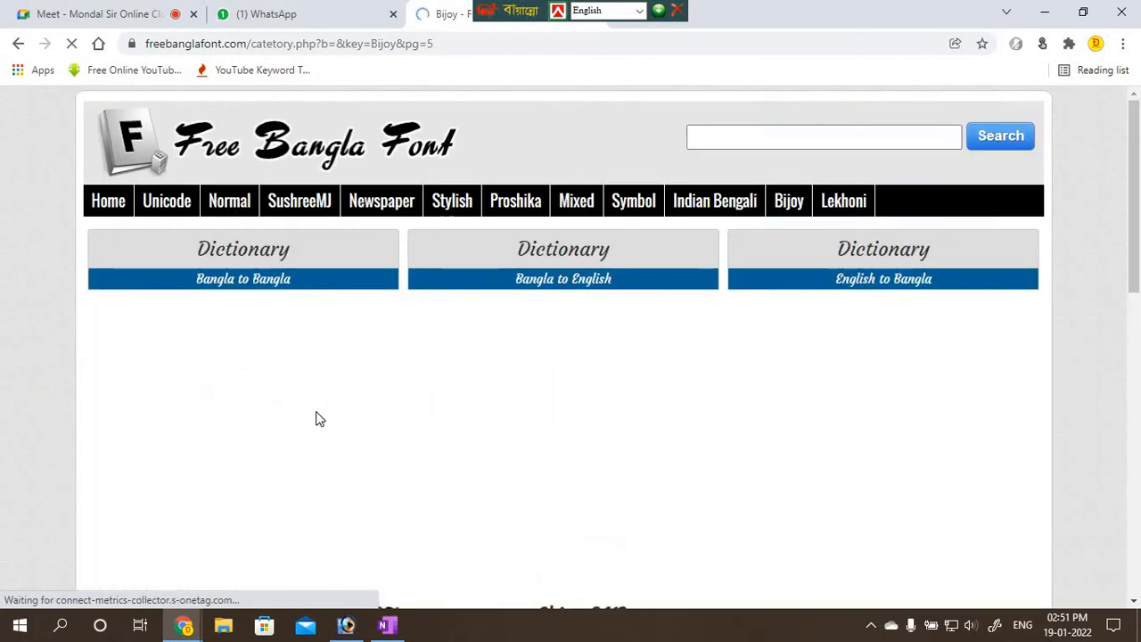
pyautogui.scroll(-5, 319, 421)
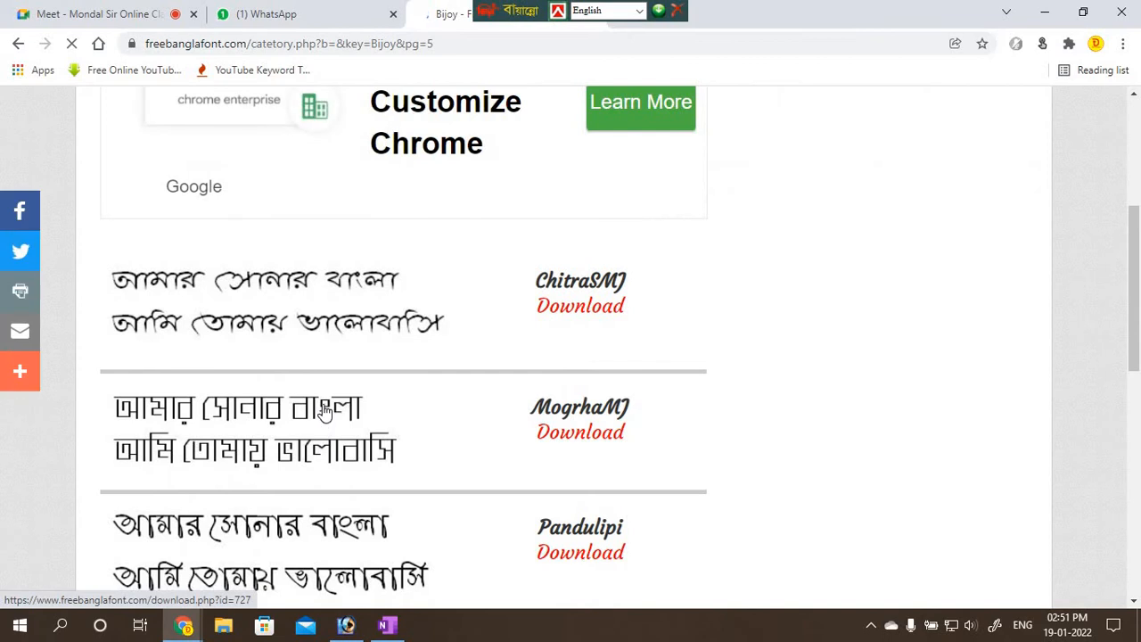
pyautogui.scroll(-4, 321, 418)
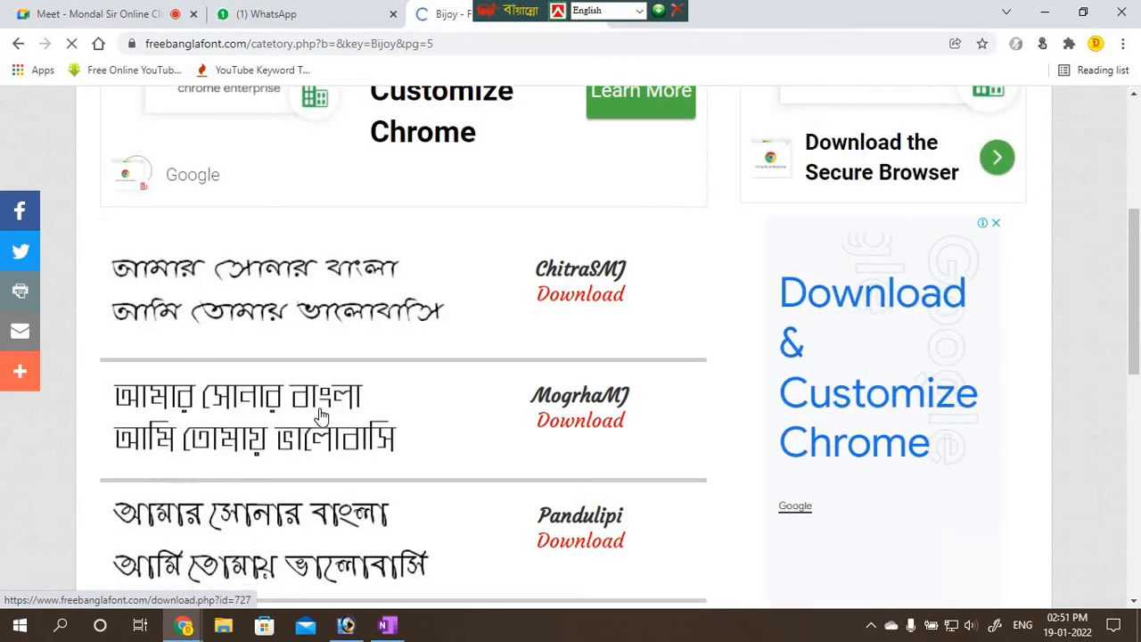
pyautogui.scroll(-1, 321, 417)
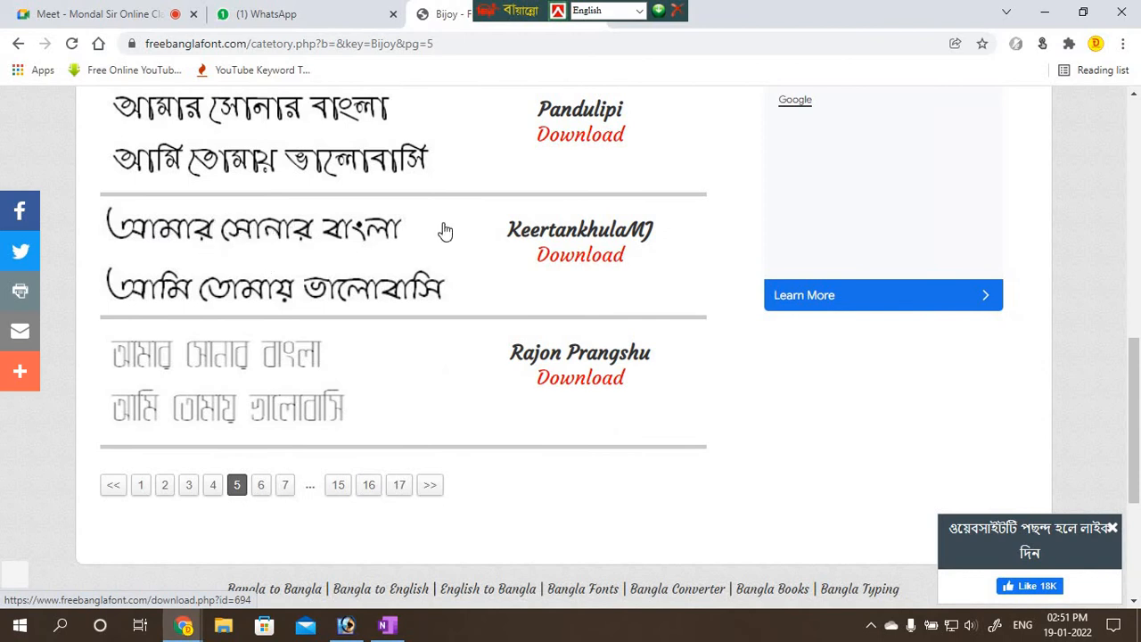
# Examine the Bijoy font samples on page 6, from RatoolMJ down to TitashMJ.
pyautogui.click(260, 493)
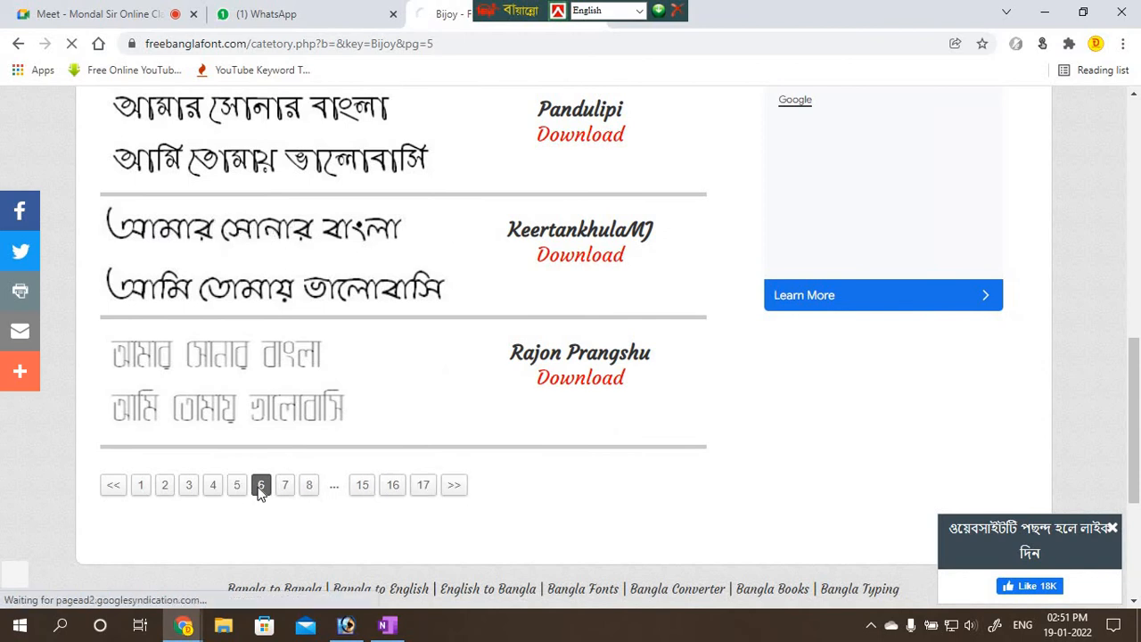
pyautogui.scroll(-4, 288, 486)
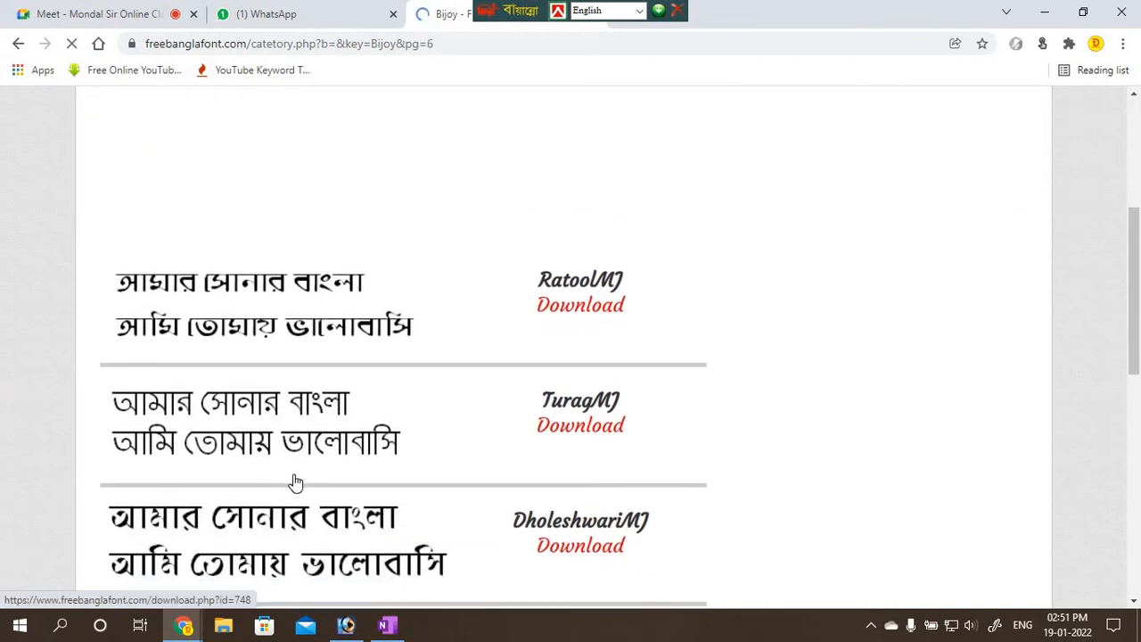
pyautogui.scroll(-2, 296, 483)
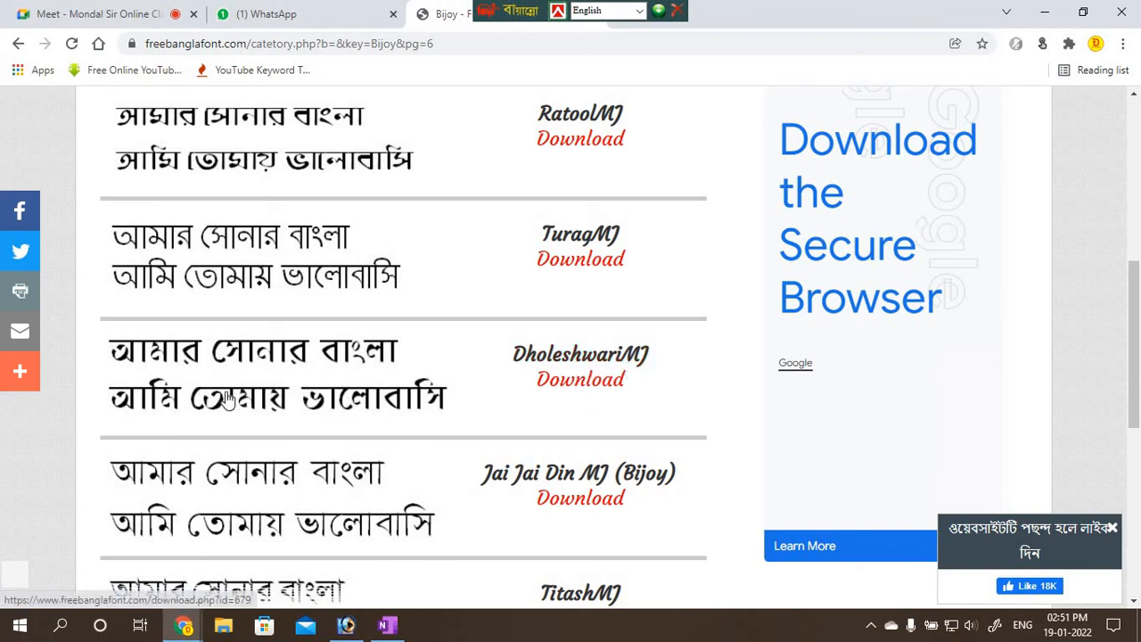
pyautogui.scroll(-2, 254, 392)
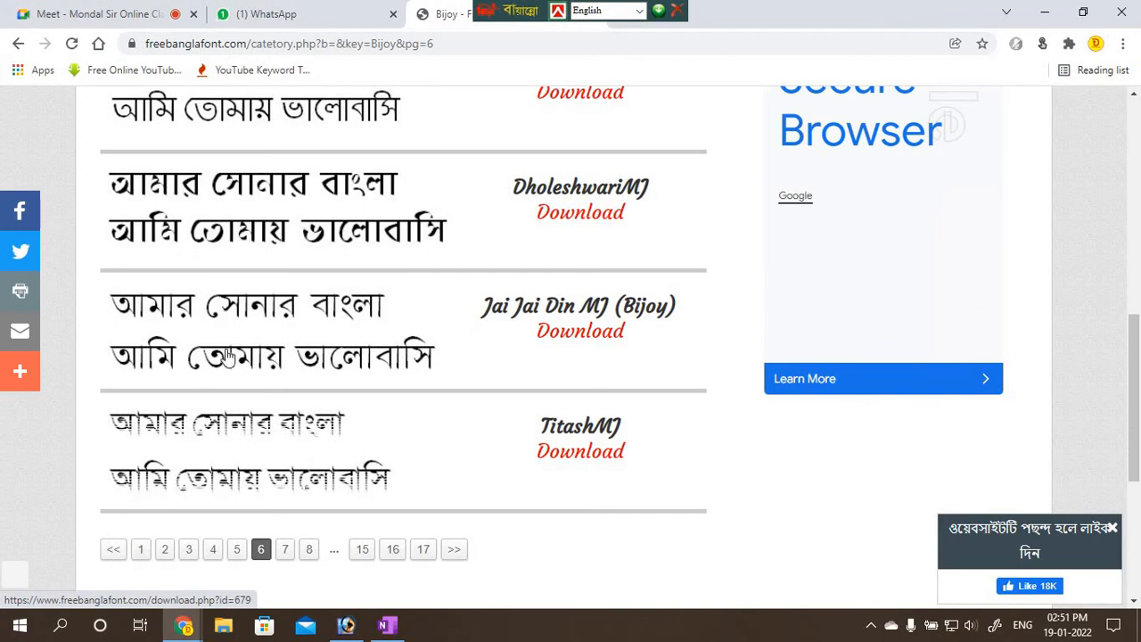
pyautogui.scroll(-1, 218, 470)
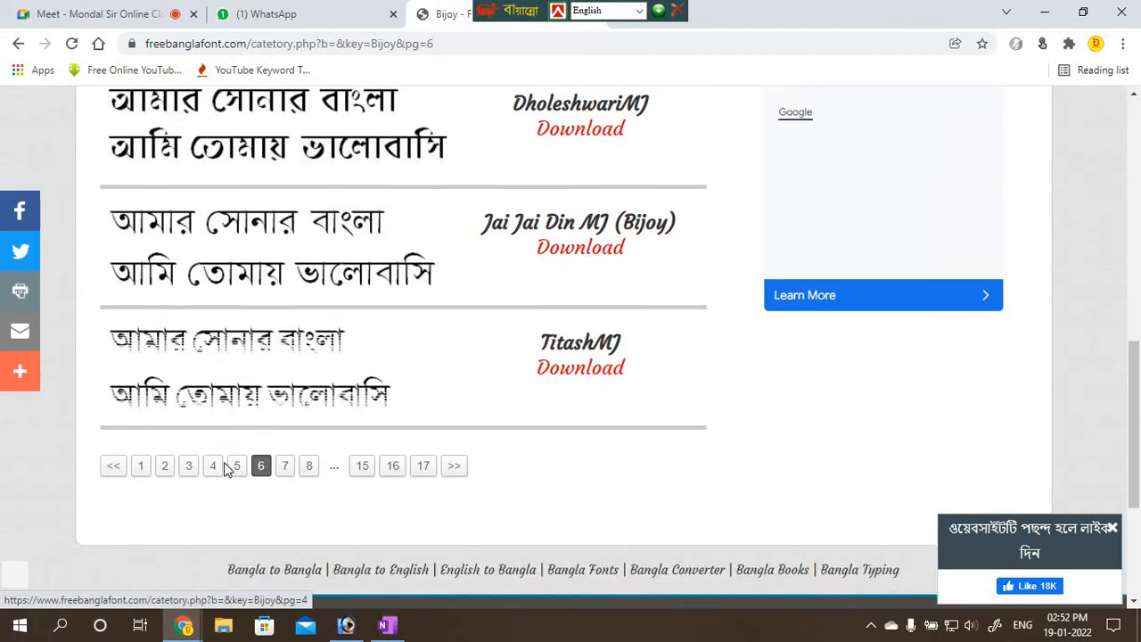
pyautogui.scroll(-1, 251, 437)
pyautogui.scroll(3, 258, 433)
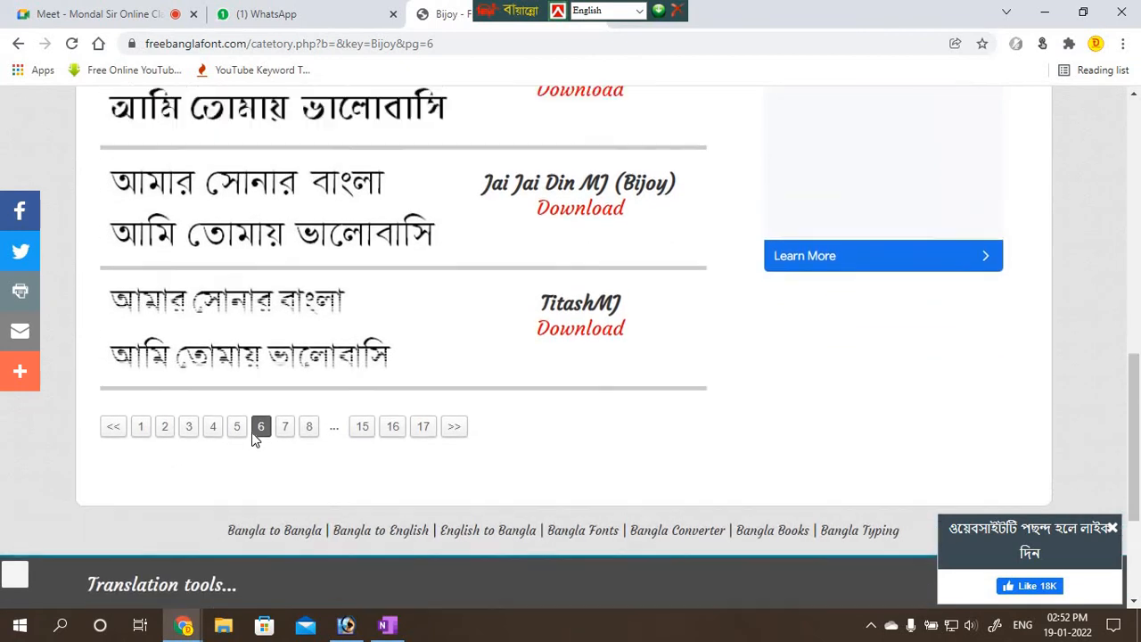
pyautogui.scroll(1, 265, 431)
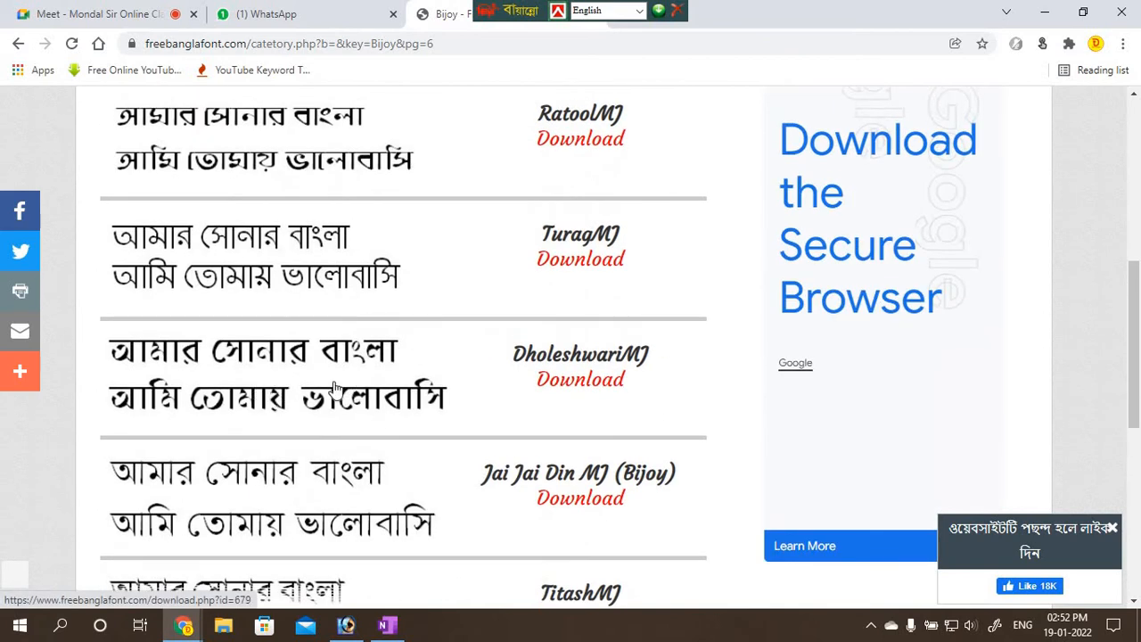
# Open the DholeshwariMJ font's download page, fill in the displayed verification code and submit it.
pyautogui.click(575, 385)
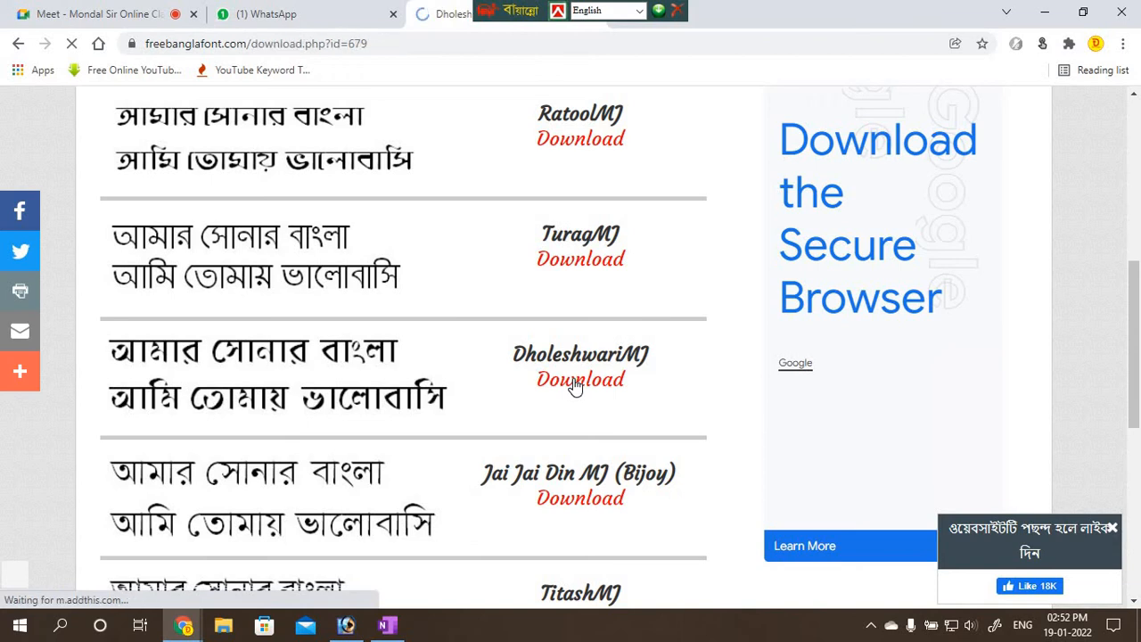
pyautogui.scroll(-1, 439, 401)
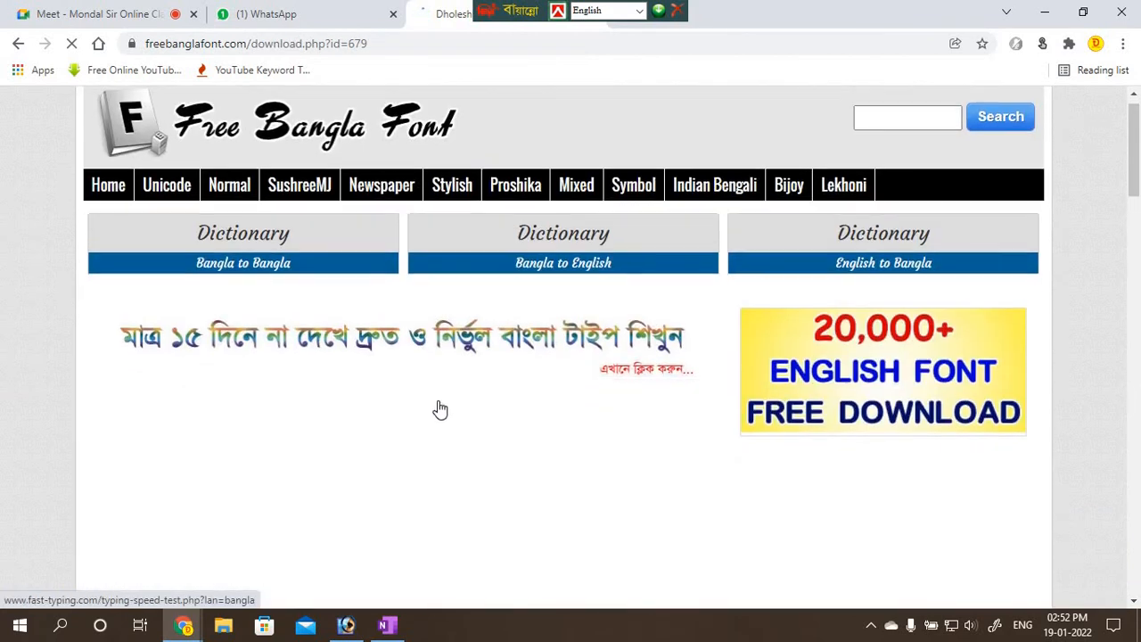
pyautogui.scroll(-6, 440, 397)
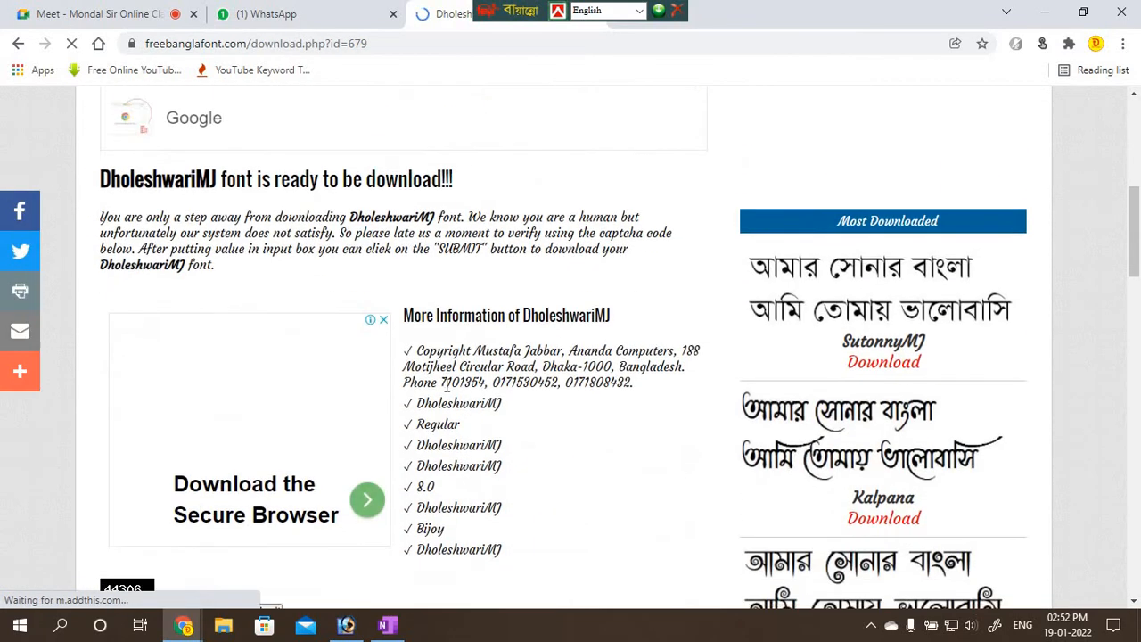
pyautogui.scroll(-2, 448, 382)
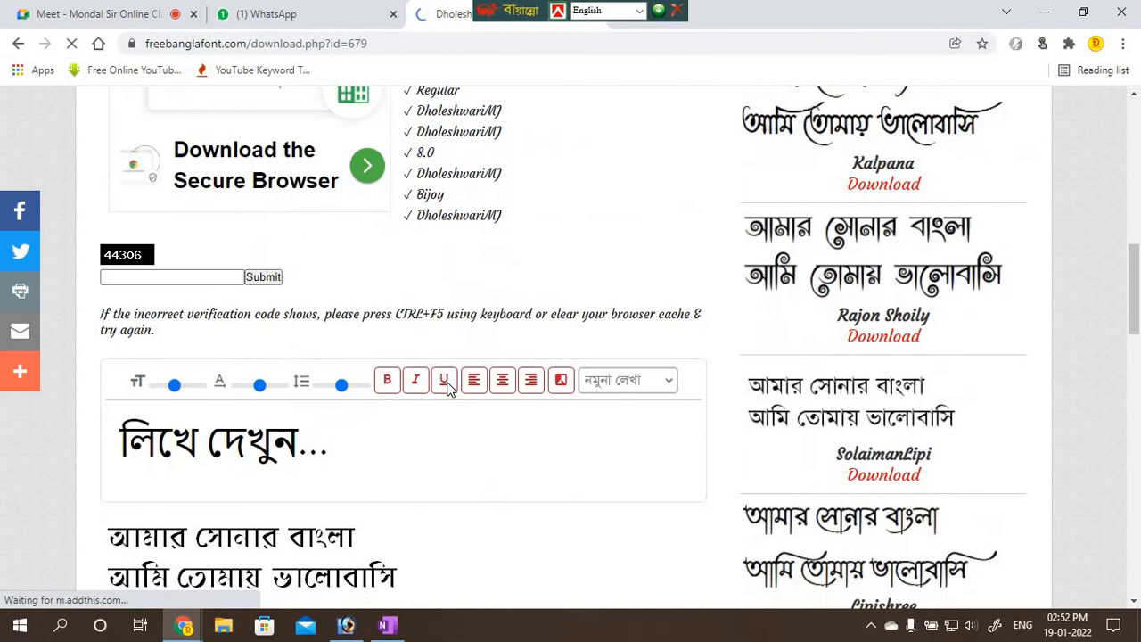
pyautogui.click(114, 280)
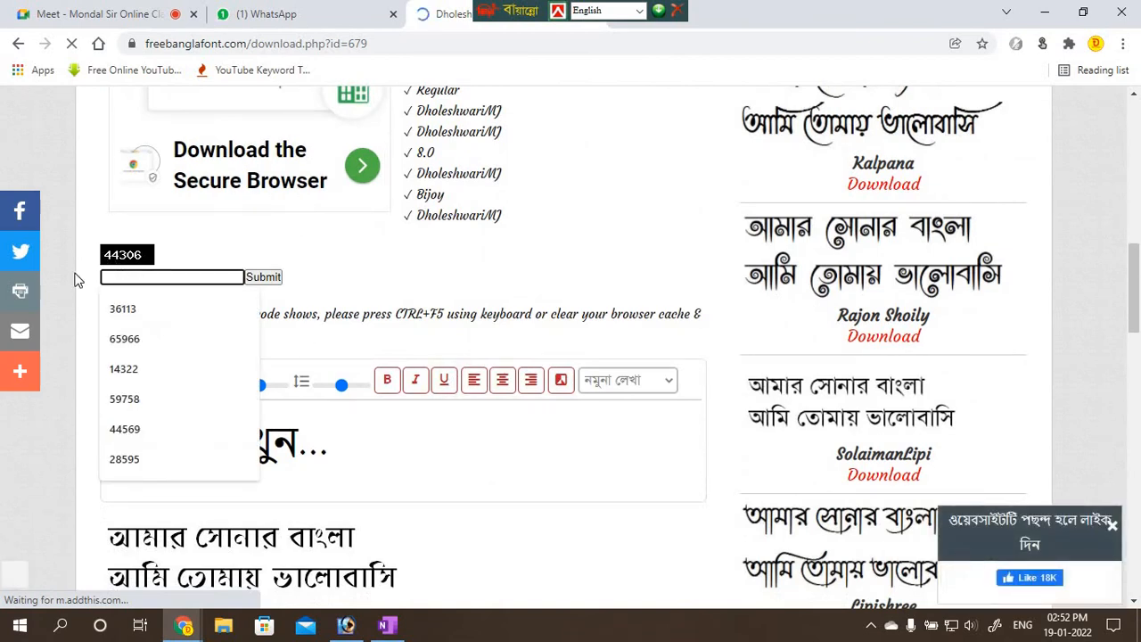
pyautogui.write('4')
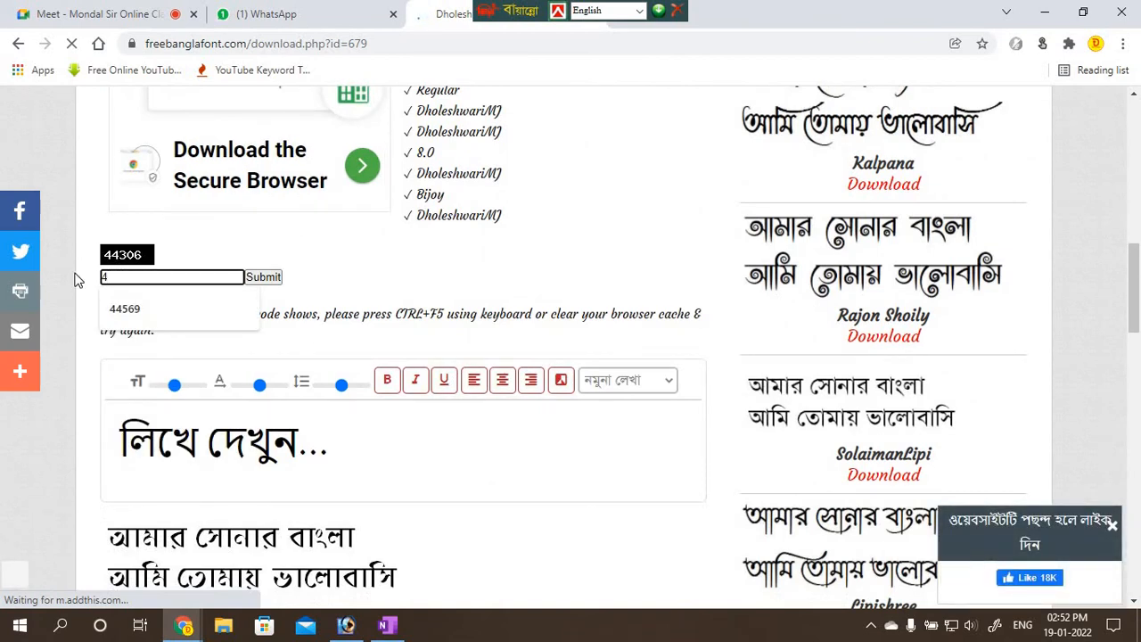
pyautogui.write('4306')
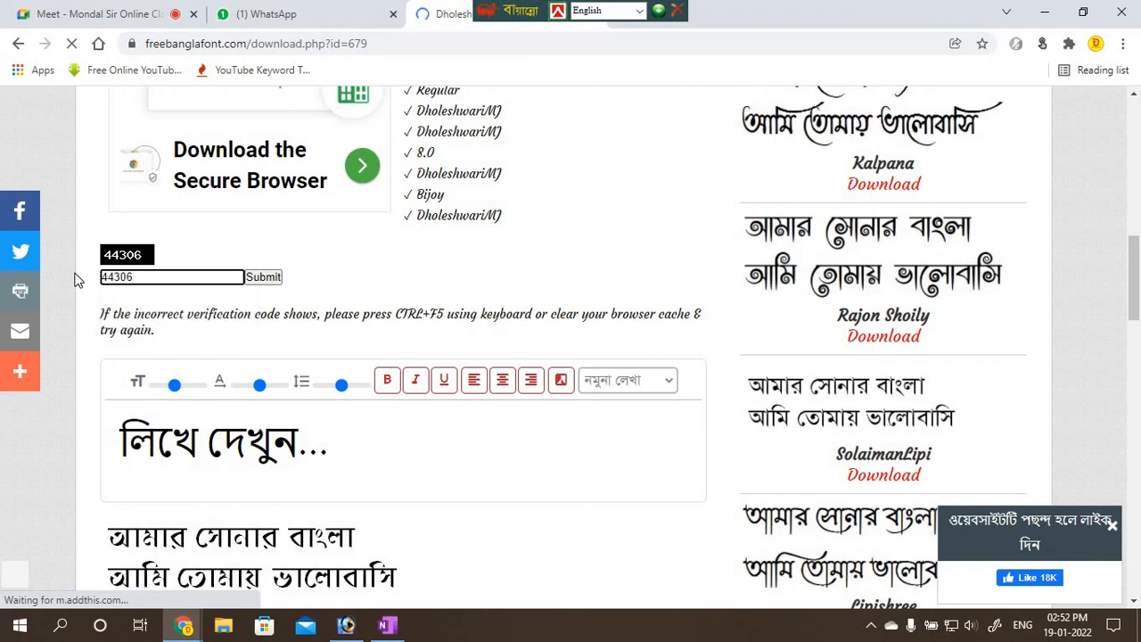
pyautogui.click(264, 278)
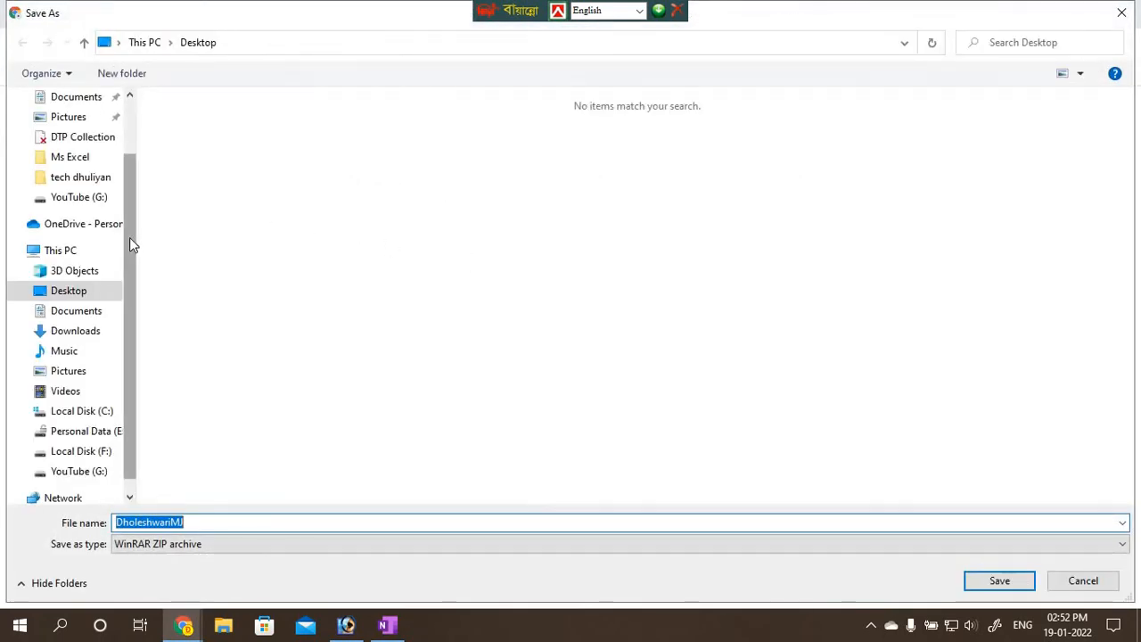
# Save the DholeshwariMJ ZIP archive to the Desktop and close the site's thank-you page.
pyautogui.moveTo(129, 237); pyautogui.dragTo(123, 175)
pyautogui.click(69, 131)
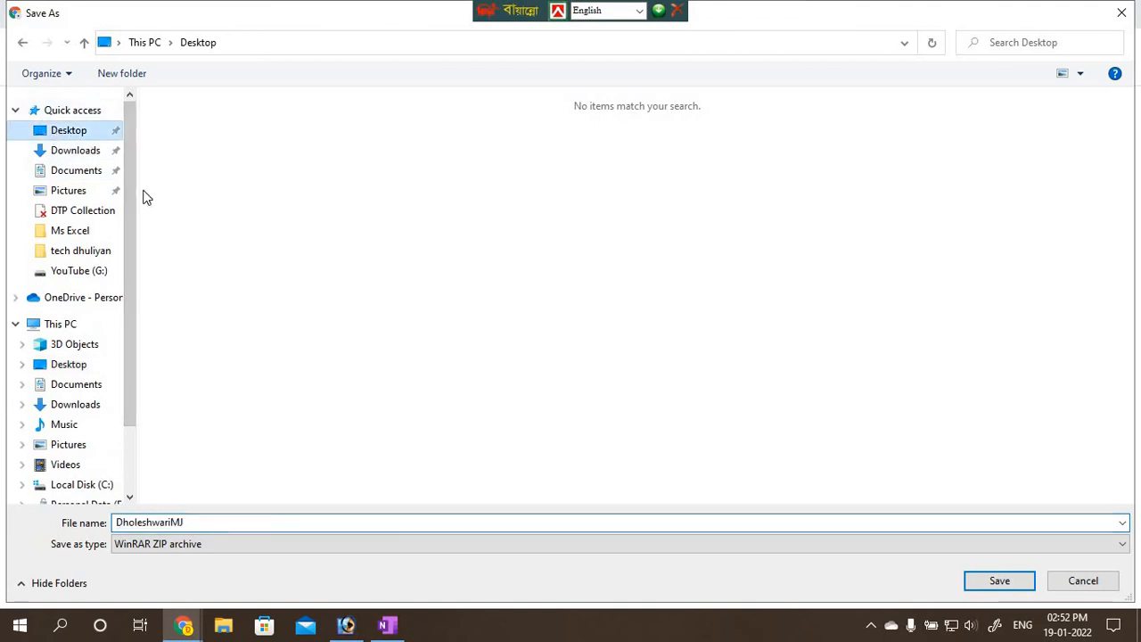
pyautogui.click(998, 585)
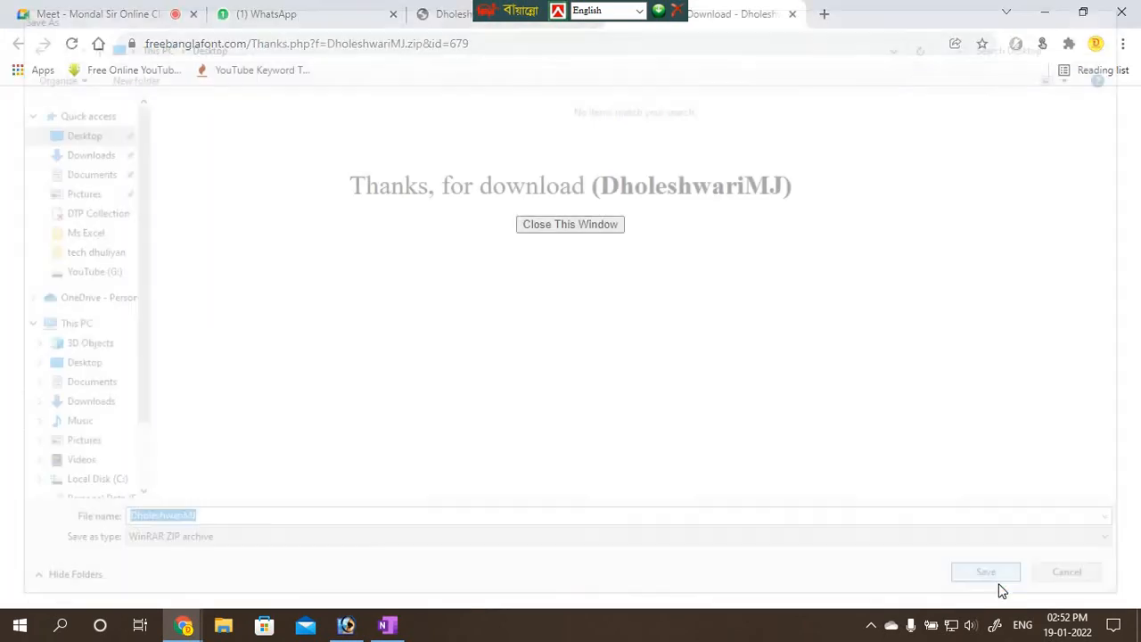
pyautogui.click(584, 225)
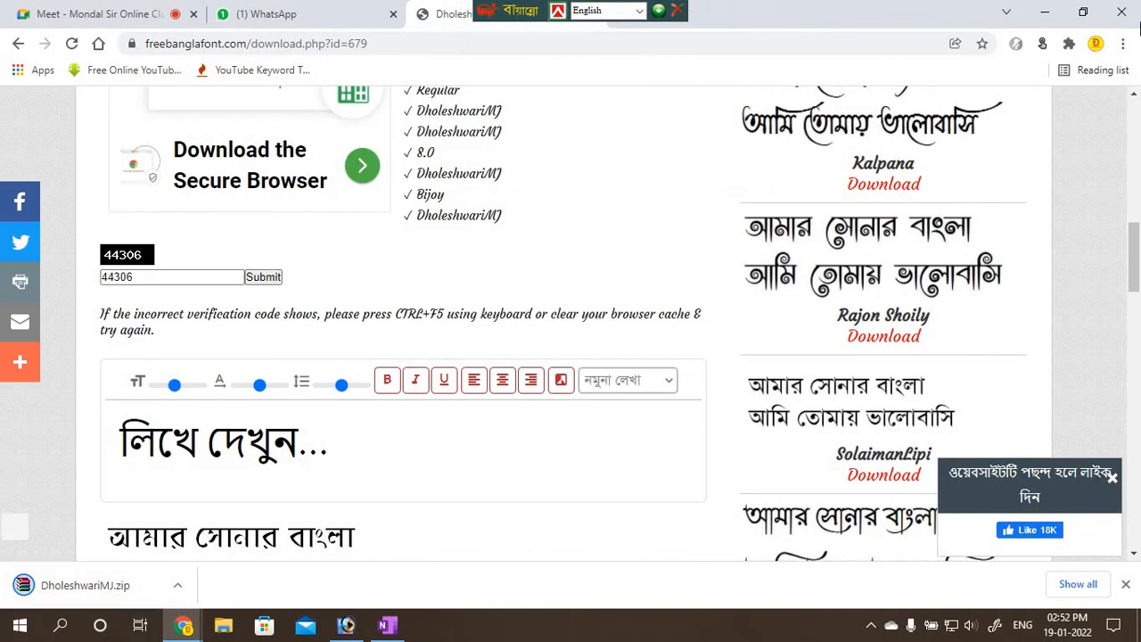
# Minimize the browser and notes windows, then open the DholeshwariMJ archive from the desktop and dismiss the WinRAR startup window.
pyautogui.click(1045, 12)
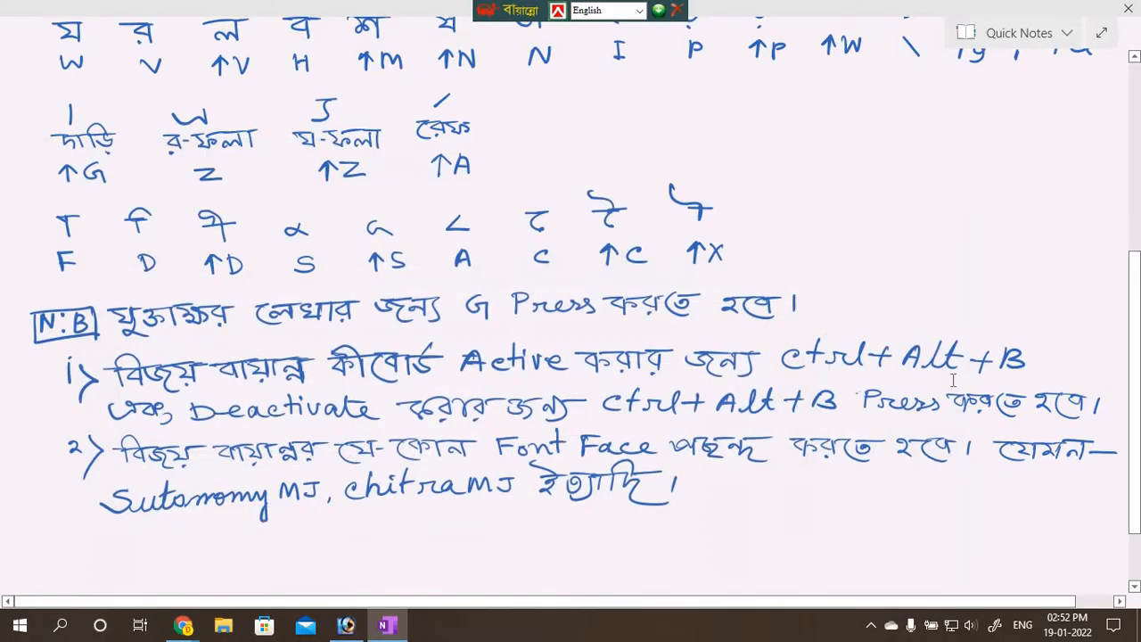
pyautogui.click(386, 625)
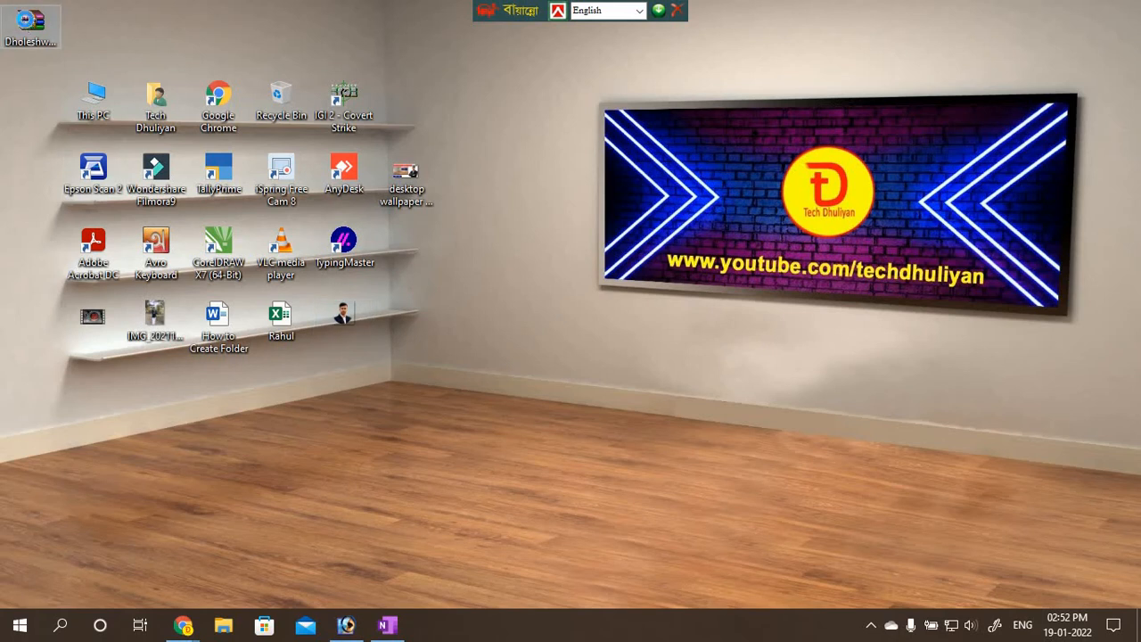
pyautogui.rightClick(25, 23)
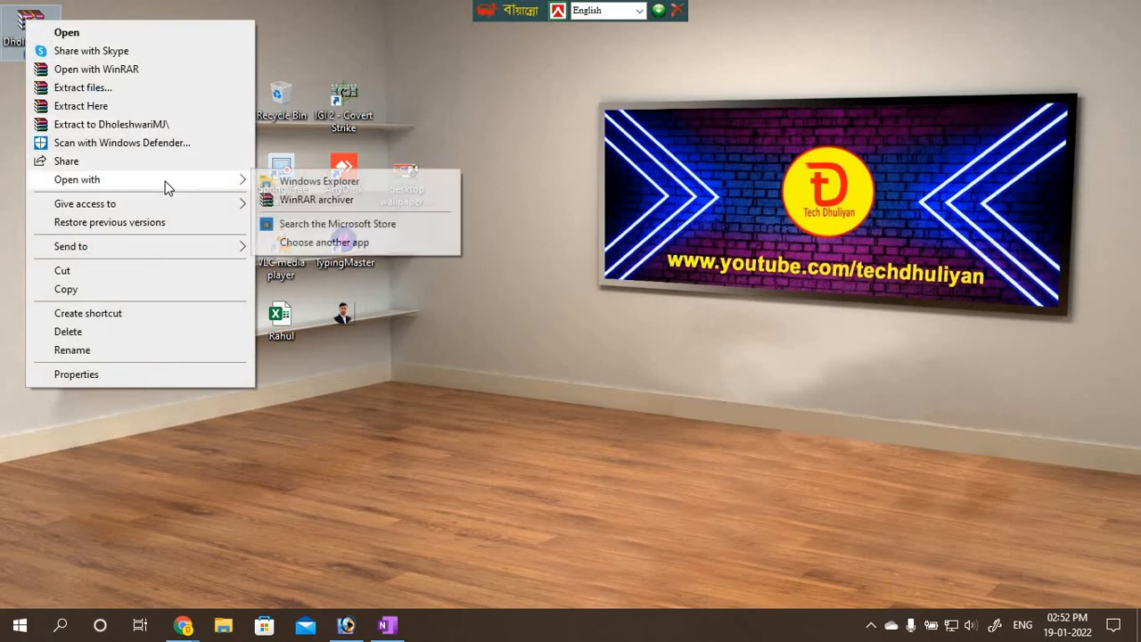
pyautogui.click(368, 23)
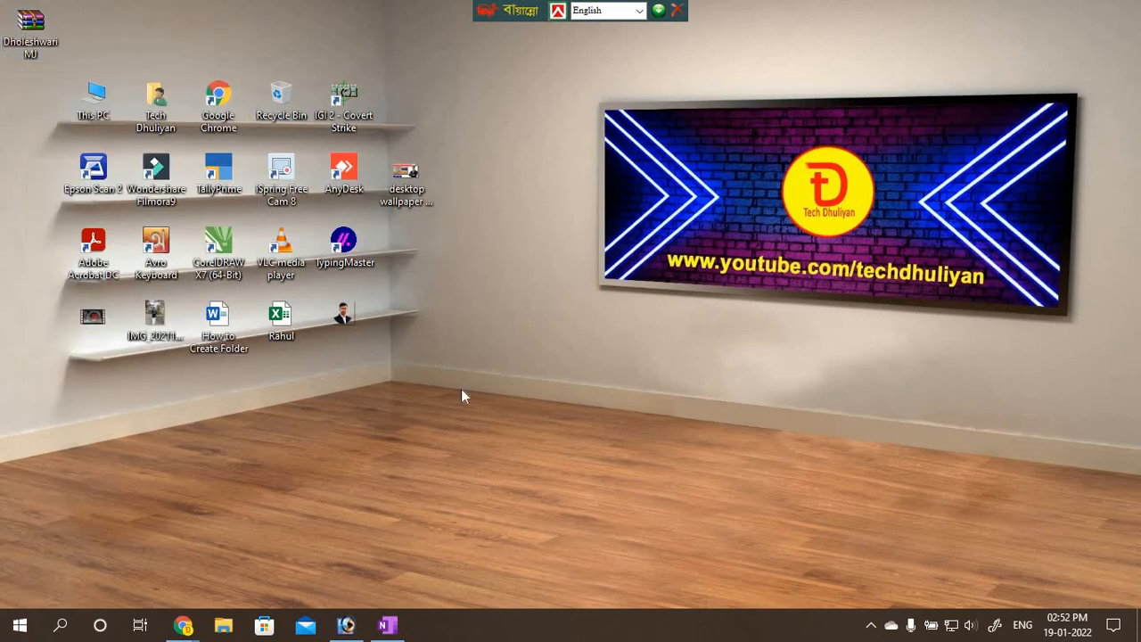
pyautogui.doubleClick(32, 25)
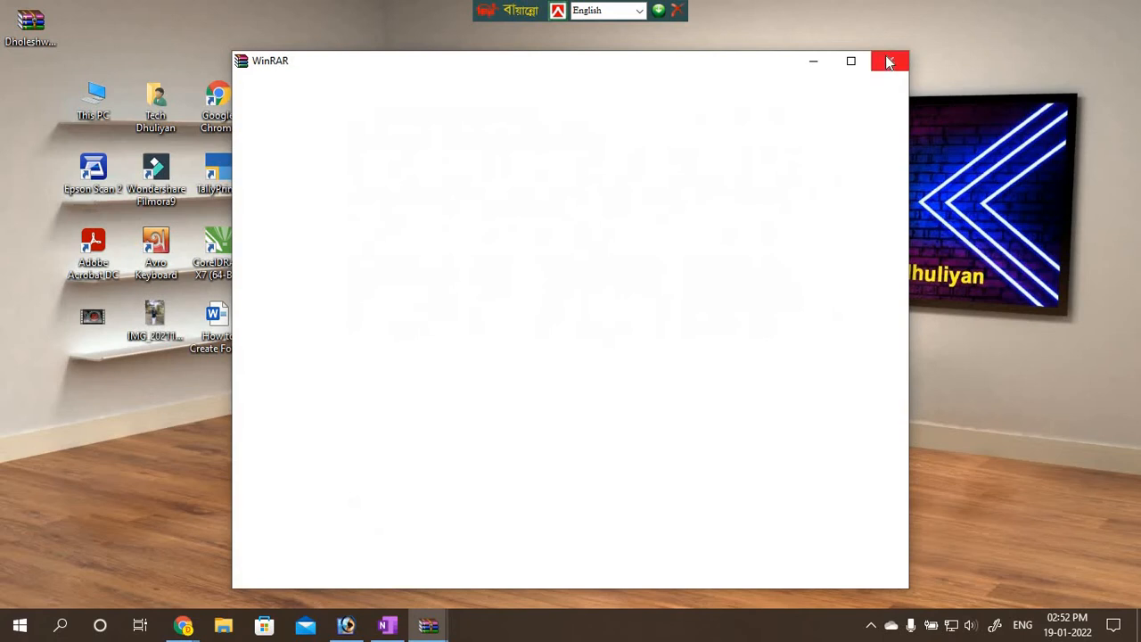
pyautogui.click(884, 64)
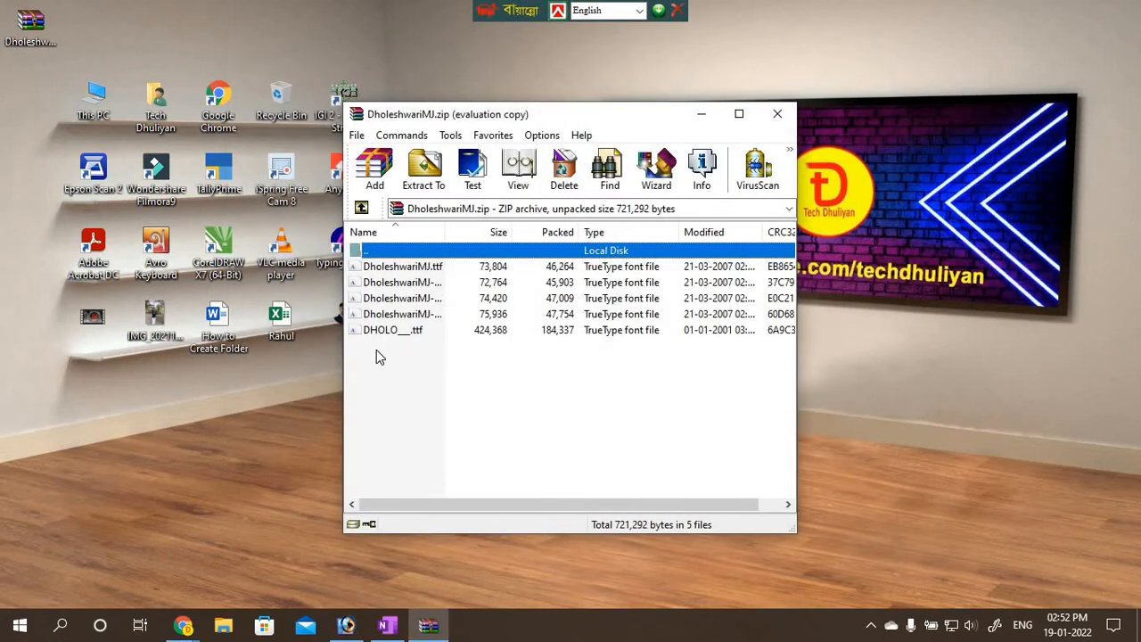
# Extract only the second DholeshwariMJ font file in the archive list onto the desktop.
pyautogui.moveTo(377, 353); pyautogui.dragTo(383, 272)
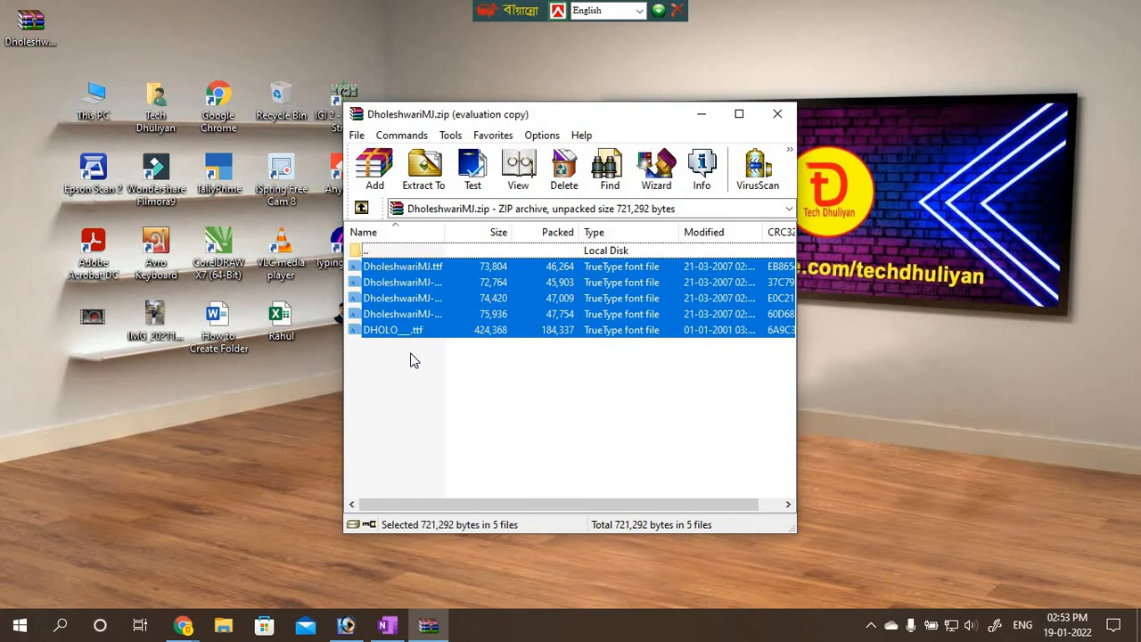
pyautogui.click(438, 302)
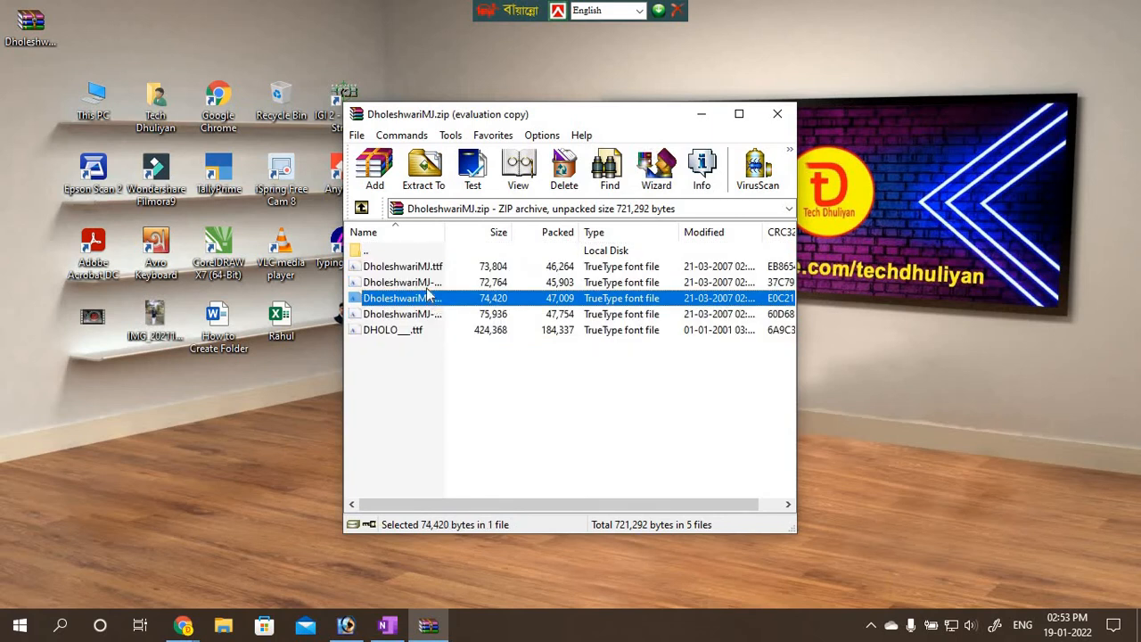
pyautogui.moveTo(358, 285); pyautogui.dragTo(360, 300)
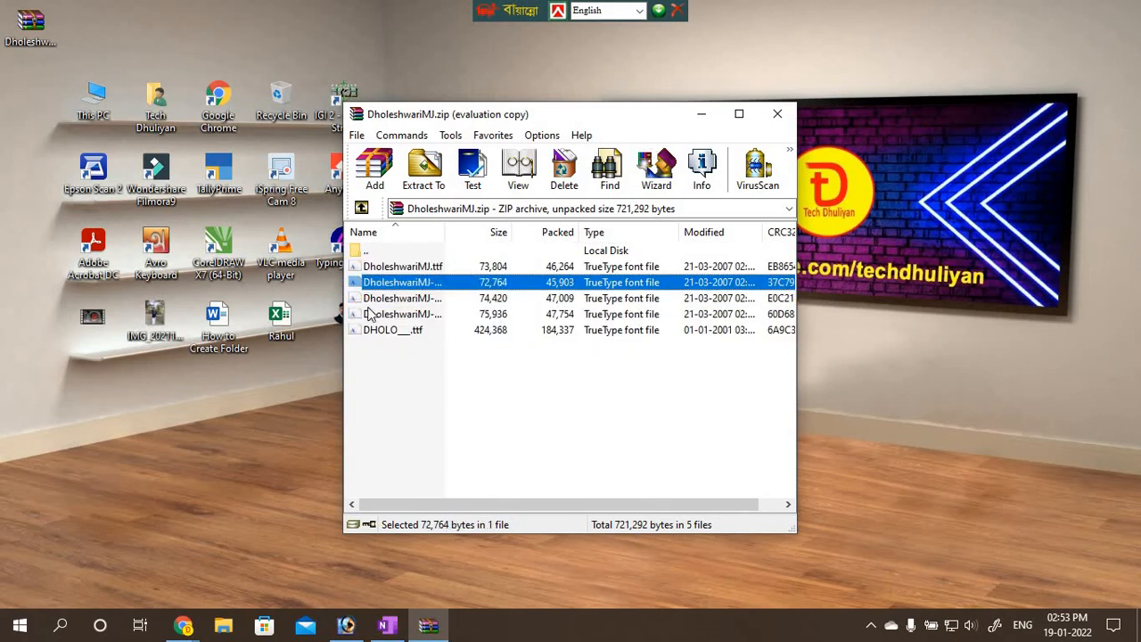
pyautogui.moveTo(431, 303); pyautogui.dragTo(474, 338)
pyautogui.moveTo(915, 364); pyautogui.dragTo(916, 364)
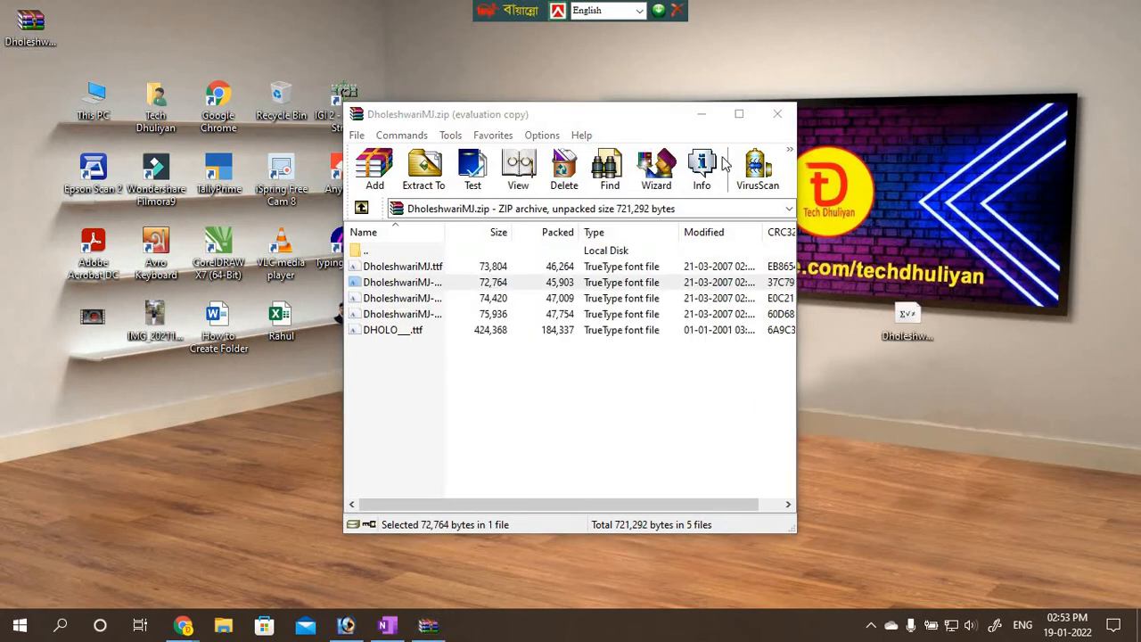
# Move the DholeshwariMJ archive window aside and reposition the extracted DholeshwariMJ-Bold font file in the desktop's open area.
pyautogui.moveTo(624, 125); pyautogui.dragTo(369, 199)
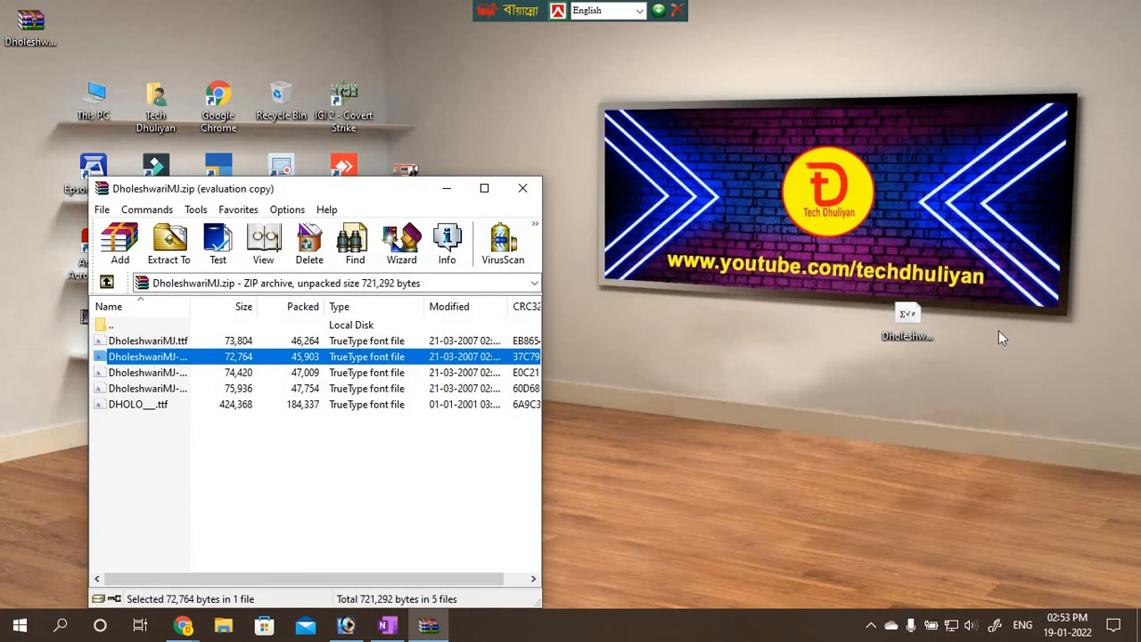
pyautogui.click(908, 318)
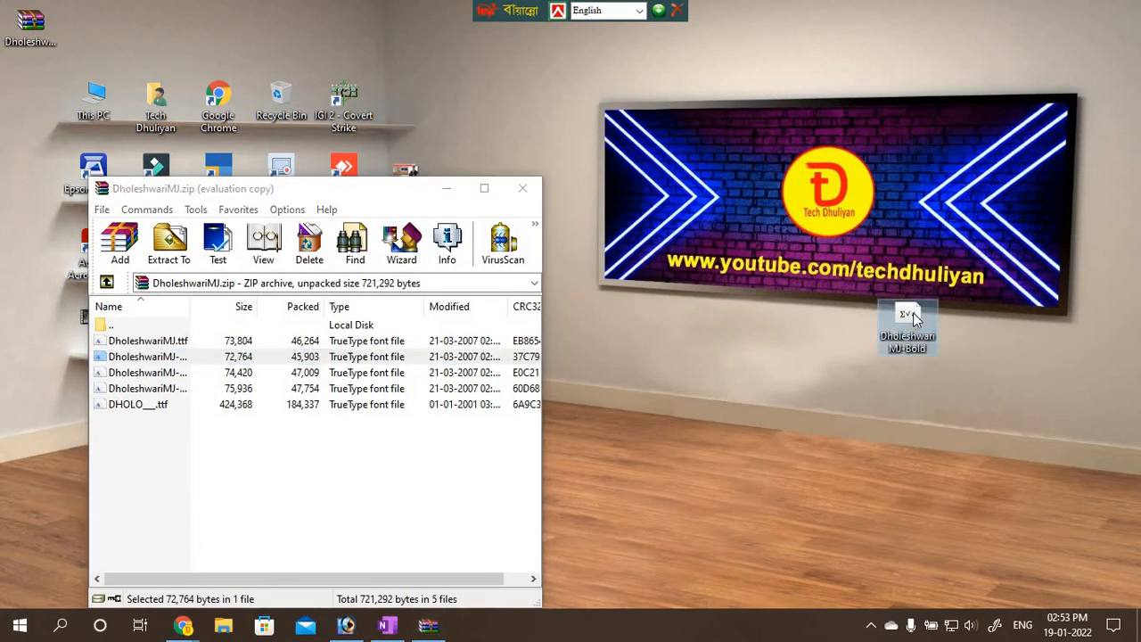
pyautogui.moveTo(913, 312); pyautogui.dragTo(799, 408)
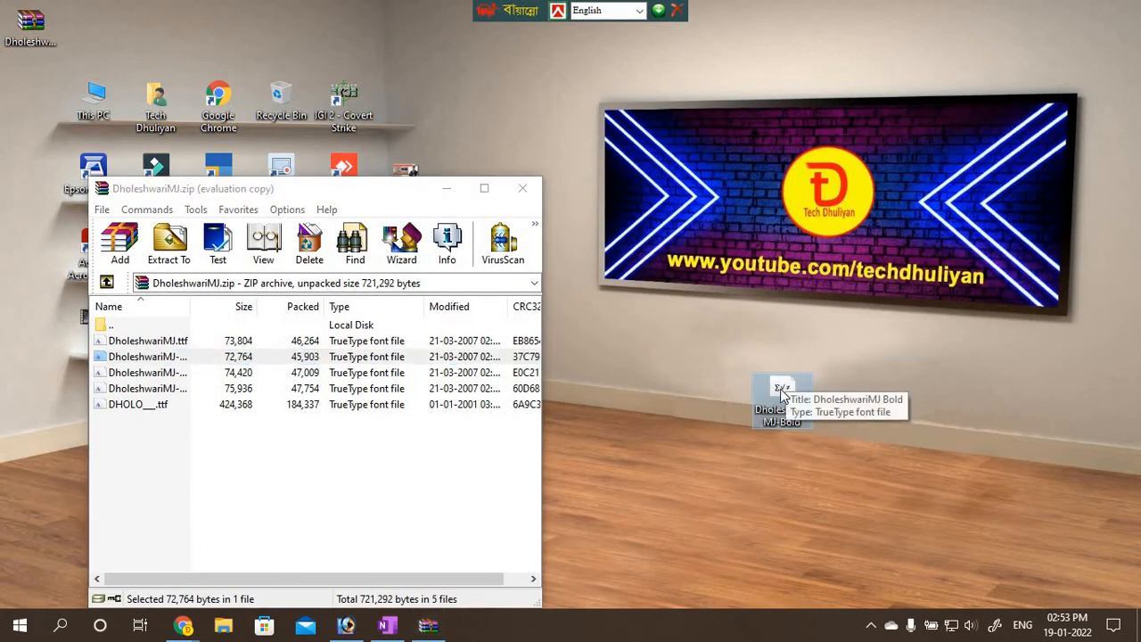
# Try to install the extracted DholeshwariMJ-Bold font from its preview, declining to replace the existing copy, and close the preview.
pyautogui.doubleClick(782, 395)
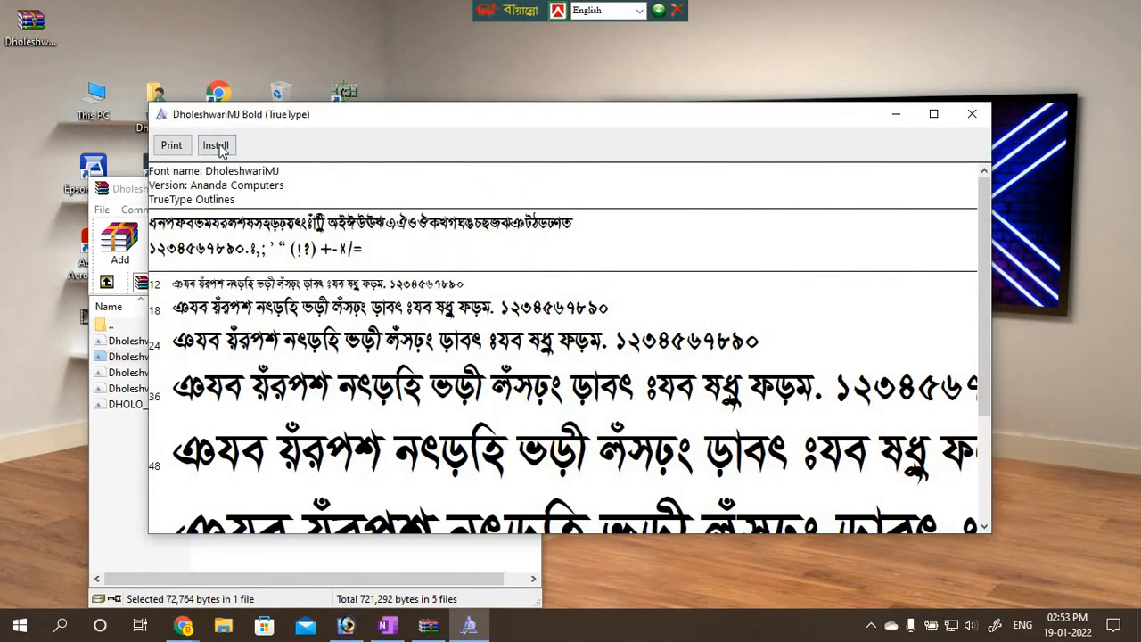
pyautogui.click(217, 146)
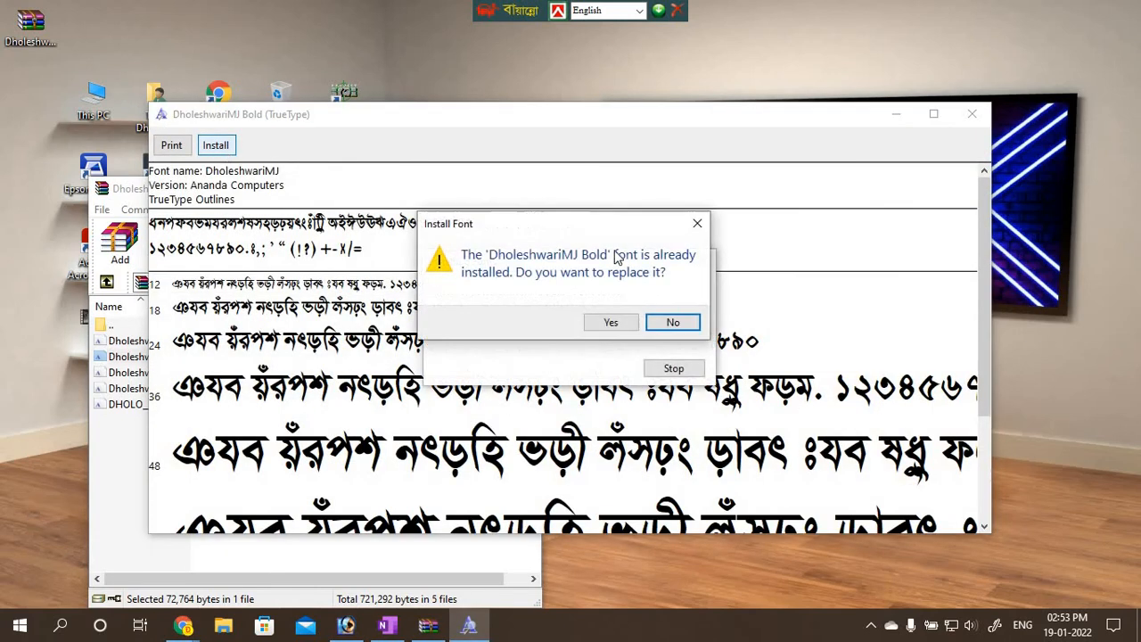
pyautogui.click(683, 328)
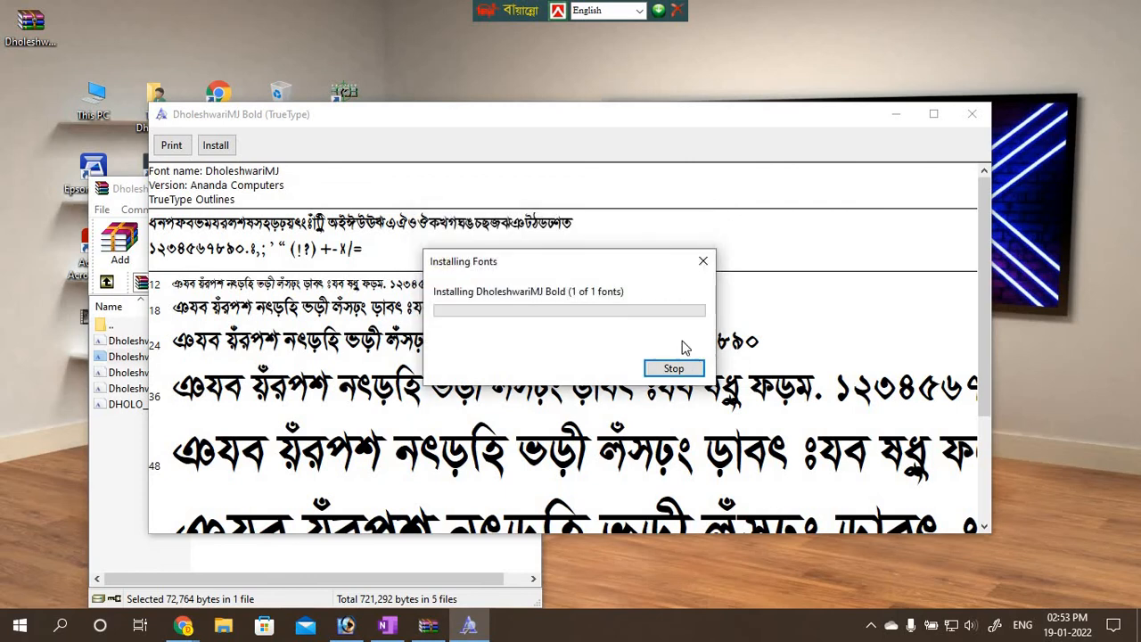
pyautogui.click(972, 114)
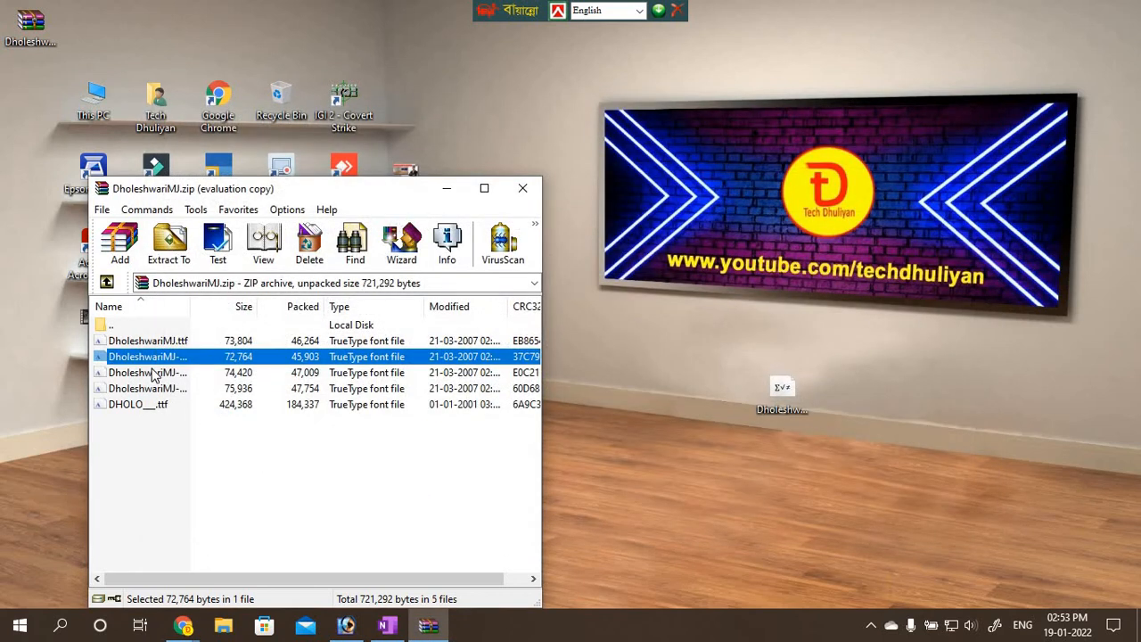
# Close the archive window, extract DholeshwariMJ.zip into its own DholeshwariMJ folder, and move that folder to an empty area of the desktop.
pyautogui.click(523, 188)
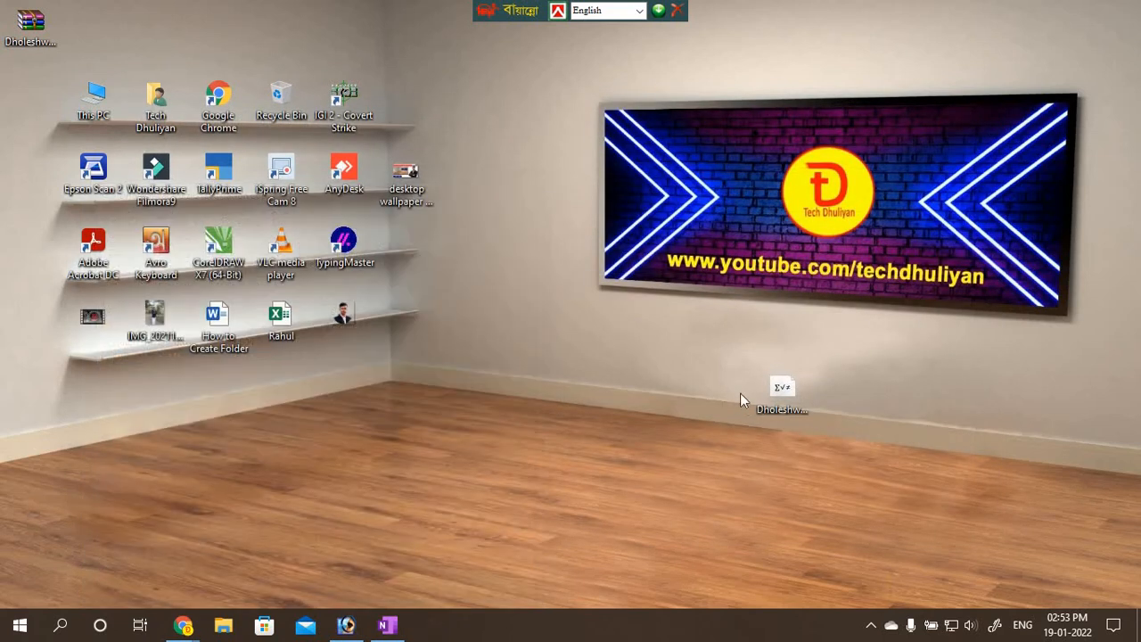
pyautogui.rightClick(29, 35)
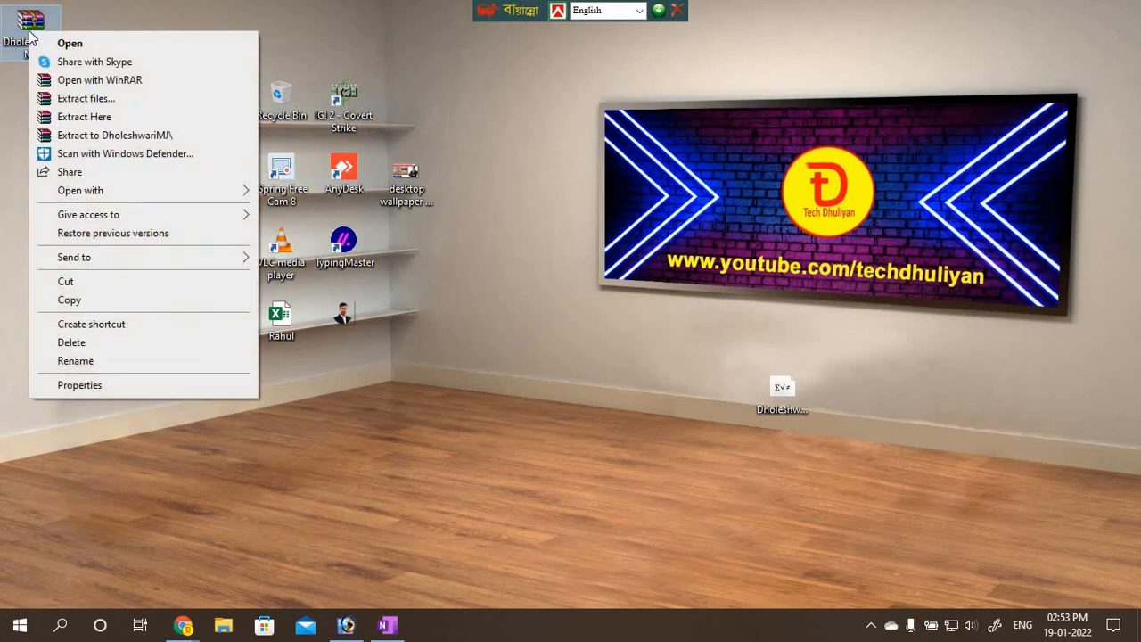
pyautogui.click(164, 137)
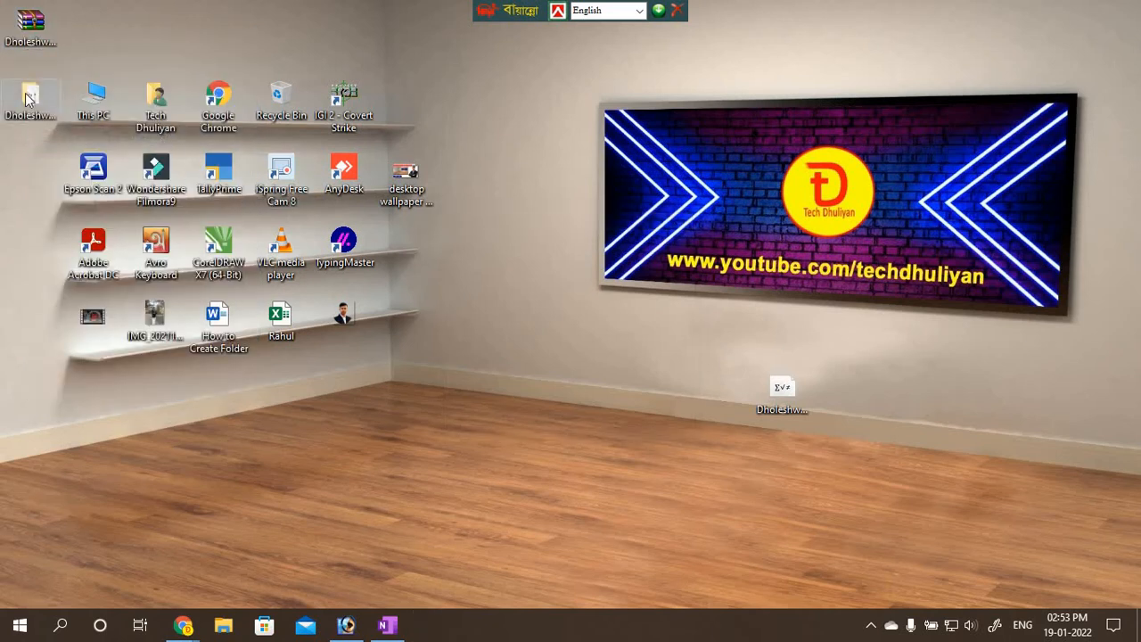
pyautogui.moveTo(228, 376); pyautogui.dragTo(526, 469)
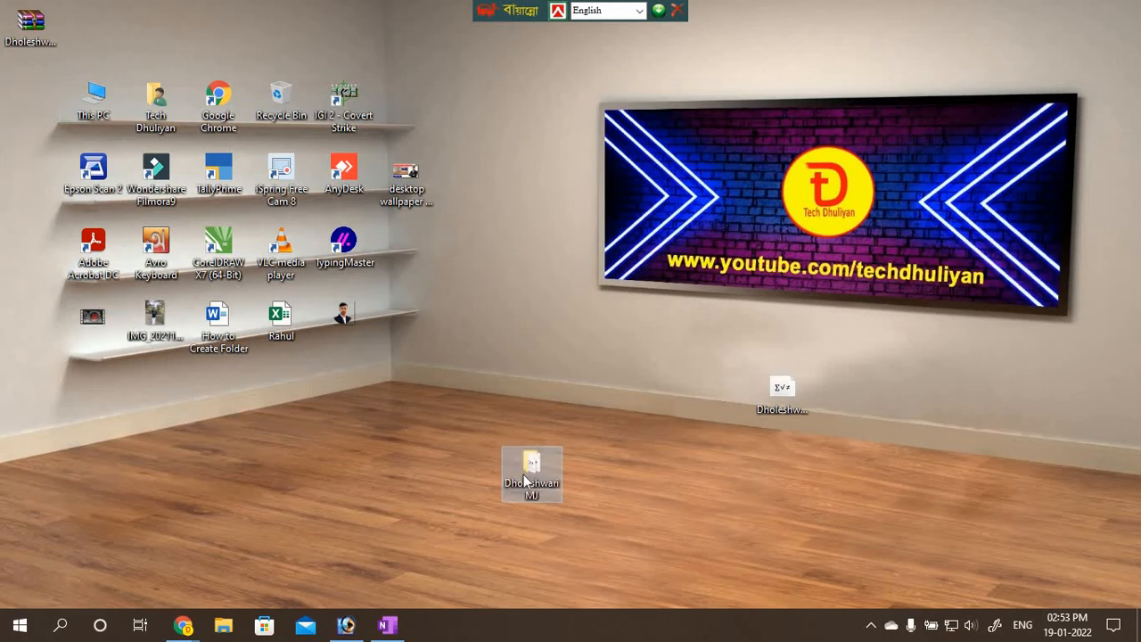
# Review the file actions available for all five font files in the extracted DholeshwariMJ folder, and close the folder.
pyautogui.doubleClick(533, 464)
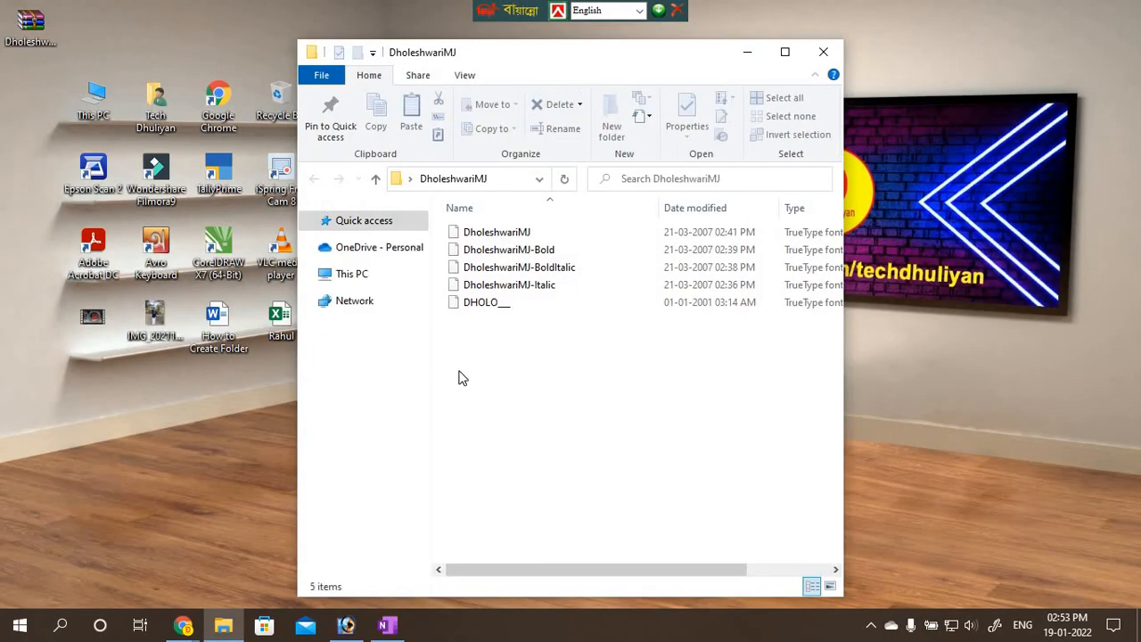
pyautogui.moveTo(475, 345); pyautogui.dragTo(483, 241)
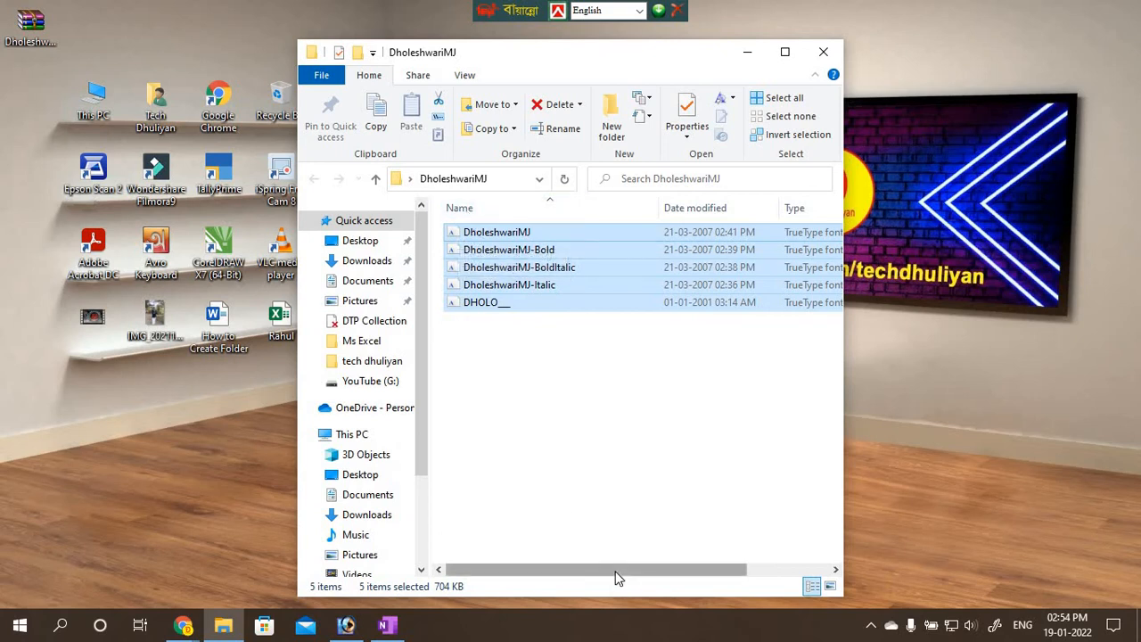
pyautogui.click(571, 399)
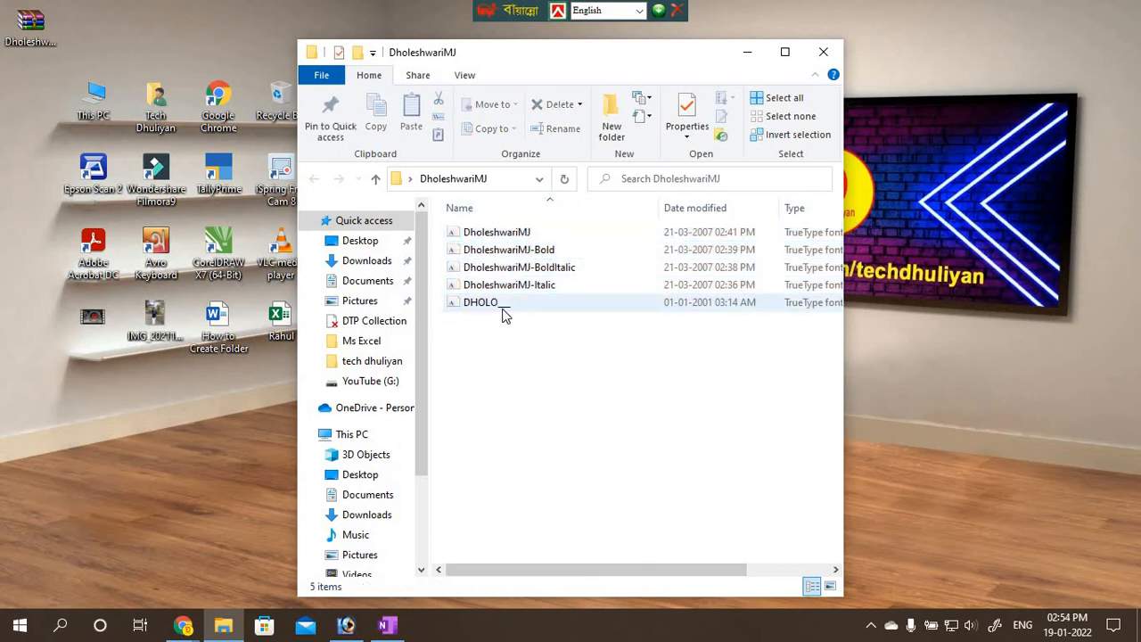
pyautogui.moveTo(469, 323); pyautogui.dragTo(477, 228)
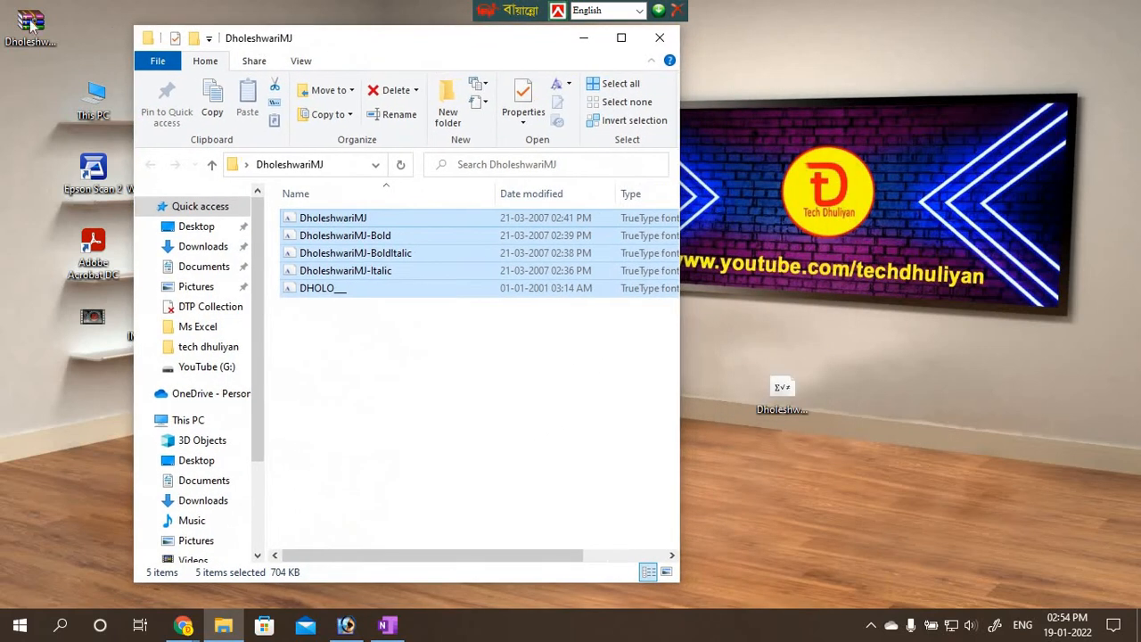
pyautogui.moveTo(479, 44); pyautogui.dragTo(423, 50)
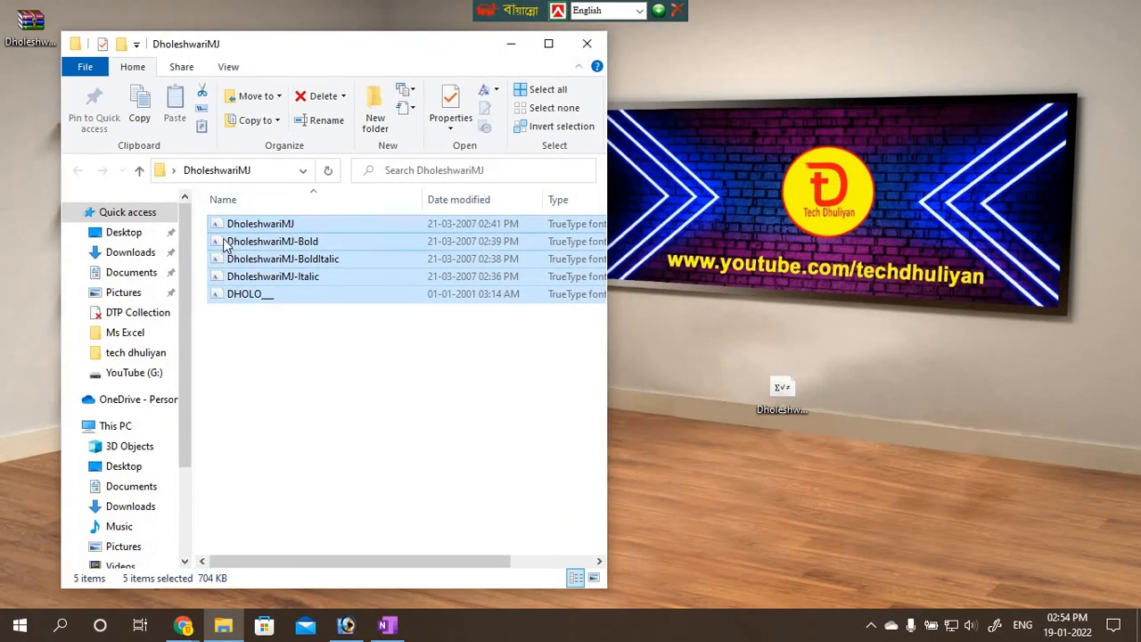
pyautogui.rightClick(225, 283)
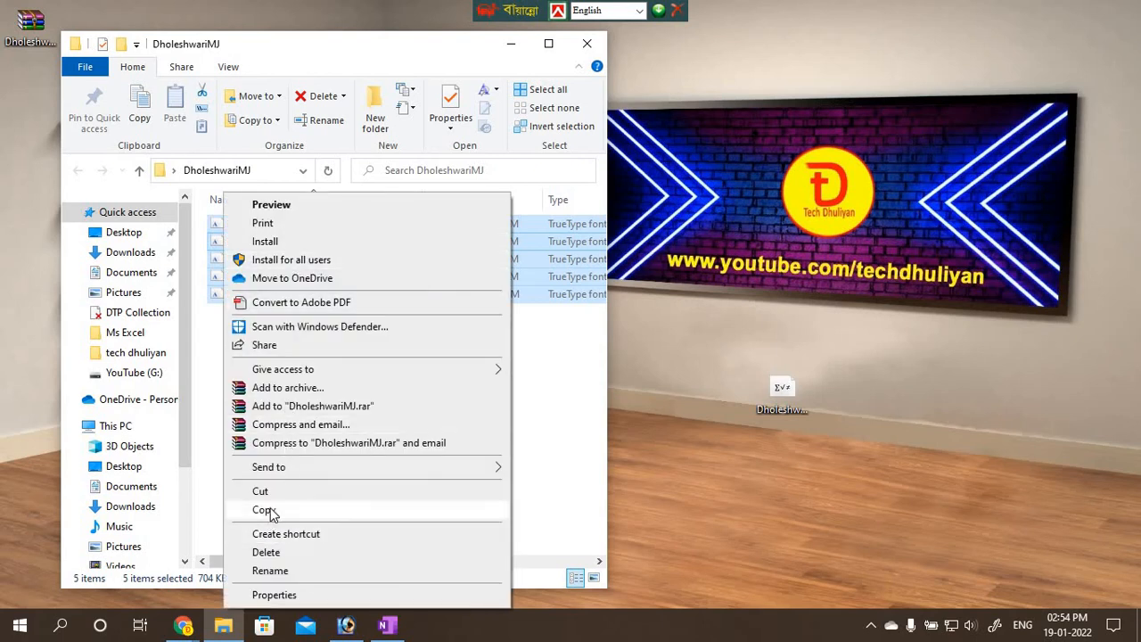
pyautogui.click(588, 44)
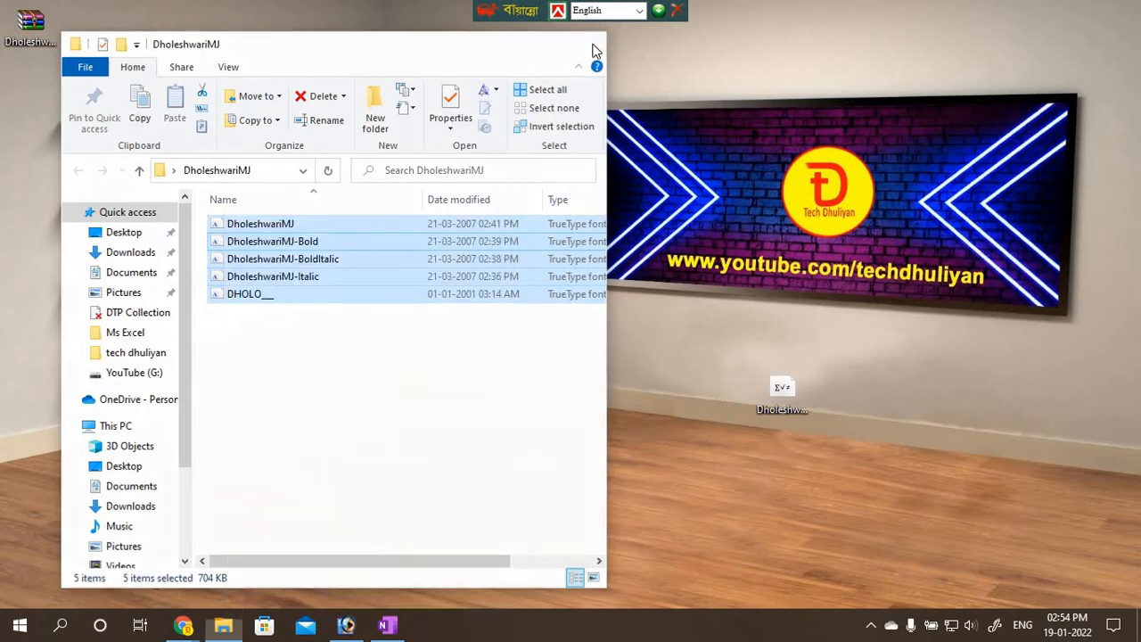
pyautogui.click(588, 44)
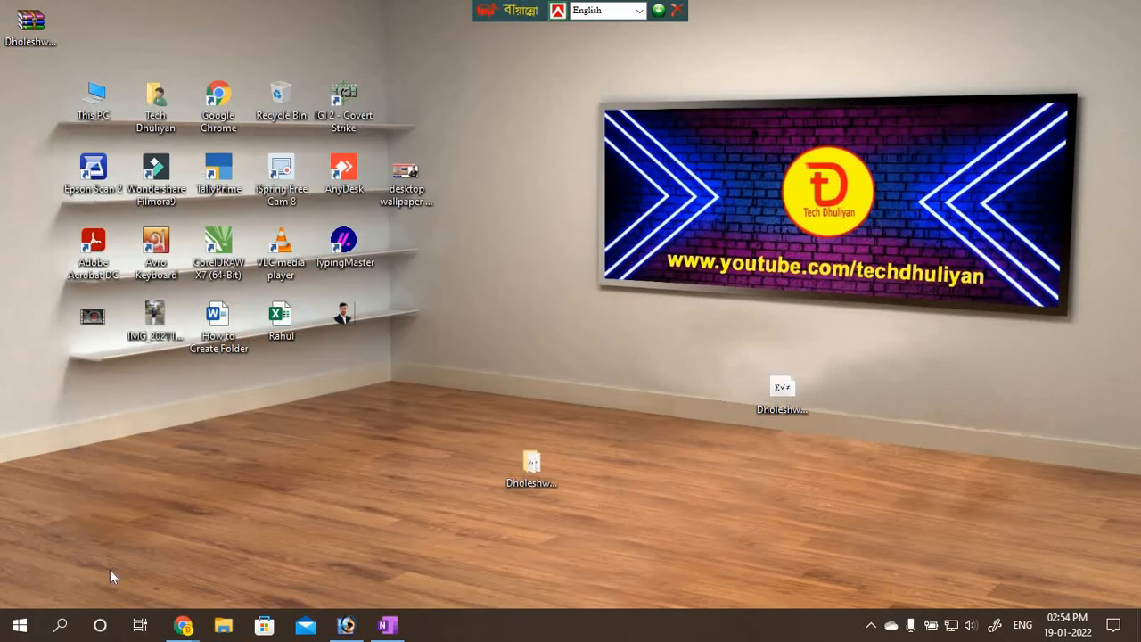
# Open Control Panel from the Windows System group of installed programs.
pyautogui.click(10, 630)
pyautogui.scroll(-4, 234, 245)
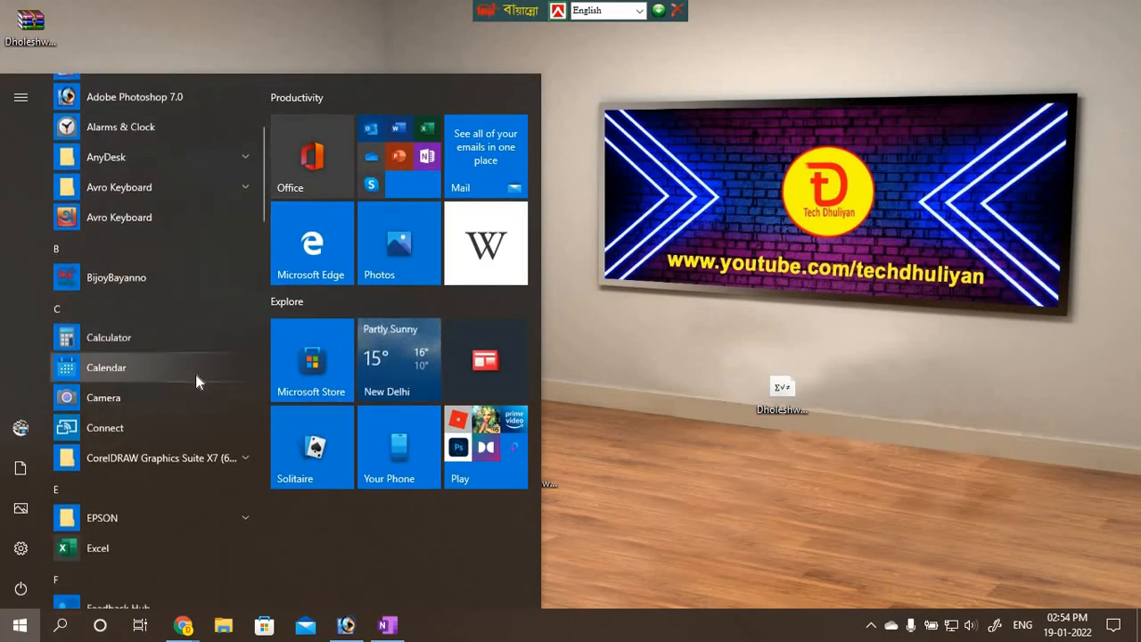
pyautogui.scroll(-10, 196, 381)
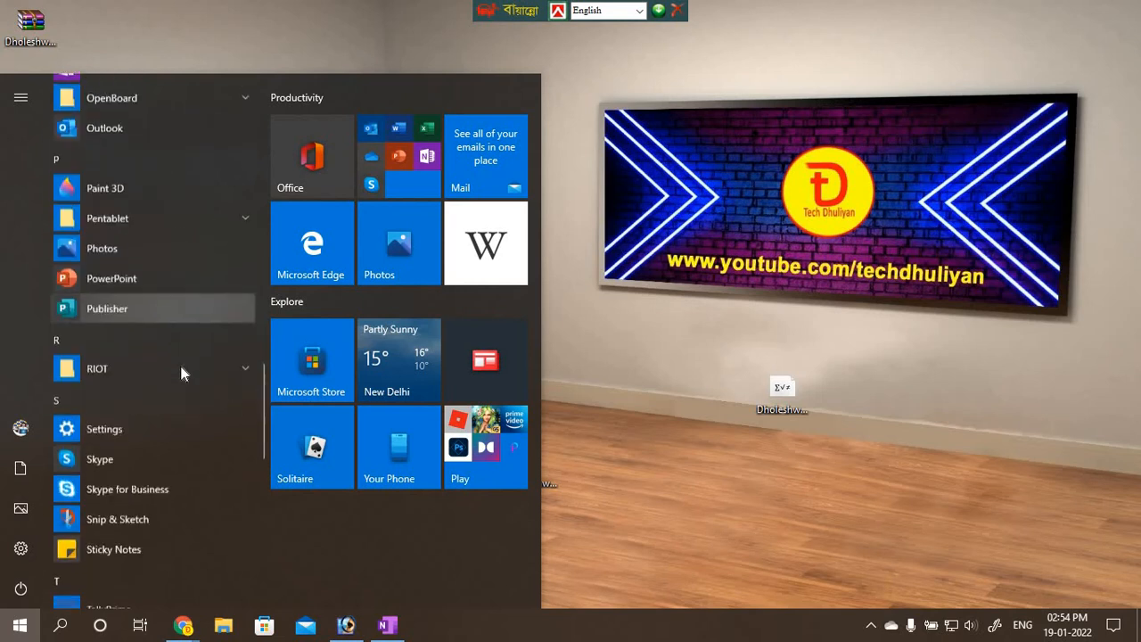
pyautogui.scroll(-8, 181, 373)
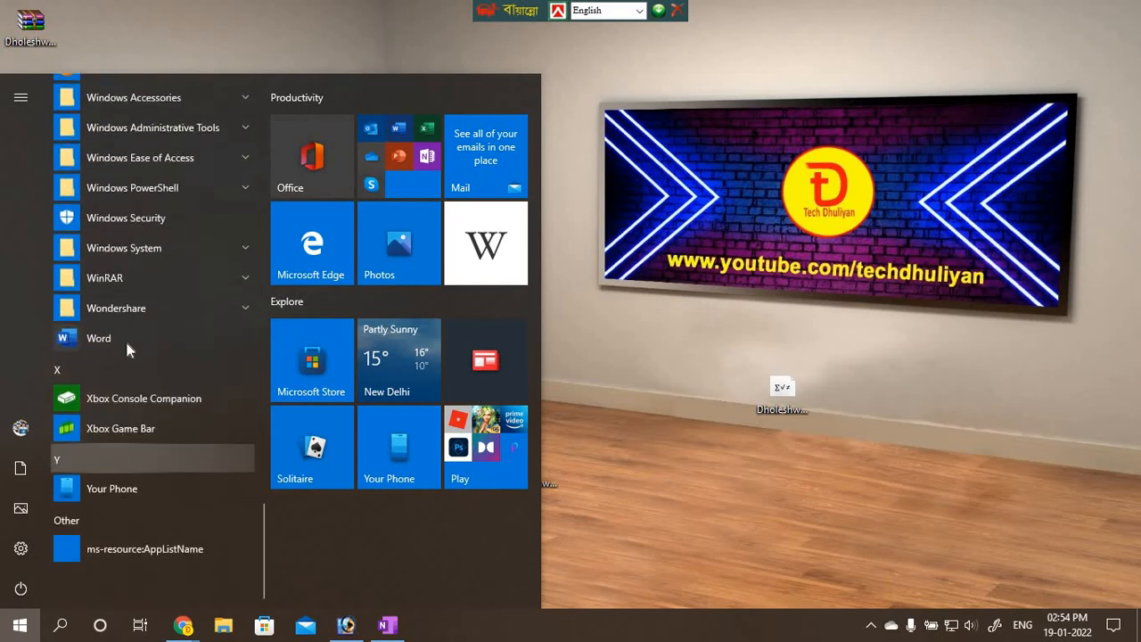
pyautogui.click(142, 250)
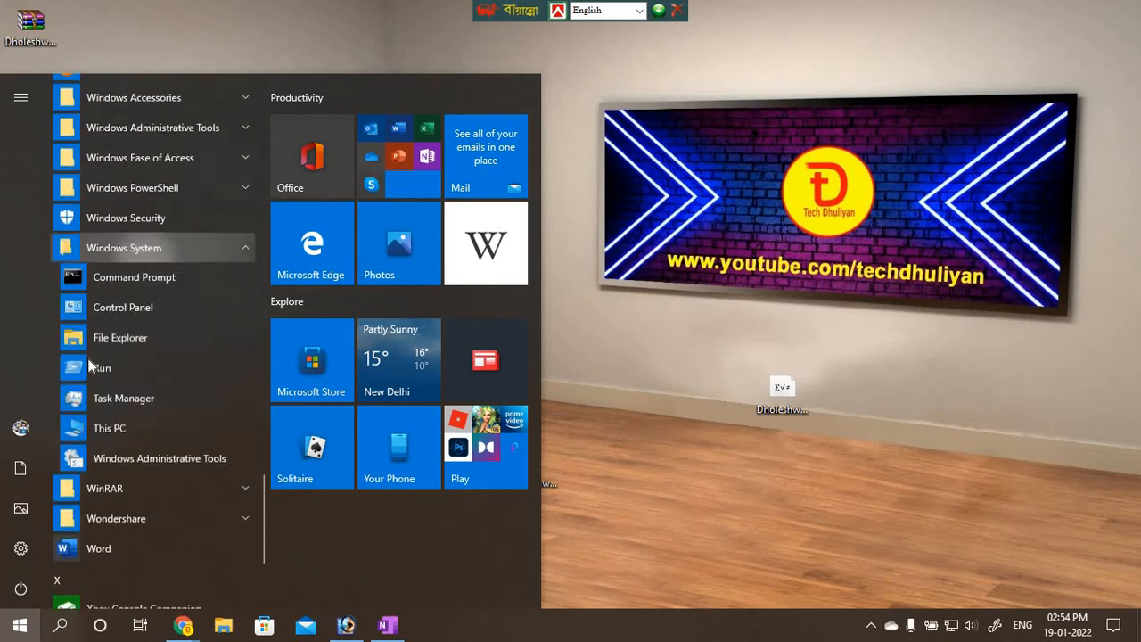
pyautogui.click(122, 309)
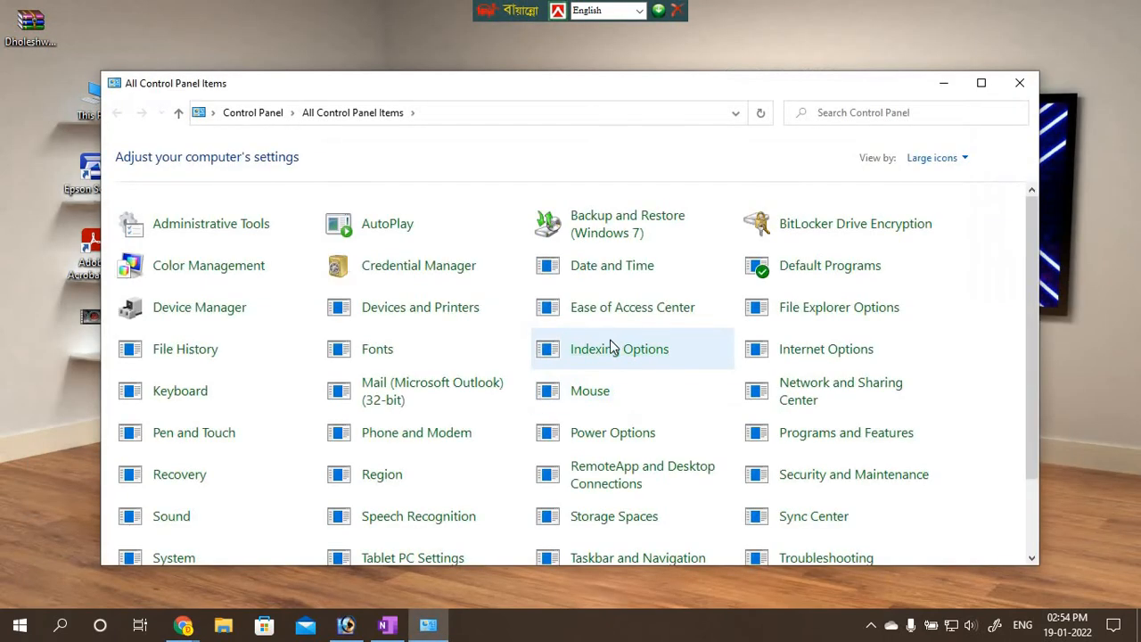
# Switch the Control Panel items to Category view and back to Large icons.
pyautogui.moveTo(789, 85); pyautogui.dragTo(784, 44)
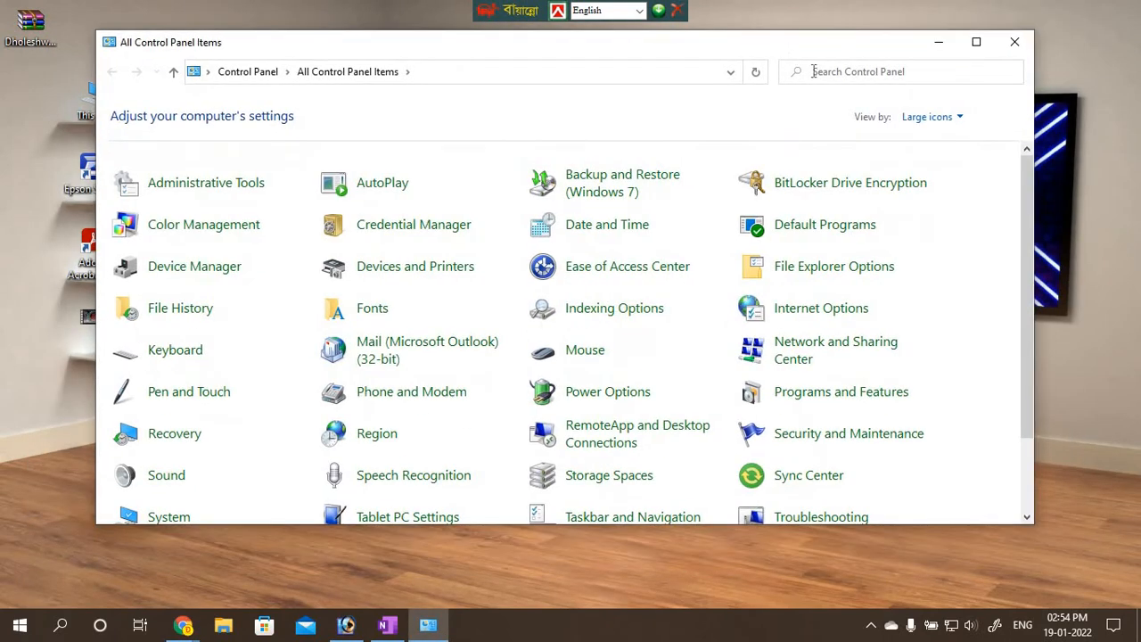
pyautogui.click(959, 121)
pyautogui.click(944, 138)
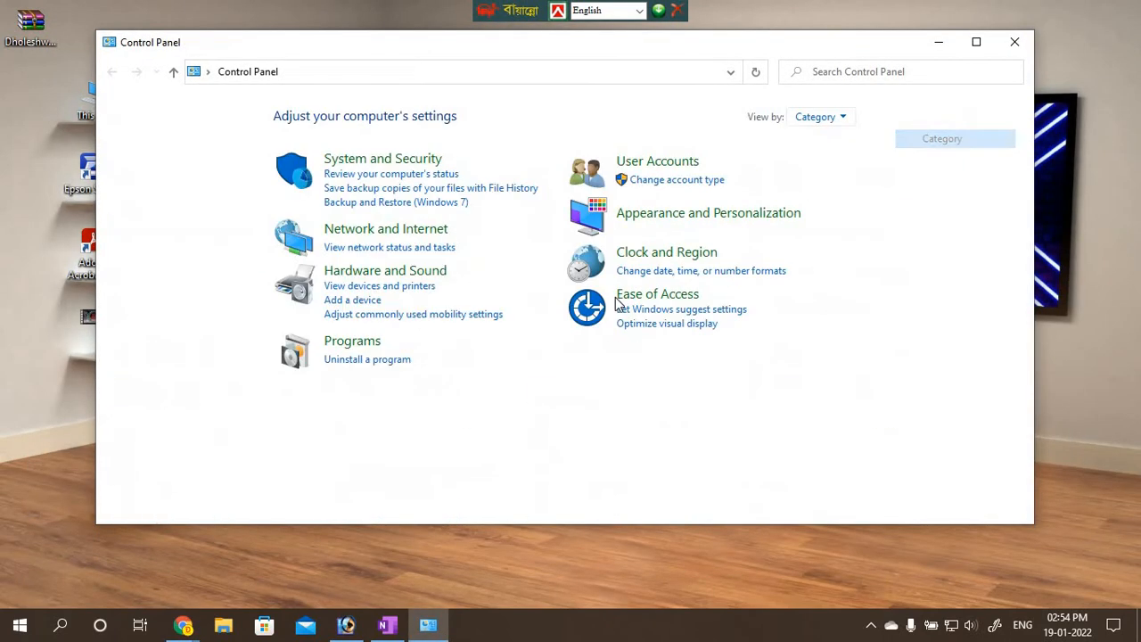
pyautogui.click(834, 124)
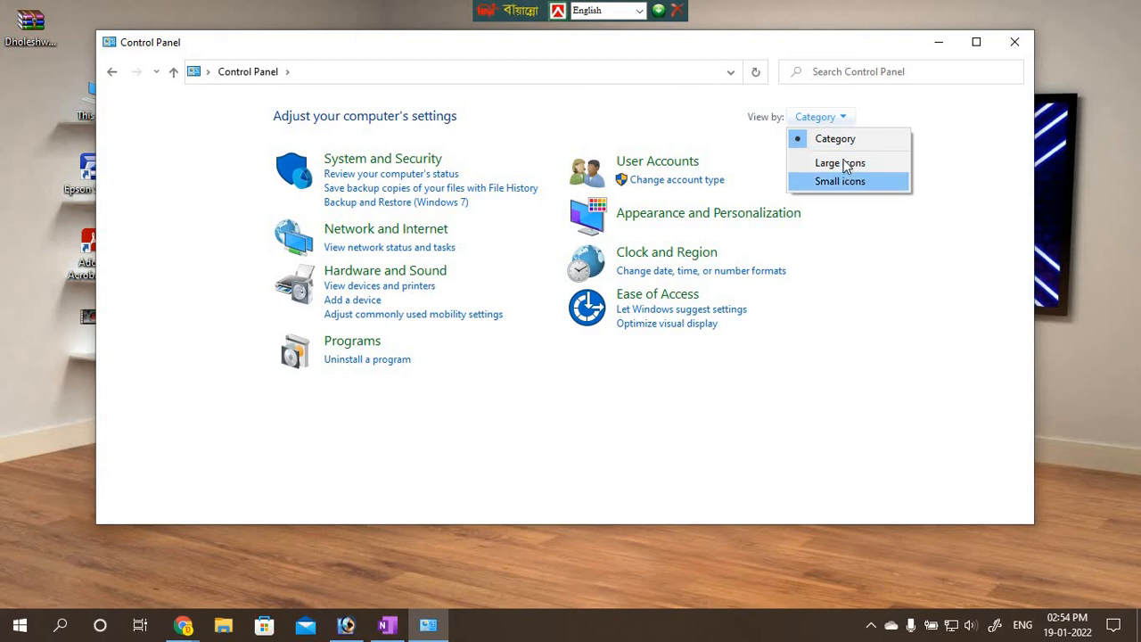
pyautogui.click(840, 163)
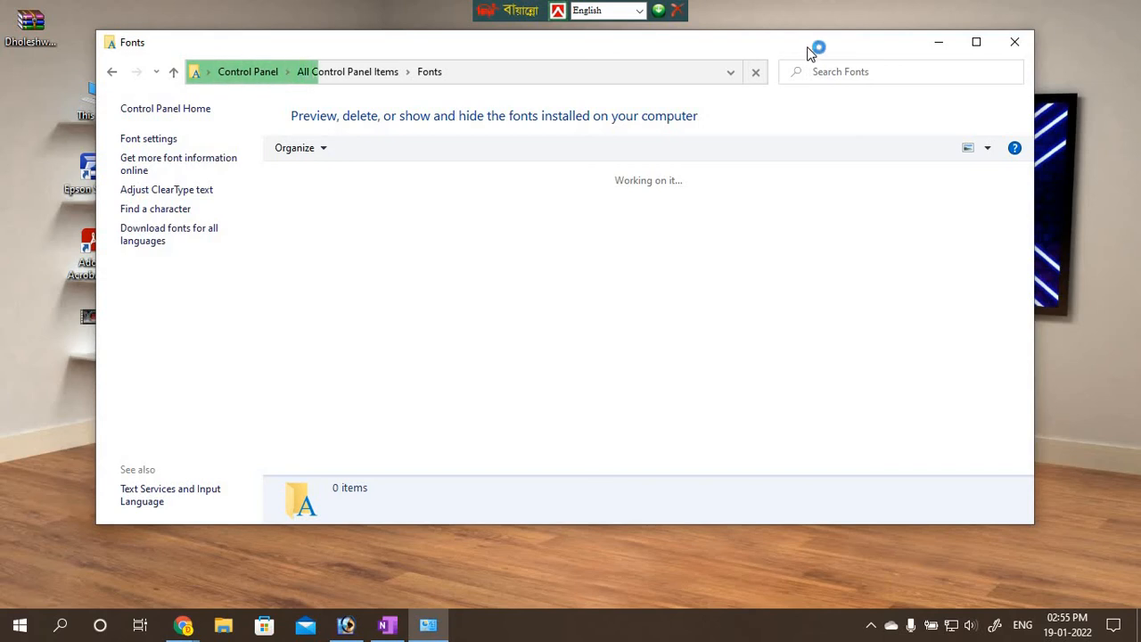
# Maximize the Fonts window, browse the installed fonts as far as the DholeshwariMJ entries, and close the window.
pyautogui.moveTo(810, 52); pyautogui.dragTo(778, 43)
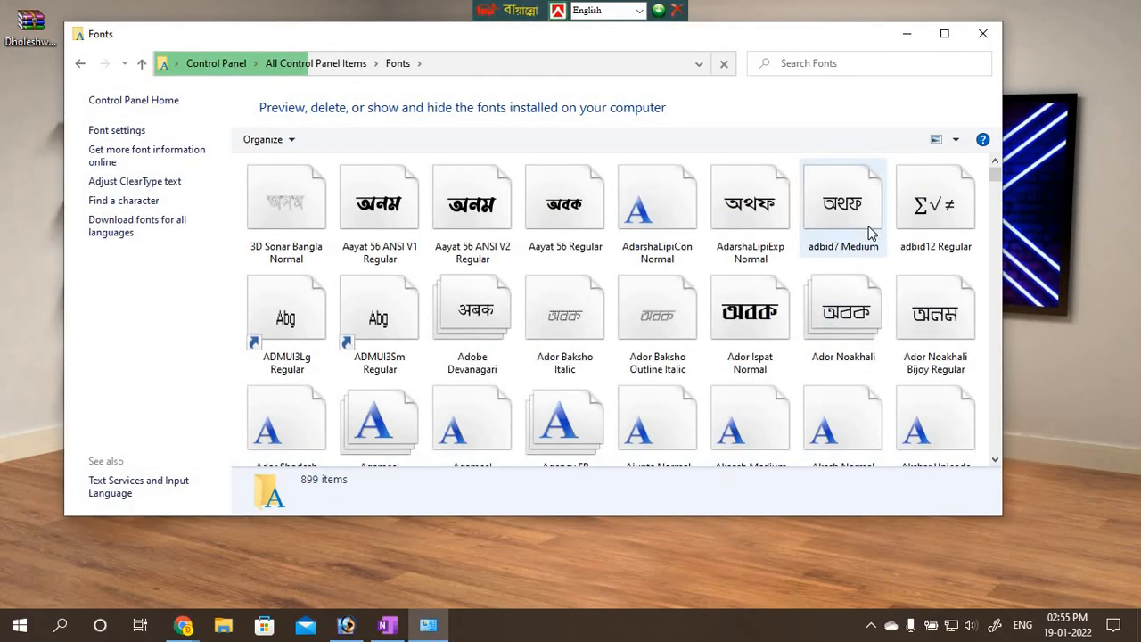
pyautogui.click(945, 34)
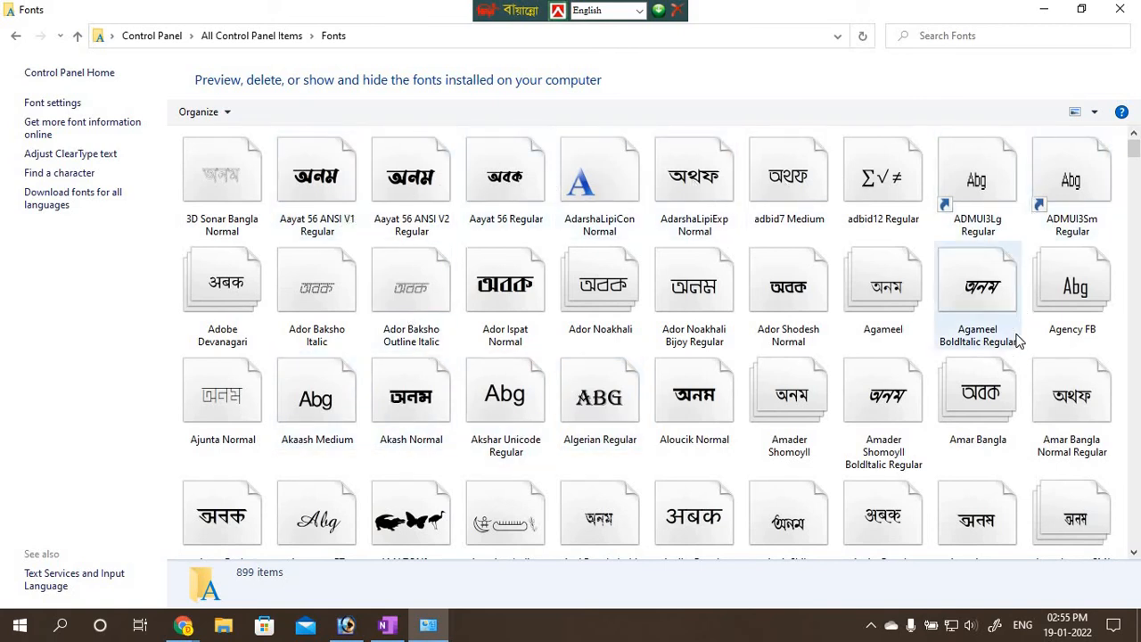
pyautogui.scroll(-4, 1011, 356)
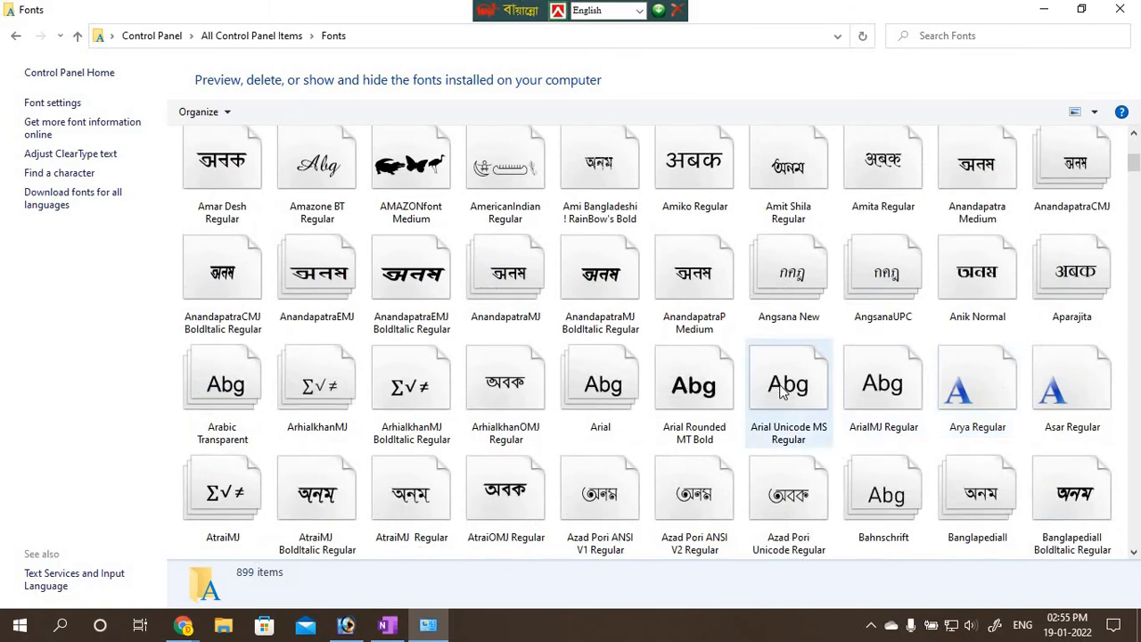
pyautogui.scroll(-8, 785, 384)
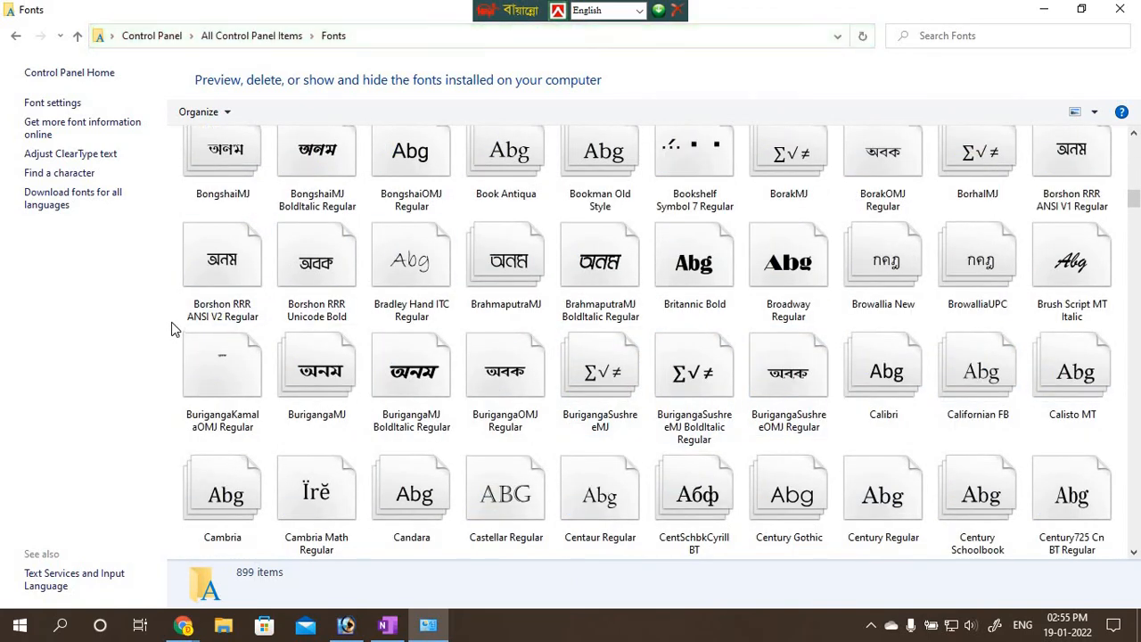
pyautogui.rightClick(173, 325)
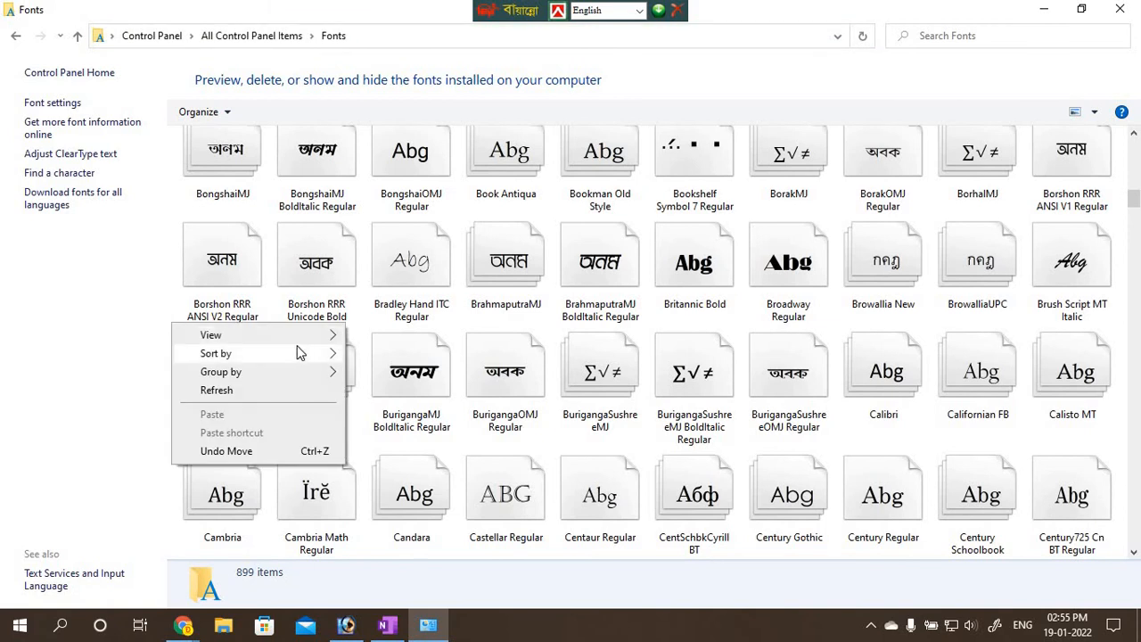
pyautogui.click(141, 354)
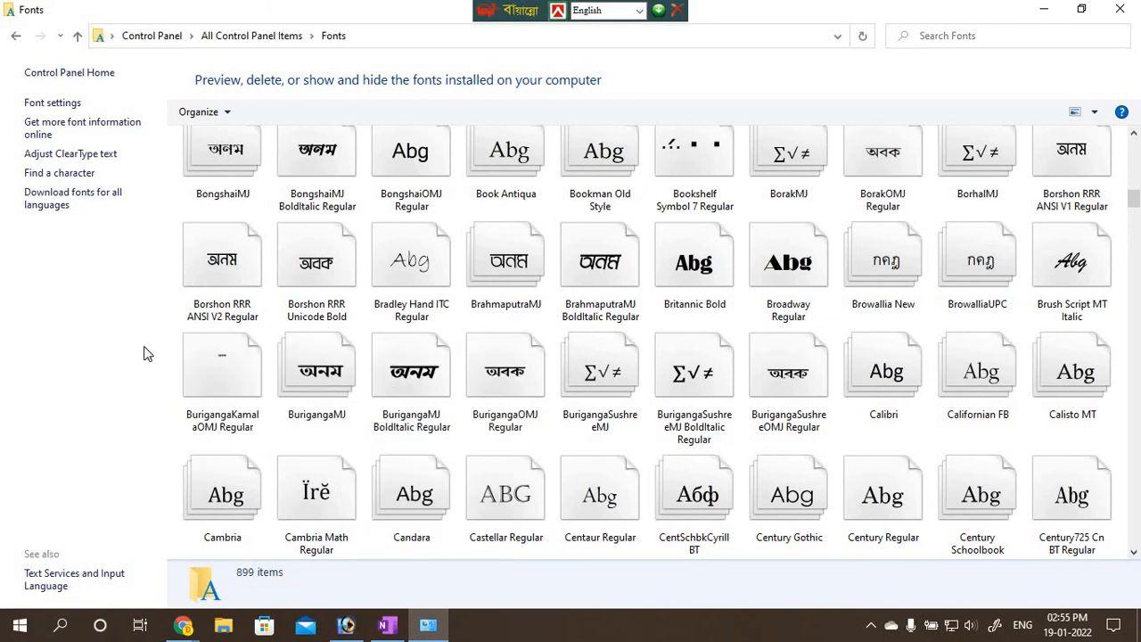
pyautogui.scroll(-7, 839, 371)
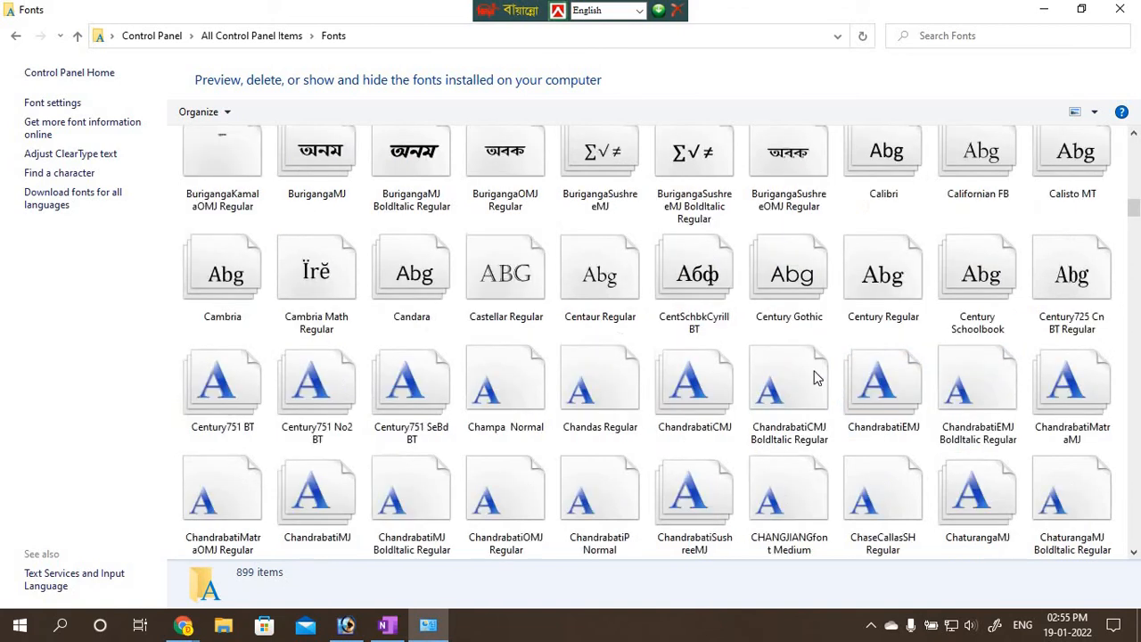
pyautogui.scroll(-2, 774, 379)
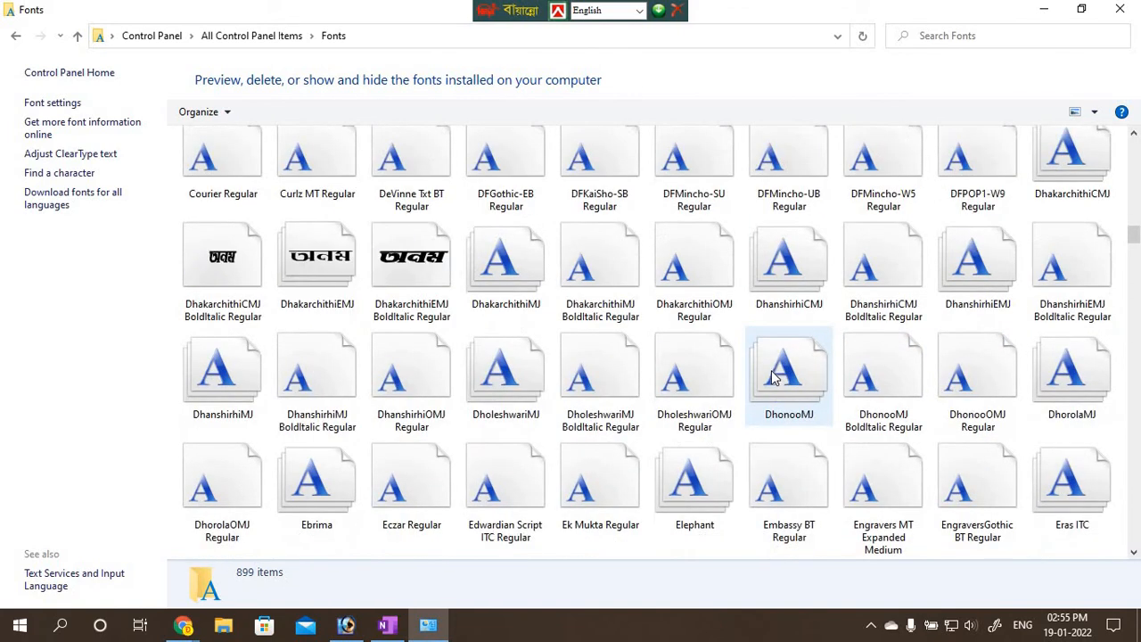
pyautogui.click(1123, 10)
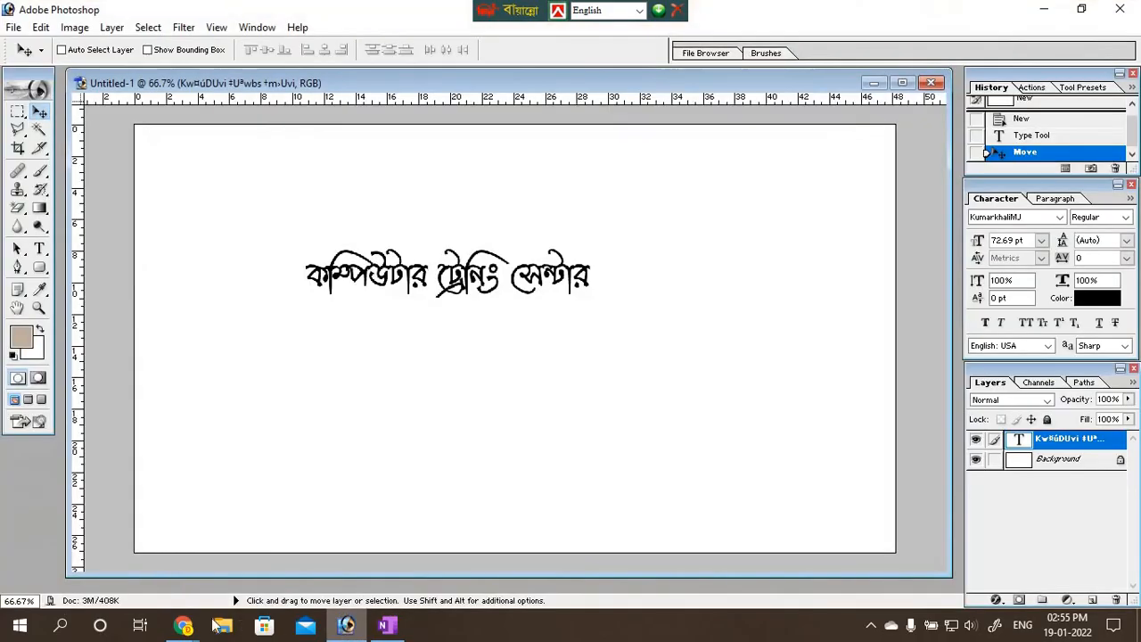
# Close the DholeshwariMJ font download page in Chrome and switch back to Photoshop.
pyautogui.click(186, 626)
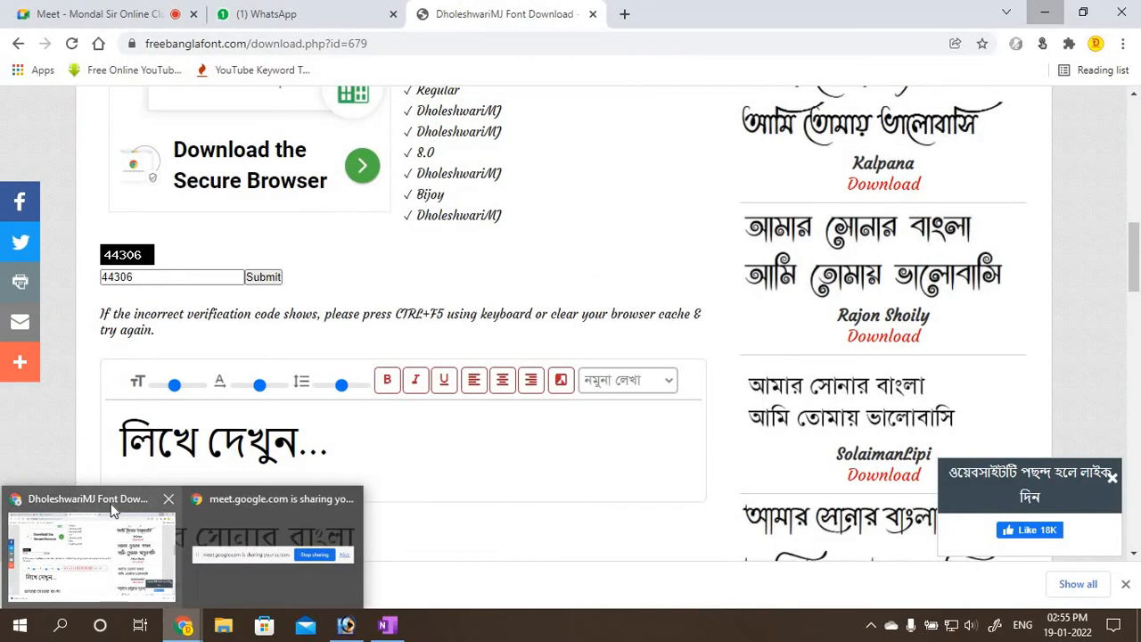
pyautogui.click(112, 510)
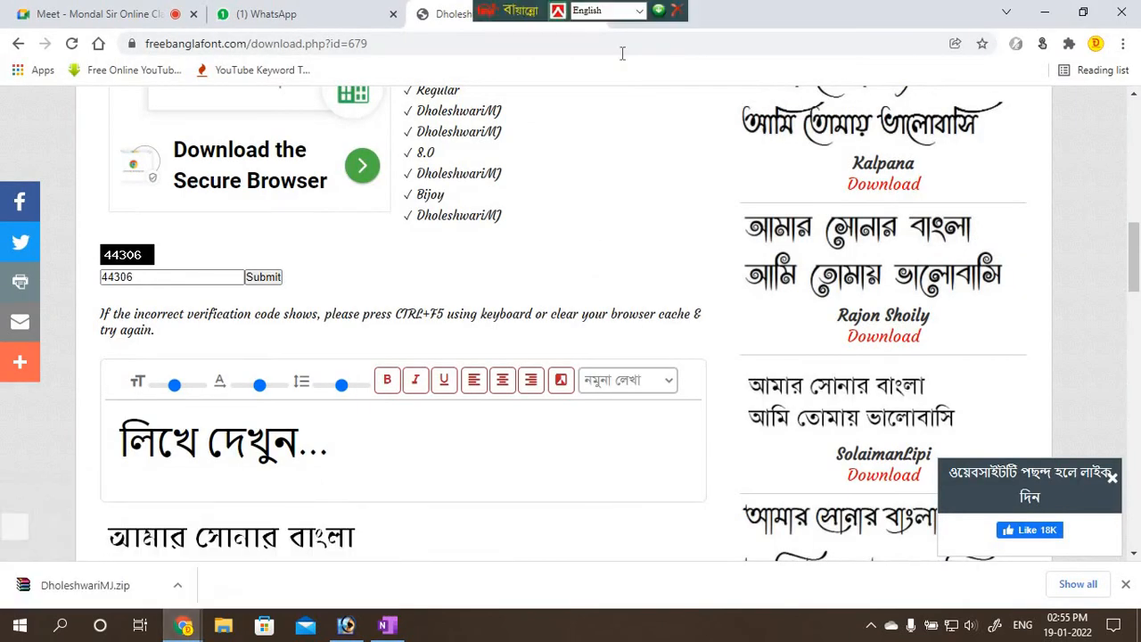
pyautogui.moveTo(515, 9); pyautogui.dragTo(628, 17)
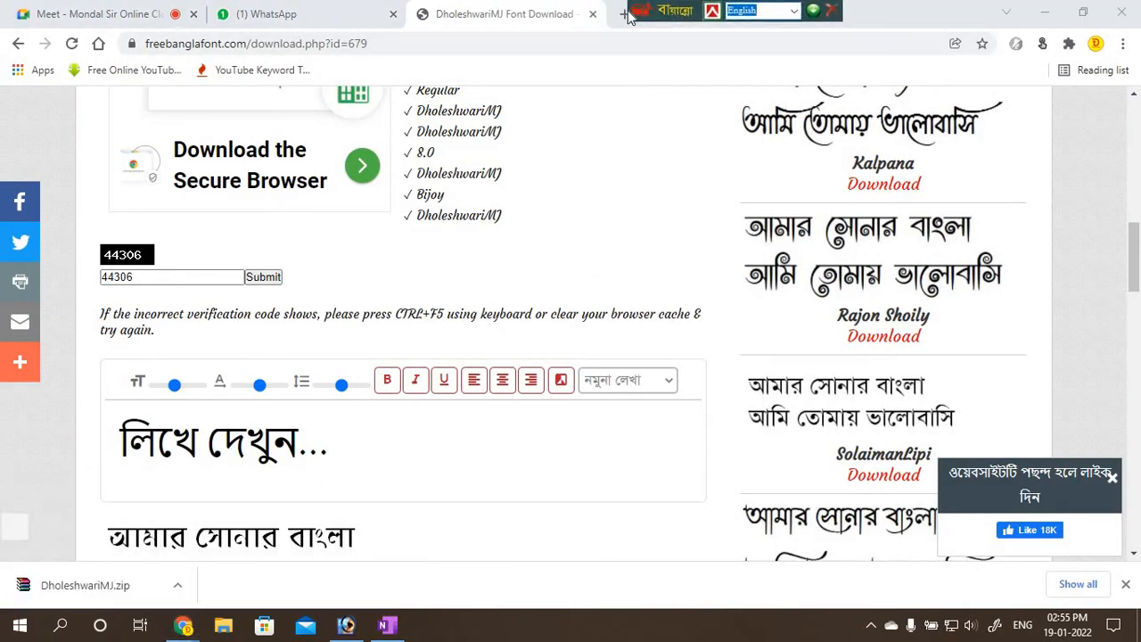
pyautogui.click(593, 14)
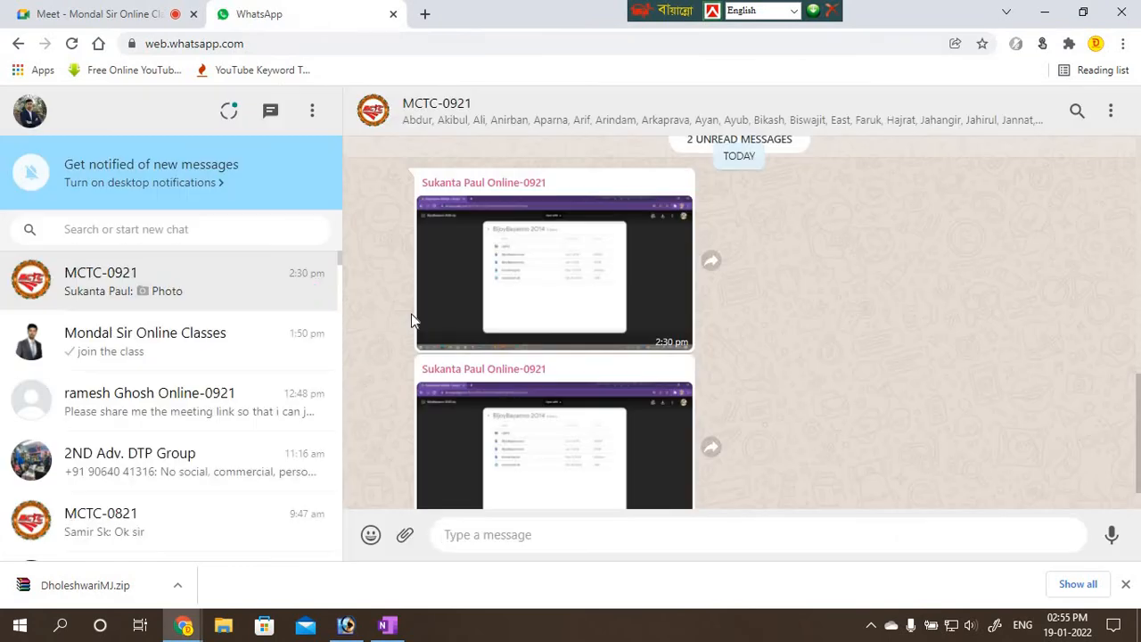
pyautogui.click(347, 625)
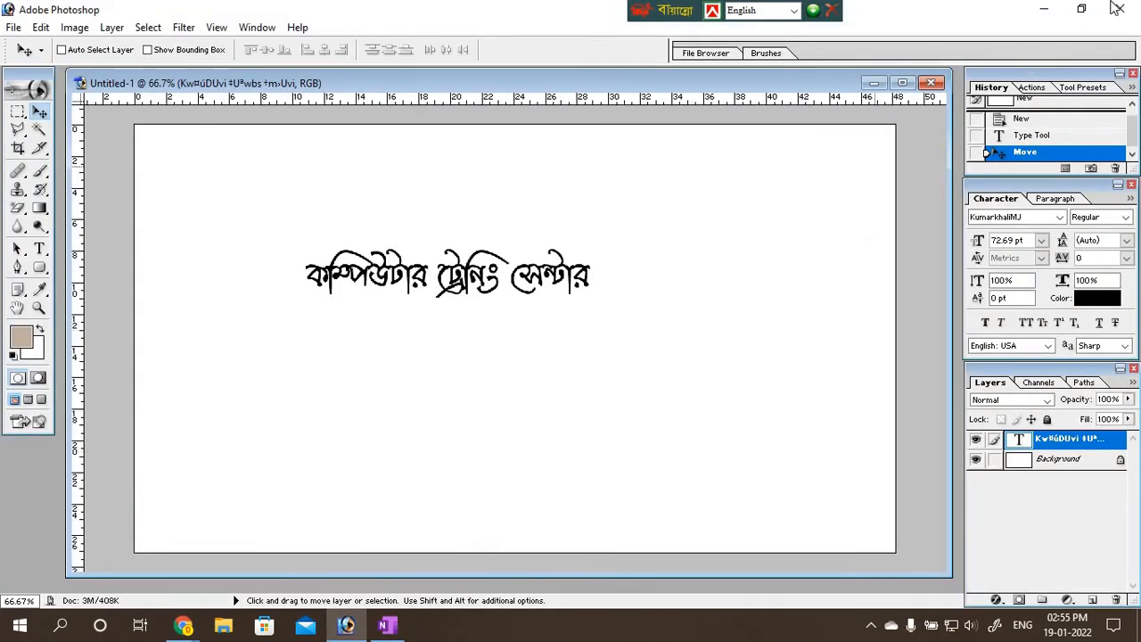
# Minimize Photoshop and Chrome to reach the desktop, and copy the DholeshwariMJ-Bold font file.
pyautogui.click(1044, 9)
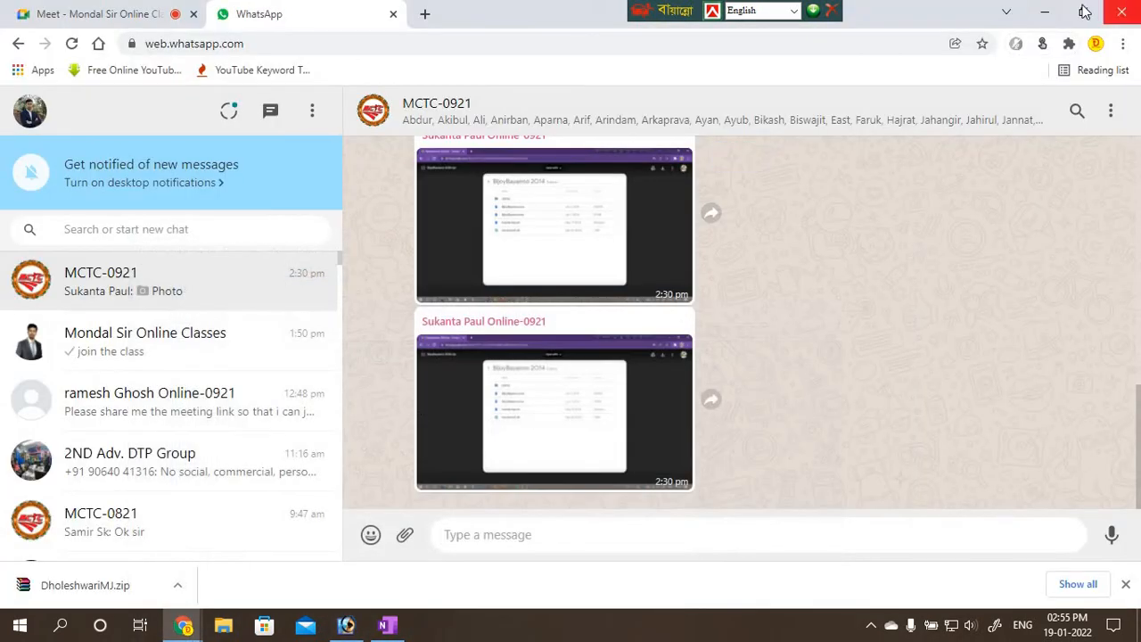
pyautogui.click(1049, 12)
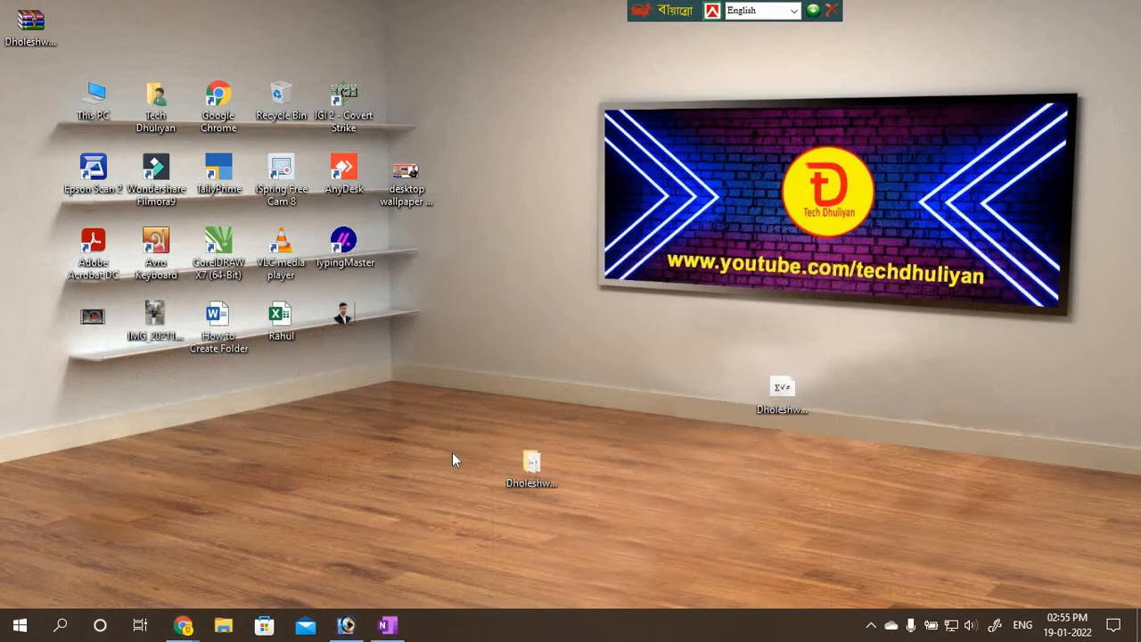
pyautogui.click(789, 385)
pyautogui.rightClick(785, 390)
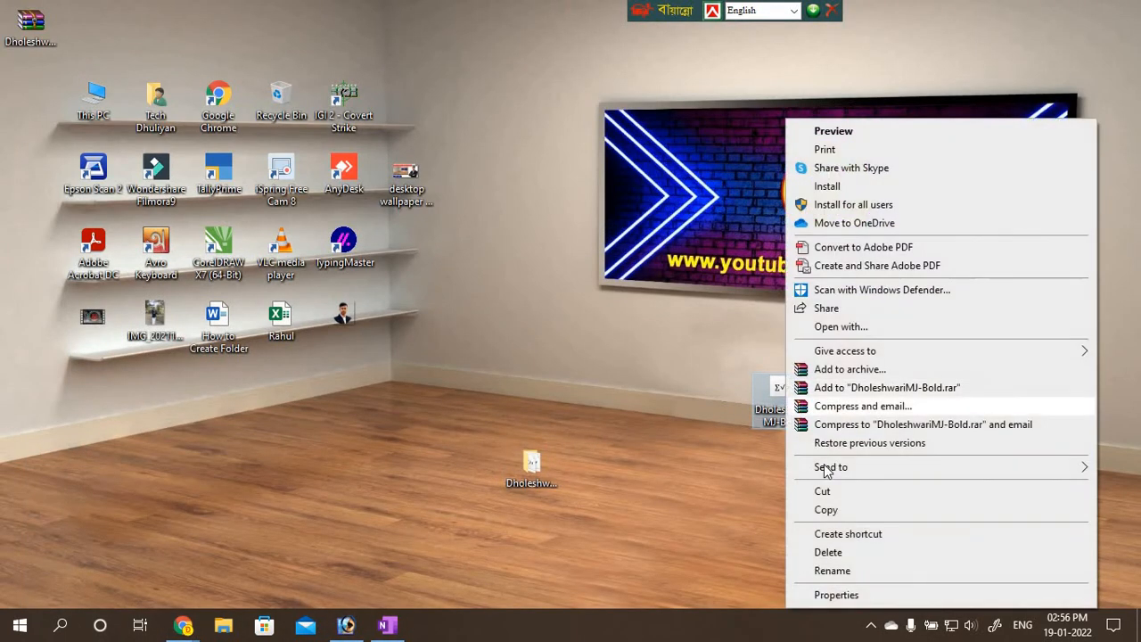
pyautogui.click(831, 510)
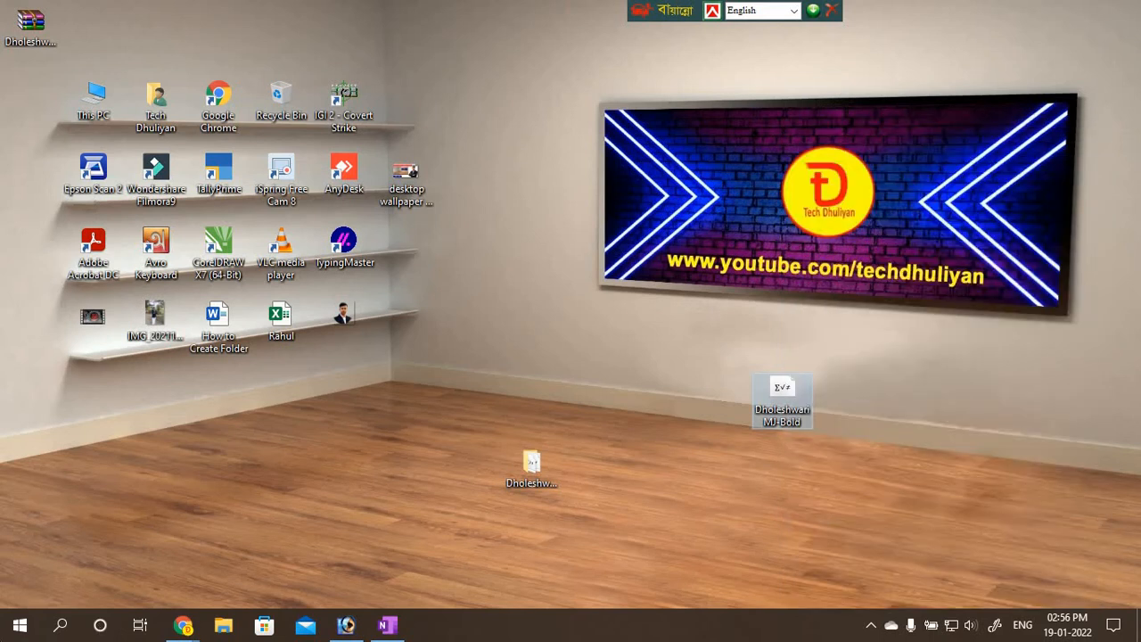
# Open Control Panel from the Windows System group, go into its Fonts folder and maximize the window.
pyautogui.click(19, 626)
pyautogui.scroll(-10, 123, 444)
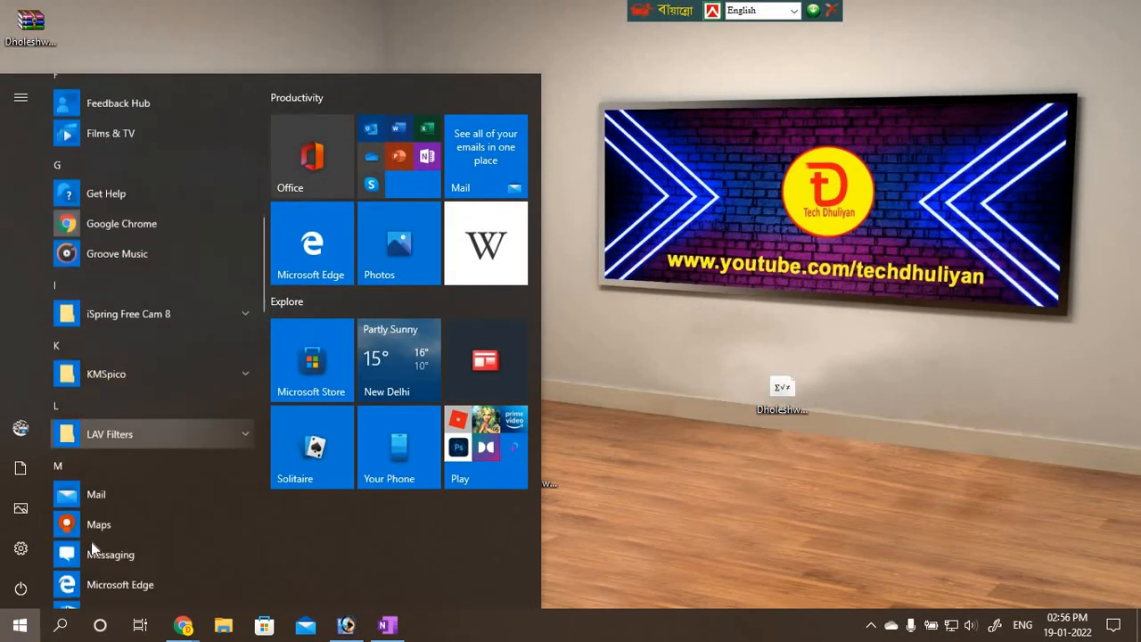
pyautogui.scroll(-15, 98, 546)
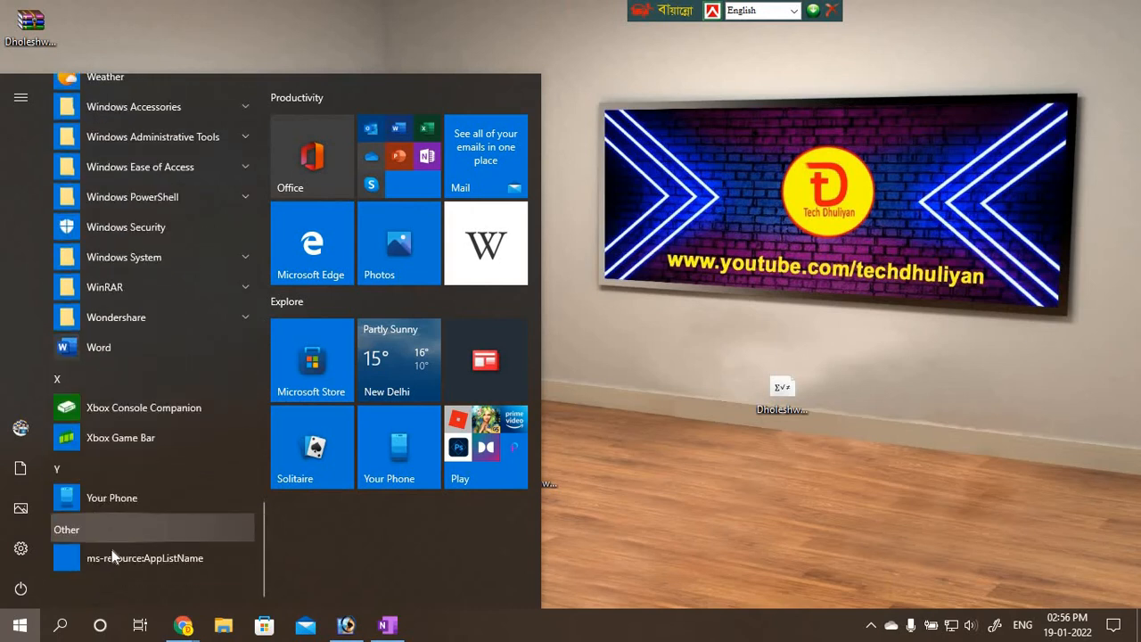
pyautogui.click(143, 251)
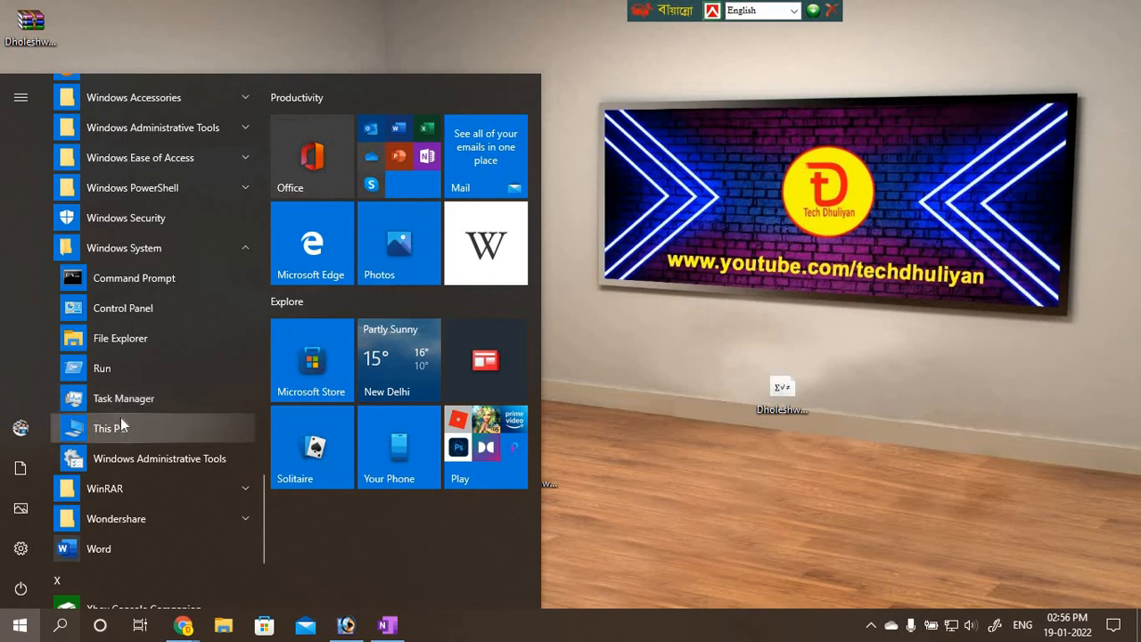
pyautogui.click(144, 310)
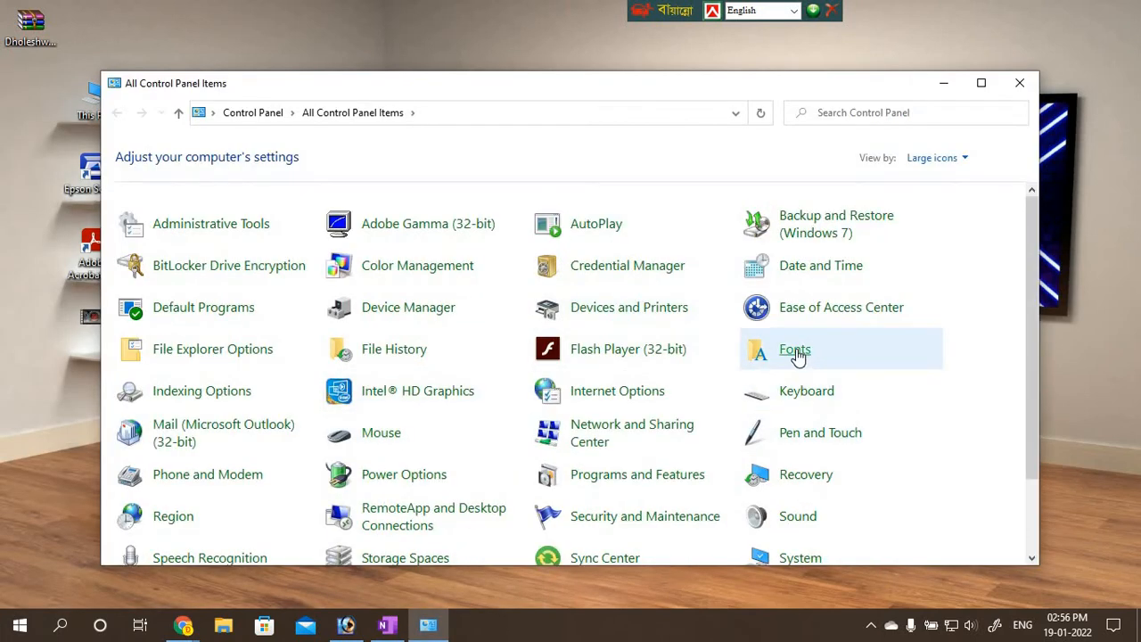
pyautogui.click(796, 351)
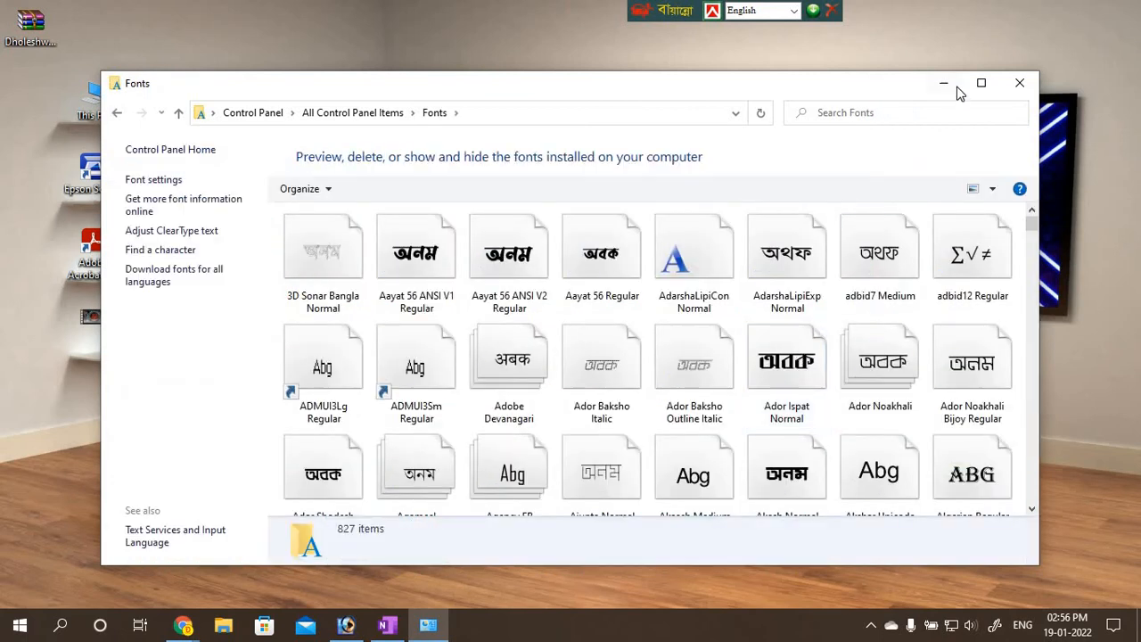
pyautogui.click(981, 84)
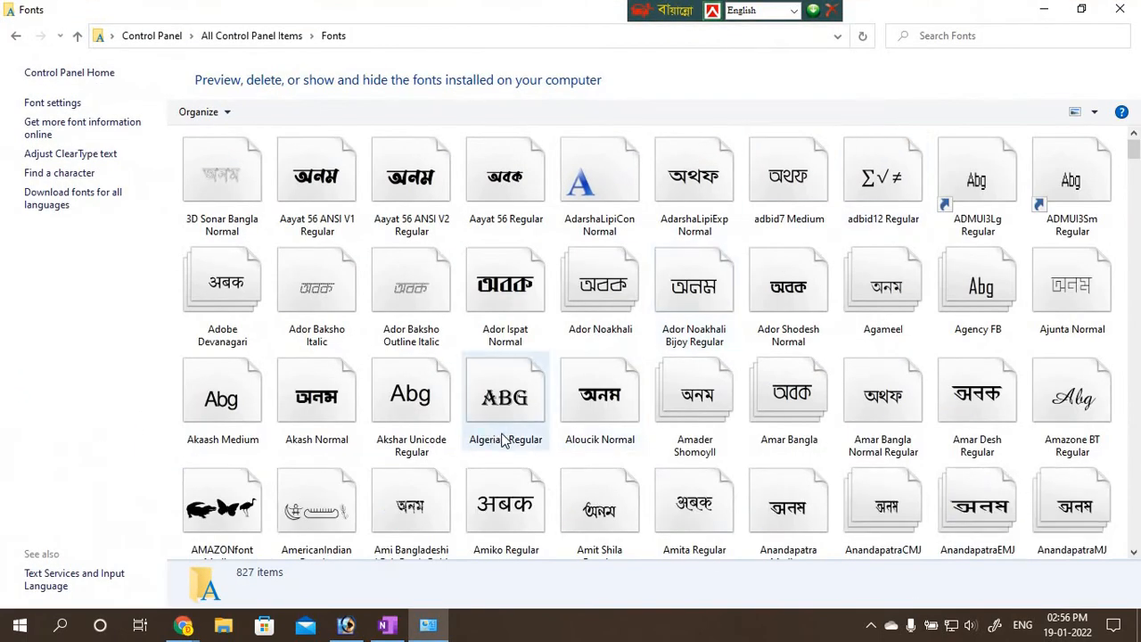
# Examine the installed fonts through to the end of the collection and back up to the Prosenjit border and symbol fonts.
pyautogui.scroll(-1, 486, 433)
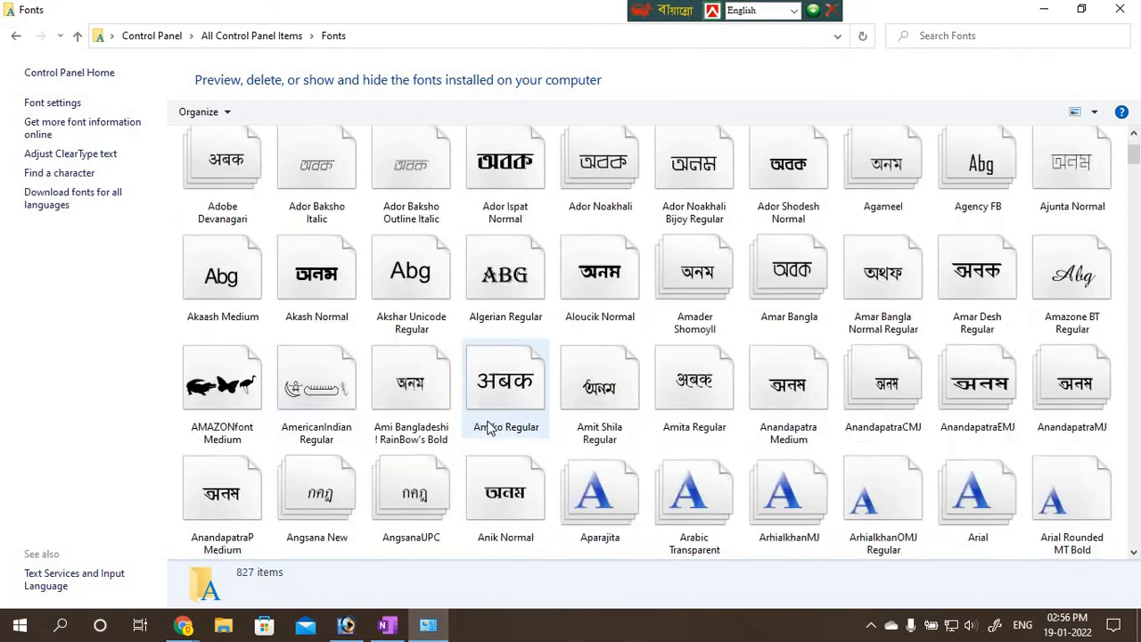
pyautogui.scroll(-15, 540, 406)
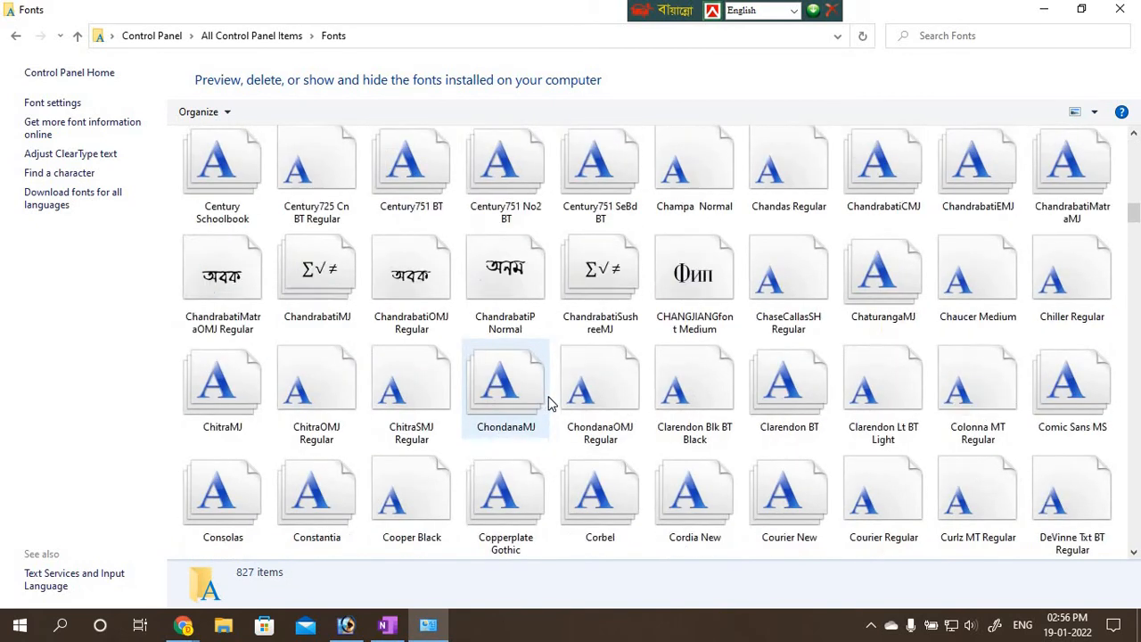
pyautogui.scroll(-15, 550, 405)
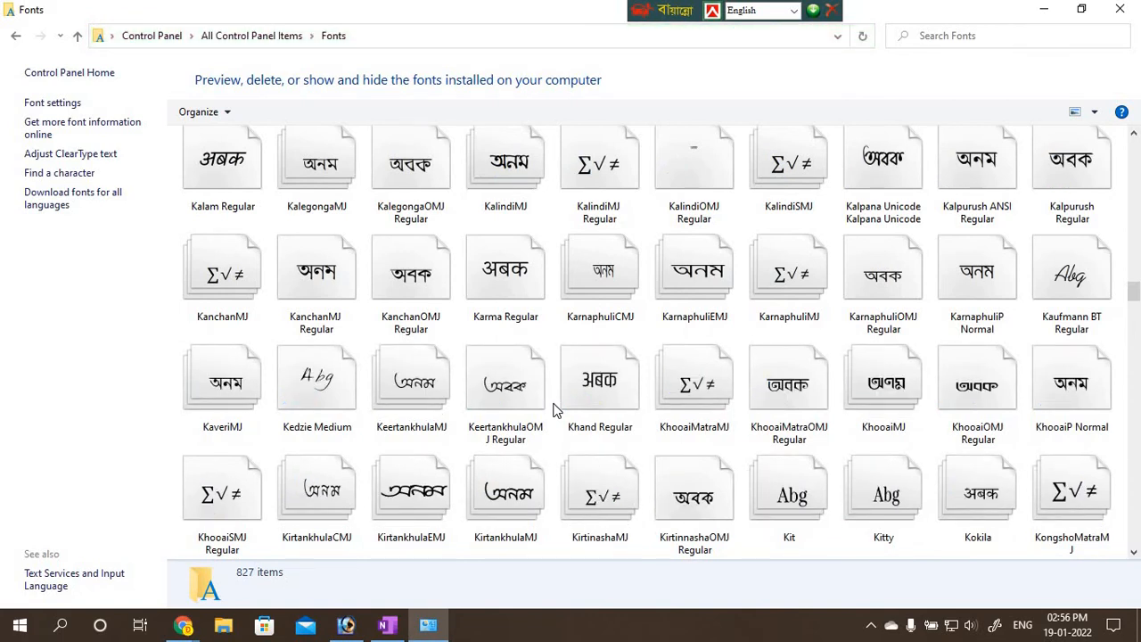
pyautogui.scroll(-10, 704, 384)
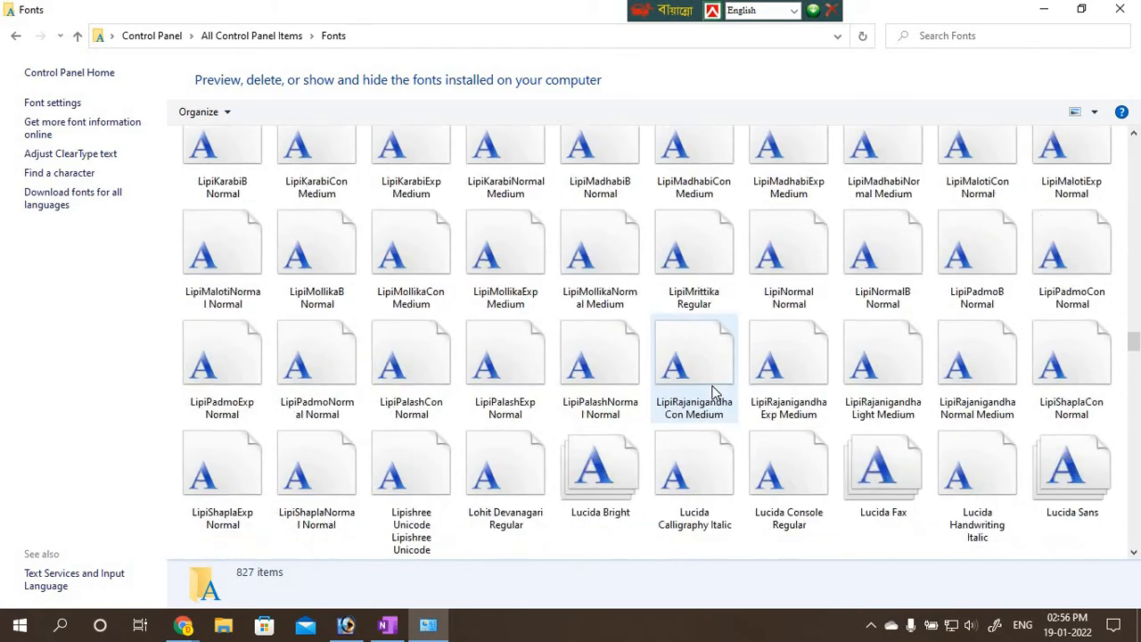
pyautogui.scroll(-15, 712, 393)
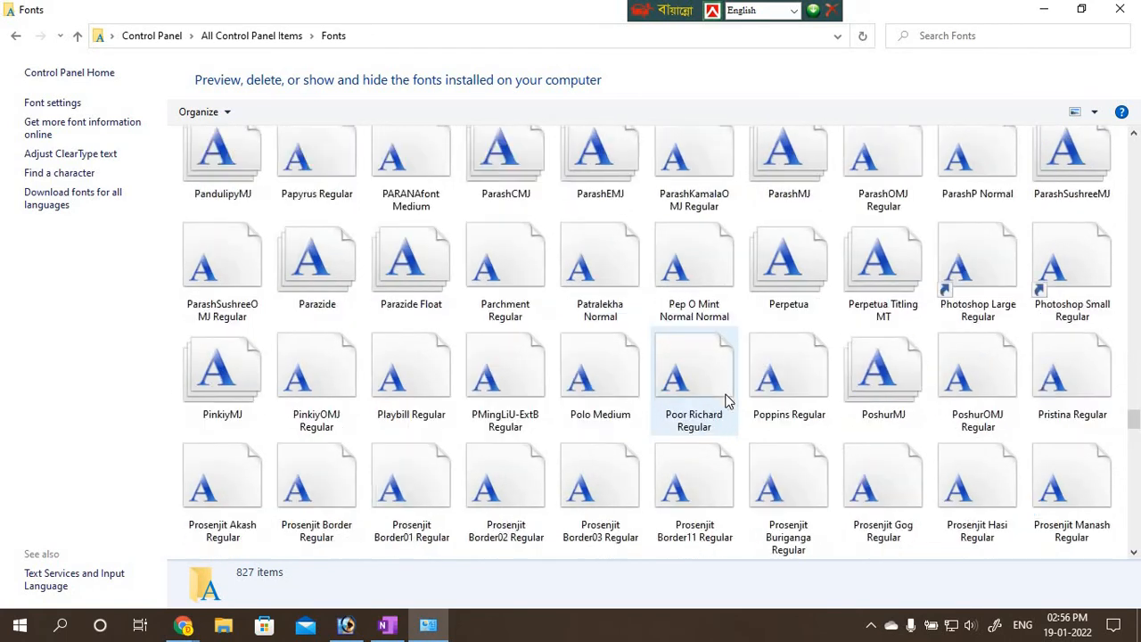
pyautogui.scroll(-10, 725, 401)
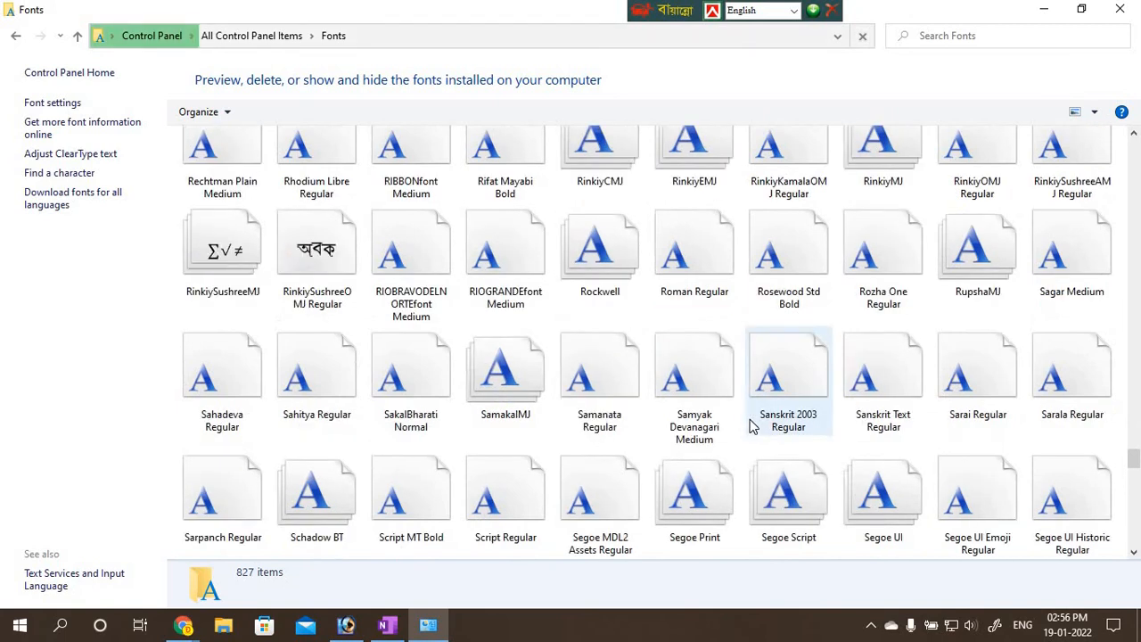
pyautogui.scroll(-15, 752, 427)
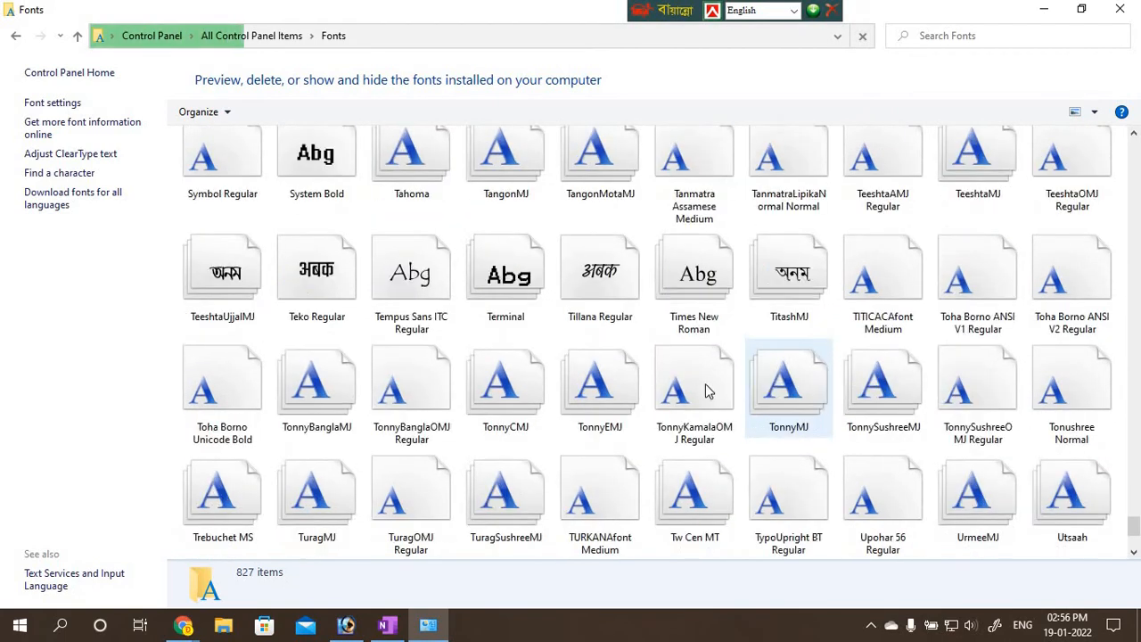
pyautogui.scroll(-3, 513, 517)
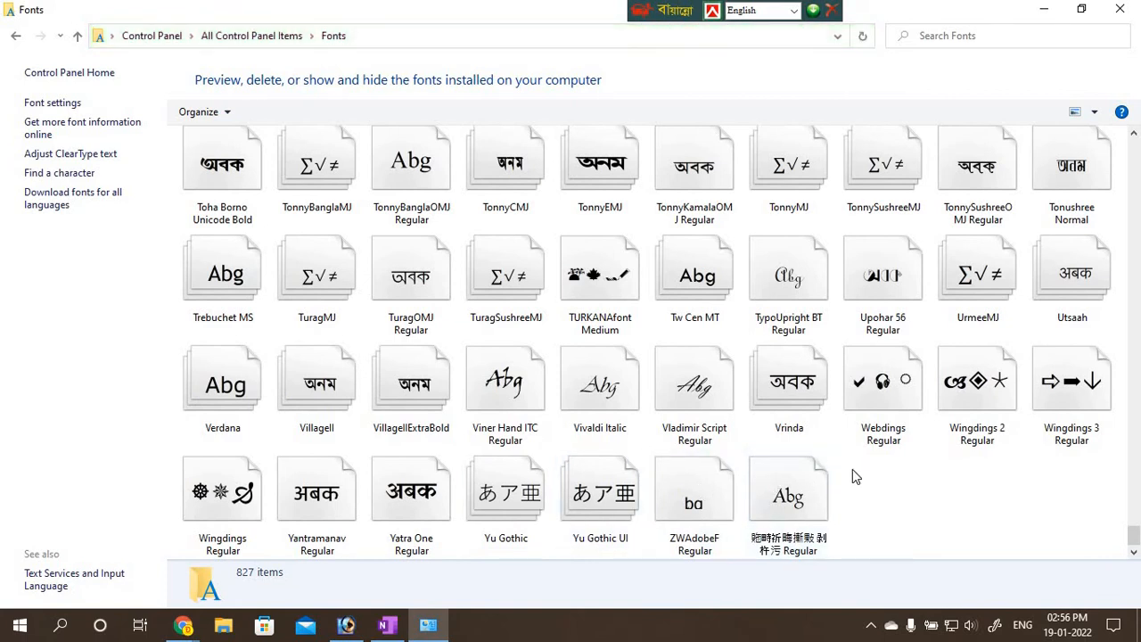
pyautogui.scroll(2, 853, 469)
pyautogui.scroll(-2, 853, 469)
pyautogui.scroll(1, 852, 477)
pyautogui.scroll(6, 854, 477)
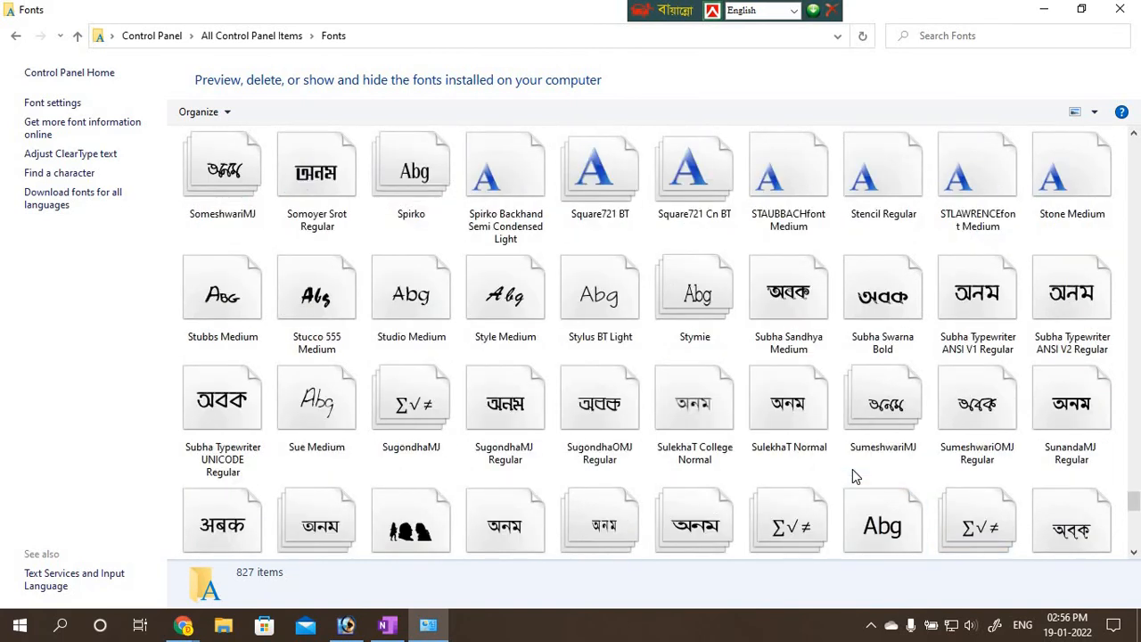
pyautogui.scroll(4, 852, 472)
pyautogui.scroll(7, 853, 472)
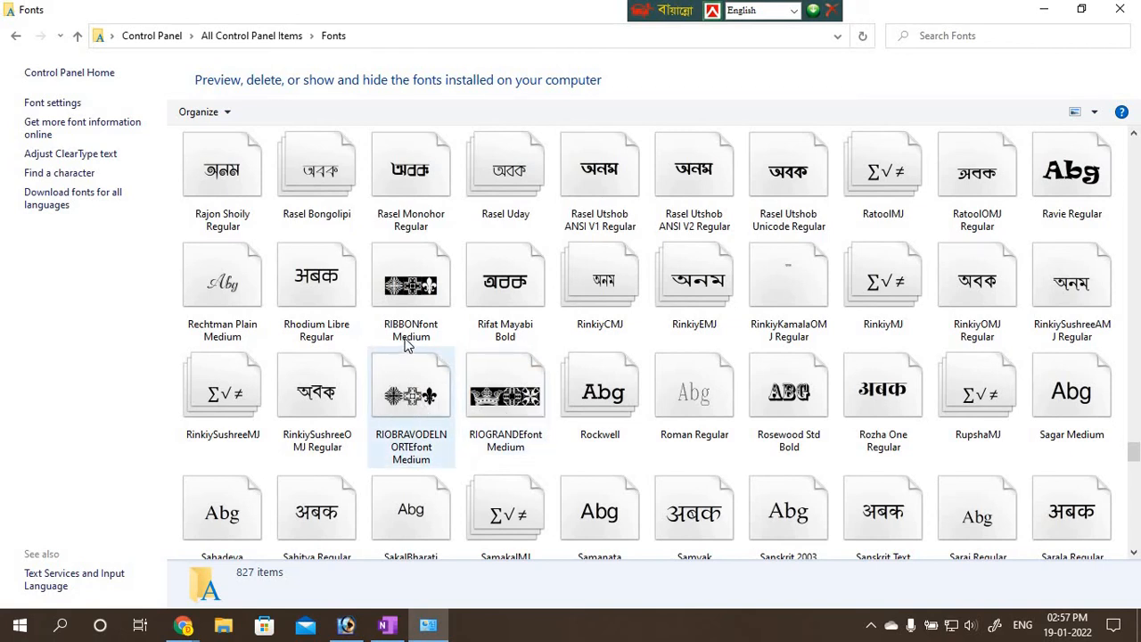
pyautogui.scroll(5, 410, 357)
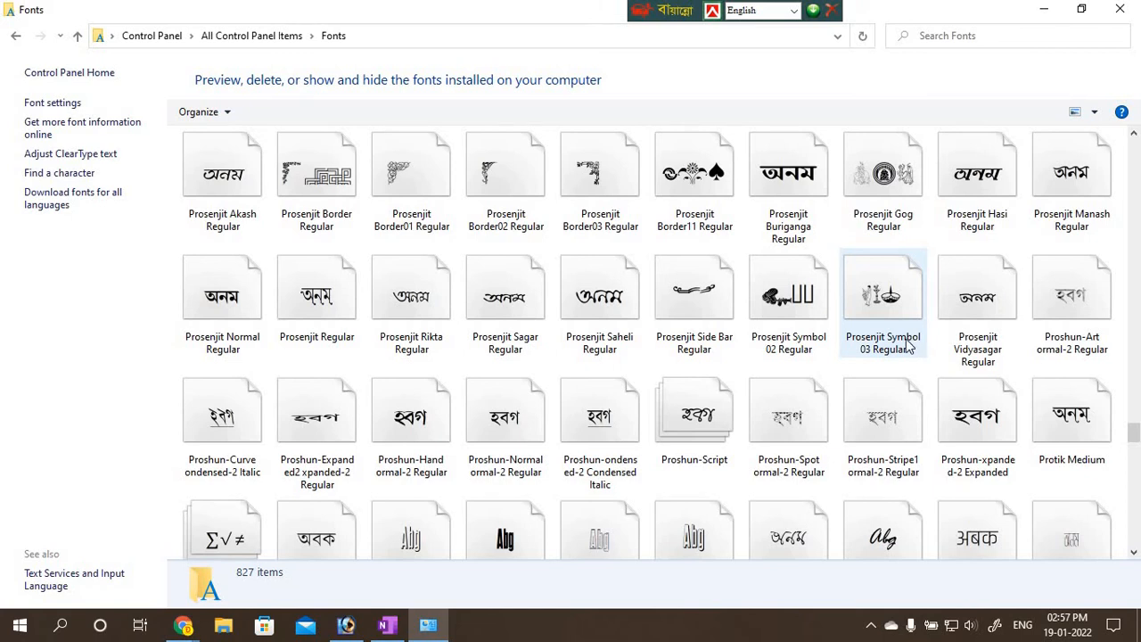
pyautogui.scroll(2, 700, 319)
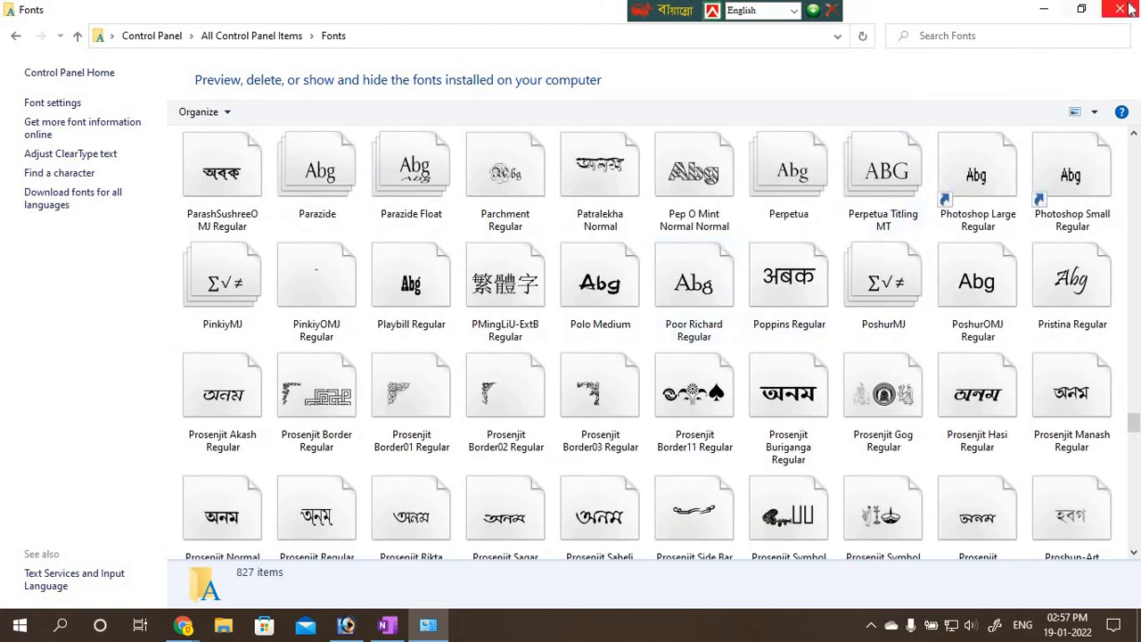
# Paste the copied DholeshwariMJ Bold font into the Fonts folder and agree to replace the installed copy.
pyautogui.rightClick(175, 335)
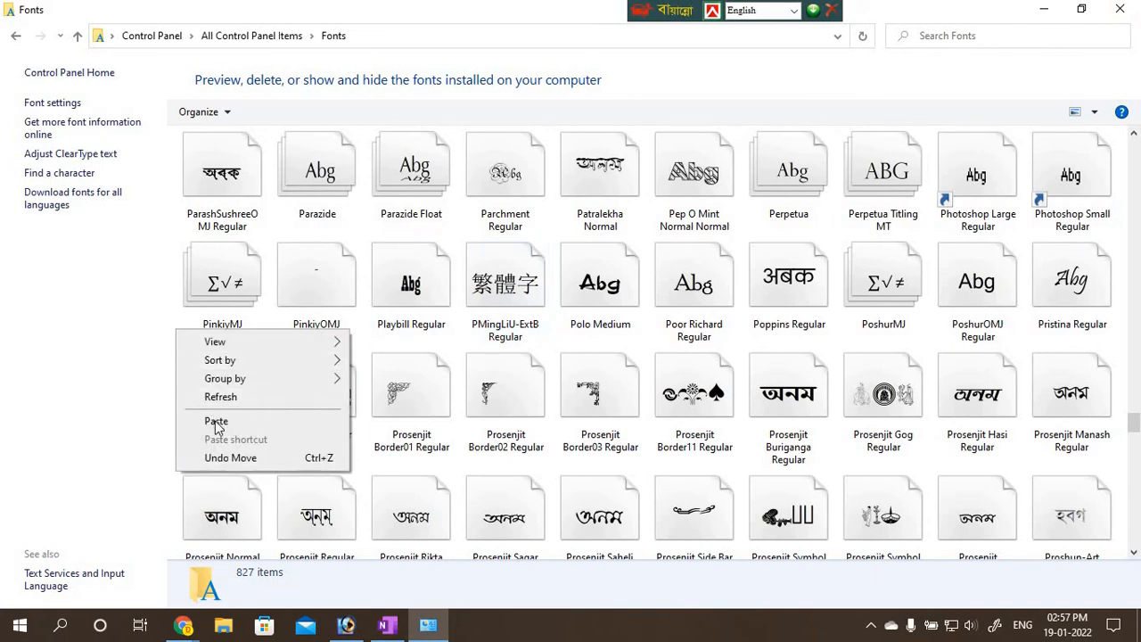
pyautogui.click(204, 420)
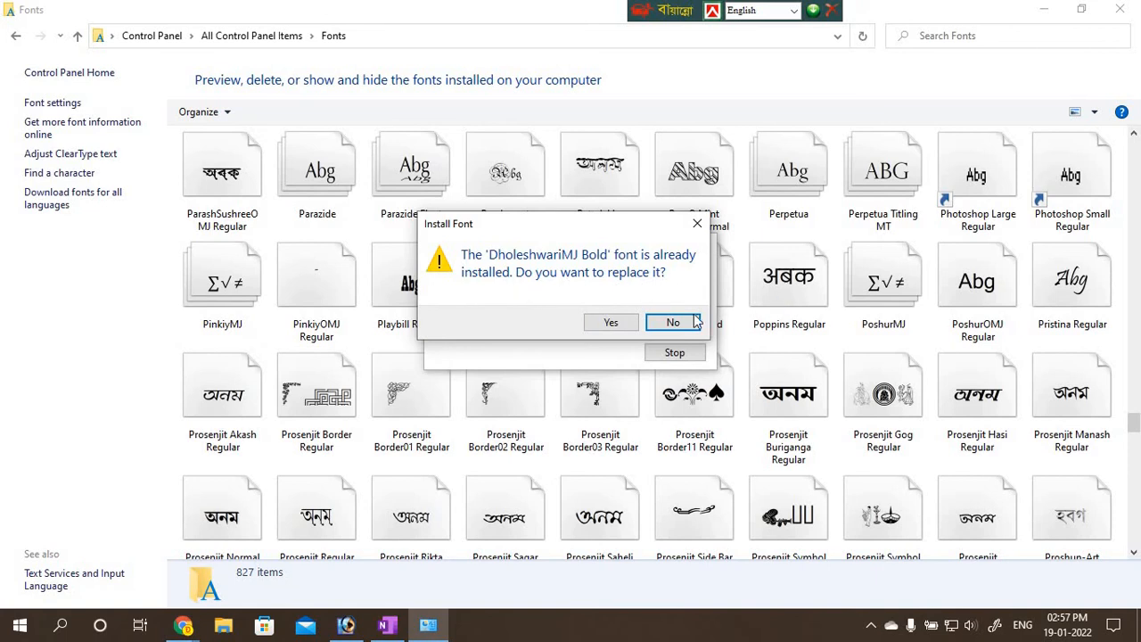
pyautogui.click(617, 326)
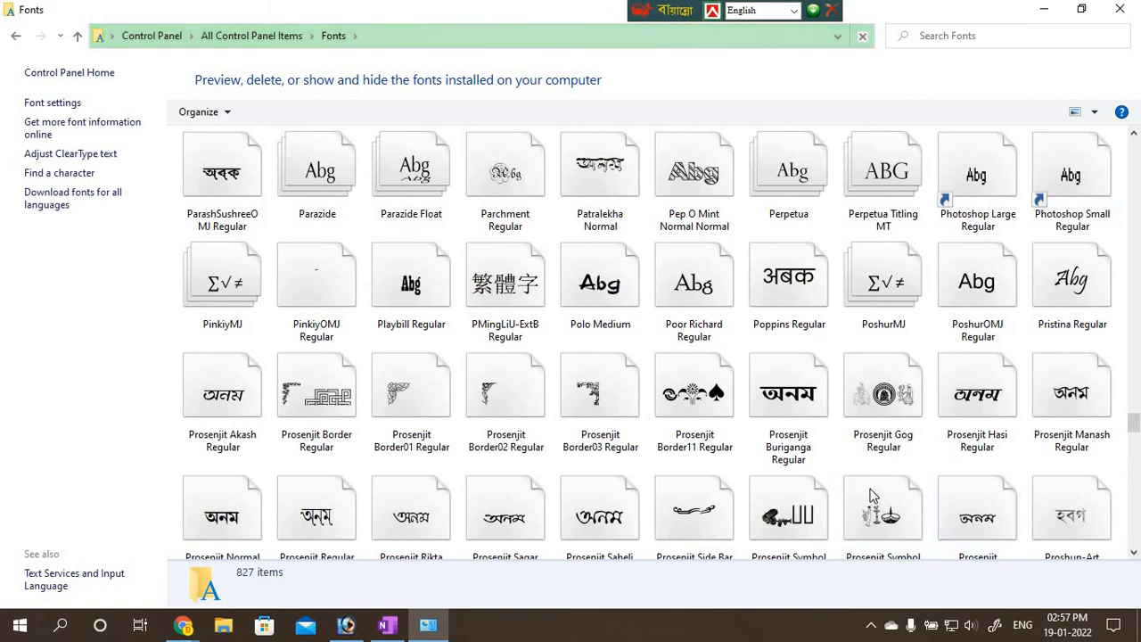
# Select the Prosenjit Symbol 03 Regular font, then close the Fonts window and return to Photoshop.
pyautogui.click(886, 522)
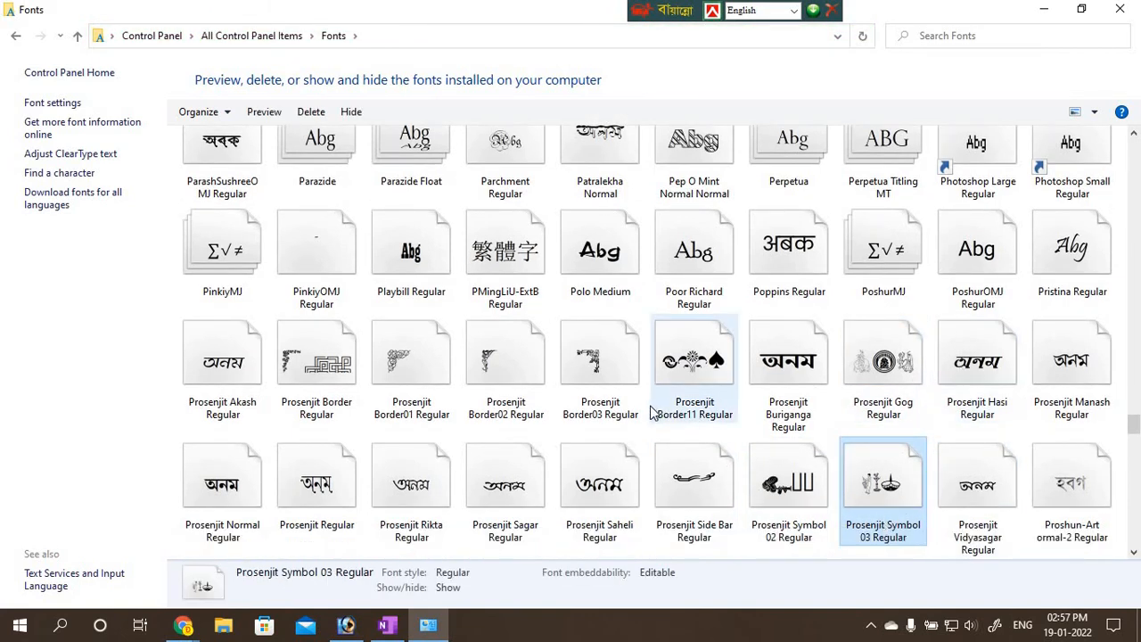
pyautogui.scroll(2, 652, 412)
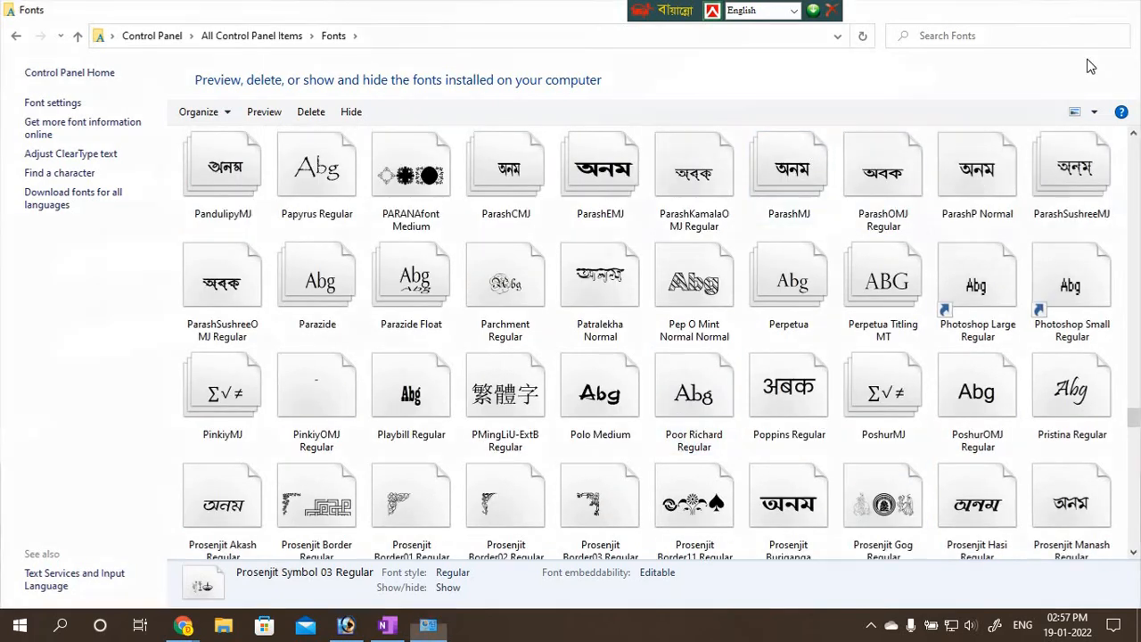
pyautogui.click(1120, 9)
pyautogui.click(348, 626)
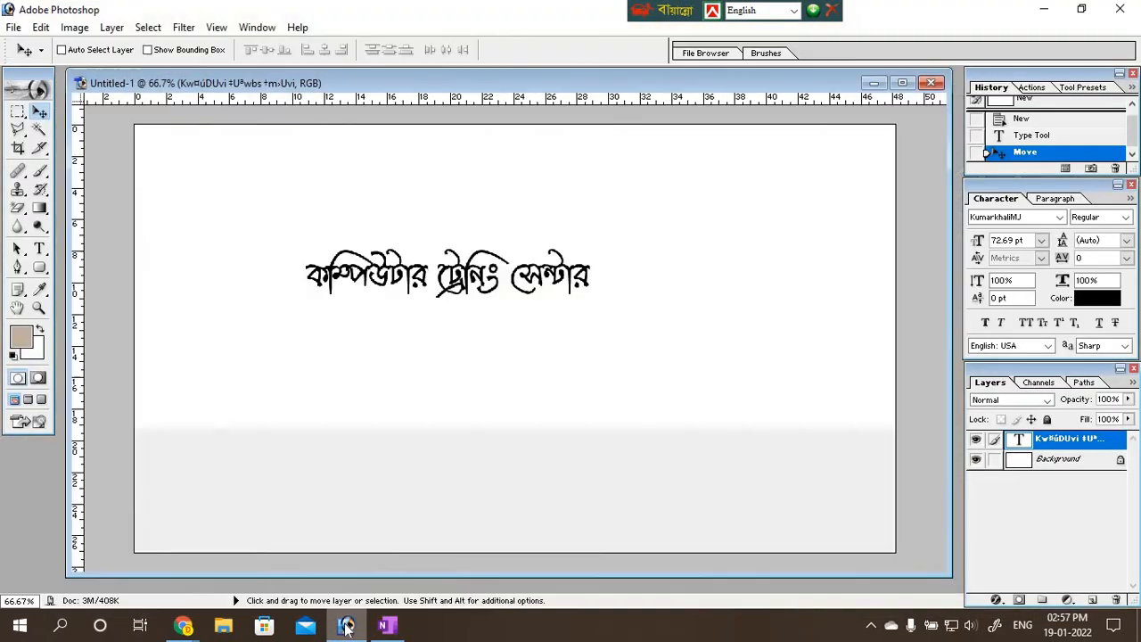
# Start a new text layer in the empty area below the Bengali line and set its font to Prosenjit Symbol 03.
pyautogui.click(39, 250)
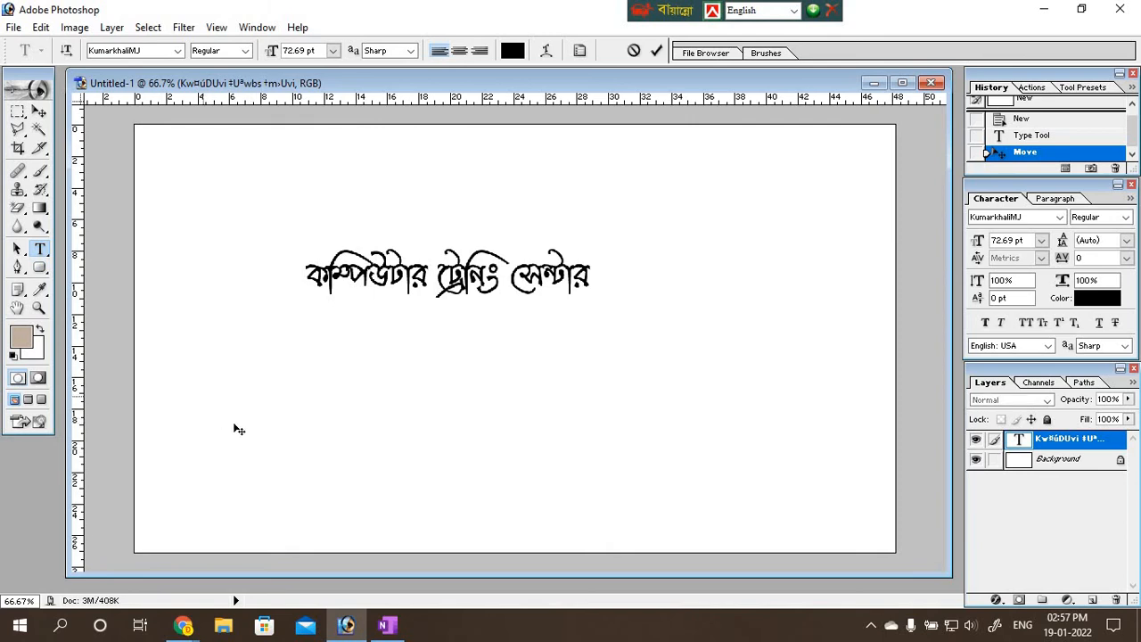
pyautogui.click(203, 403)
pyautogui.click(178, 51)
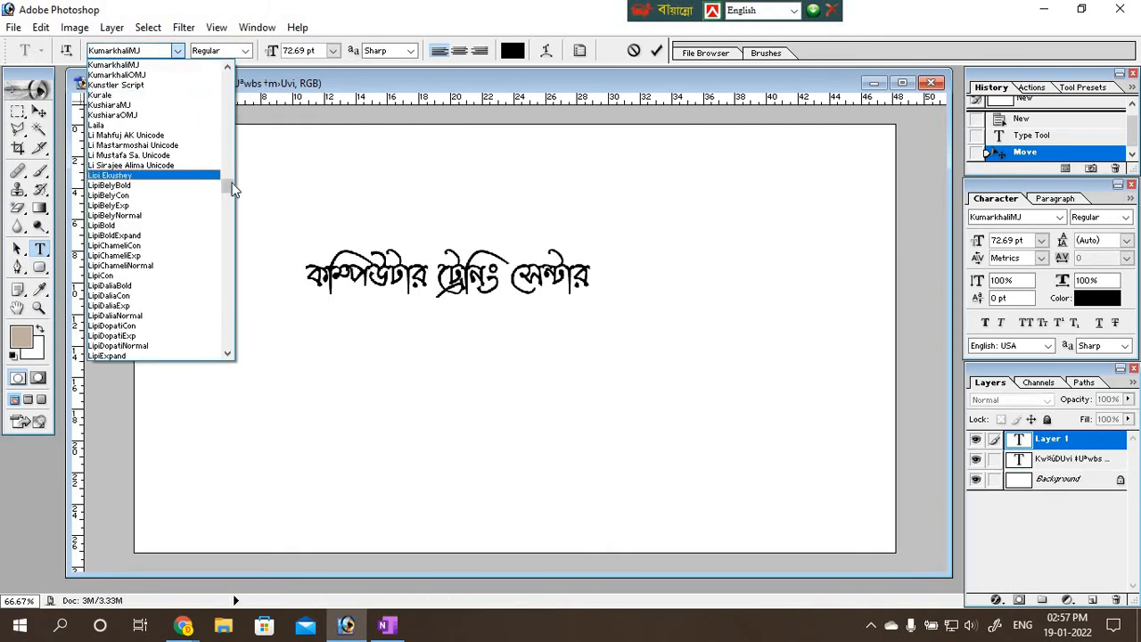
pyautogui.moveTo(229, 183); pyautogui.dragTo(229, 252)
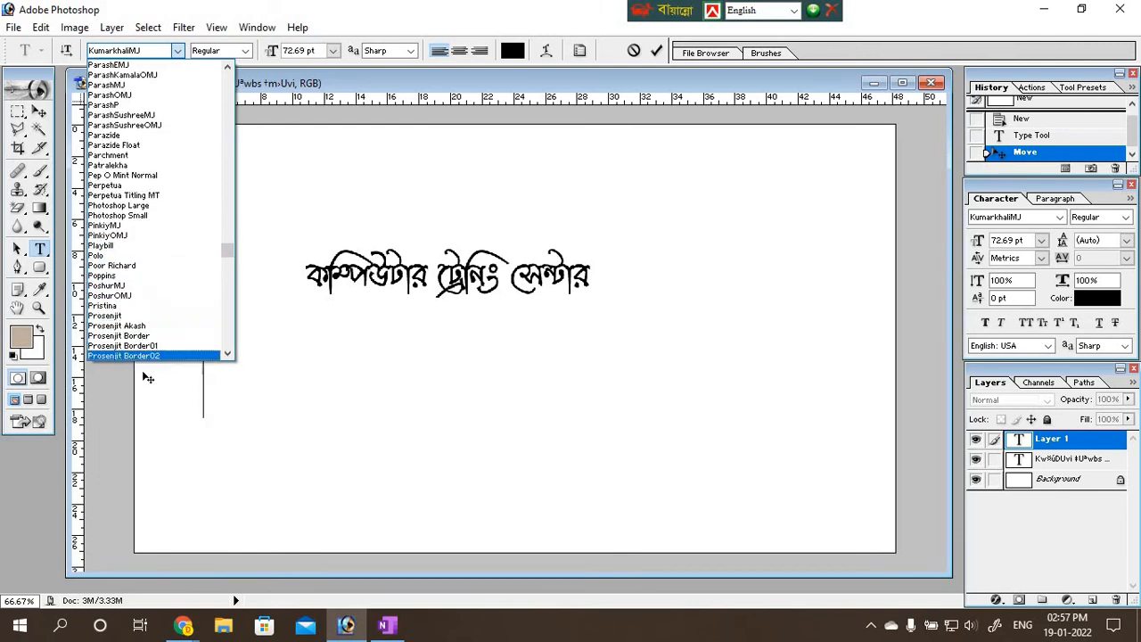
pyautogui.scroll(-1, 175, 333)
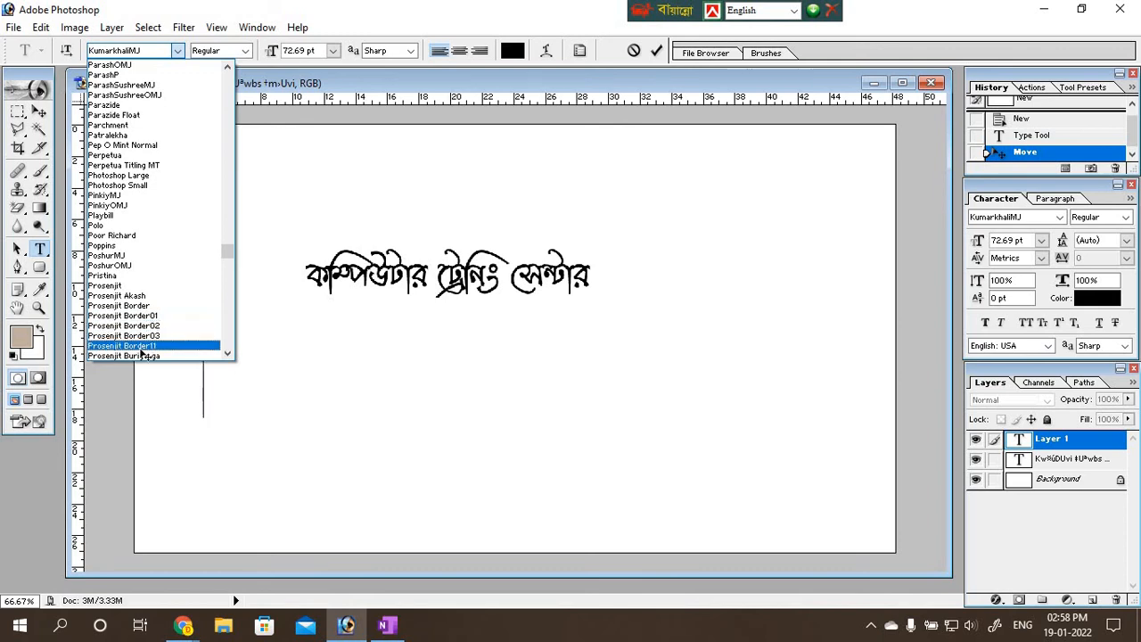
pyautogui.scroll(-1, 160, 335)
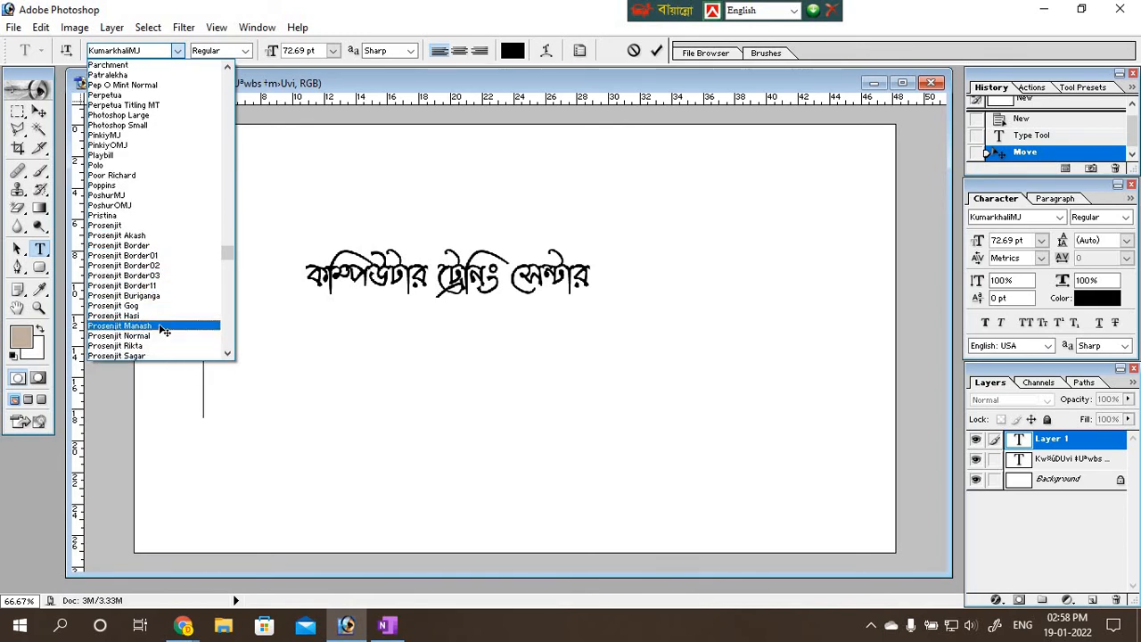
pyautogui.scroll(-2, 163, 330)
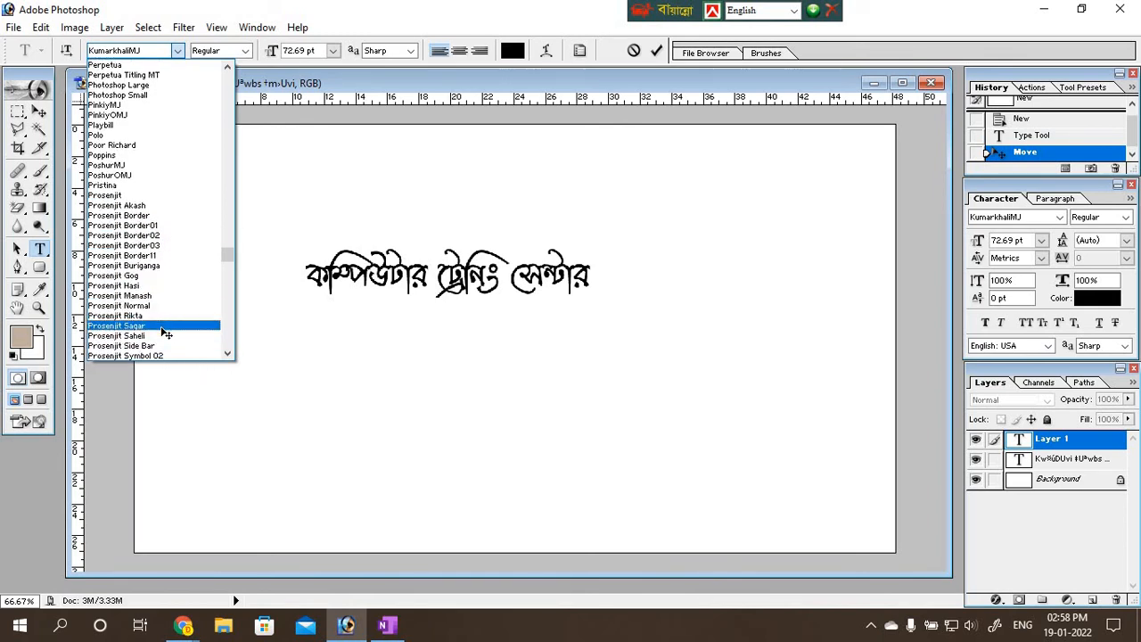
pyautogui.scroll(-1, 165, 330)
pyautogui.scroll(-1, 161, 353)
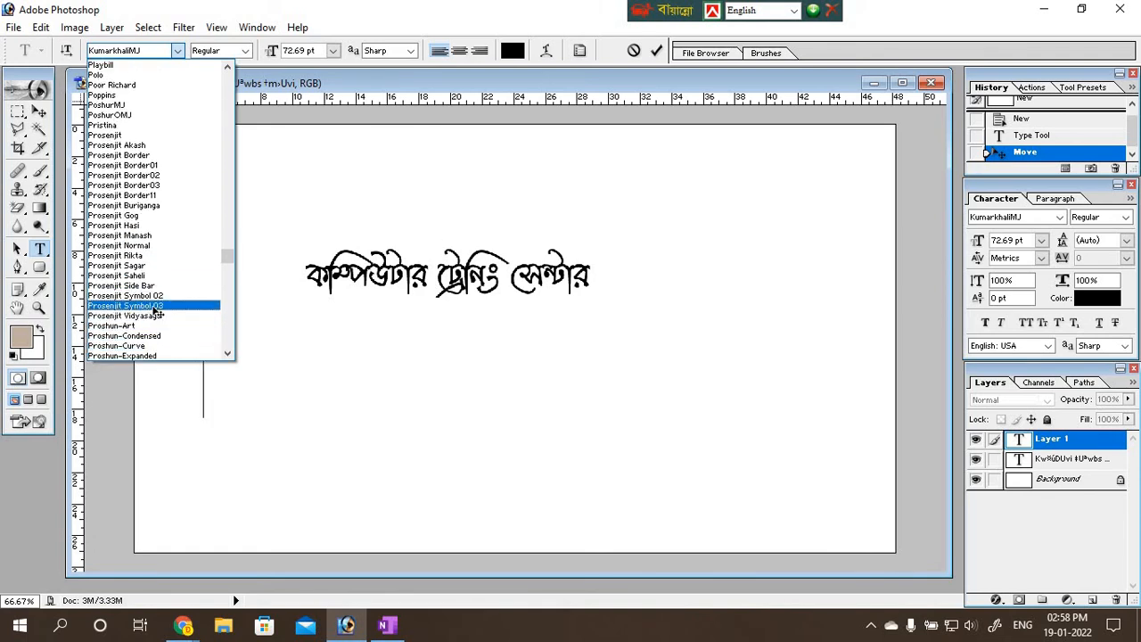
pyautogui.click(154, 307)
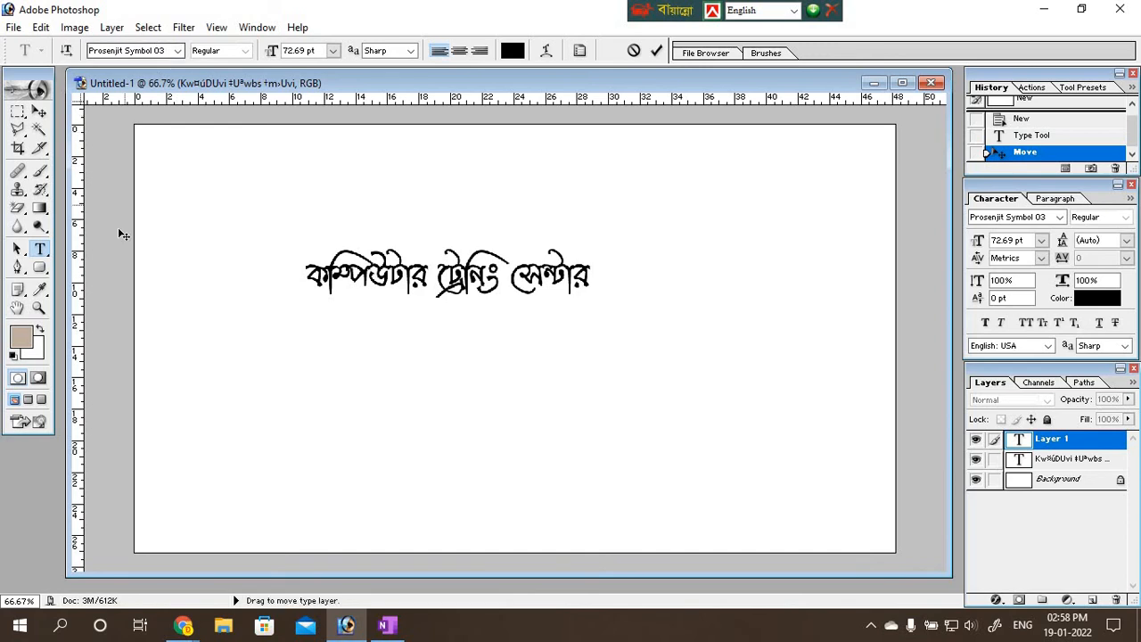
# Enter the sample letters afdhgjhkjlmbbvvccxxzdsfdgf as a row of symbols across the canvas.
pyautogui.write('asdfghfjh')
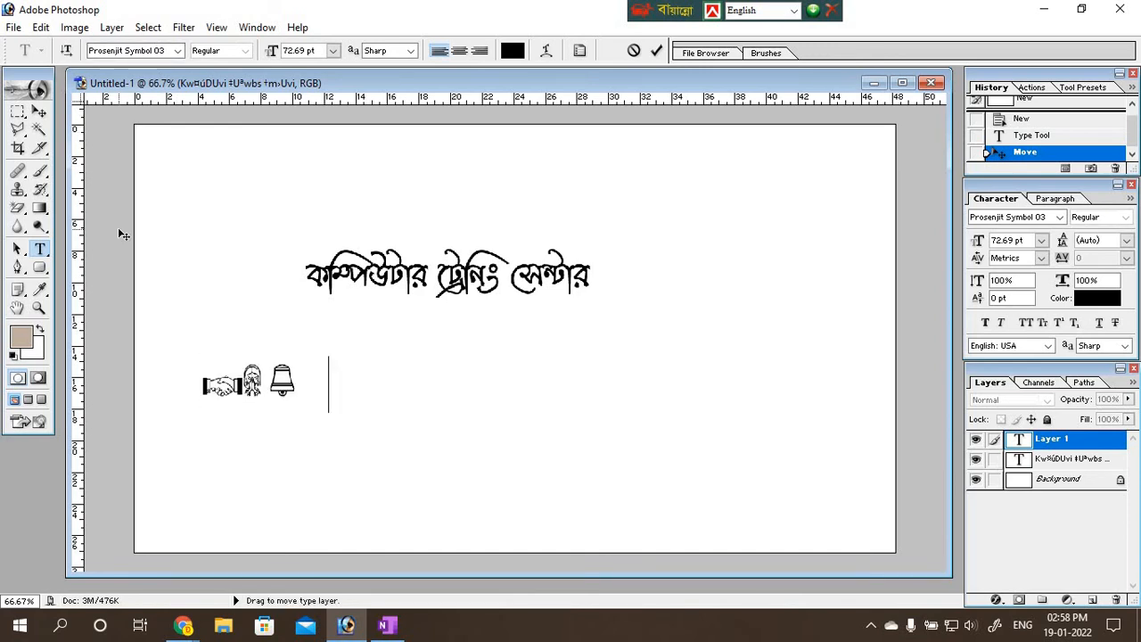
pyautogui.write('k')
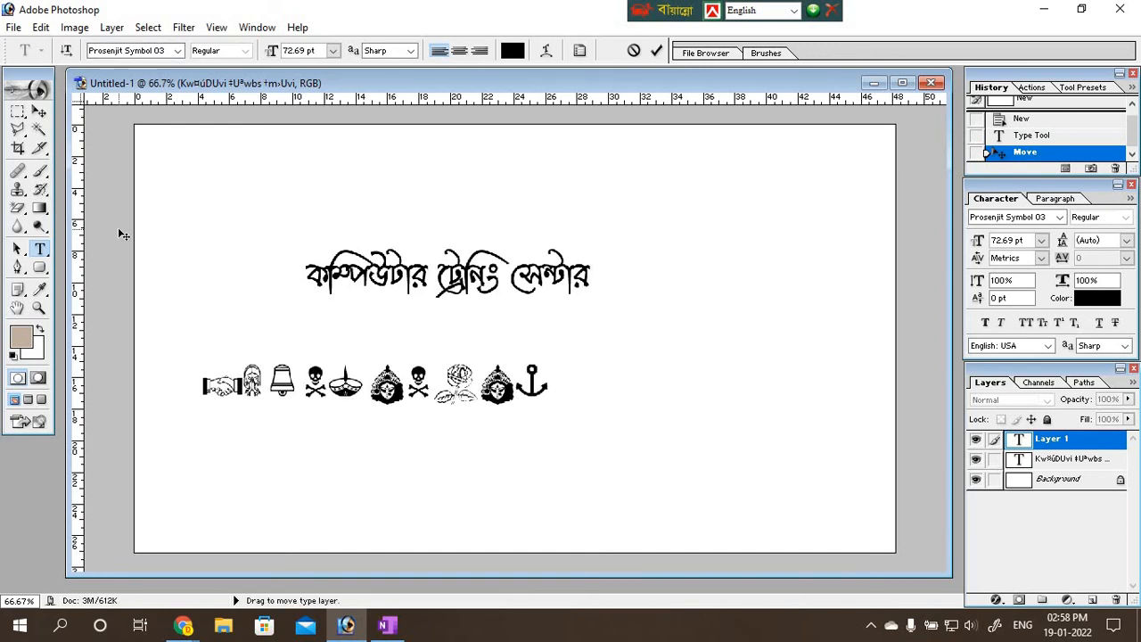
pyautogui.write('l;; tt dcs ')
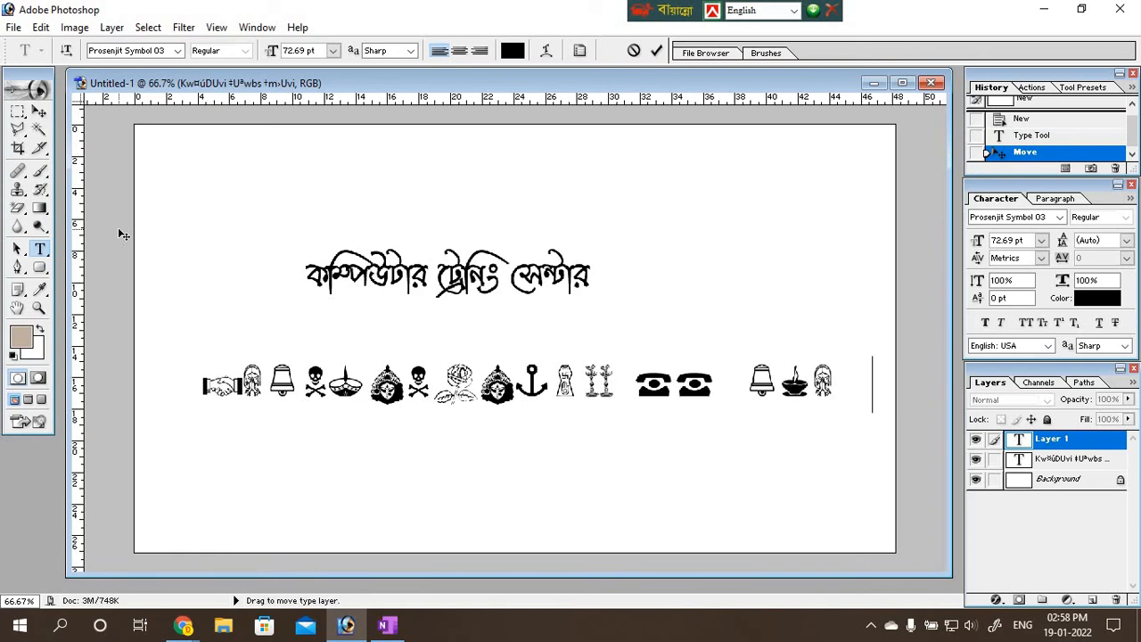
pyautogui.write('dg')
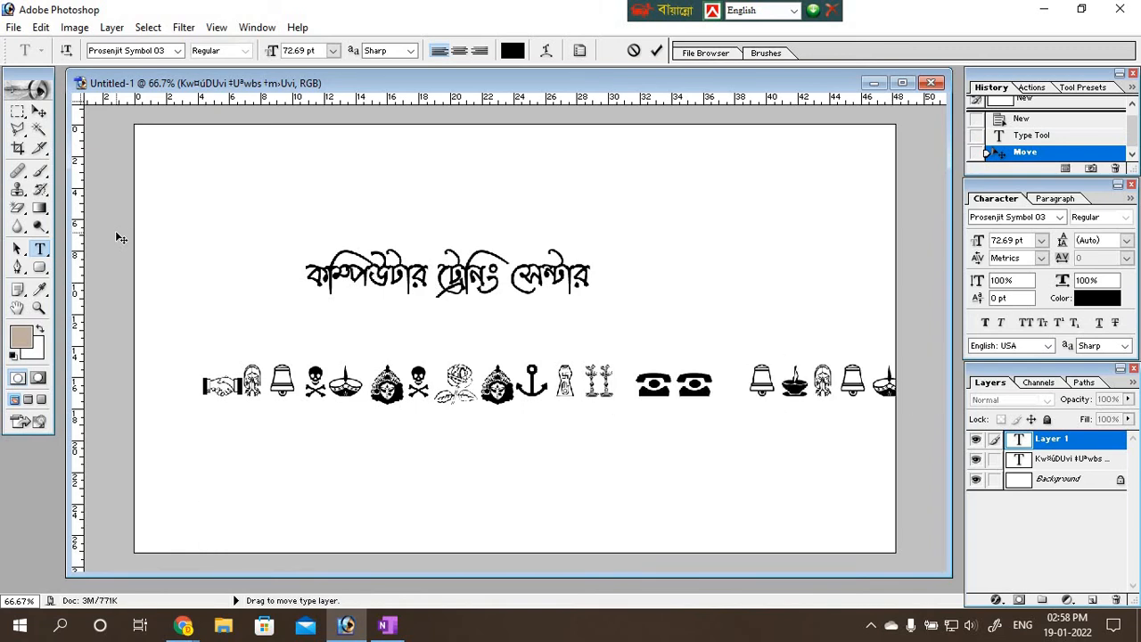
# Set the space after the symbol row's paragraph to 0 pt and move the row up directly beneath the Bengali text.
pyautogui.hotkey('ctrl', 'a')
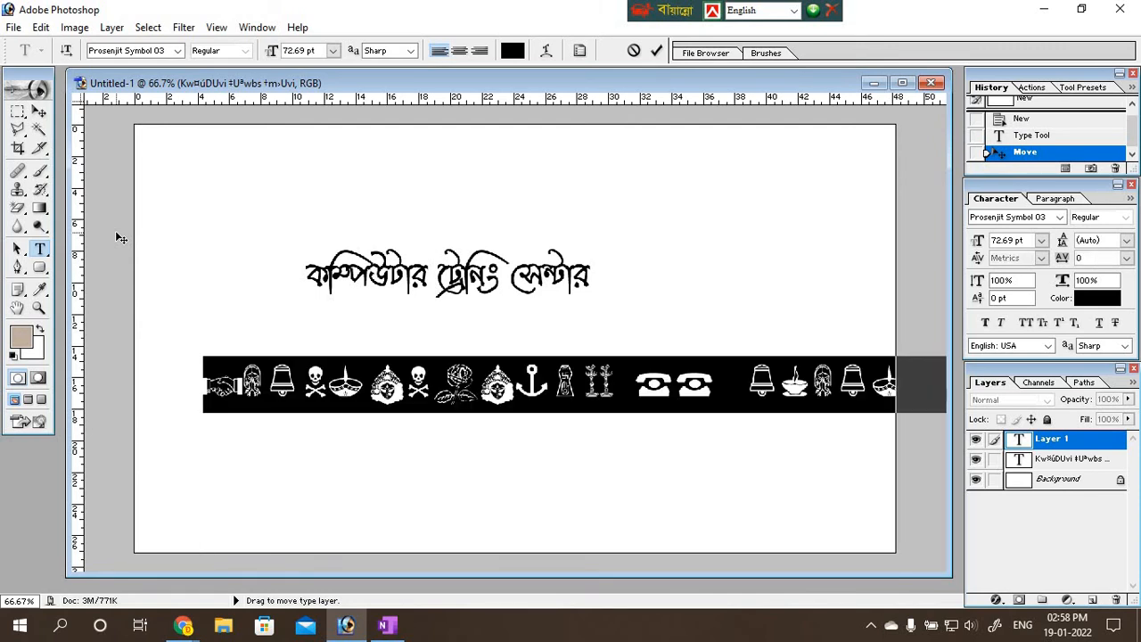
pyautogui.click(1065, 201)
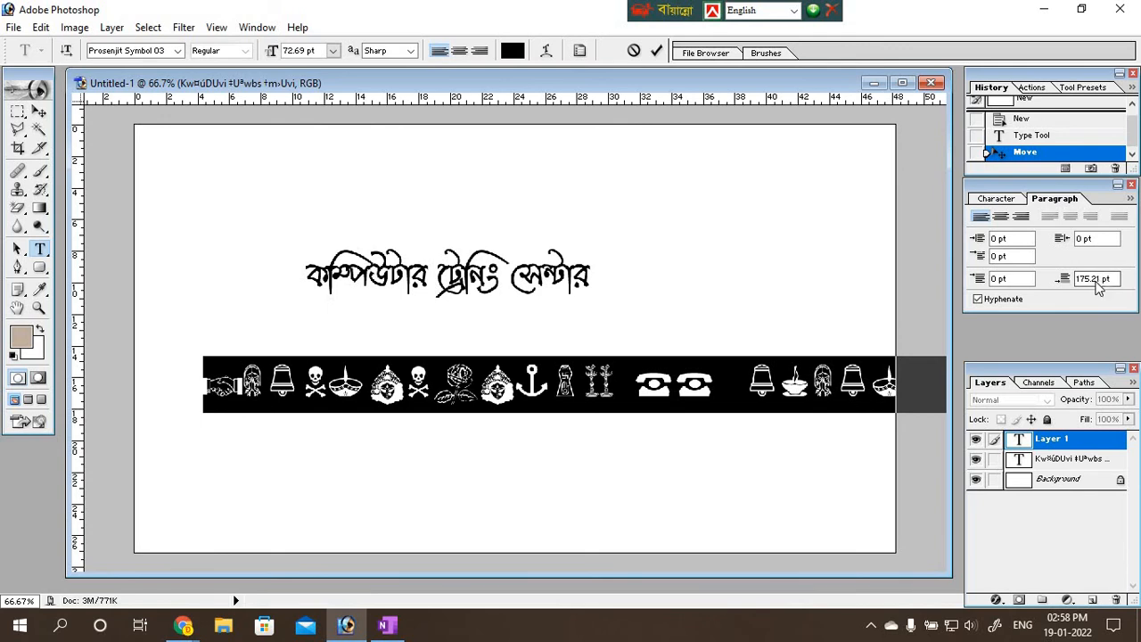
pyautogui.doubleClick(1088, 284)
pyautogui.write('0')
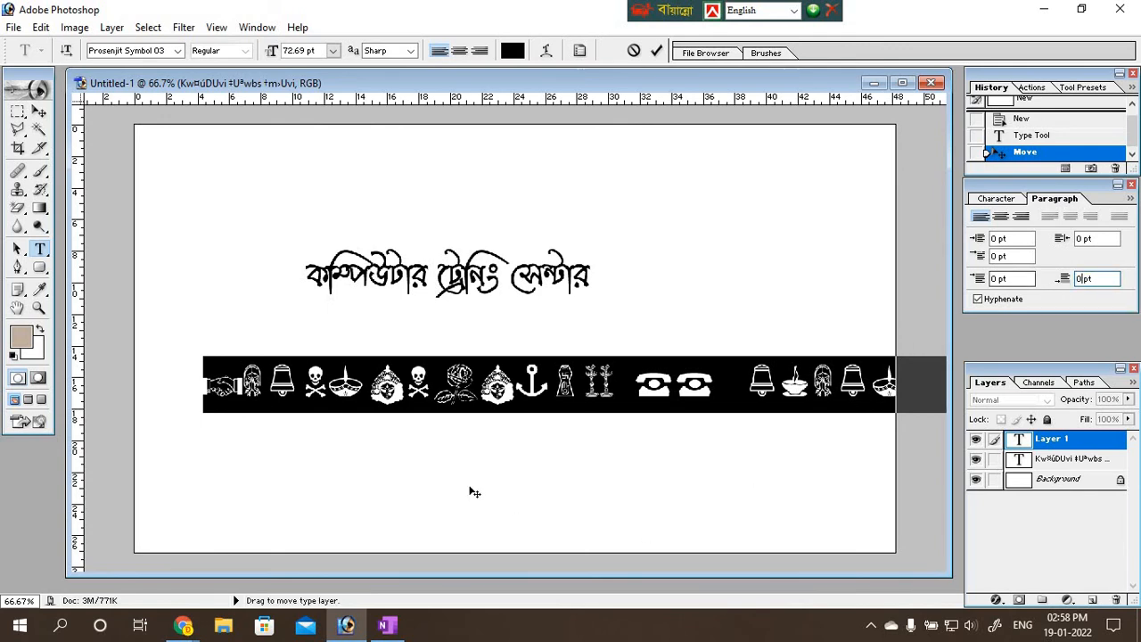
pyautogui.click(436, 421)
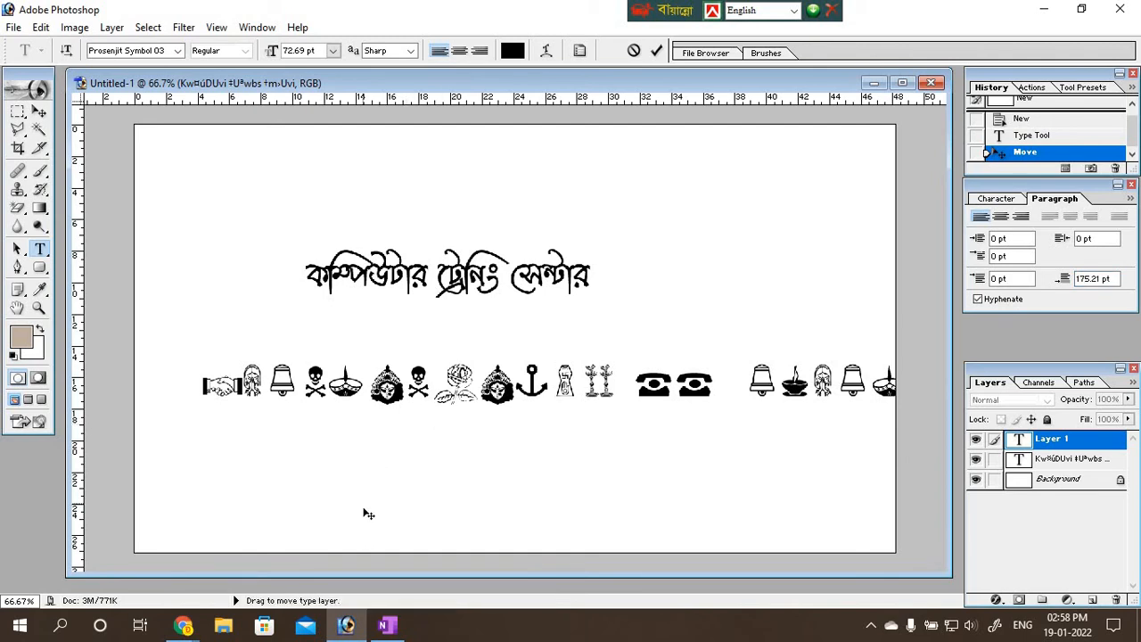
pyautogui.moveTo(367, 512); pyautogui.dragTo(318, 465)
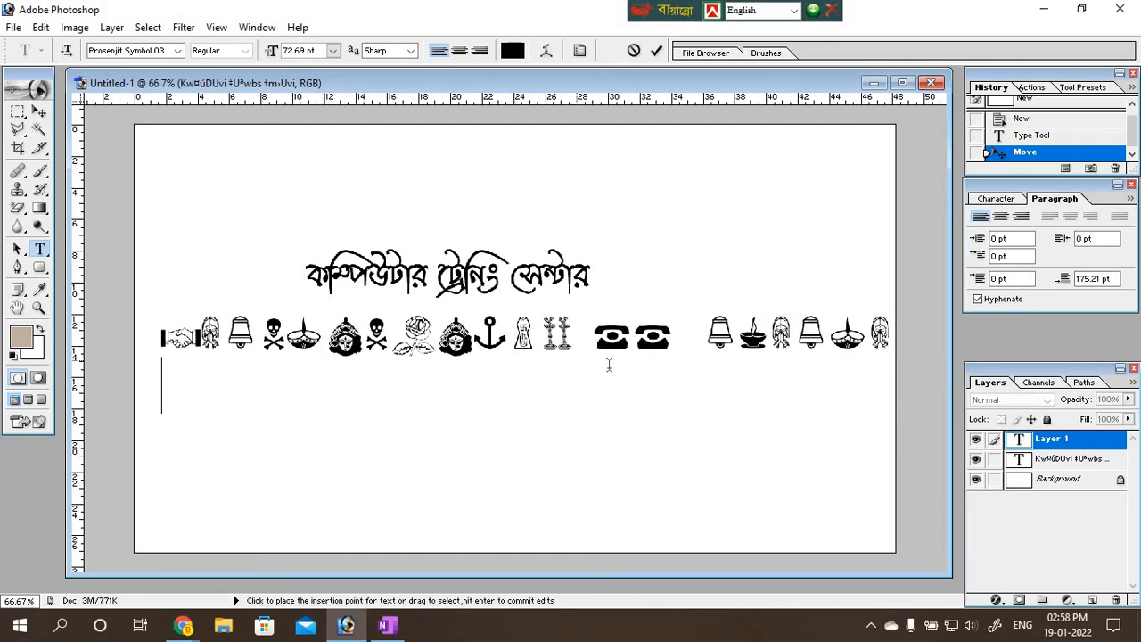
# Copy the second telephone symbol from the row and move the whole symbol row above the Bengali text.
pyautogui.moveTo(634, 339); pyautogui.dragTo(675, 339)
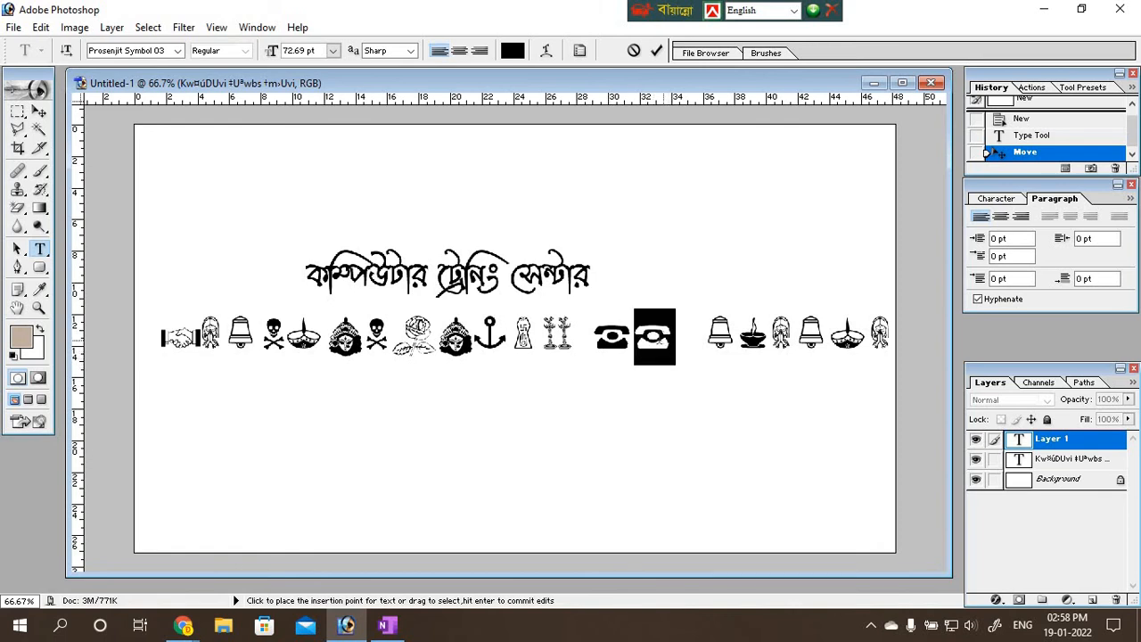
pyautogui.rightClick(657, 346)
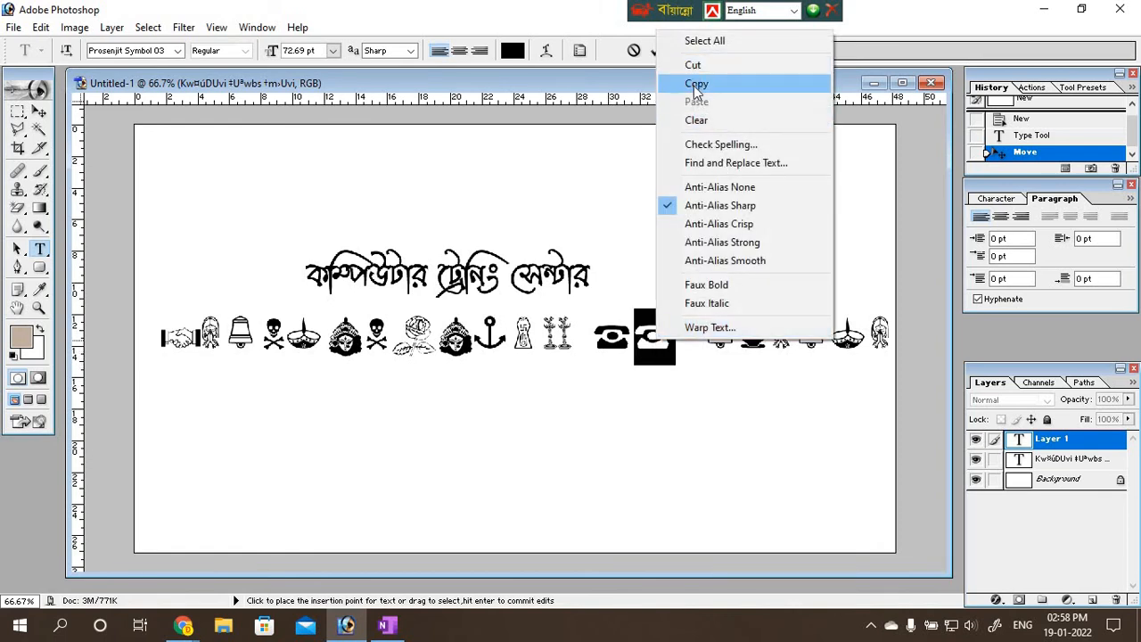
pyautogui.click(700, 81)
pyautogui.click(39, 110)
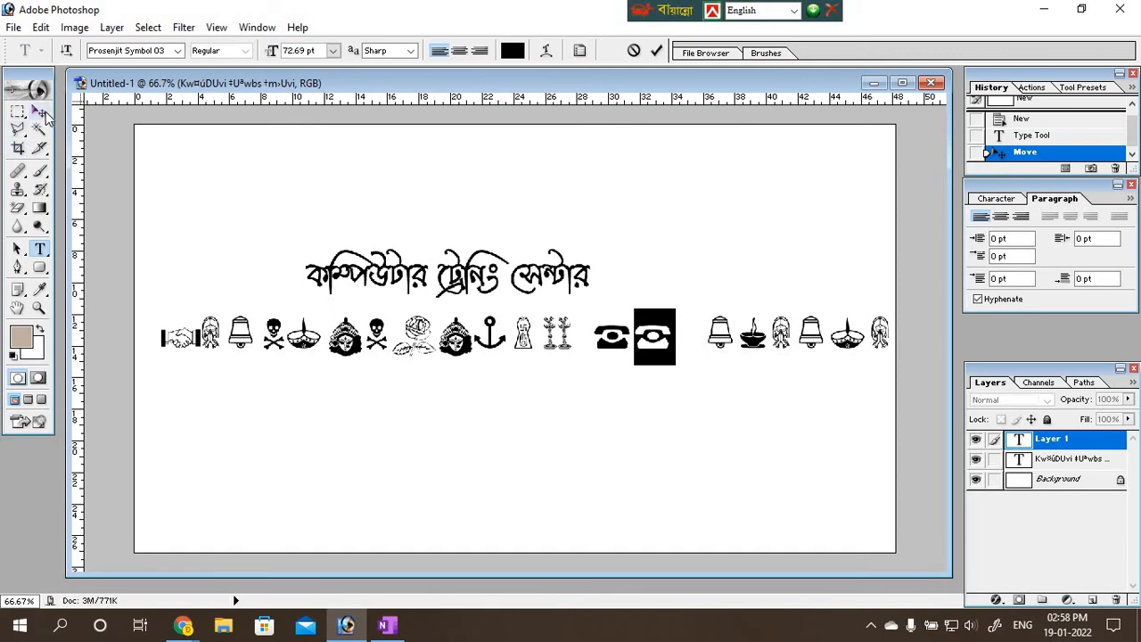
pyautogui.moveTo(381, 354); pyautogui.dragTo(372, 184)
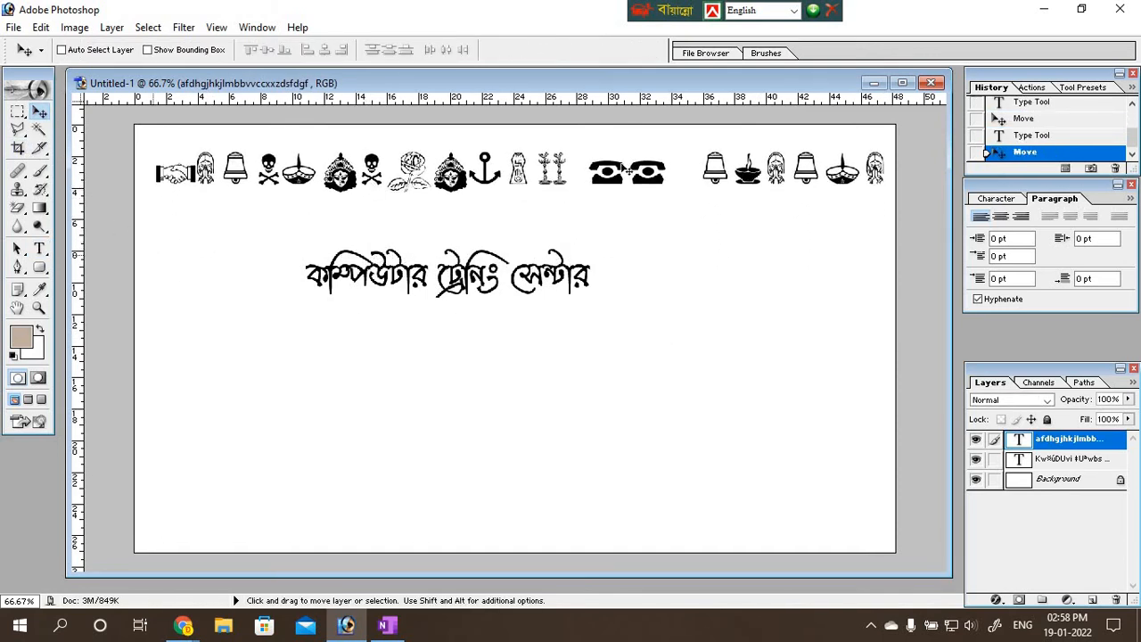
# Add the copied telephone symbol as a separate text layer below the Bengali line and shift it slightly up and left.
pyautogui.click(40, 249)
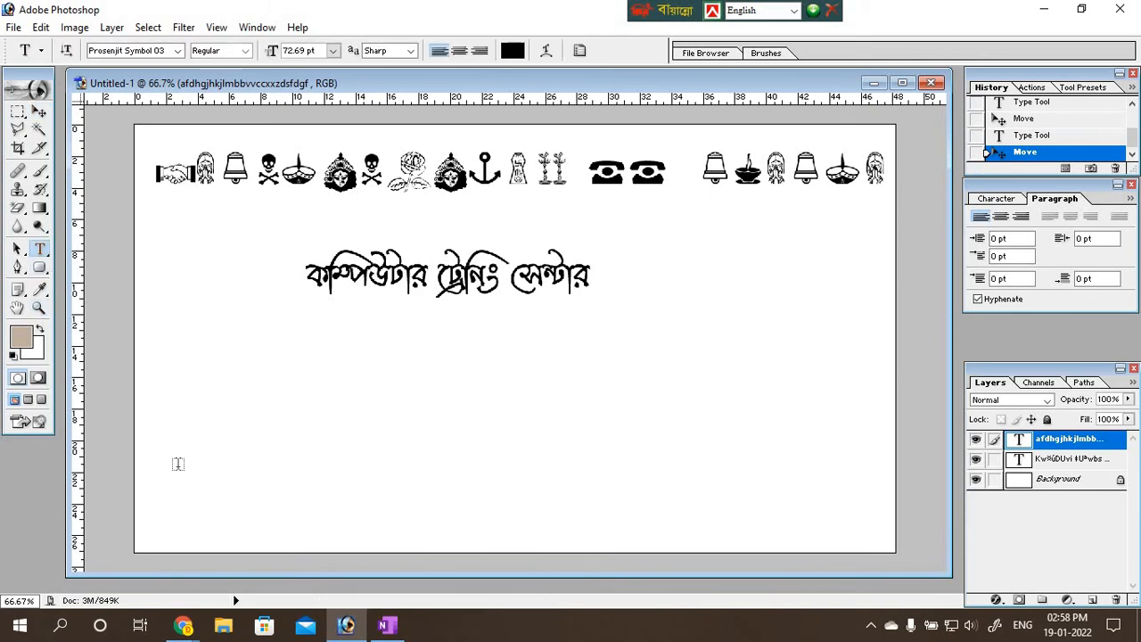
pyautogui.click(189, 392)
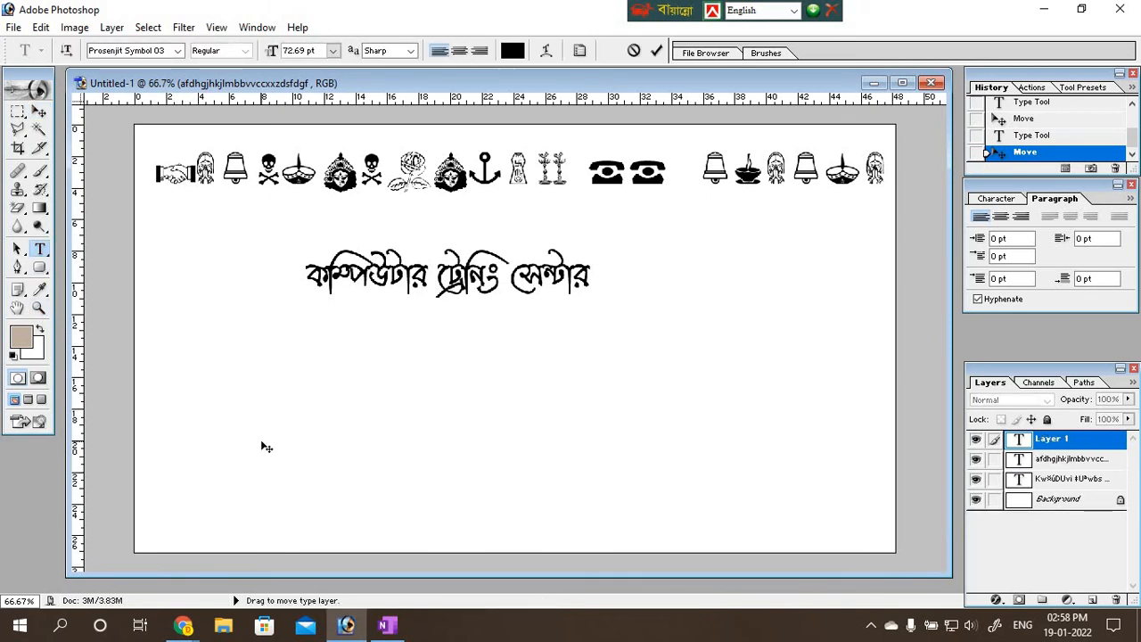
pyautogui.write('v')
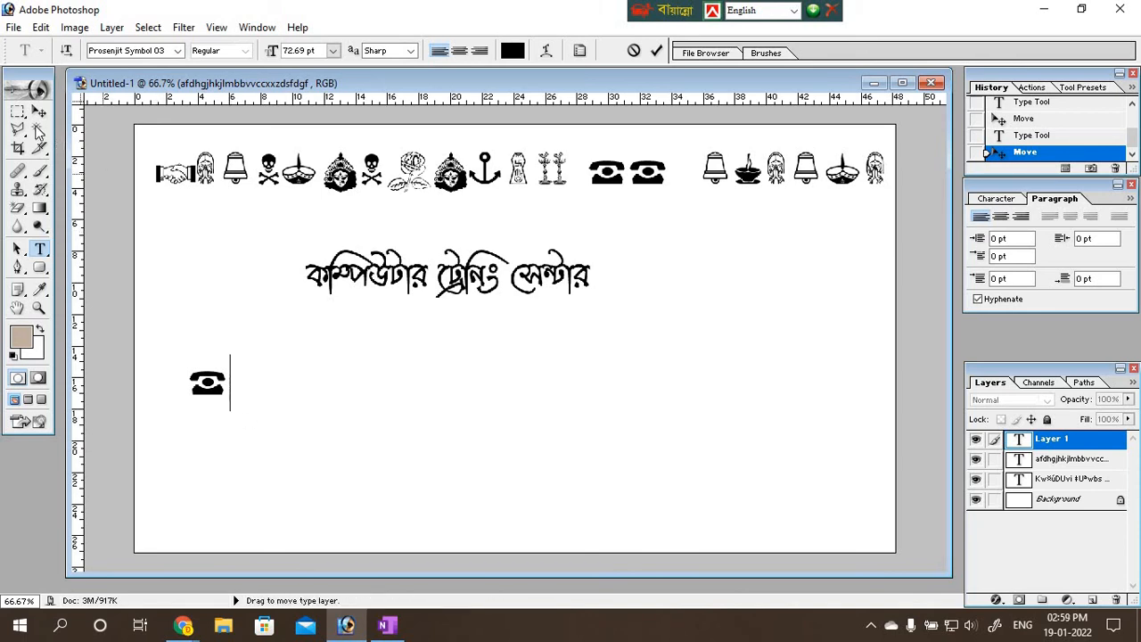
pyautogui.hotkey('ctrl', 'Return')
pyautogui.press('v')
pyautogui.moveTo(212, 390)
pyautogui.mouseDown()
pyautogui.moveTo(681, 283)
pyautogui.moveTo(629, 272)
pyautogui.moveTo(615, 283)
pyautogui.moveTo(242, 338)
pyautogui.moveTo(255, 290)
pyautogui.moveTo(199, 383)
pyautogui.mouseUp()
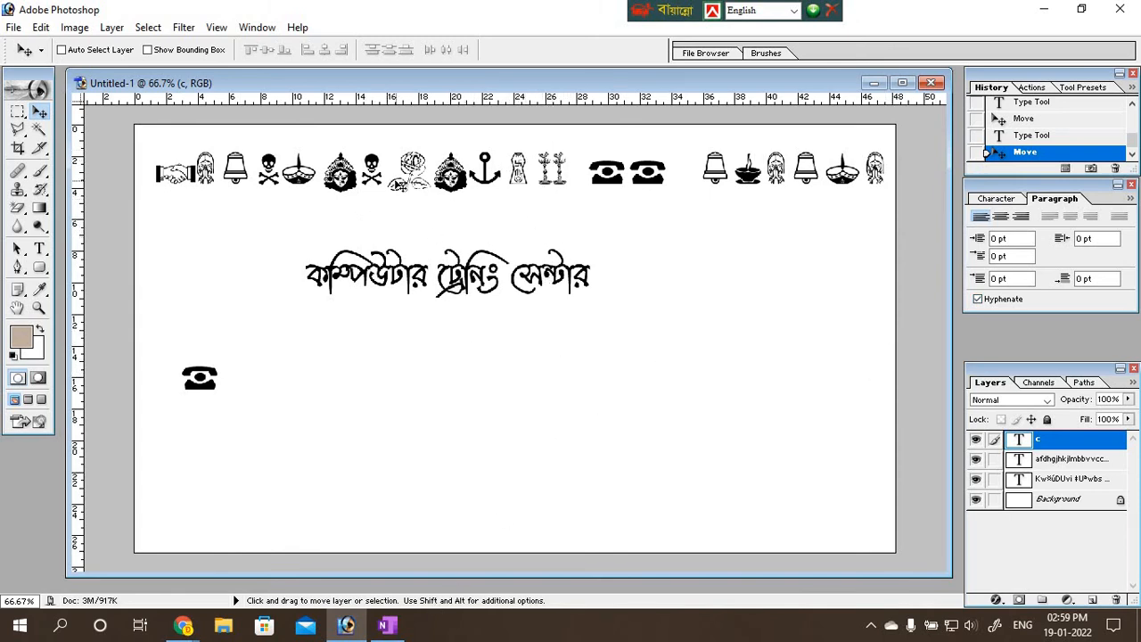
# Switch to Chrome to check the WhatsApp chat and the Google Meet call, and return to Photoshop.
pyautogui.click(346, 625)
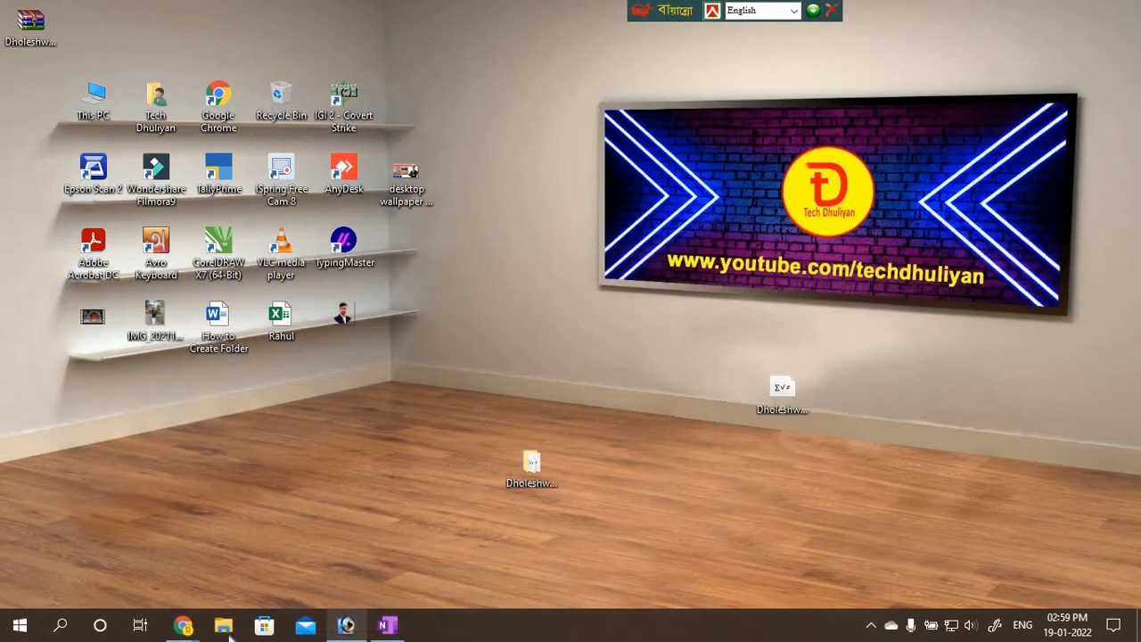
pyautogui.moveTo(183, 625)
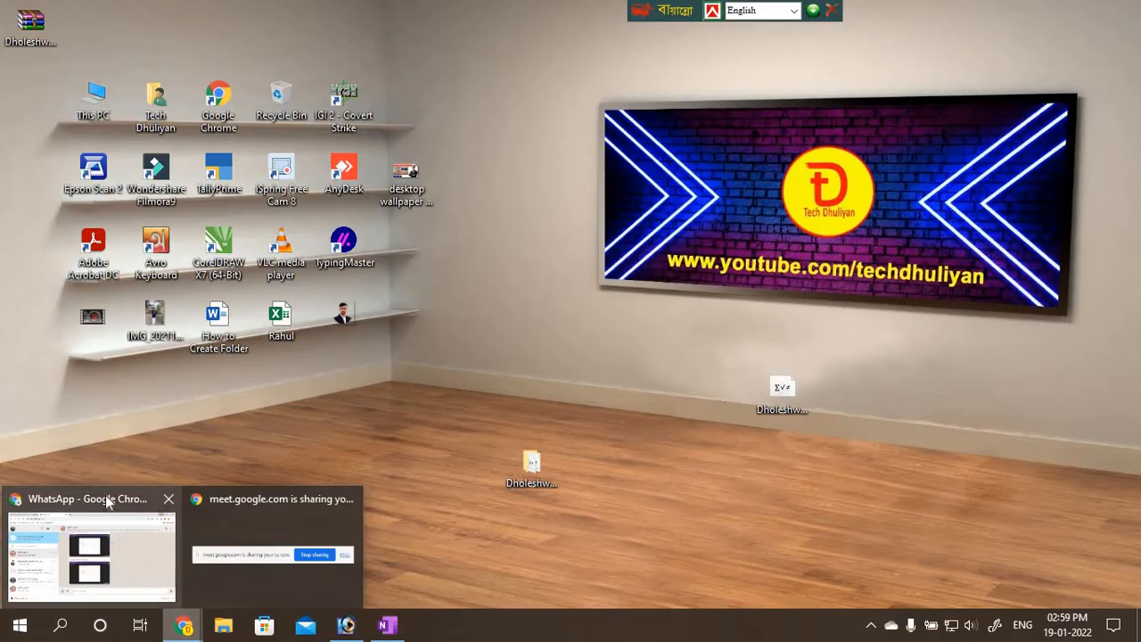
pyautogui.click(107, 502)
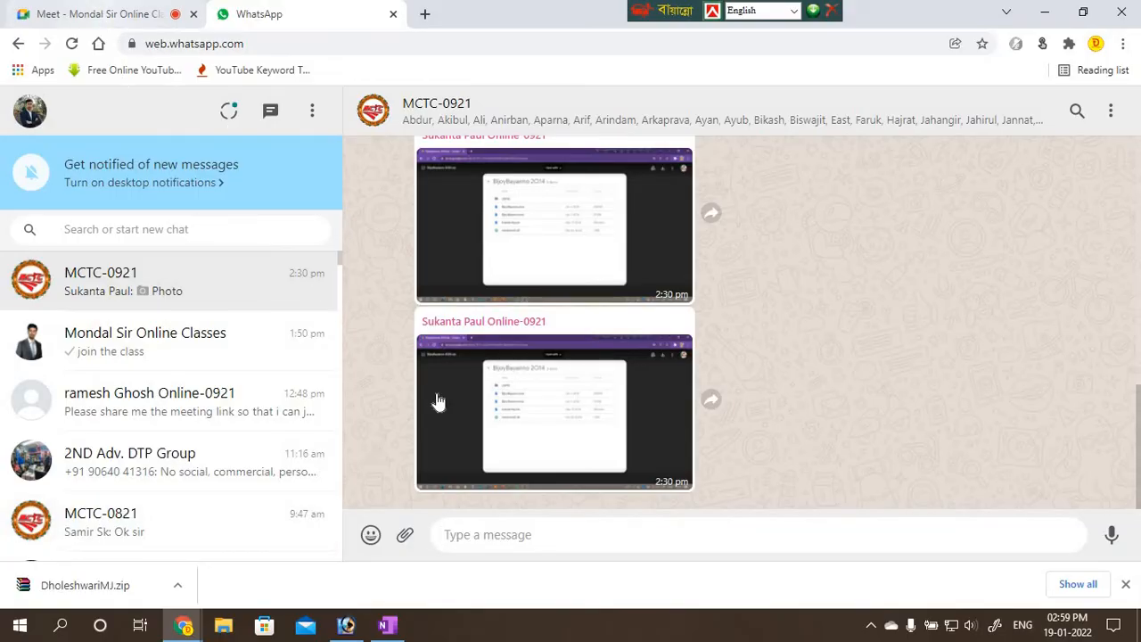
pyautogui.click(100, 13)
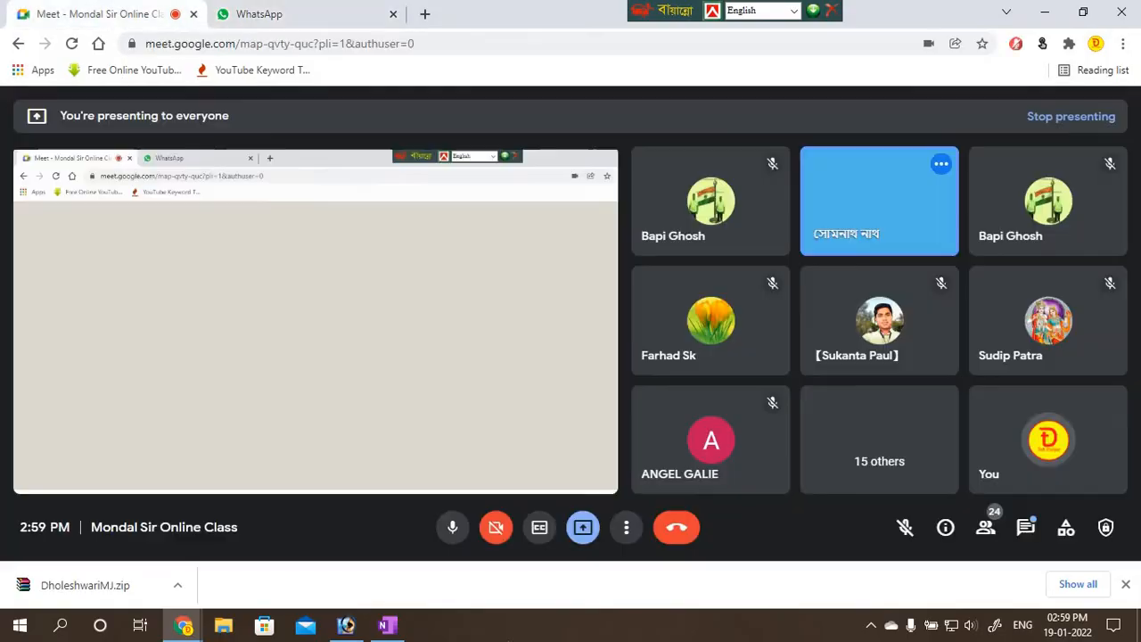
pyautogui.click(346, 625)
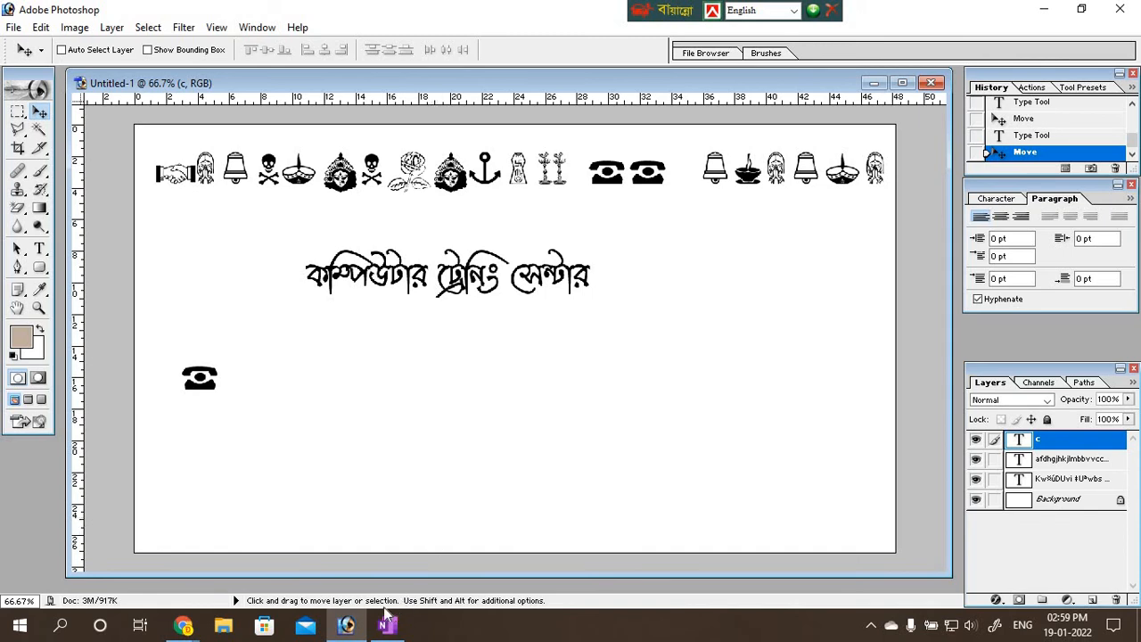
pyautogui.click(348, 625)
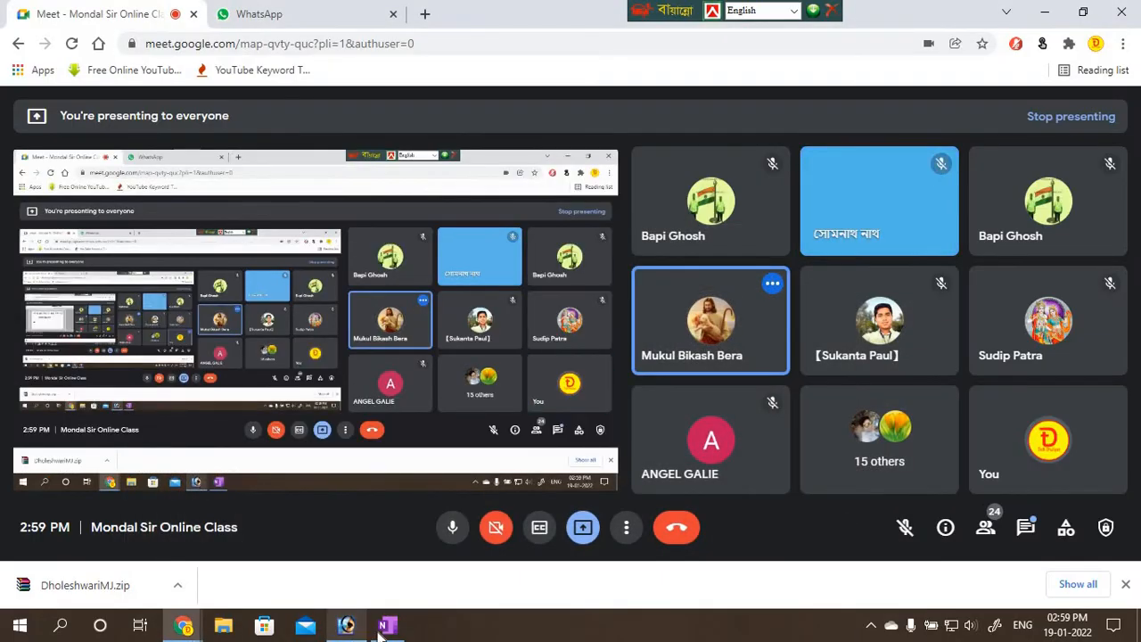
pyautogui.click(348, 624)
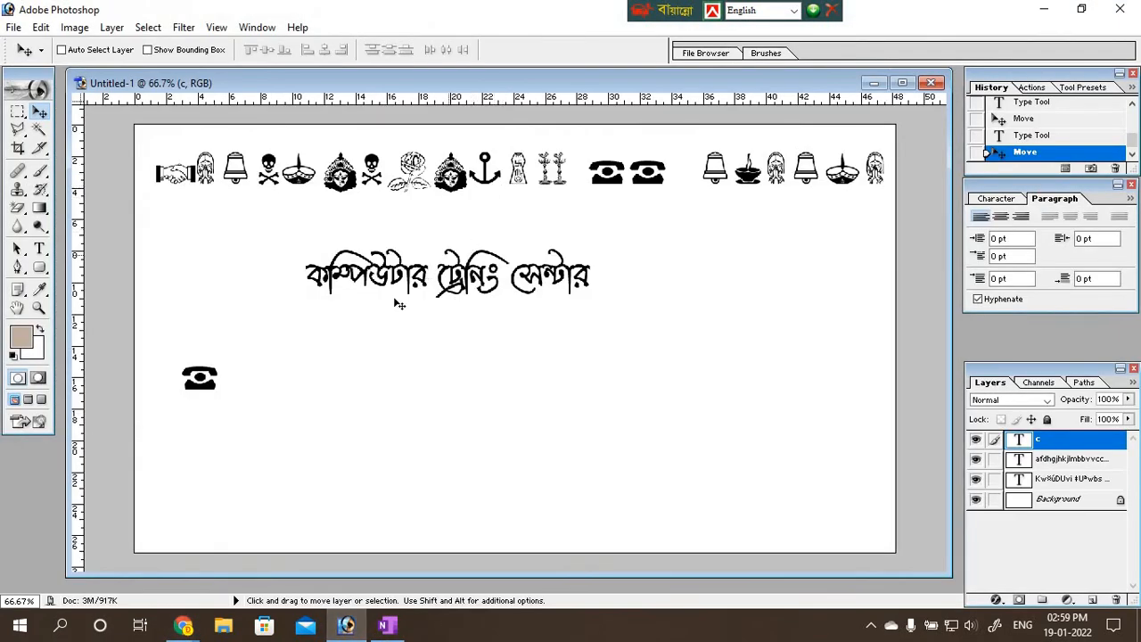
# Move the single telephone symbol directly in front of the Bengali text so both sit on one line.
pyautogui.moveTo(410, 279); pyautogui.dragTo(494, 174)
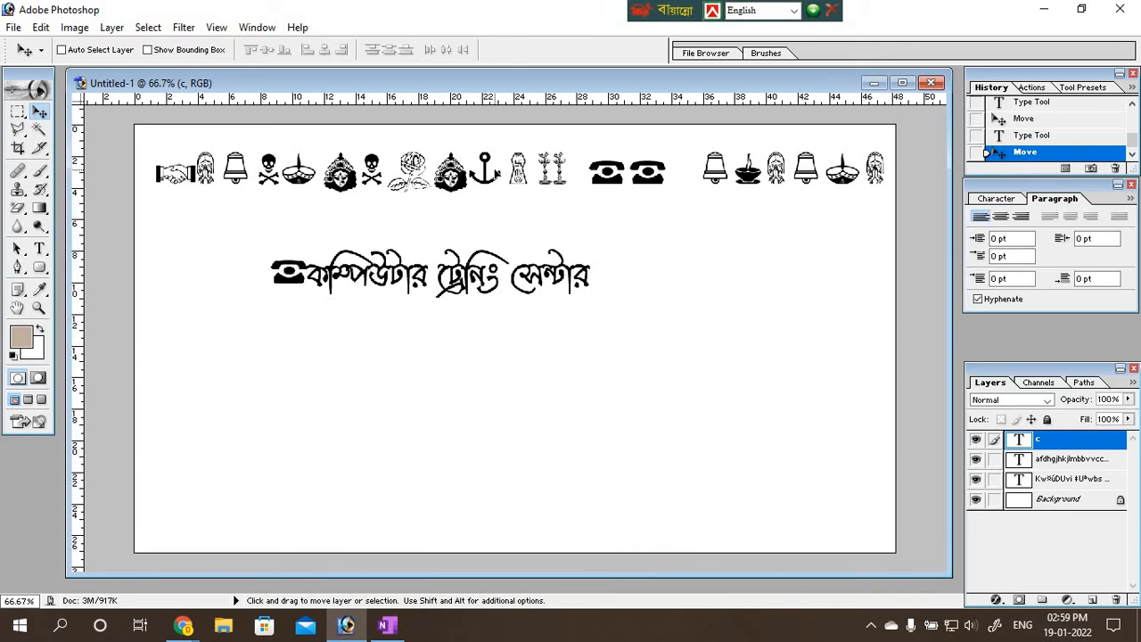
pyautogui.moveTo(296, 285)
pyautogui.mouseDown()
pyautogui.moveTo(212, 299)
pyautogui.moveTo(202, 438)
pyautogui.moveTo(237, 387)
pyautogui.moveTo(246, 401)
pyautogui.moveTo(563, 359)
pyautogui.moveTo(619, 277)
pyautogui.moveTo(421, 323)
pyautogui.moveTo(284, 281)
pyautogui.moveTo(295, 280)
pyautogui.mouseUp()
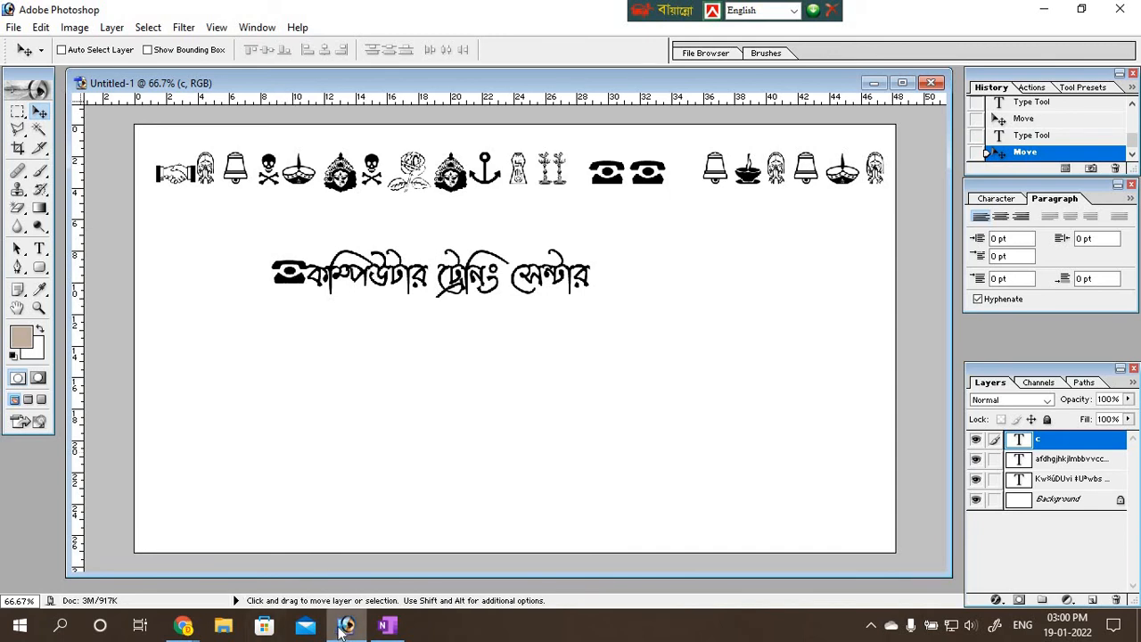
pyautogui.moveTo(346, 629)
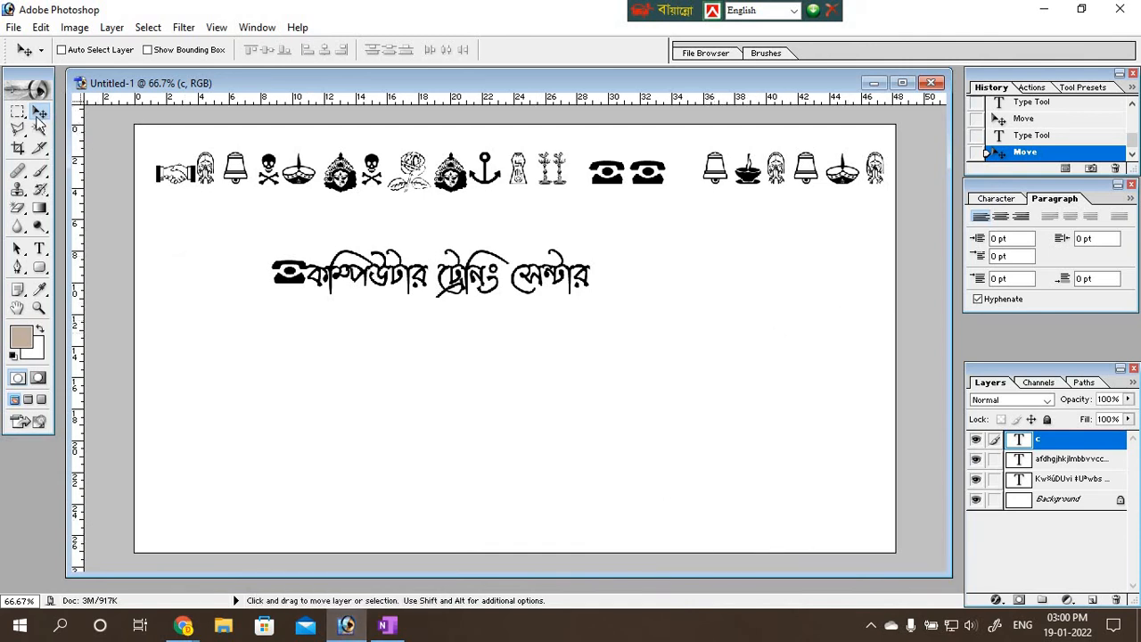
# Restore the Avro Keyboard top bar from the system tray and move it to the left of the other keyboard bar.
pyautogui.click(872, 625)
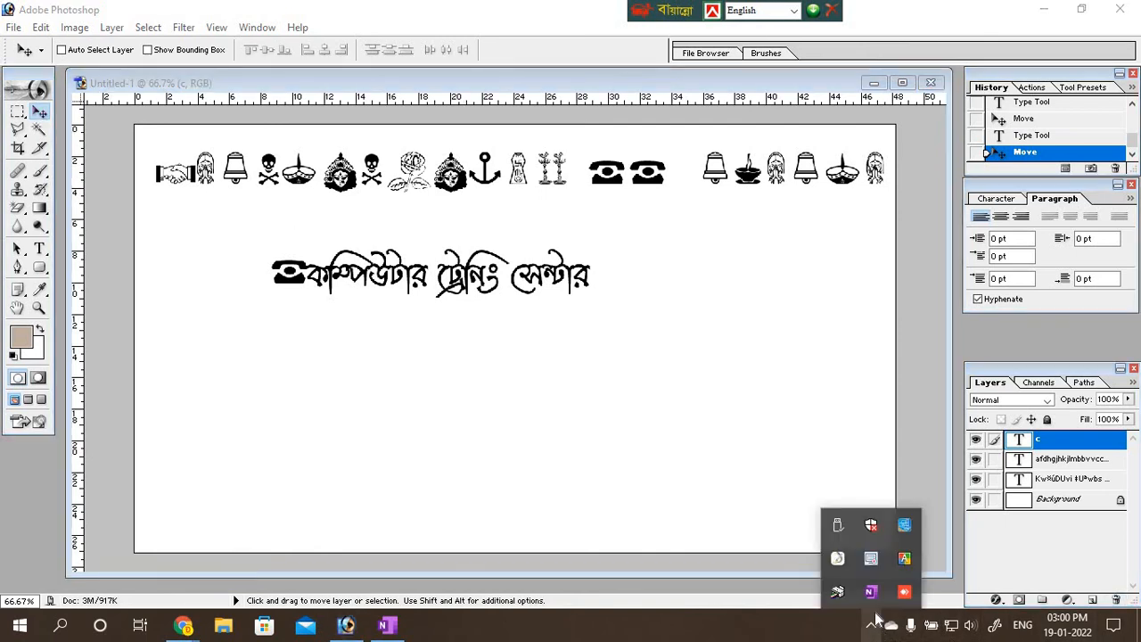
pyautogui.rightClick(905, 559)
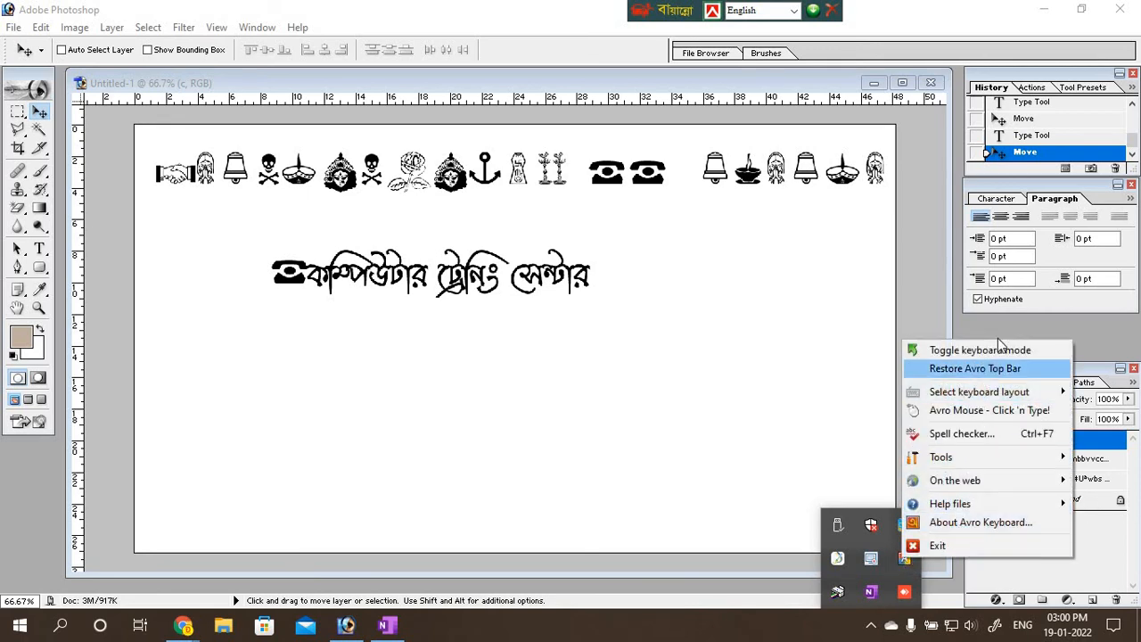
pyautogui.click(963, 369)
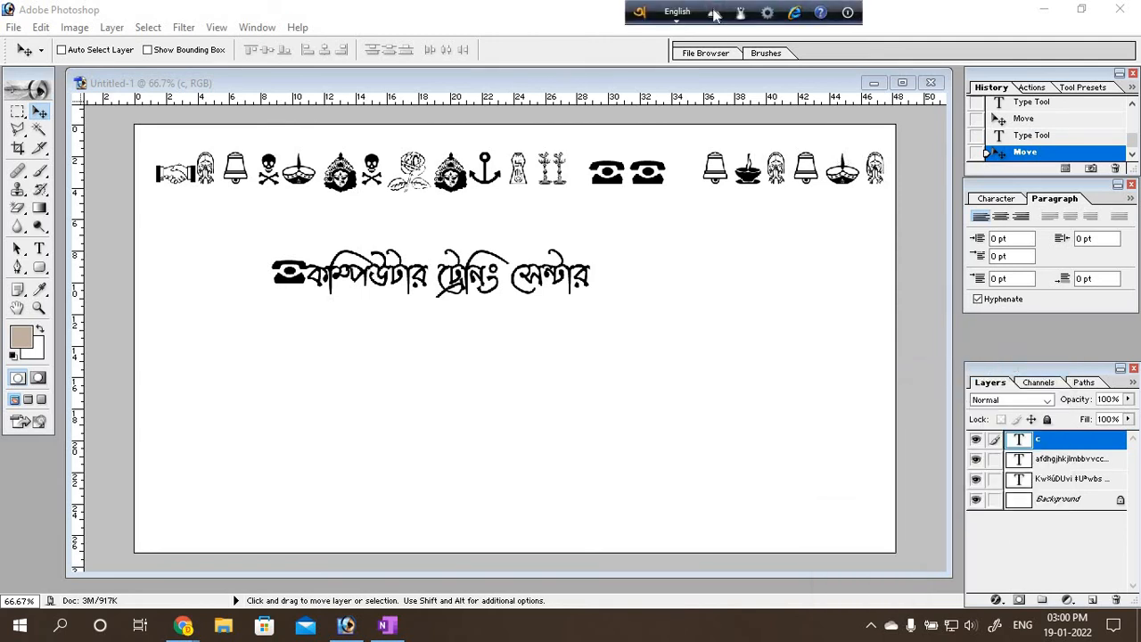
pyautogui.moveTo(648, 19); pyautogui.dragTo(366, 20)
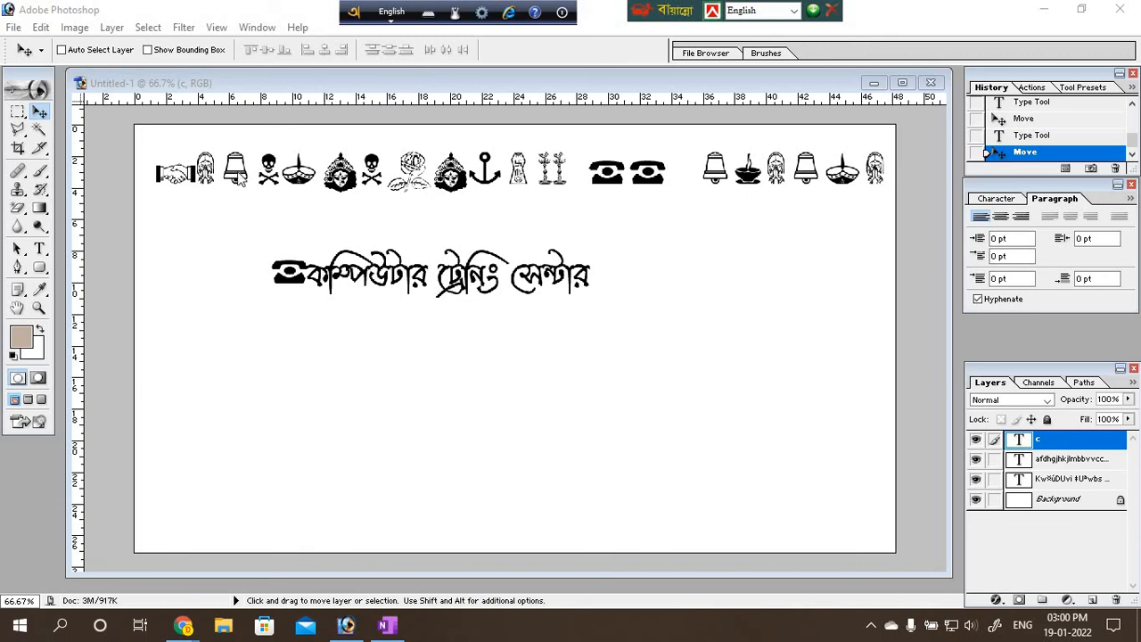
# Start a new text layer below the Bengali line and switch Avro Keyboard to Bangla input.
pyautogui.click(40, 249)
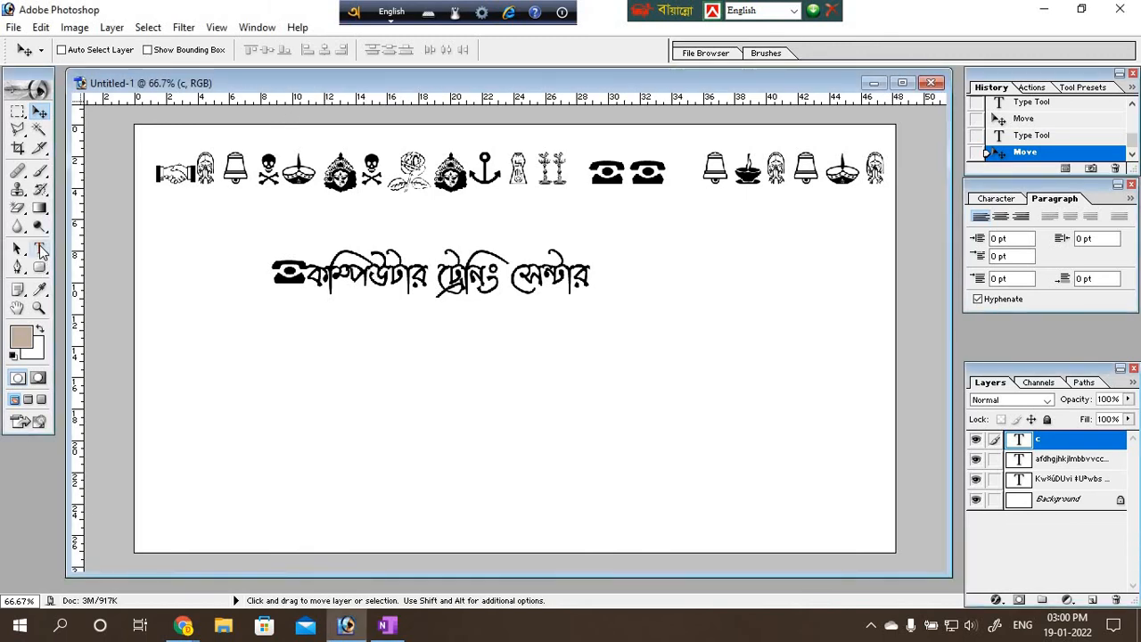
pyautogui.click(40, 249)
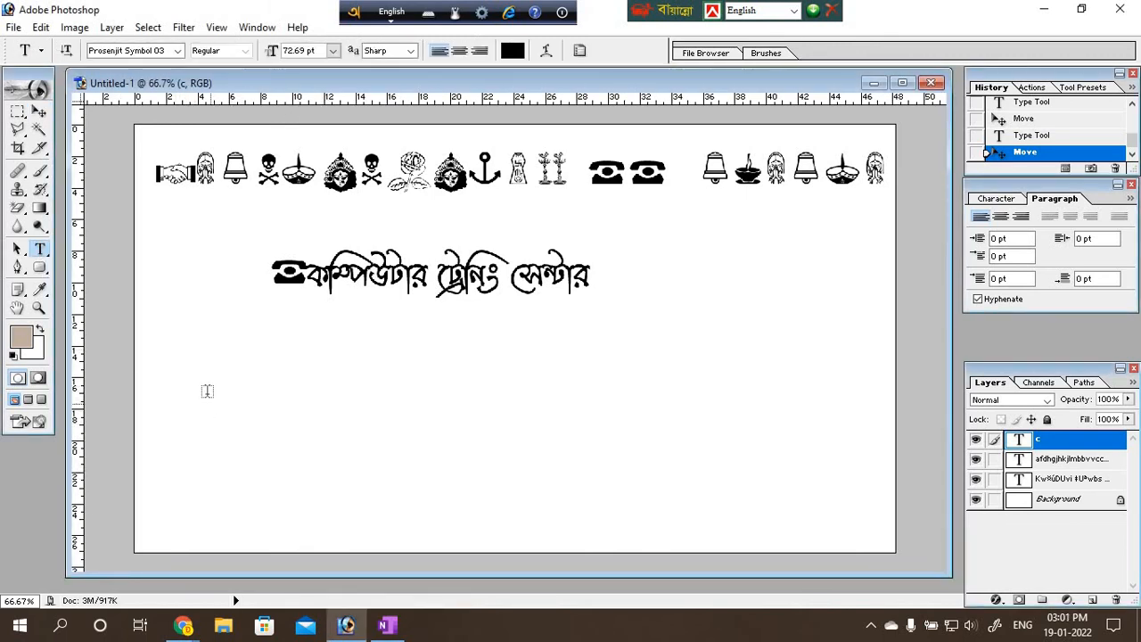
pyautogui.click(205, 389)
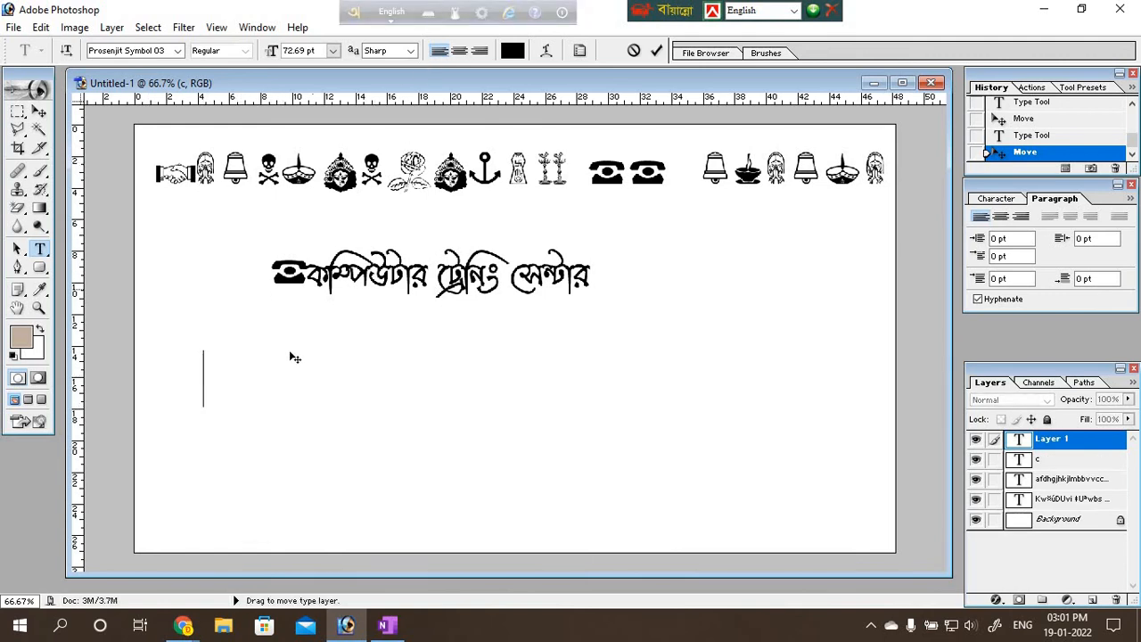
pyautogui.press('F12')
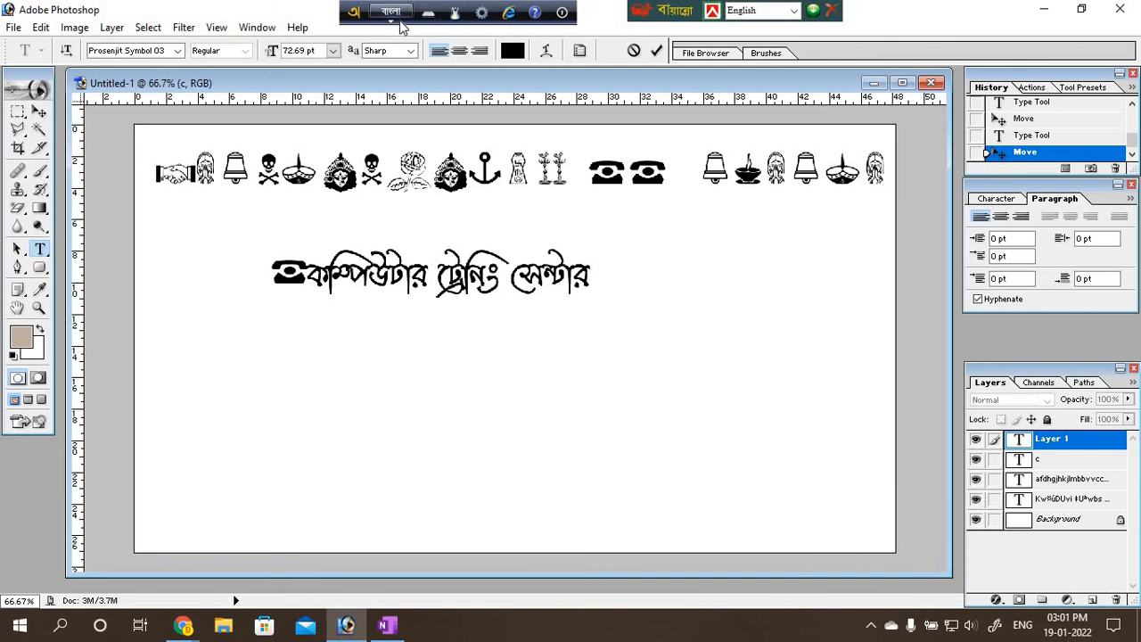
# Try to write "photoshop" phonetically as ফটোশপ in the Kalpana Unicode font, and clear the entered text.
pyautogui.click(177, 51)
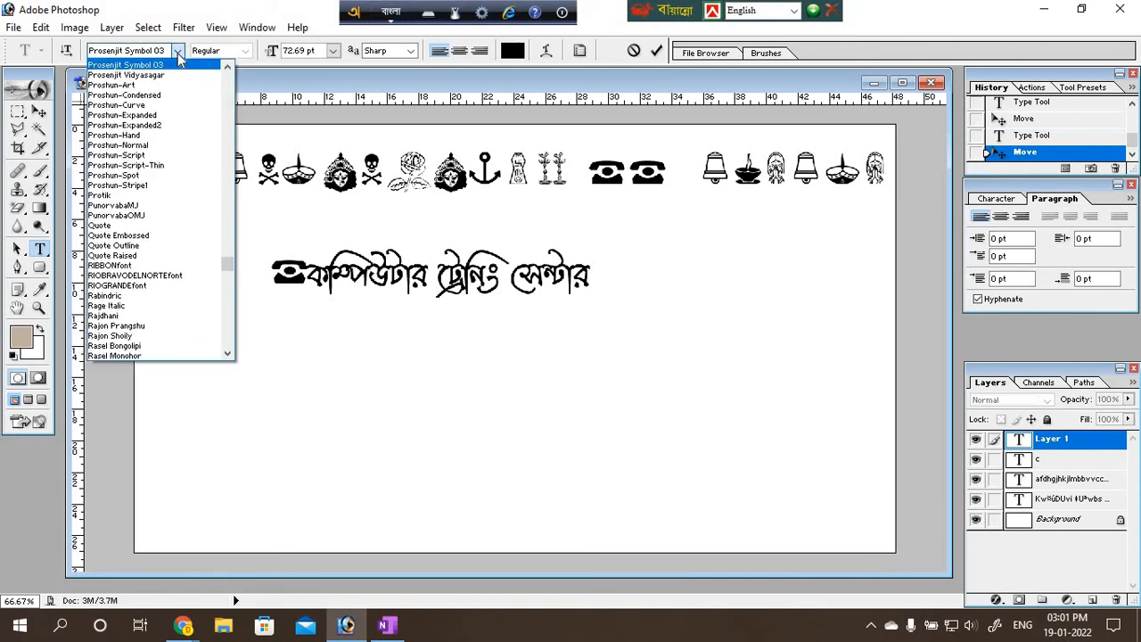
pyautogui.moveTo(229, 266); pyautogui.dragTo(225, 174)
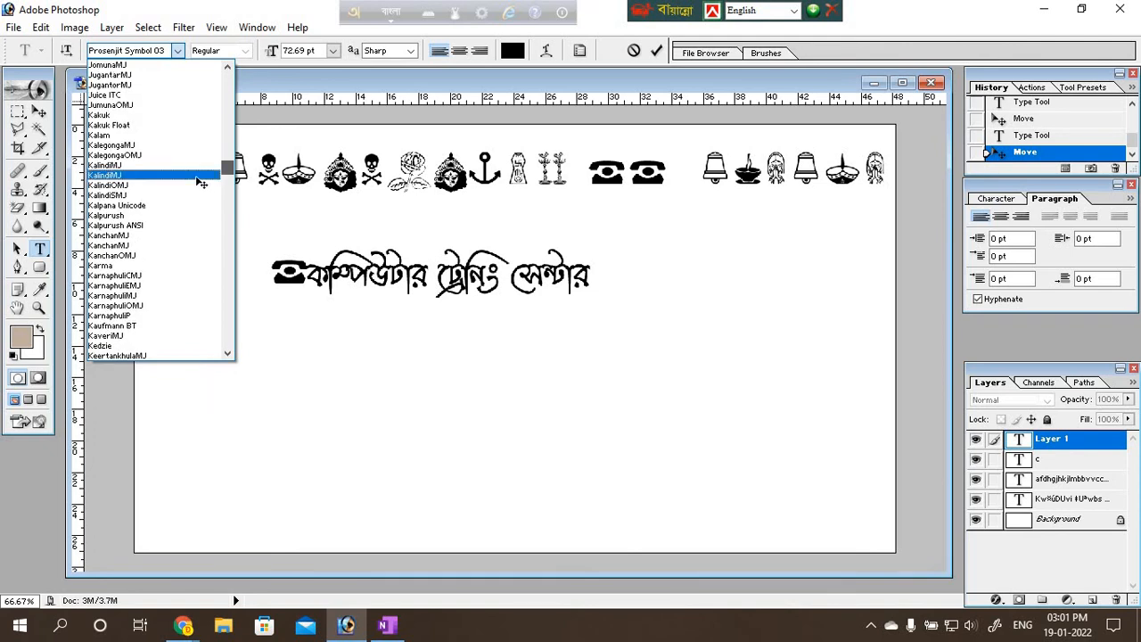
pyautogui.click(135, 207)
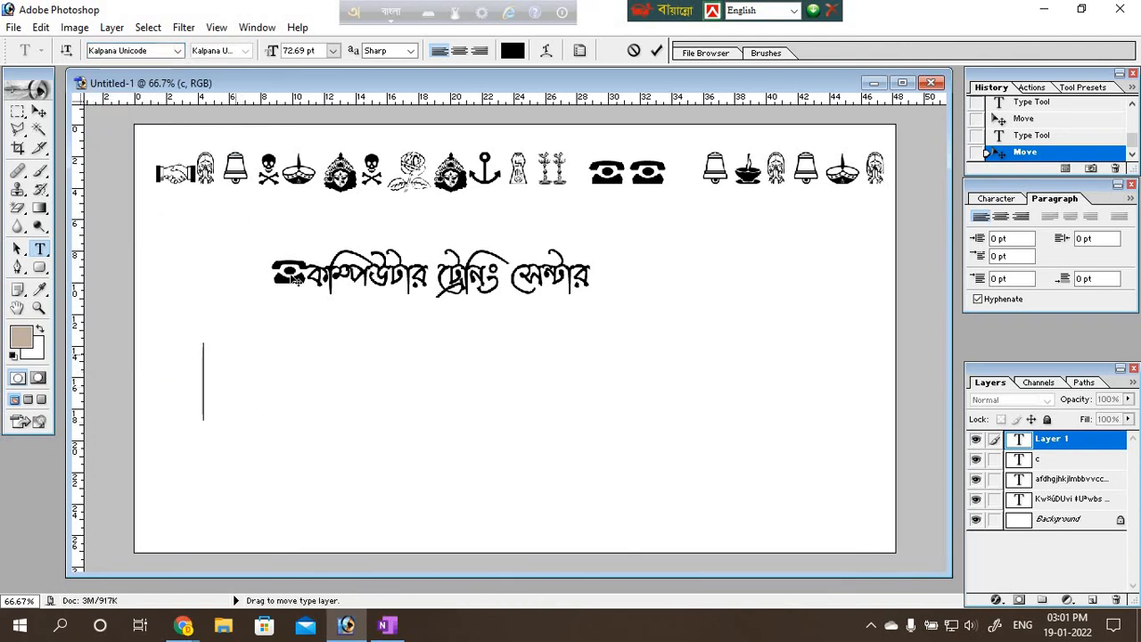
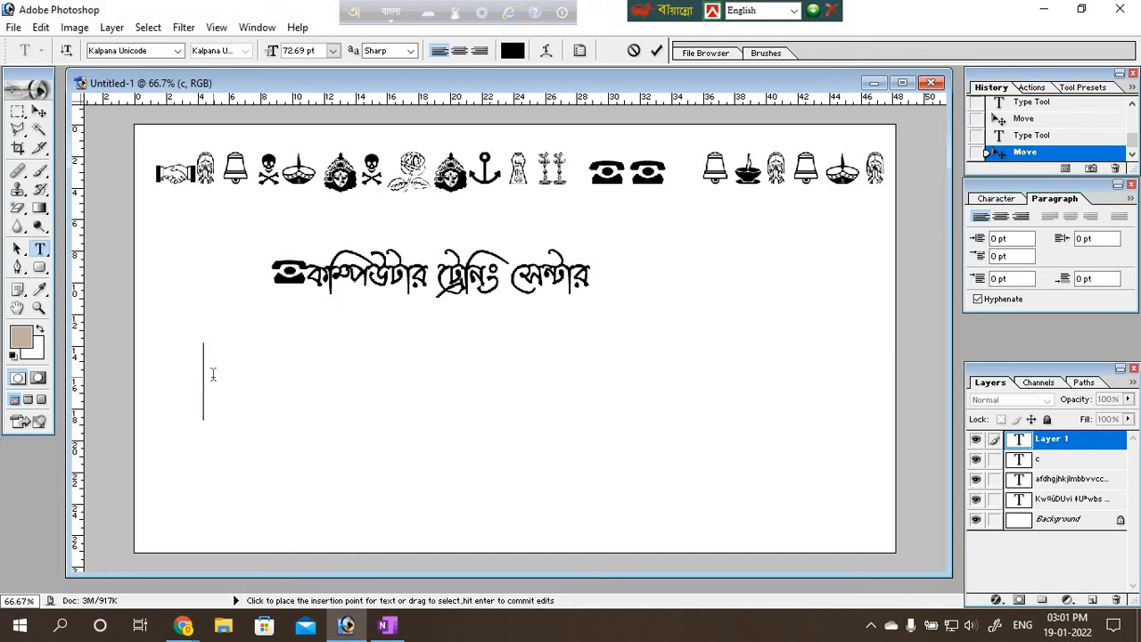
pyautogui.write('p')
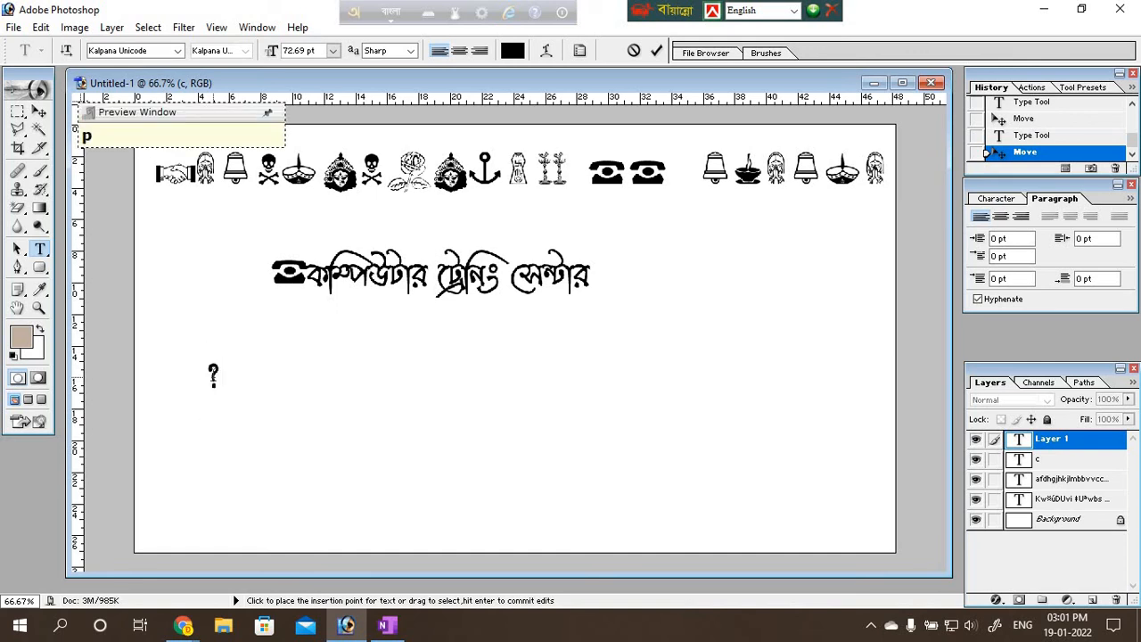
pyautogui.write('hoto')
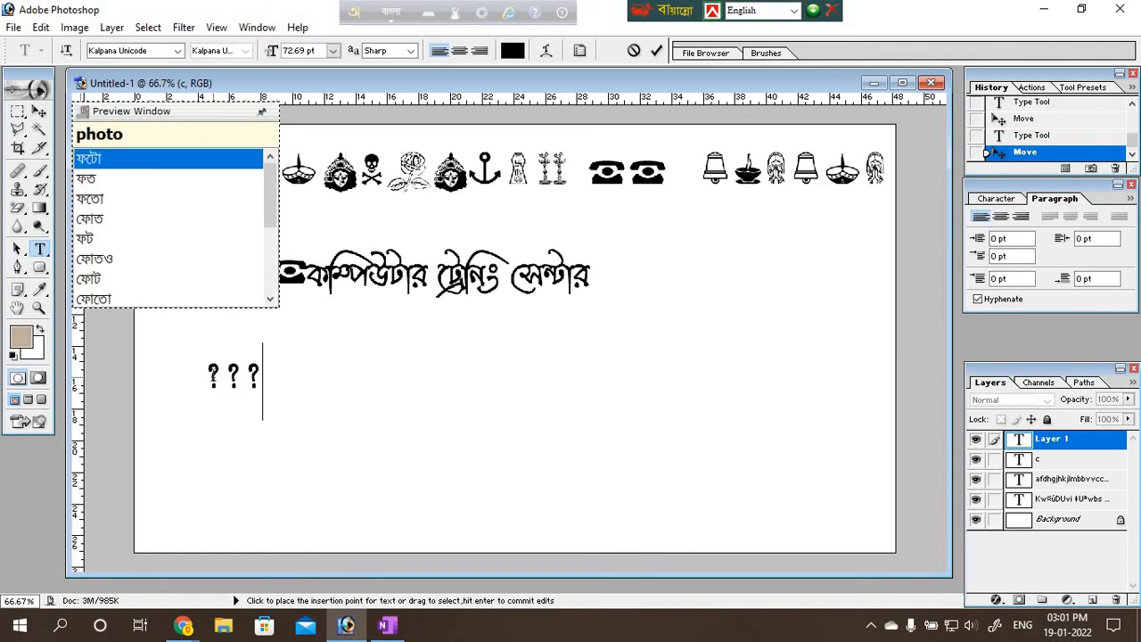
pyautogui.write('shop')
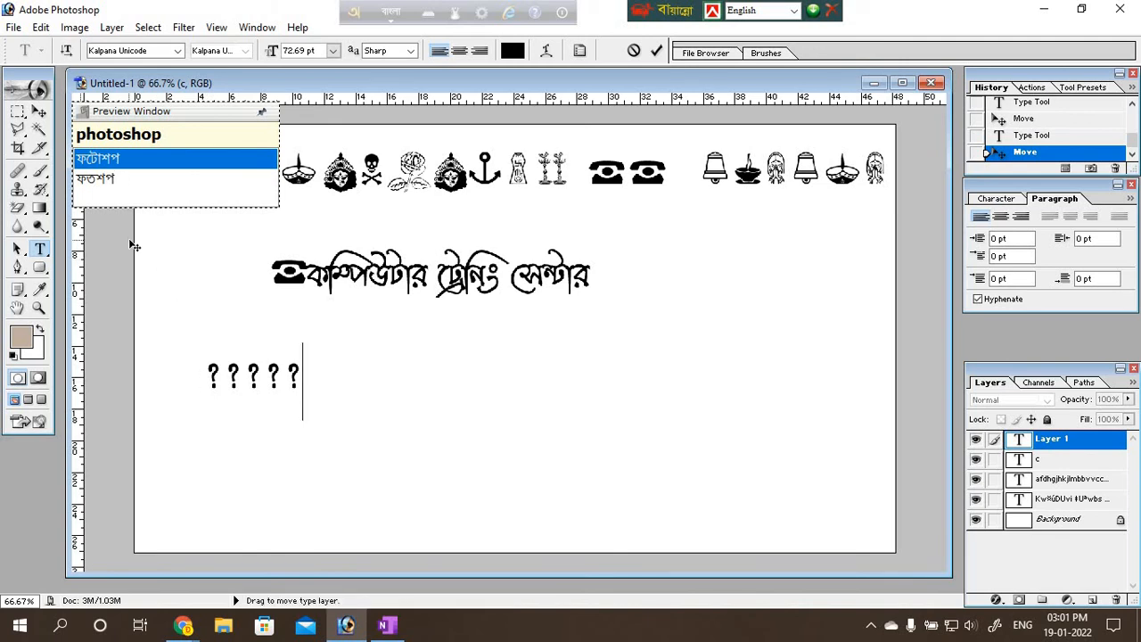
pyautogui.click(112, 163)
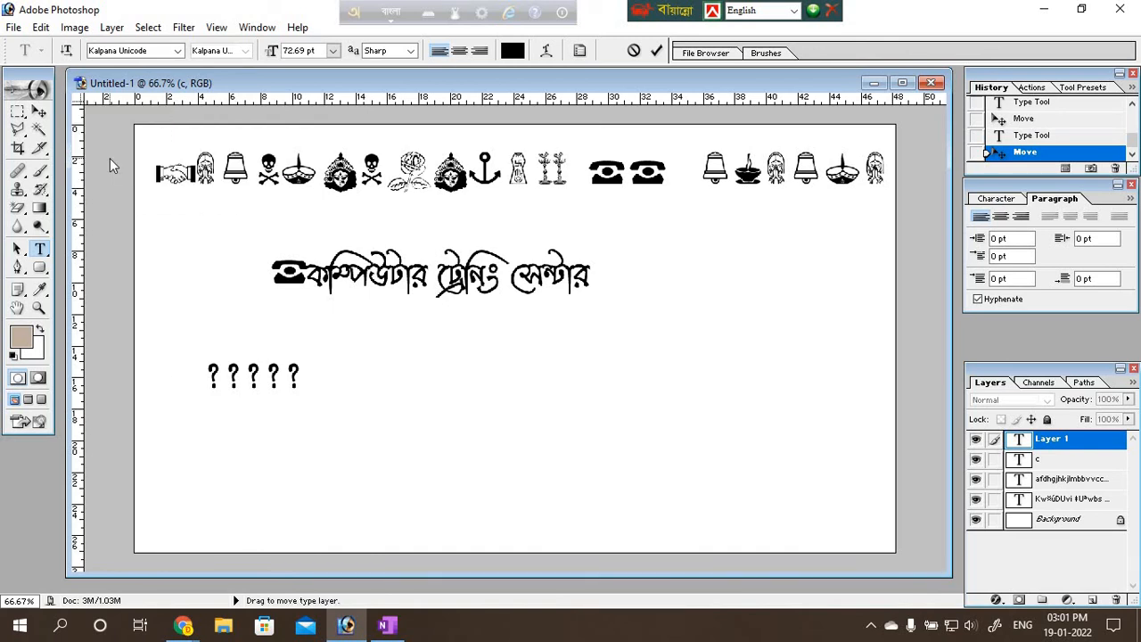
pyautogui.moveTo(207, 375); pyautogui.dragTo(330, 378)
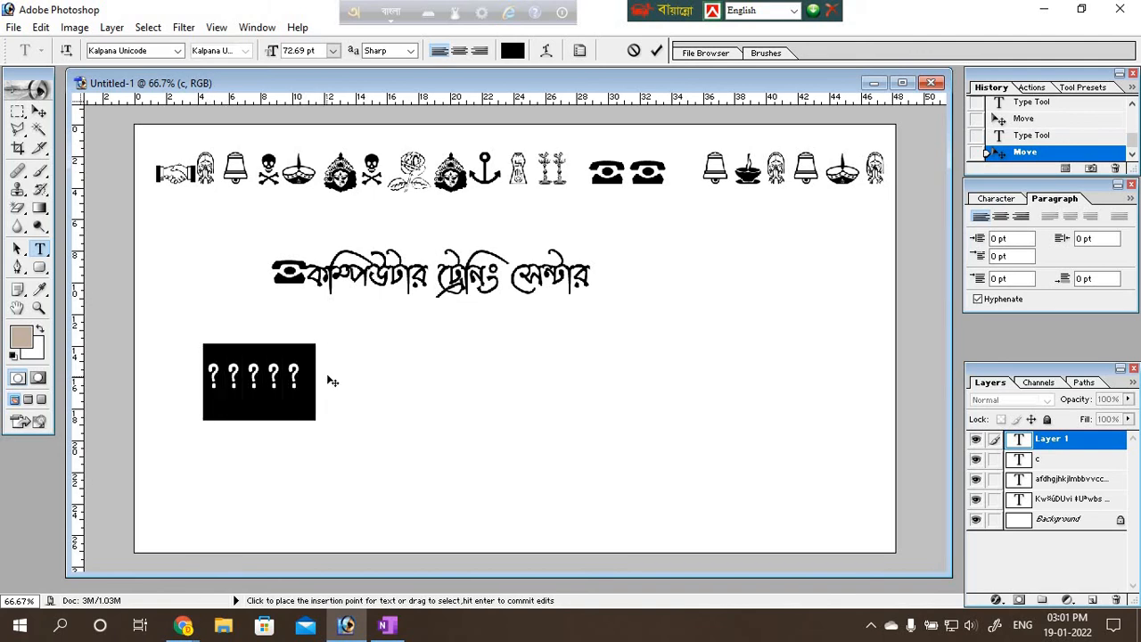
pyautogui.press('BackSpace')
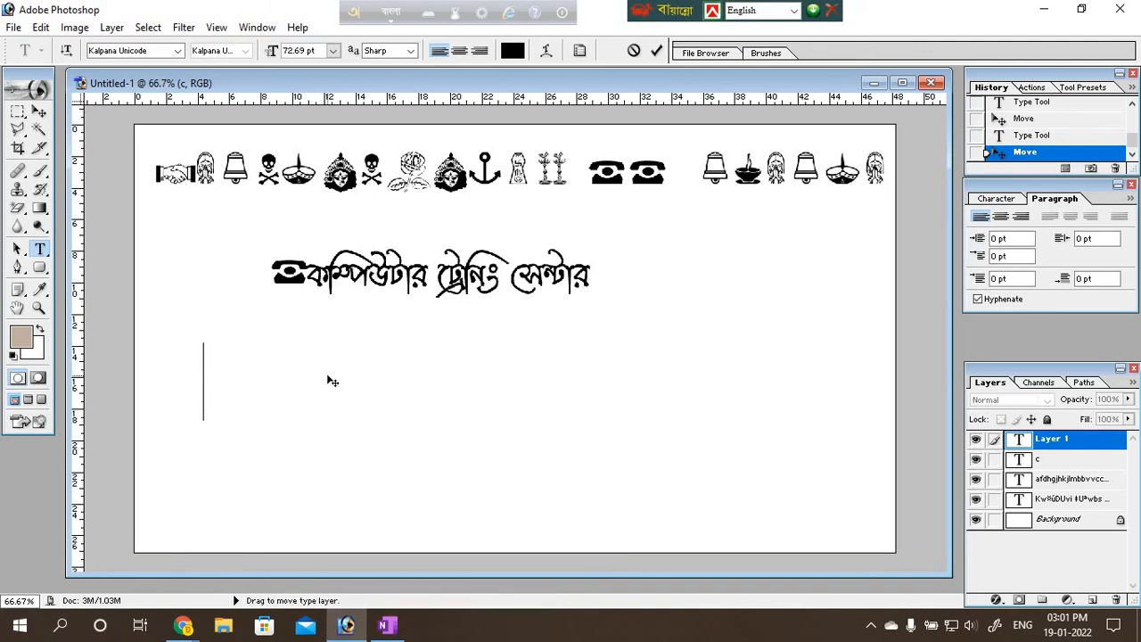
# Switch Avro Keyboard to English and change its output from Unicode to ANSI, accepting ANSI despite the warning.
pyautogui.click(359, 14)
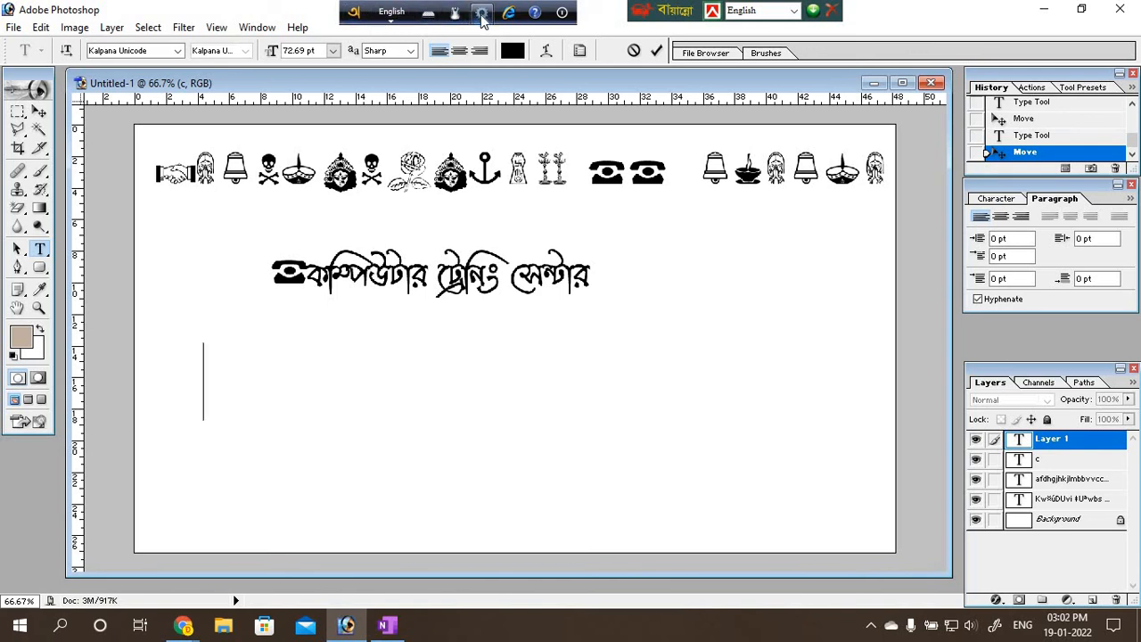
pyautogui.click(481, 14)
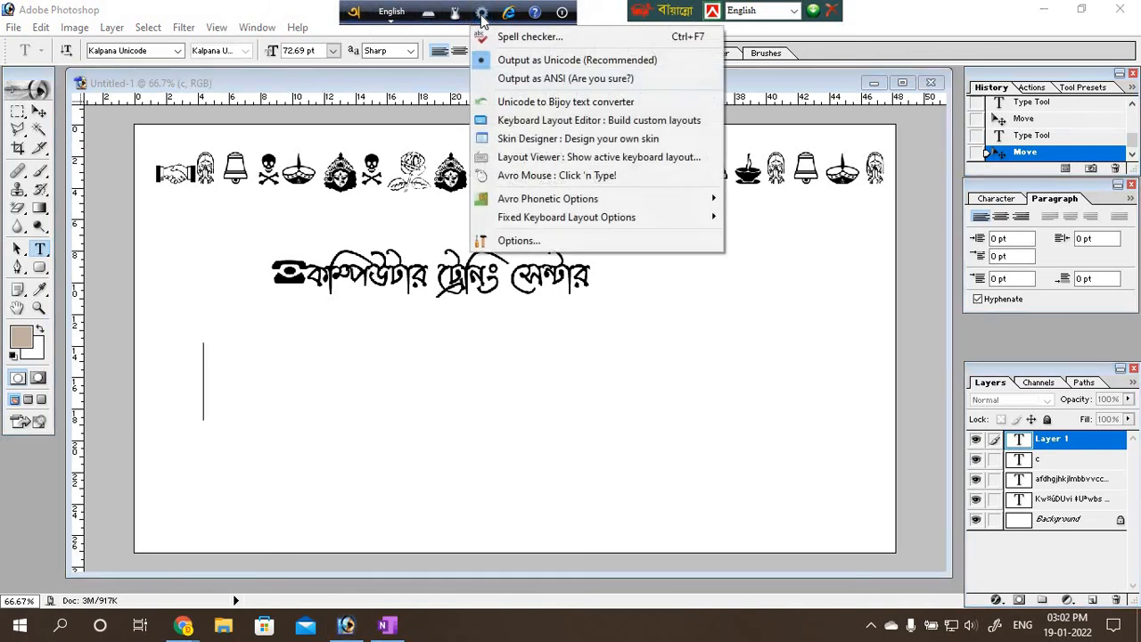
pyautogui.click(538, 82)
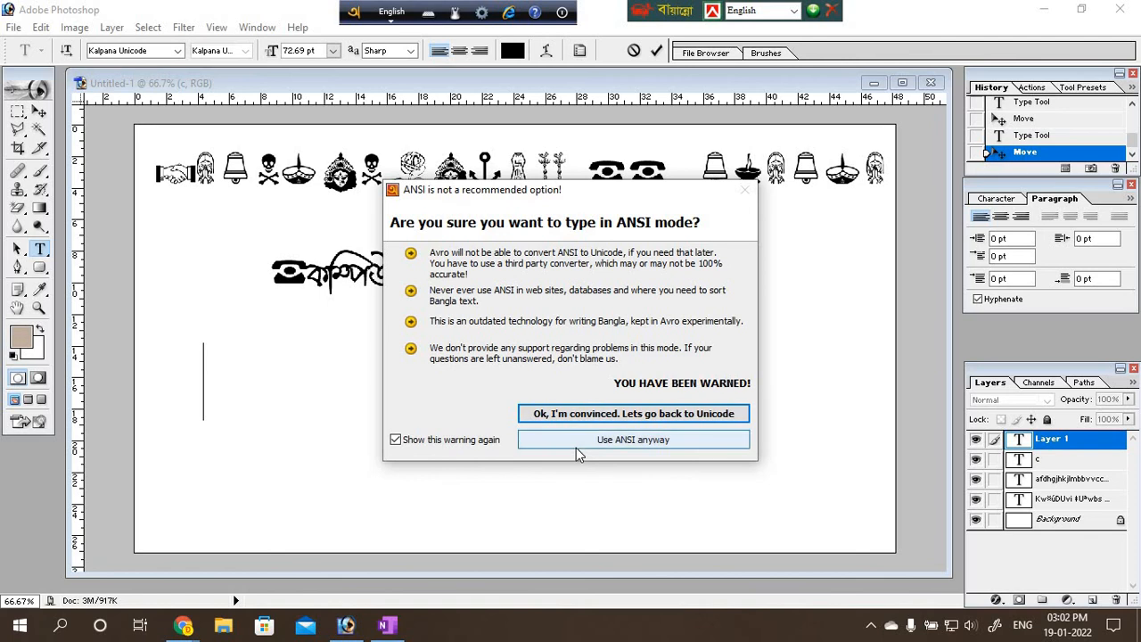
pyautogui.click(639, 442)
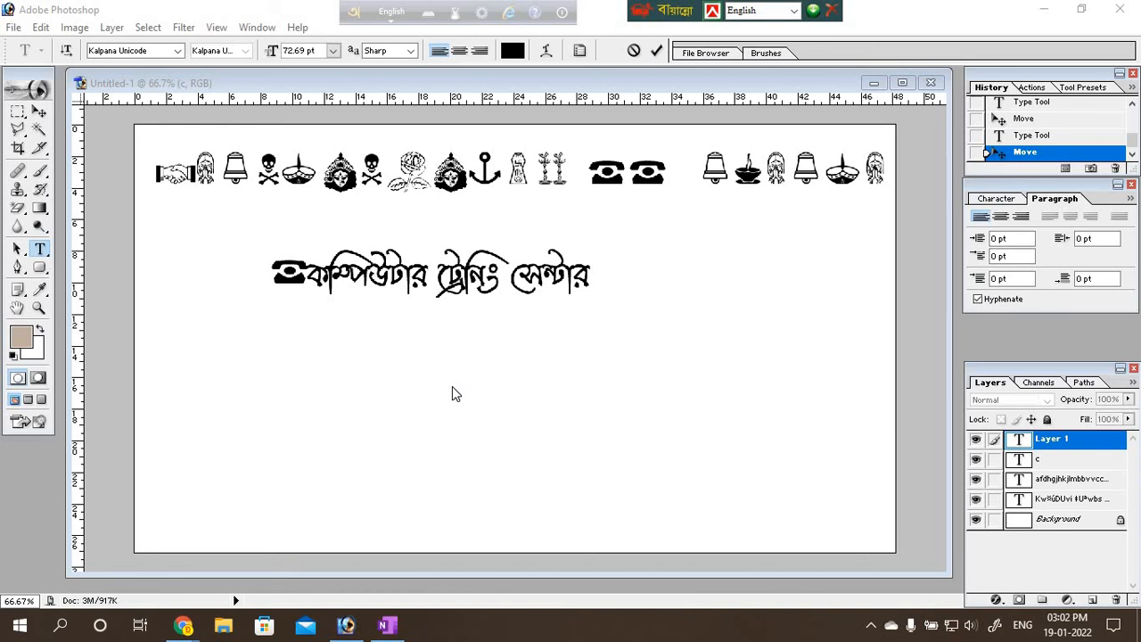
# Set the new text layer's font to Kalpurush ANSI and switch Avro Keyboard back to Bangla input.
pyautogui.click(212, 389)
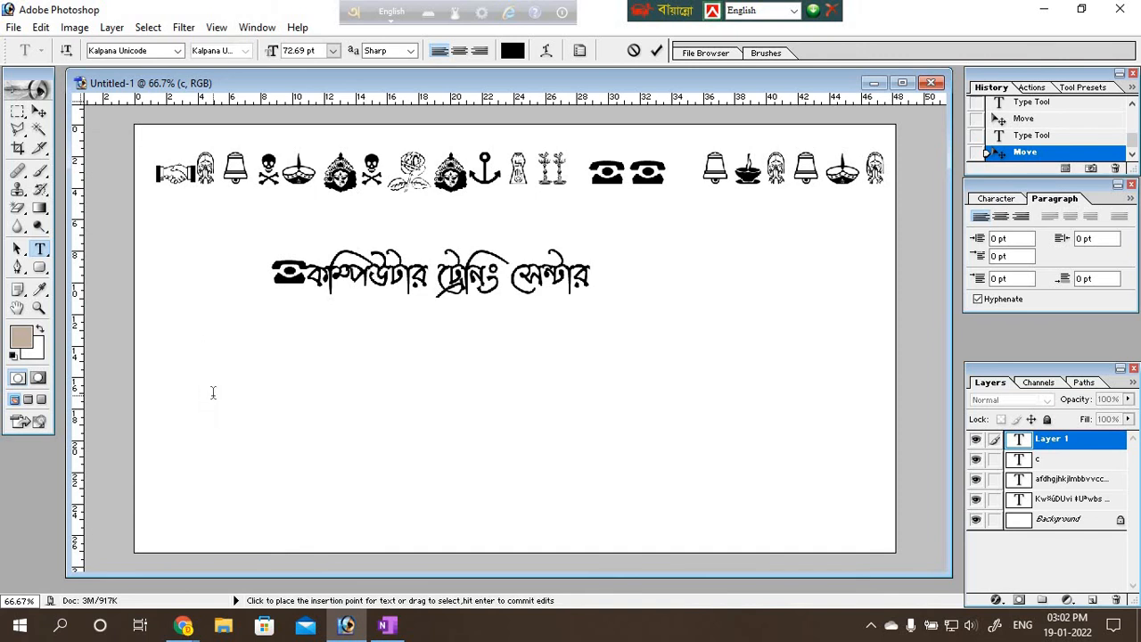
pyautogui.click(178, 51)
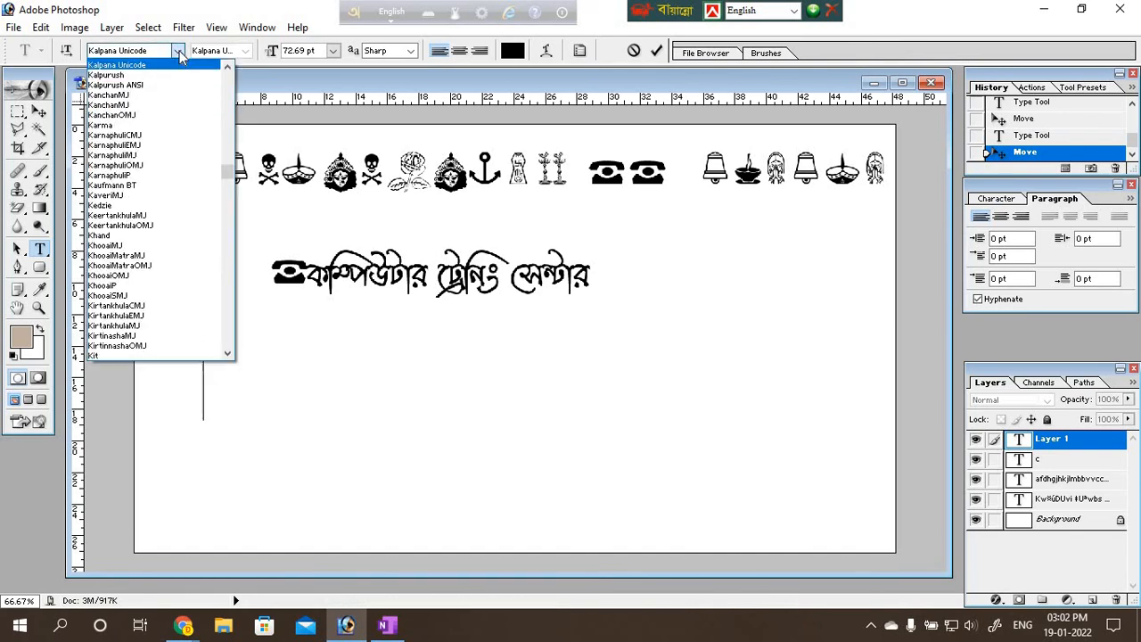
pyautogui.click(149, 86)
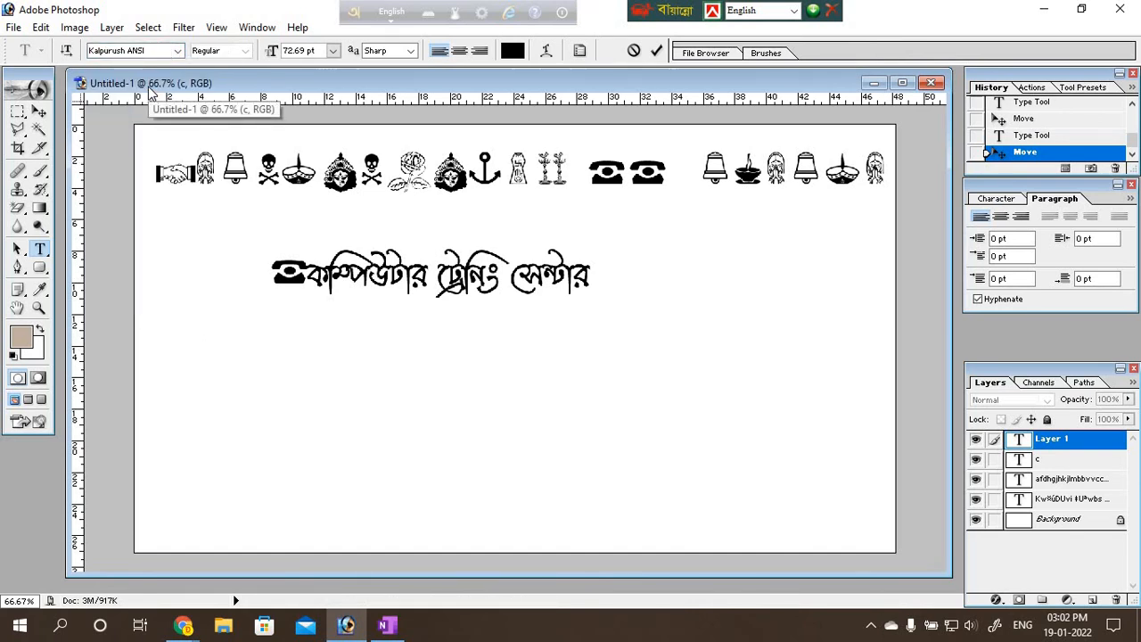
pyautogui.write('o')
pyautogui.press('BackSpace')
pyautogui.press('F12')
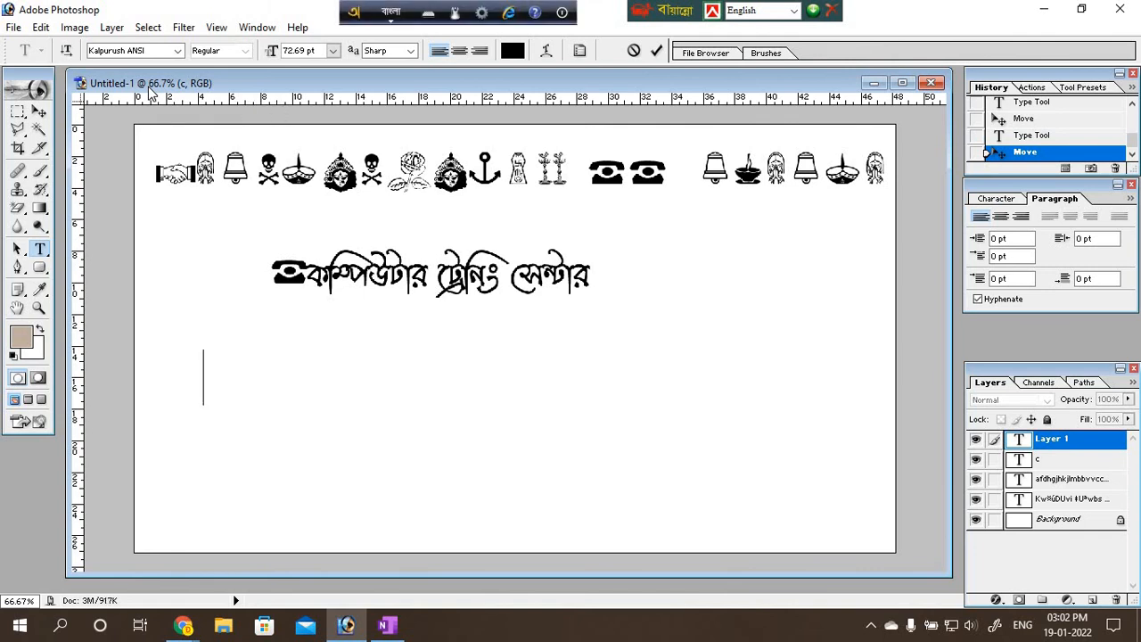
# Write the word ফটোশপ phonetically as "photoshop" on the new text layer, correcting mistyped letters.
pyautogui.write('ph')
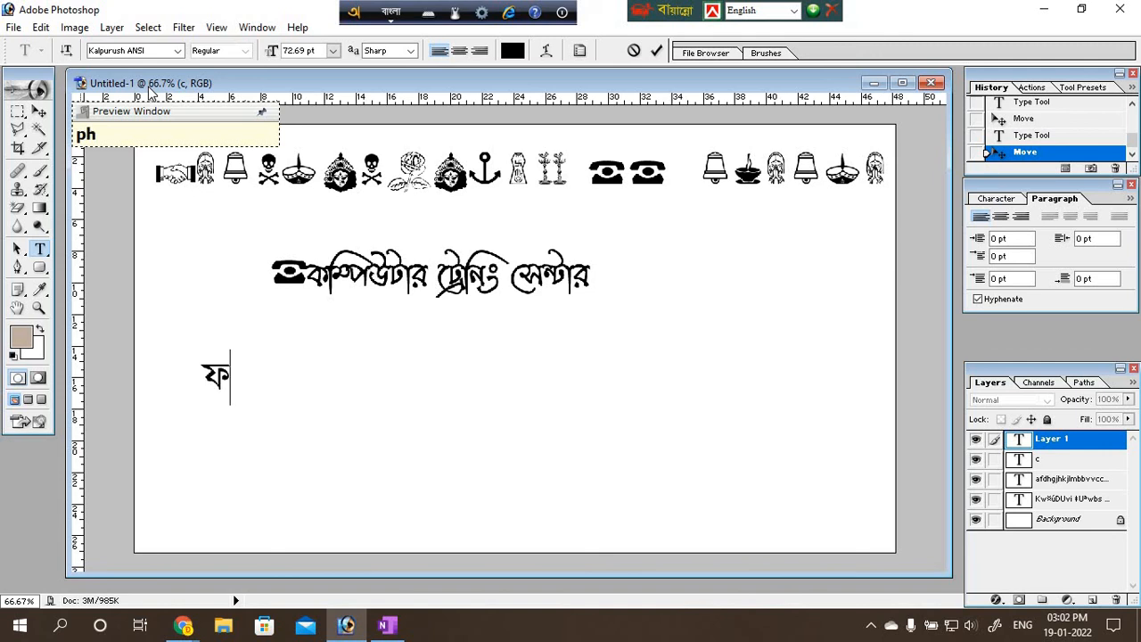
pyautogui.write('itisgio')
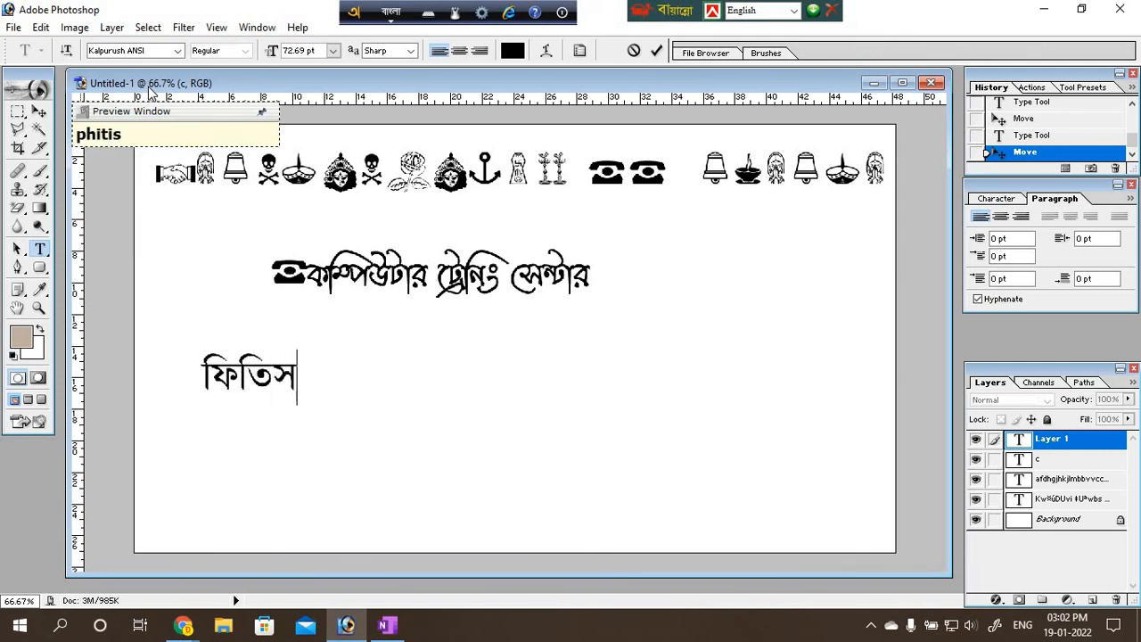
pyautogui.press('BackSpace')
pyautogui.press('BackSpace')
pyautogui.press('BackSpace')
pyautogui.press('BackSpace')
pyautogui.press('BackSpace')
pyautogui.press('BackSpace')
pyautogui.press('BackSpace')
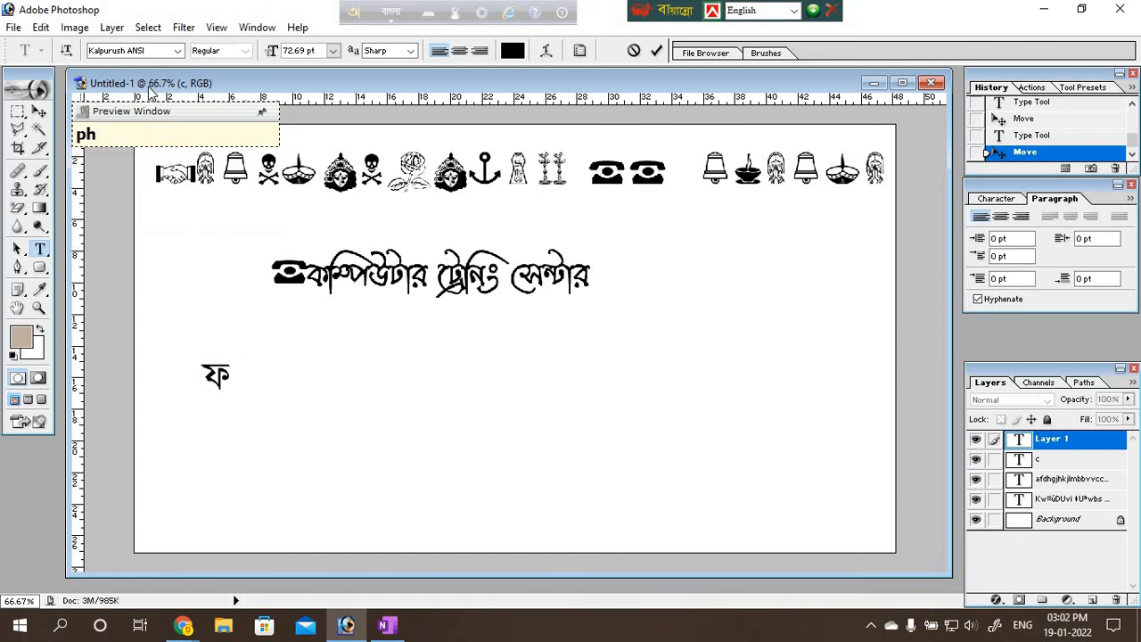
pyautogui.write('o')
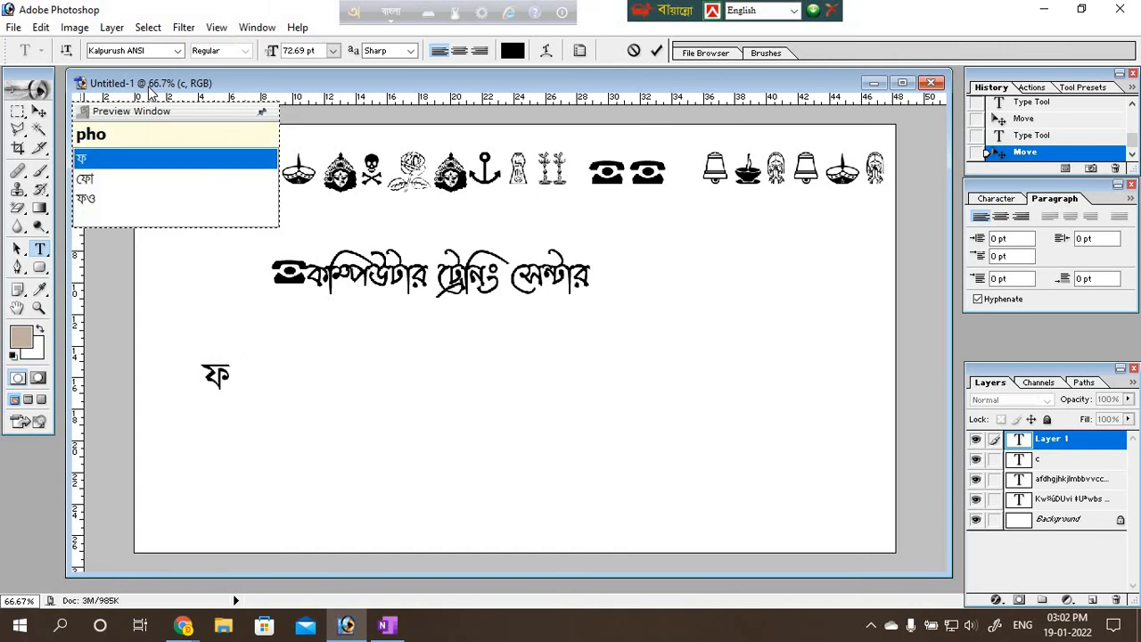
pyautogui.write('top')
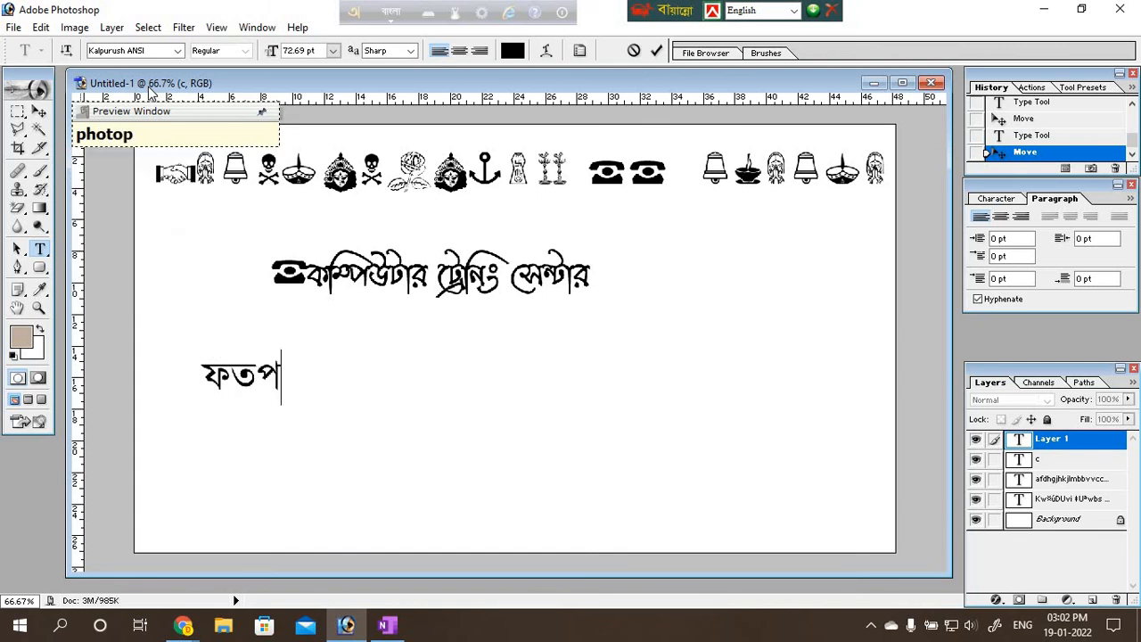
pyautogui.press('BackSpace')
pyautogui.write('shop')
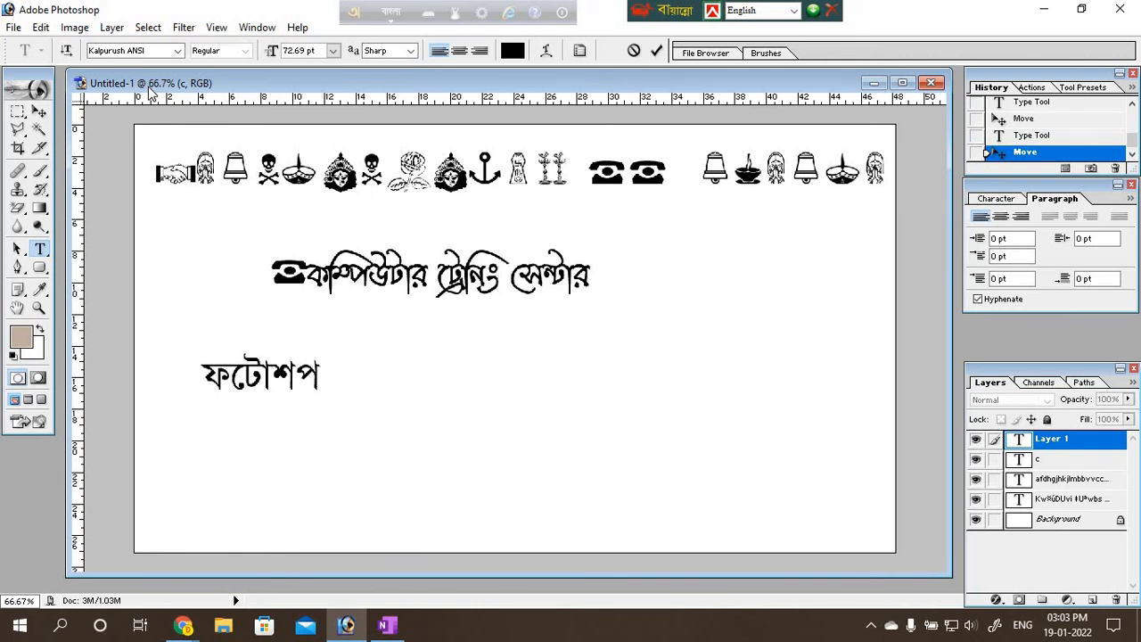
# Continue the text line phonetically with "shikhte caichi" so it reads ফটোশপ শিখতে চাইছি, and switch Avro Keyboard to English.
pyautogui.write(' shikh')
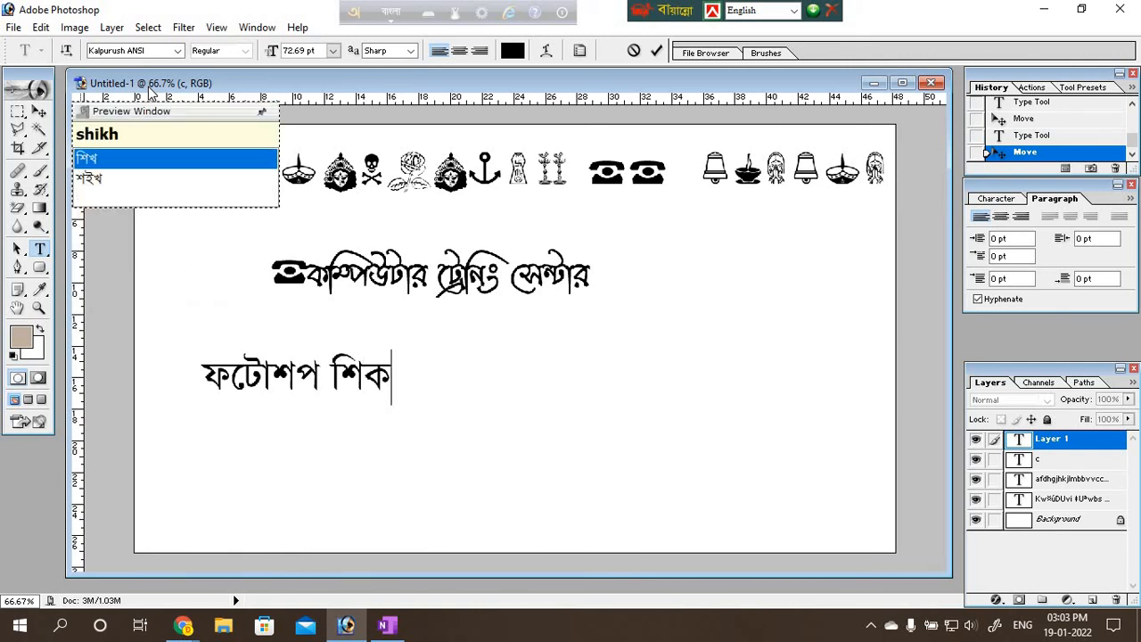
pyautogui.write('te')
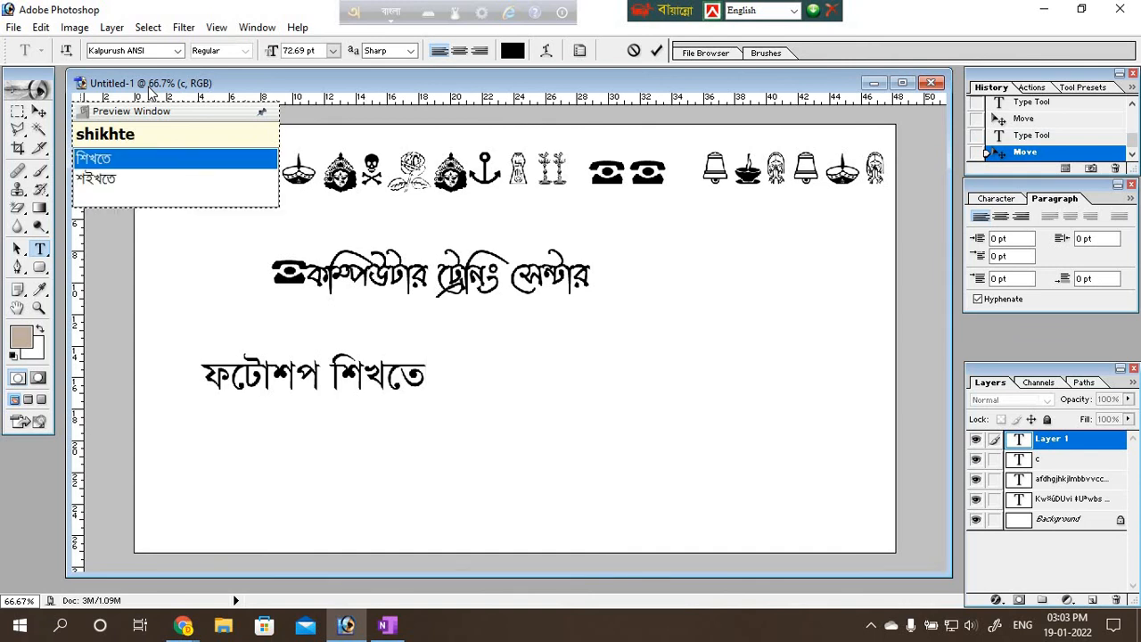
pyautogui.write(' ca')
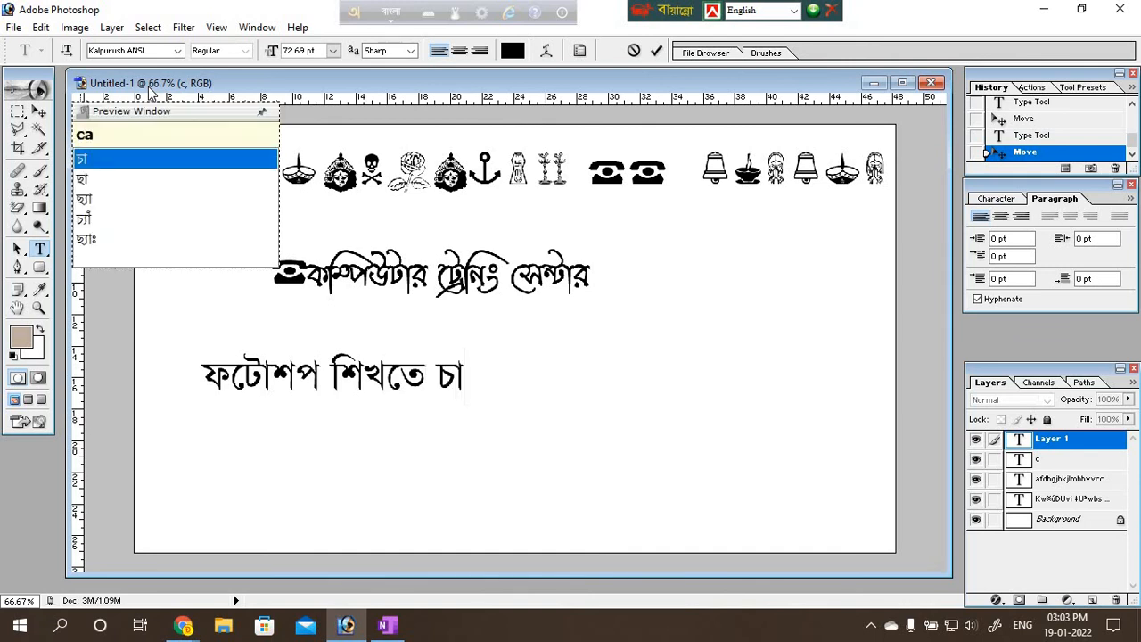
pyautogui.write('ichi')
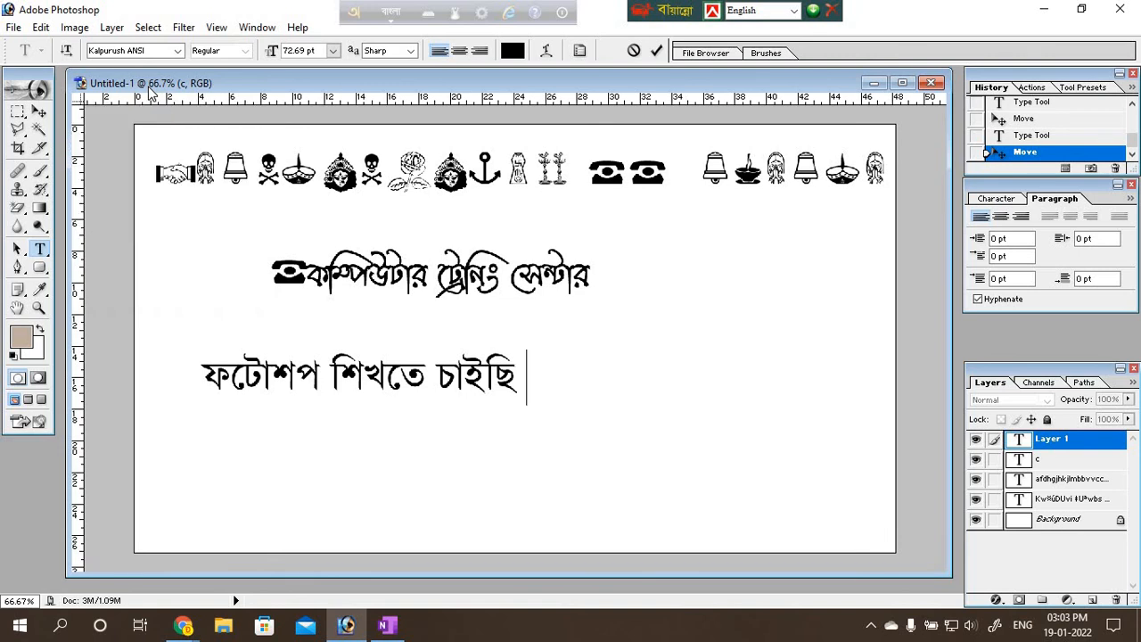
pyautogui.press('F12')
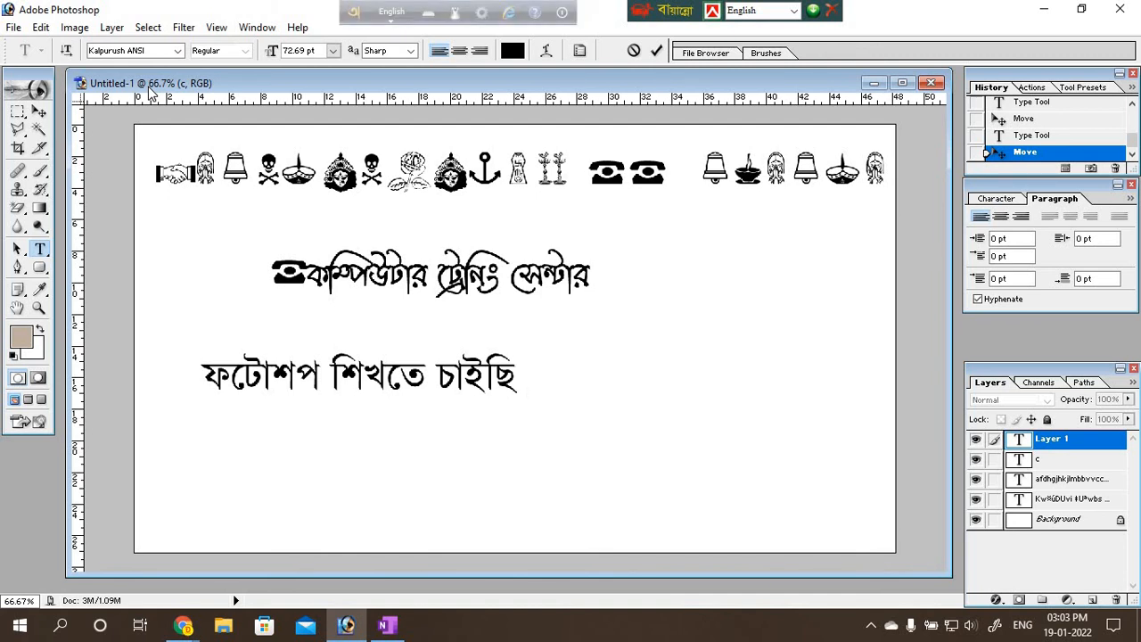
pyautogui.click(115, 51)
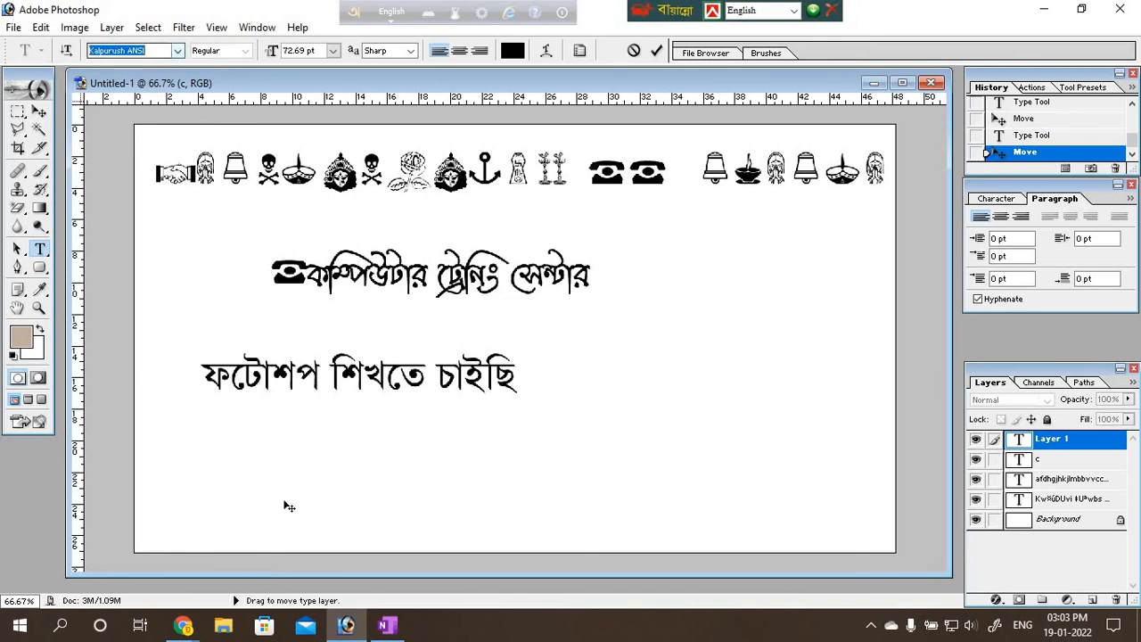
# Switch to Chrome, move the Avro Keyboard toolbar clear of the browser tabs, and open a new tab.
pyautogui.moveTo(182, 624)
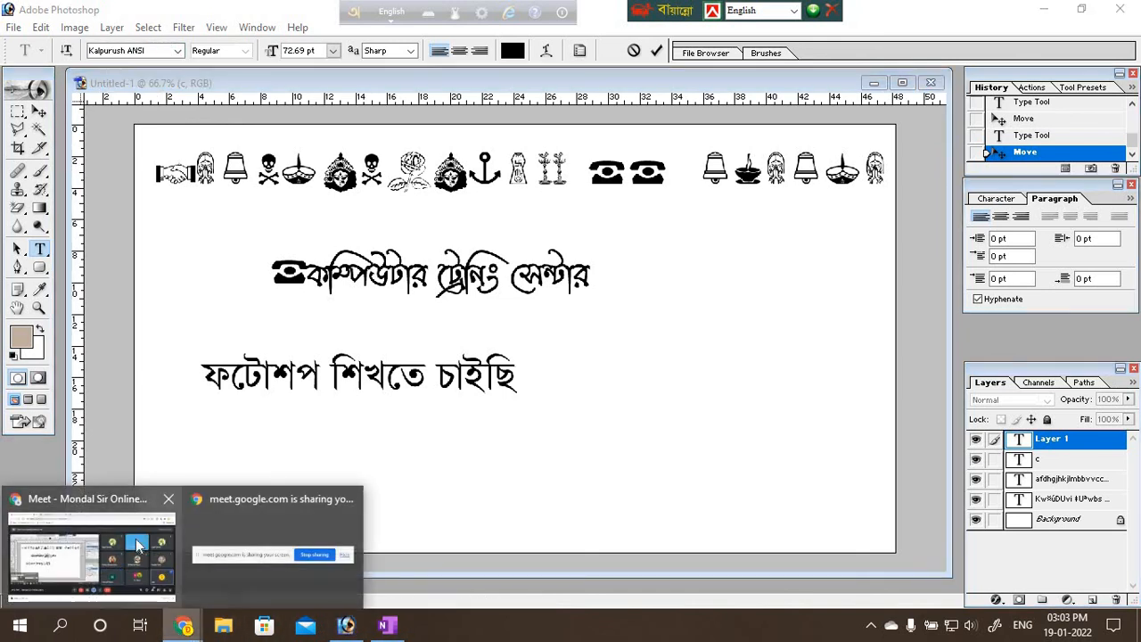
pyautogui.click(99, 495)
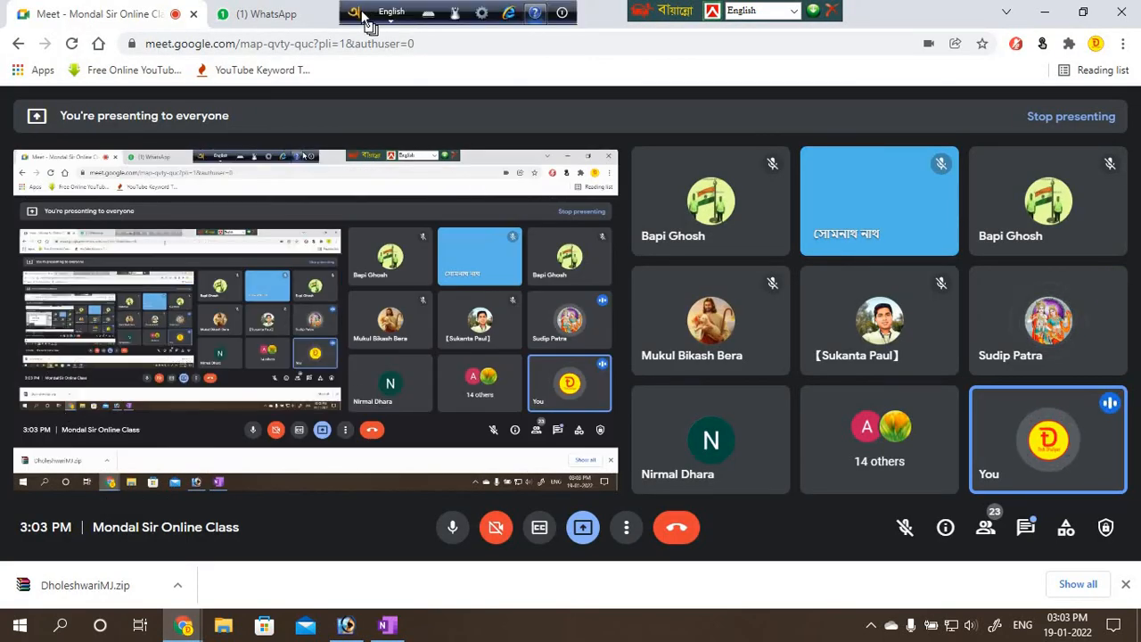
pyautogui.click(295, 14)
pyautogui.moveTo(346, 19); pyautogui.dragTo(863, 30)
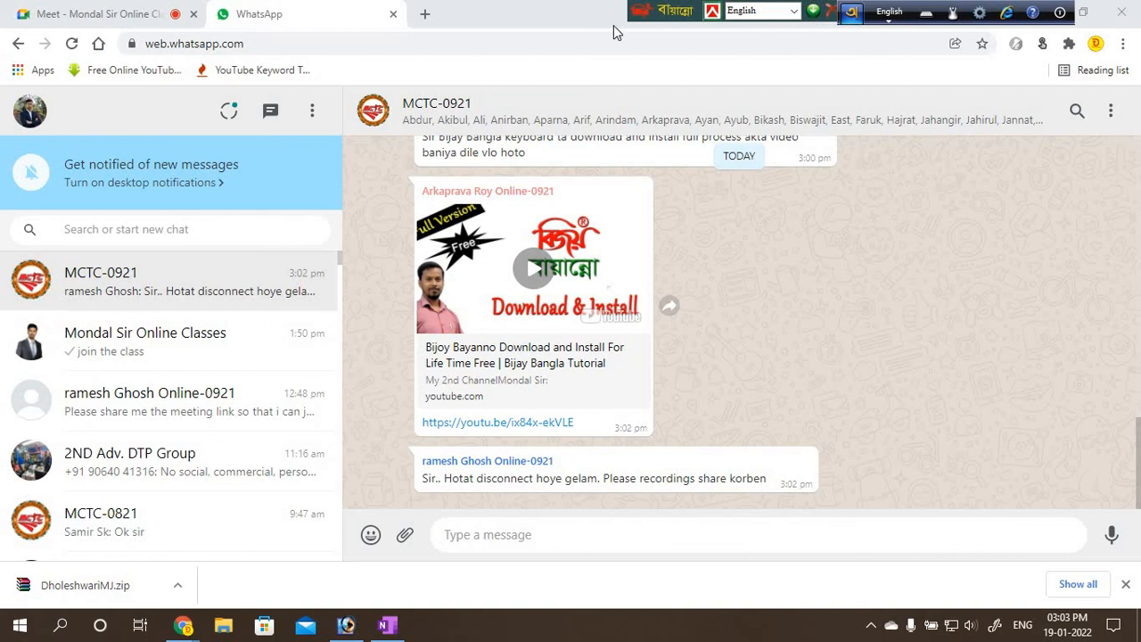
pyautogui.click(422, 16)
pyautogui.click(424, 16)
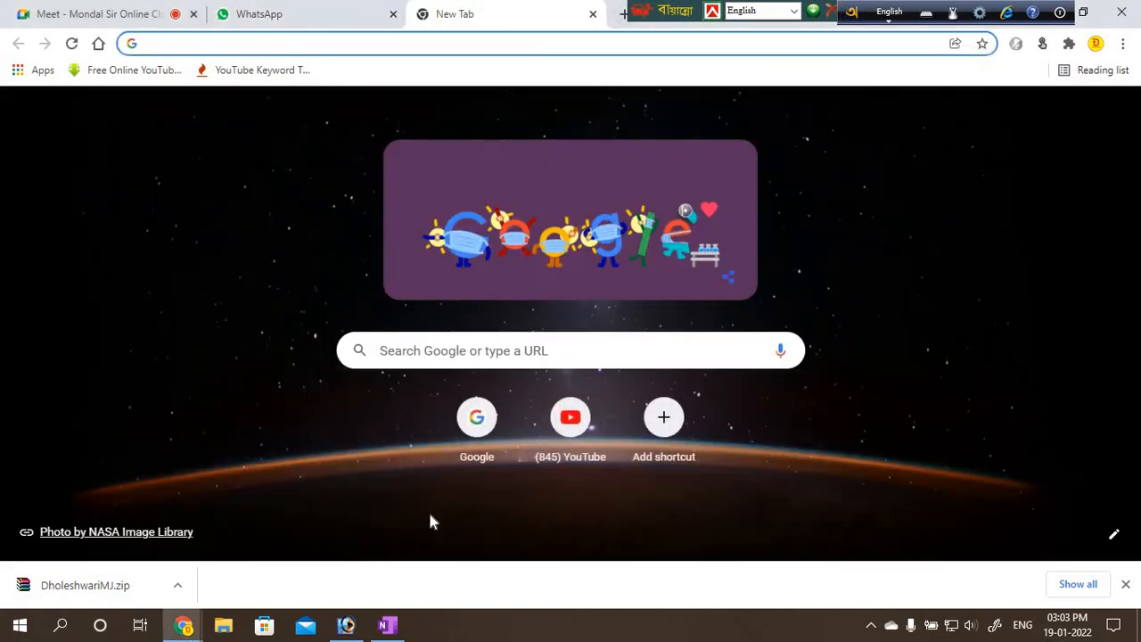
# Search Google for "lipighor font".
pyautogui.click(486, 434)
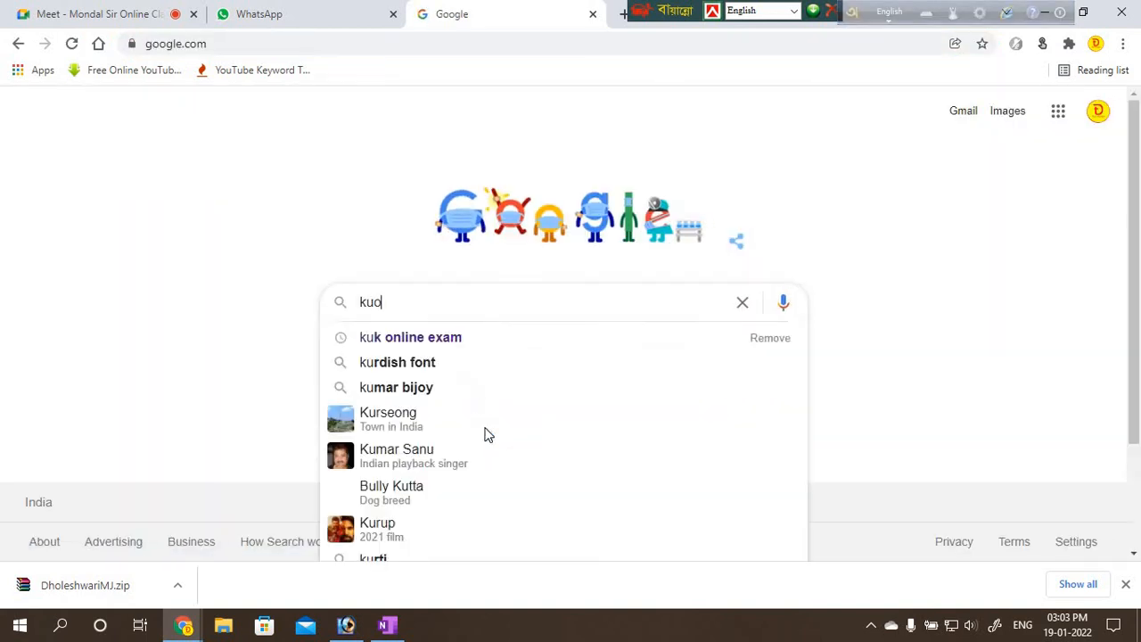
pyautogui.press('BackSpace')
pyautogui.press('BackSpace')
pyautogui.write('li')
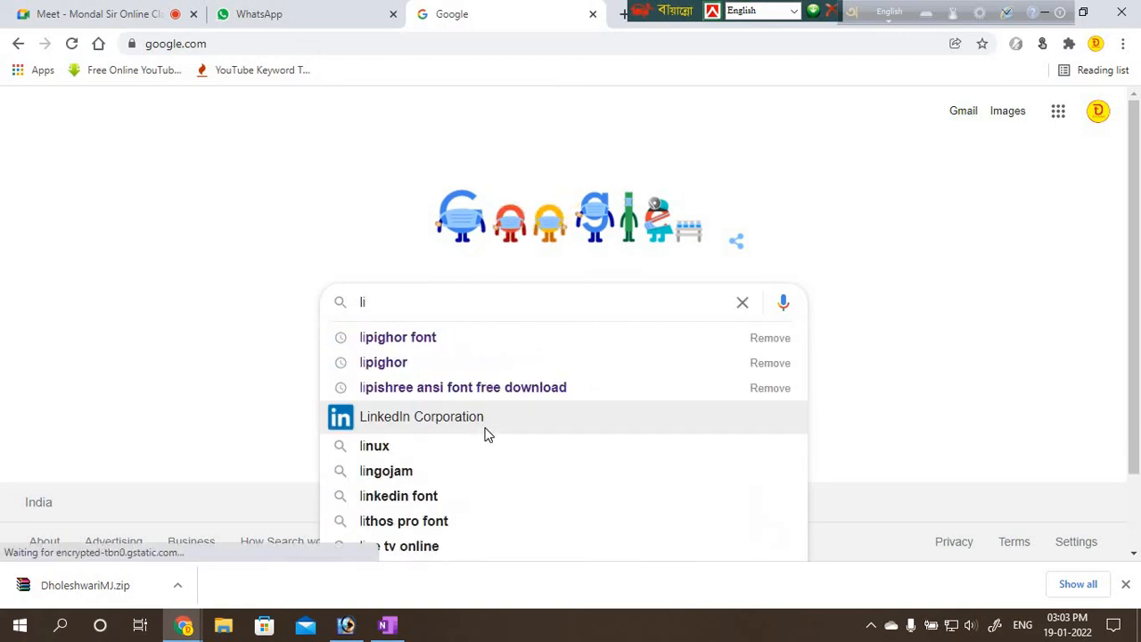
pyautogui.write('pigh')
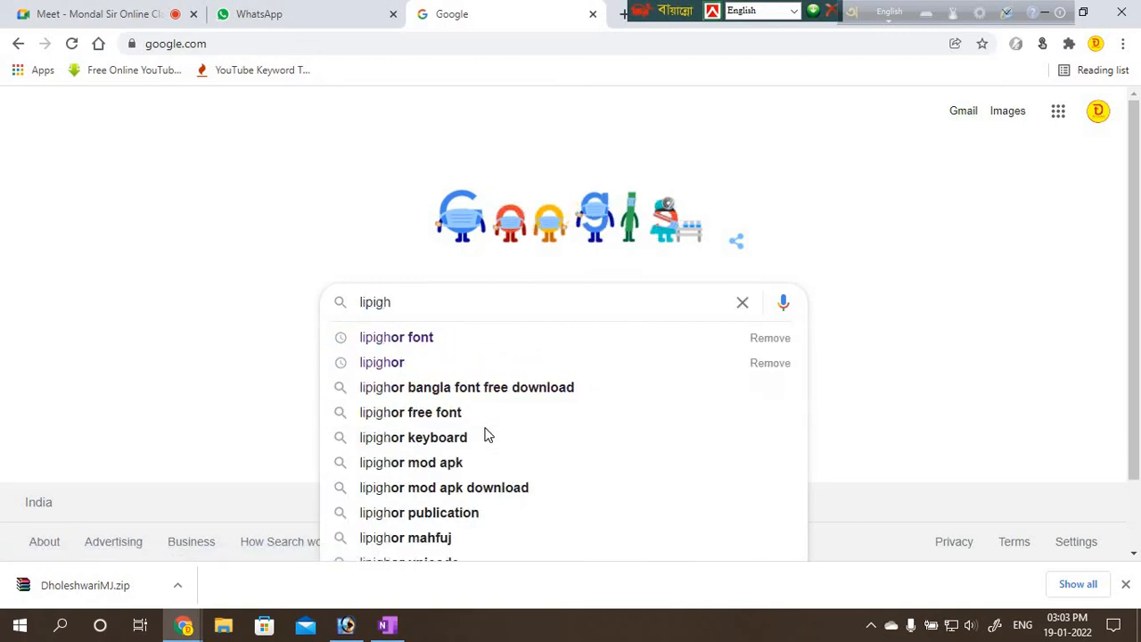
pyautogui.click(416, 339)
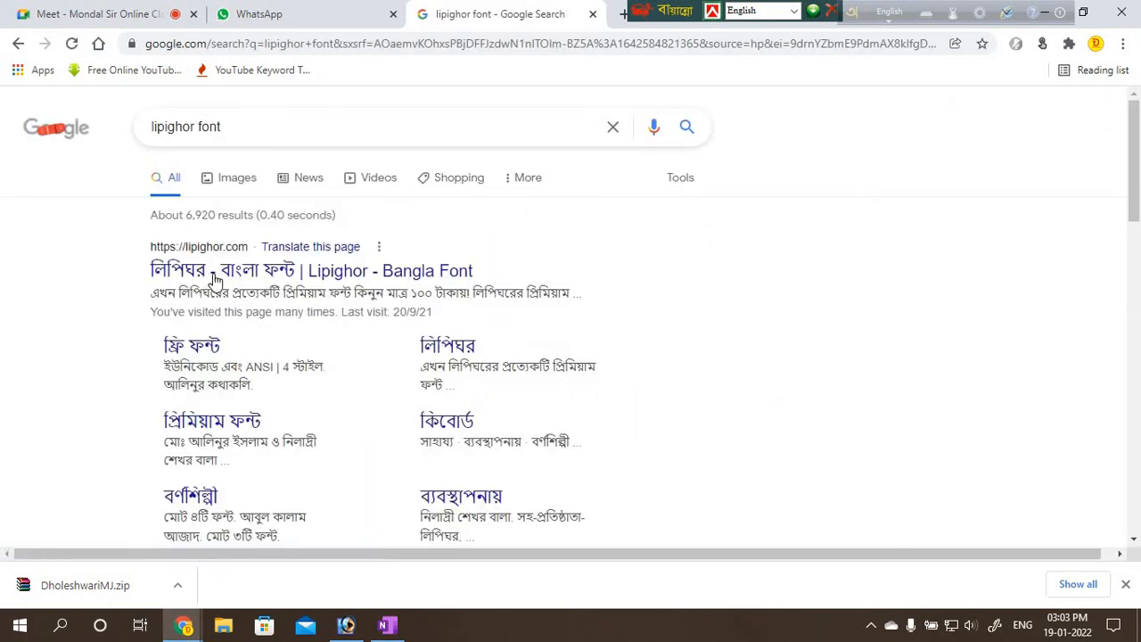
# Open the Lipighor website from the search results and go to its free fonts (ফ্রি ফন্ট) page.
pyautogui.click(220, 276)
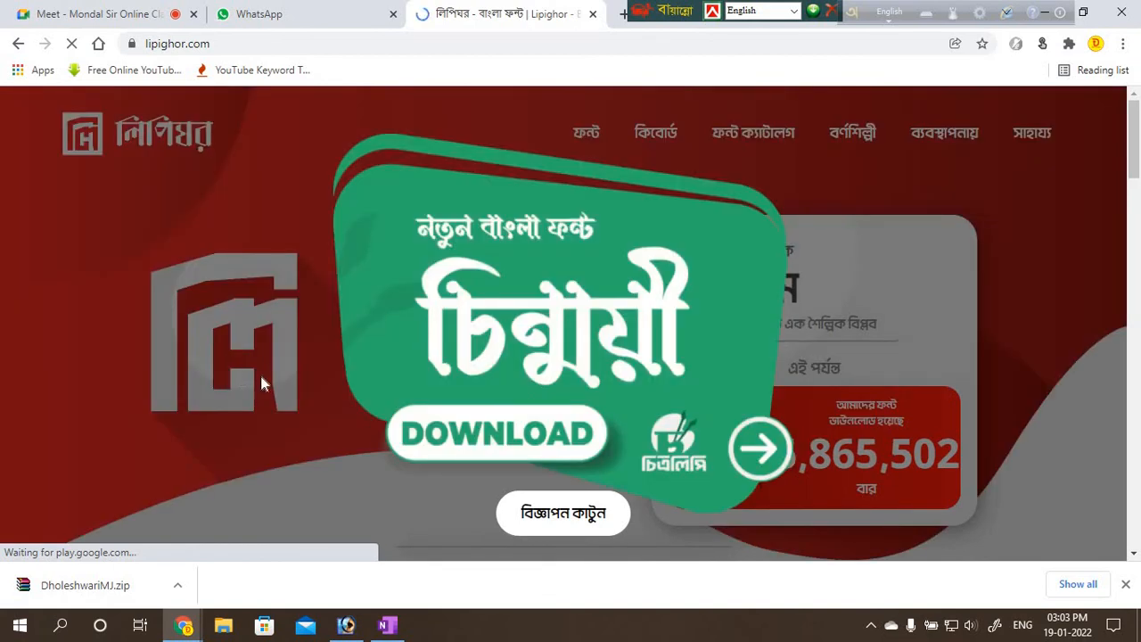
pyautogui.scroll(-4, 517, 400)
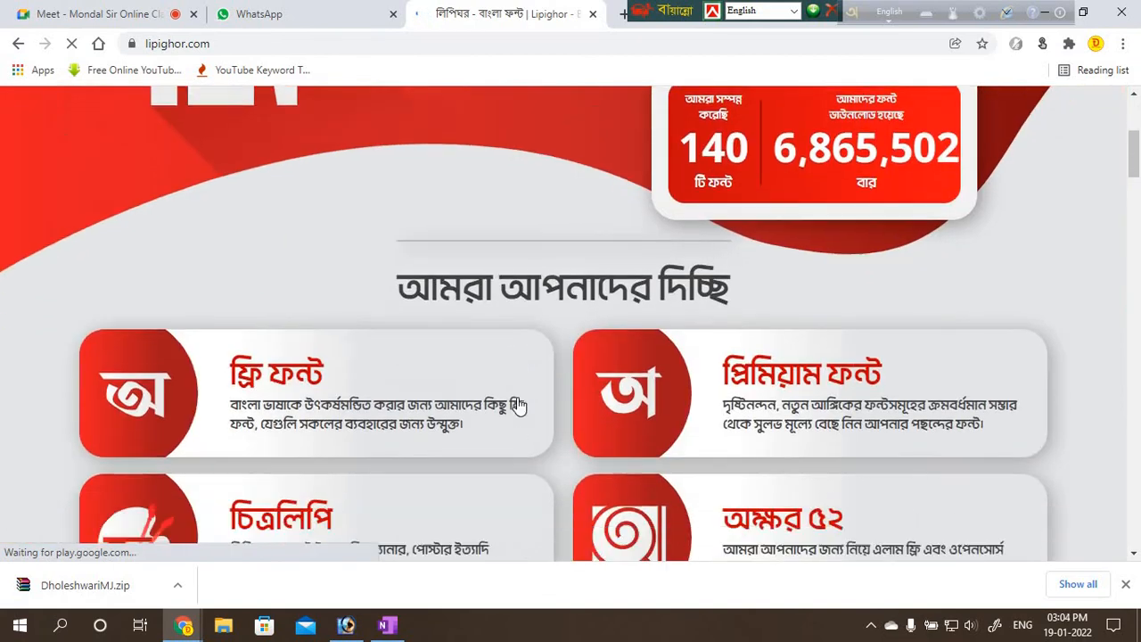
pyautogui.scroll(-4, 517, 406)
pyautogui.scroll(2, 570, 423)
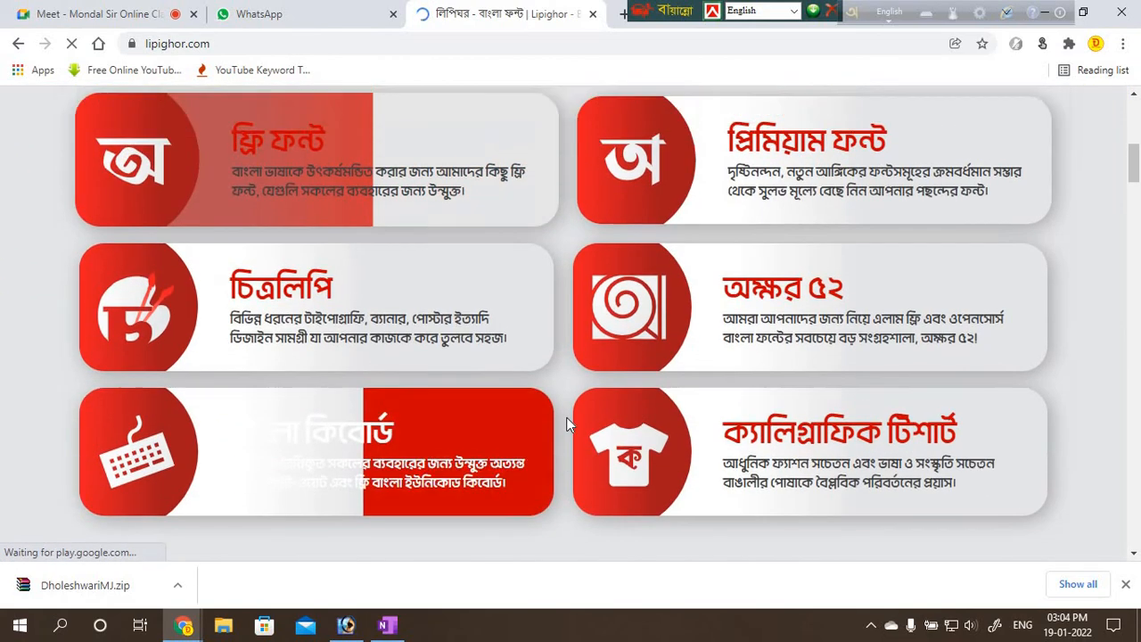
pyautogui.scroll(1, 568, 424)
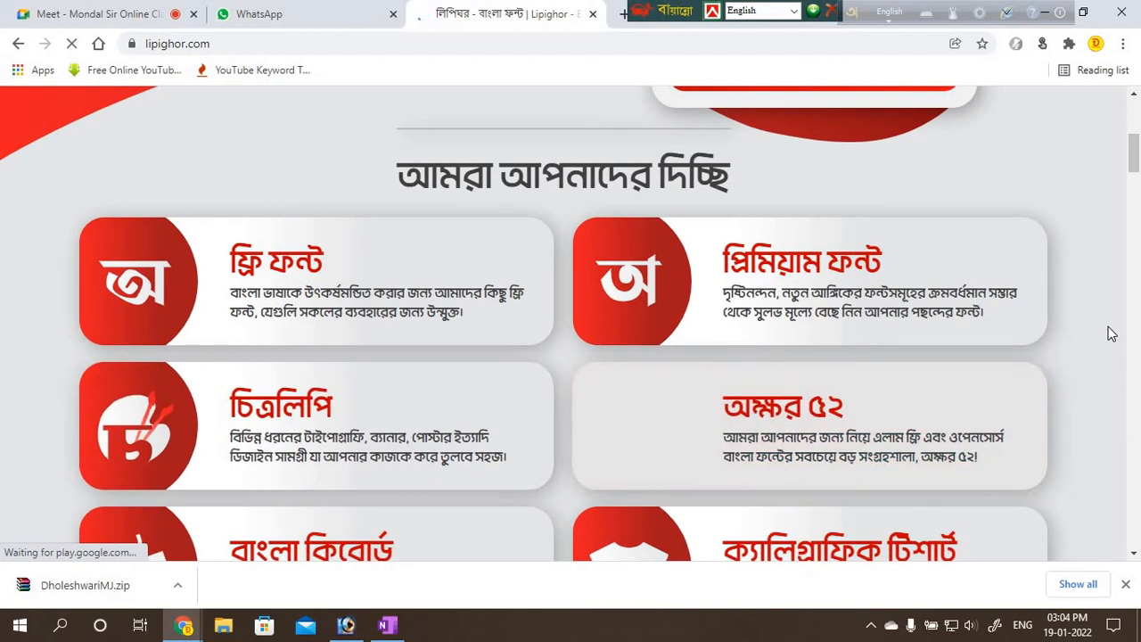
pyautogui.scroll(-1, 1112, 333)
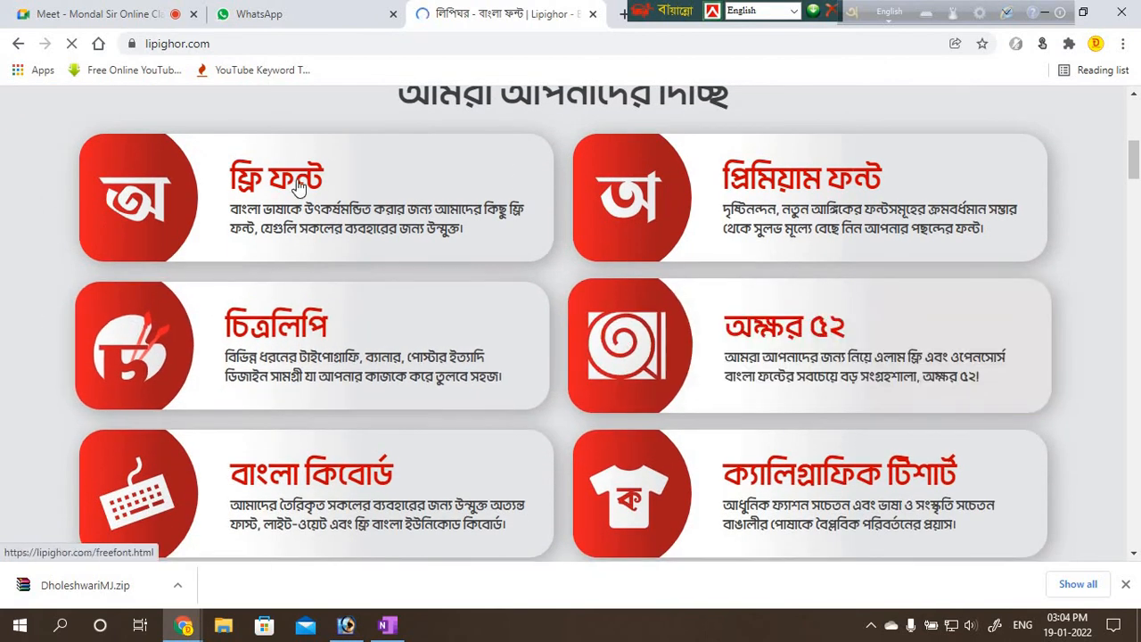
pyautogui.click(265, 265)
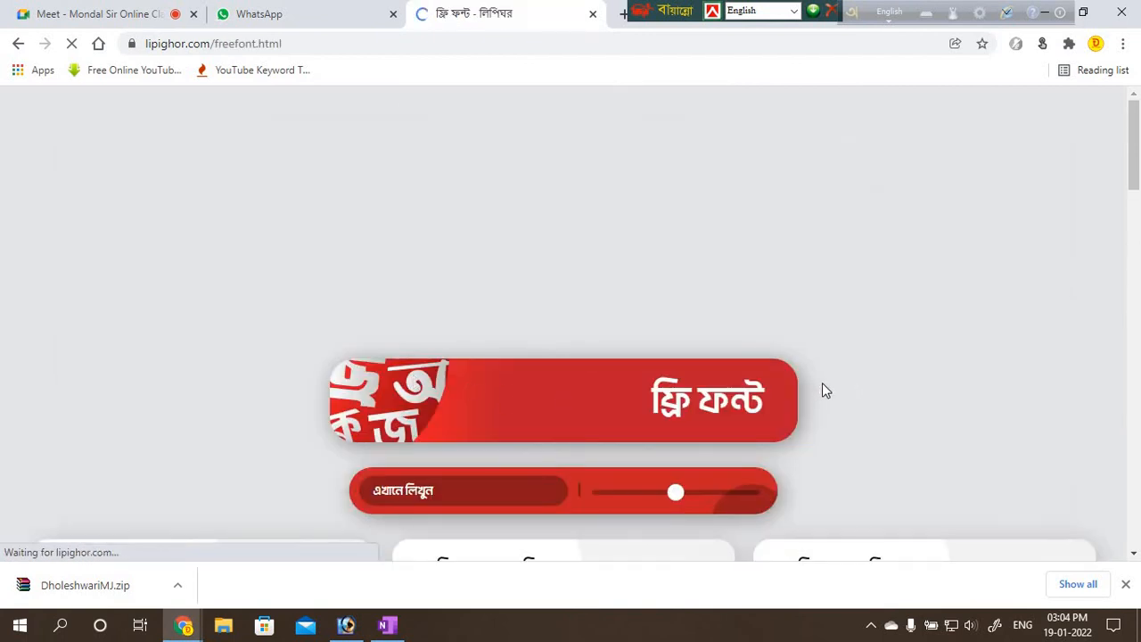
# Examine the Bengali font samples offered on the first page of Lipighor's free fonts.
pyautogui.scroll(-2, 790, 401)
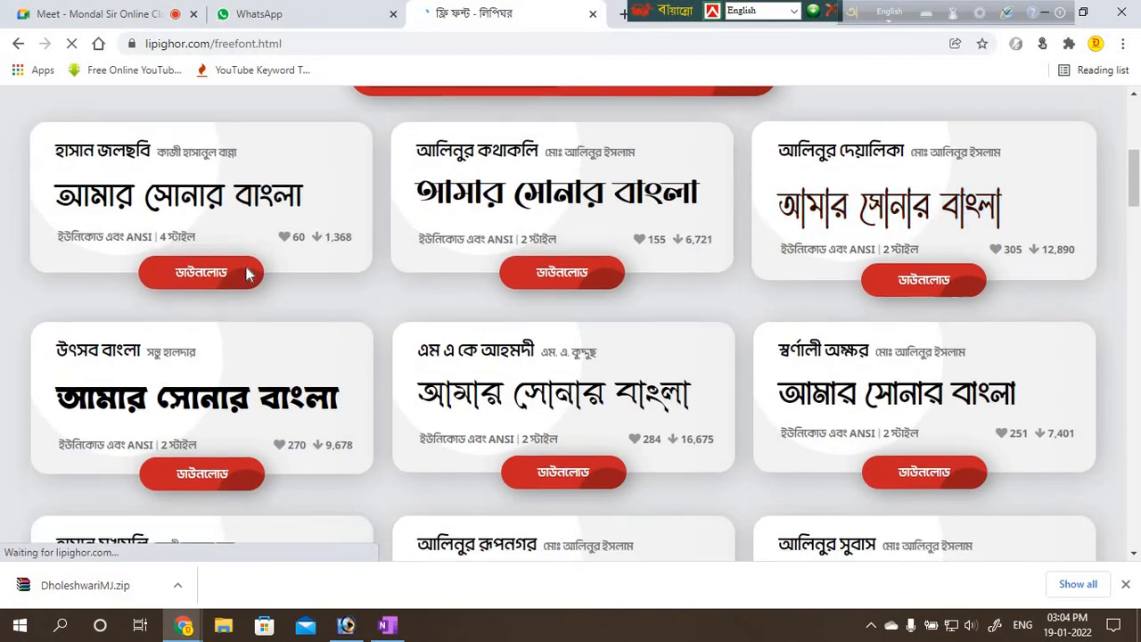
pyautogui.scroll(-1, 811, 300)
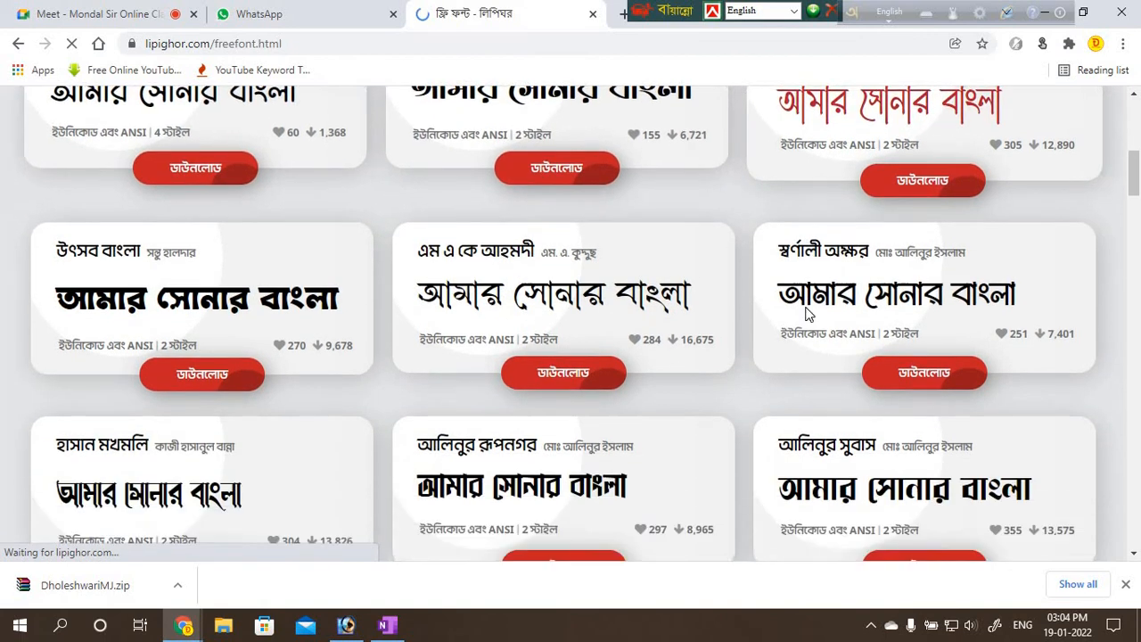
pyautogui.scroll(-2, 807, 312)
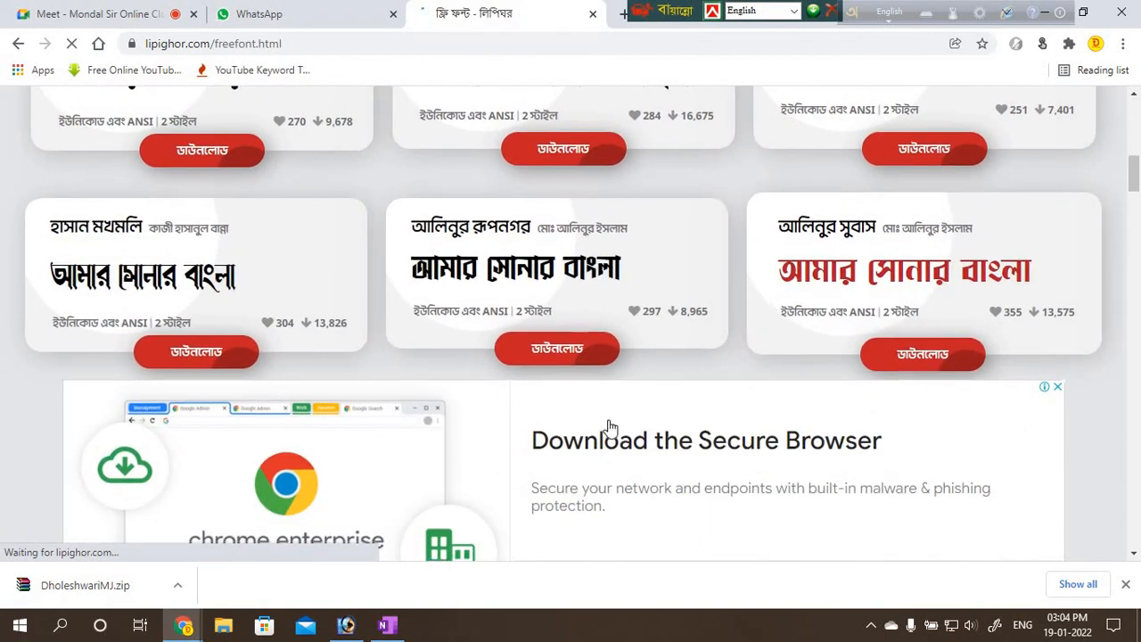
pyautogui.scroll(-5, 565, 393)
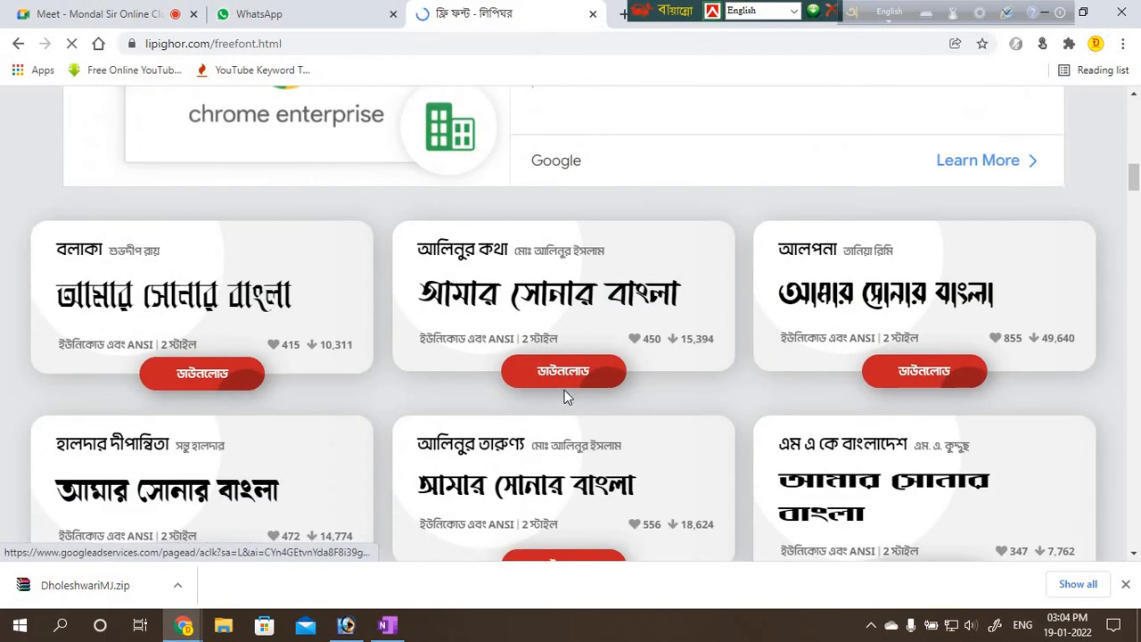
pyautogui.scroll(-10, 565, 393)
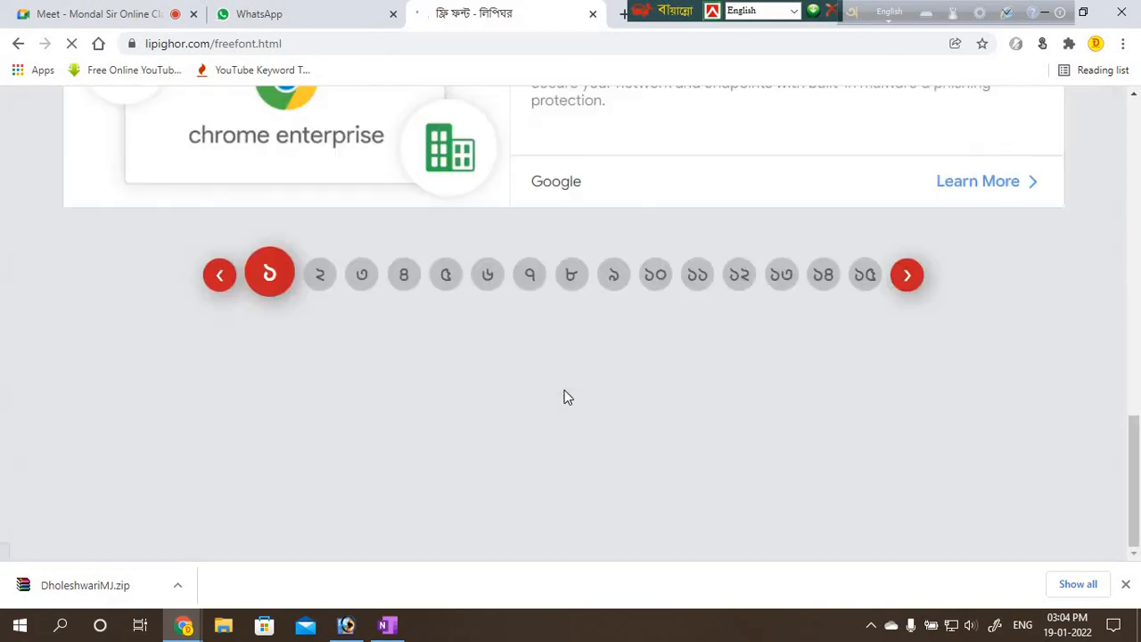
pyautogui.scroll(3, 563, 395)
pyautogui.scroll(6, 568, 398)
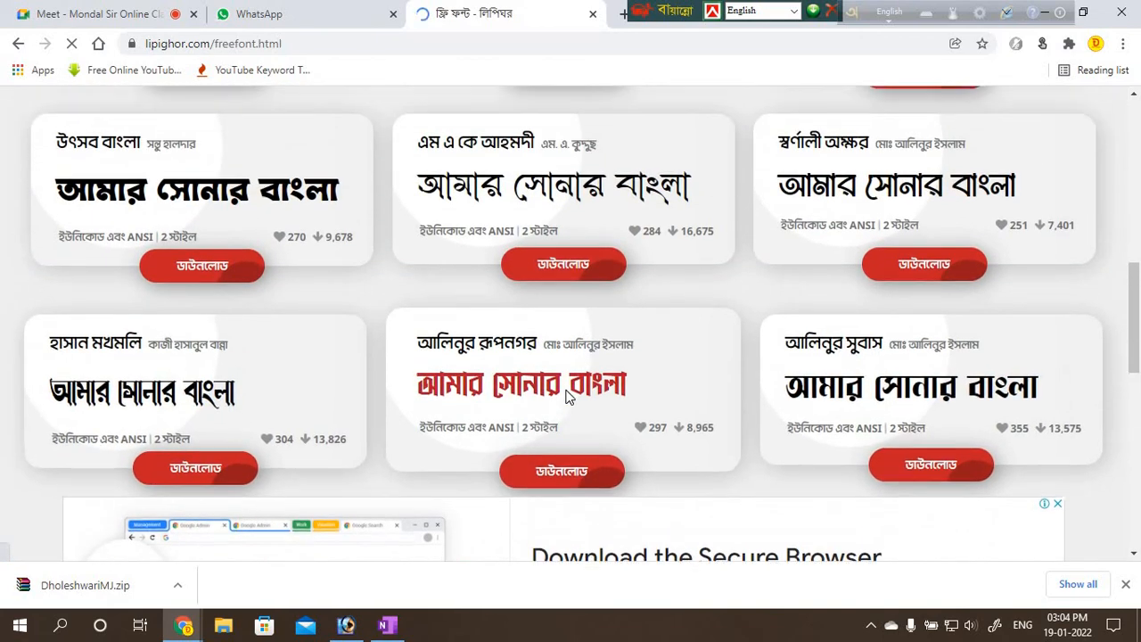
pyautogui.scroll(2, 567, 397)
pyautogui.scroll(-5, 687, 407)
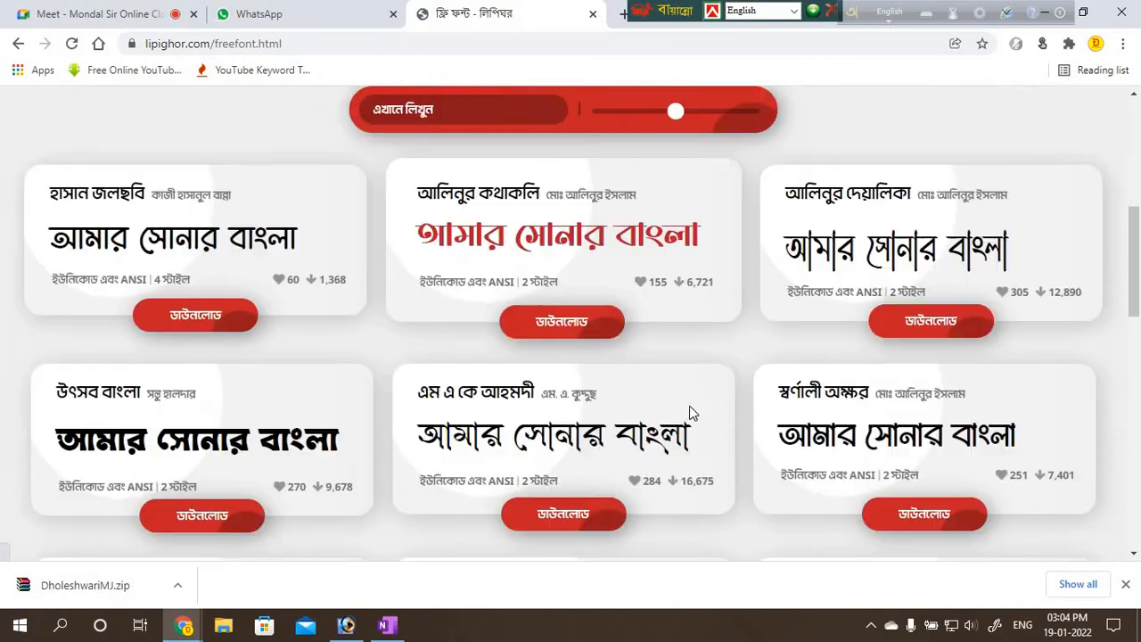
pyautogui.scroll(-4, 719, 403)
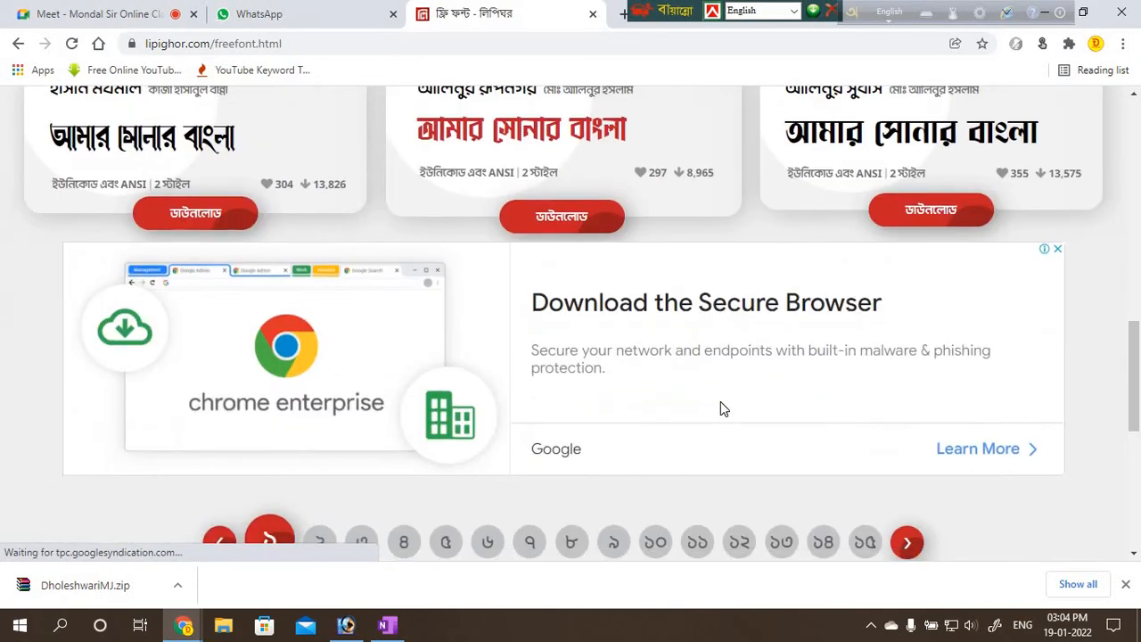
# Go to page ২ of the free fonts list and open the আলপনা font's download page.
pyautogui.scroll(3, 335, 296)
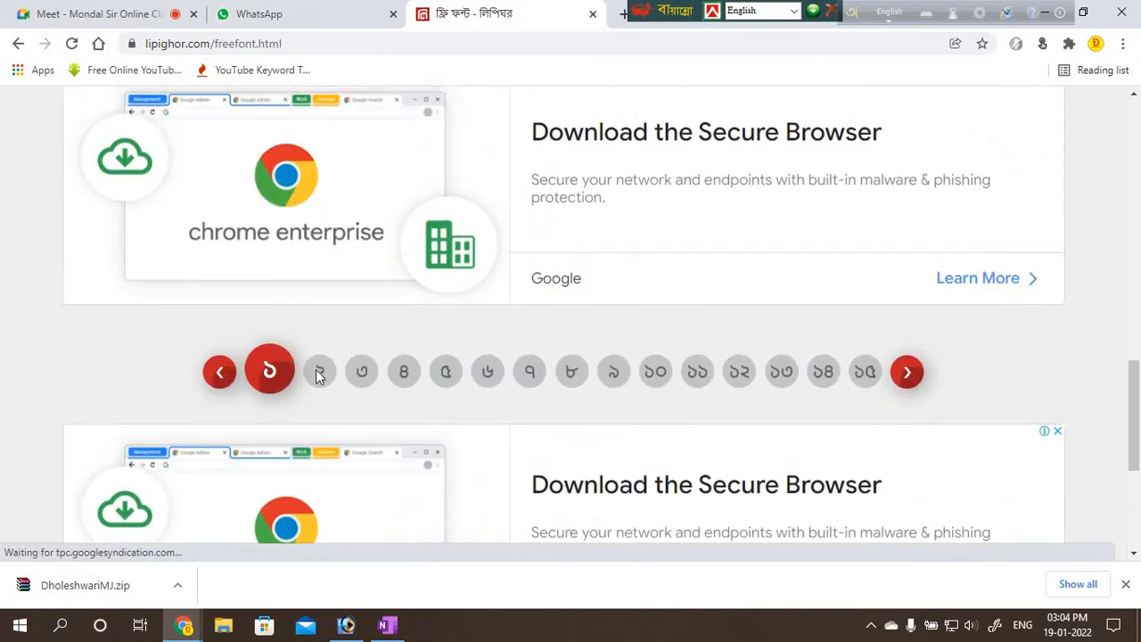
pyautogui.click(321, 372)
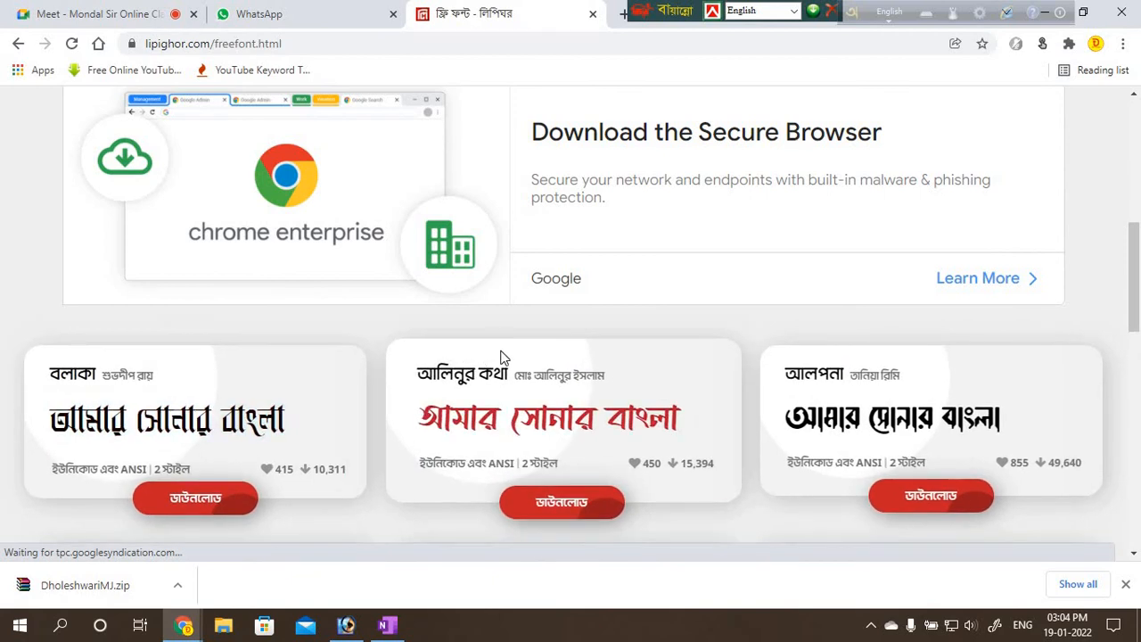
pyautogui.click(929, 505)
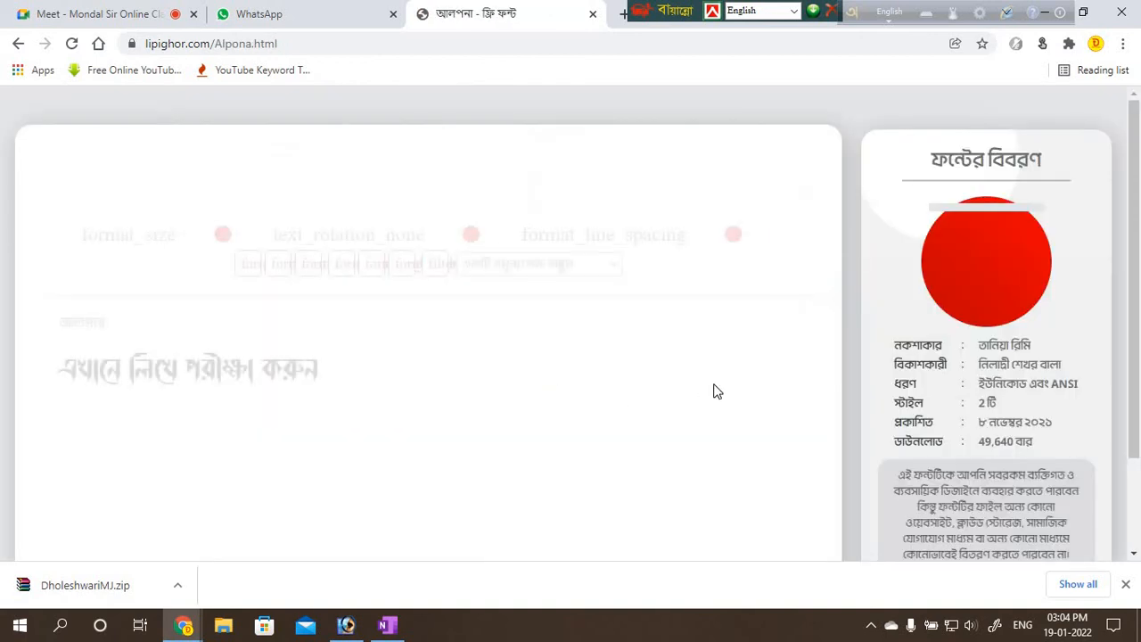
# Download the আলপনা font, accepting the usage terms, and save the Alpona ZIP archive to the Desktop.
pyautogui.scroll(-5, 914, 396)
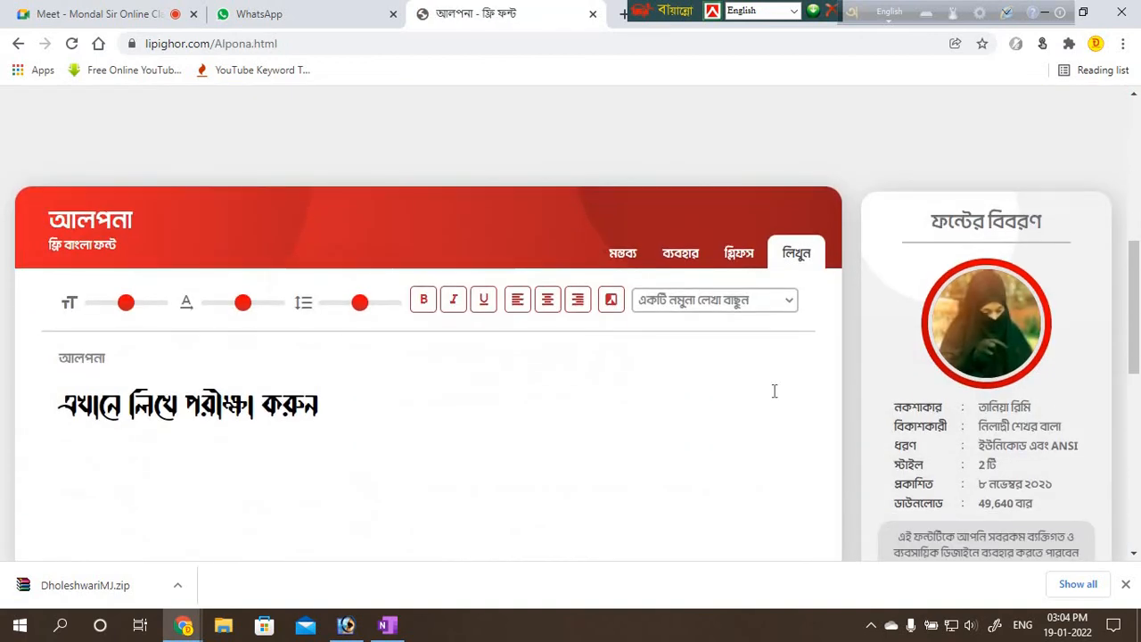
pyautogui.scroll(-5, 775, 391)
pyautogui.scroll(4, 774, 389)
pyautogui.scroll(-2, 594, 347)
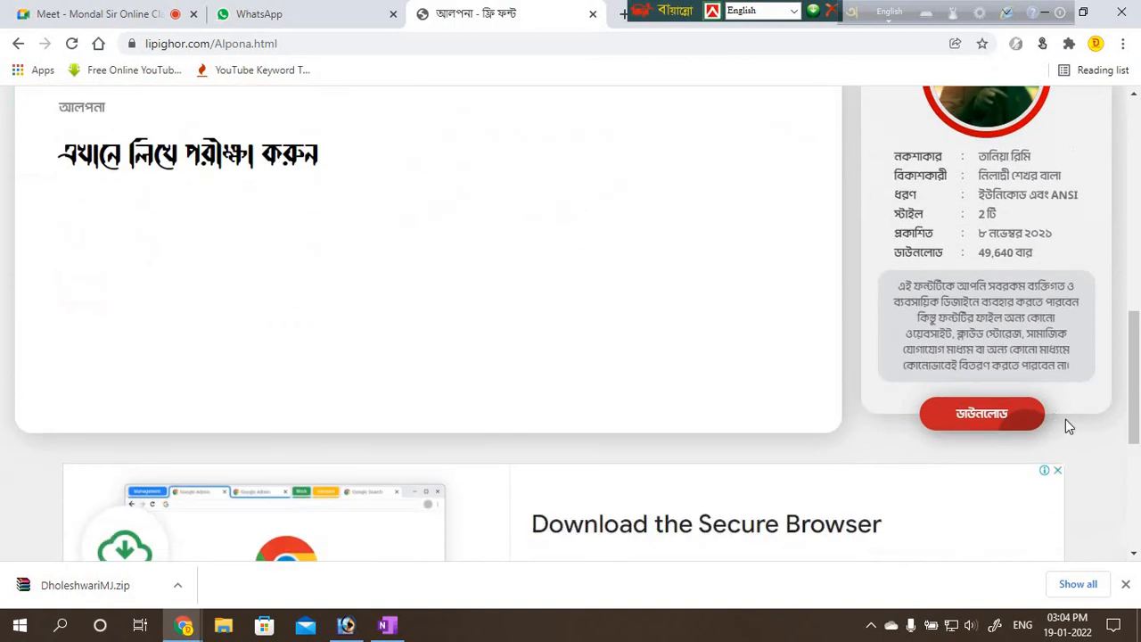
pyautogui.click(985, 416)
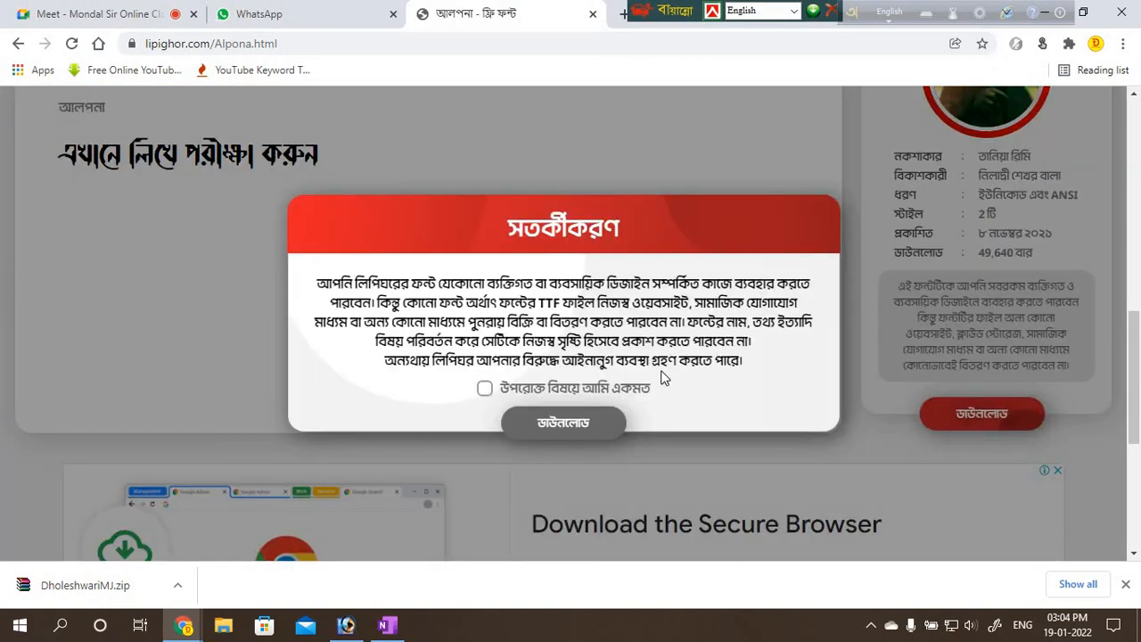
pyautogui.click(484, 390)
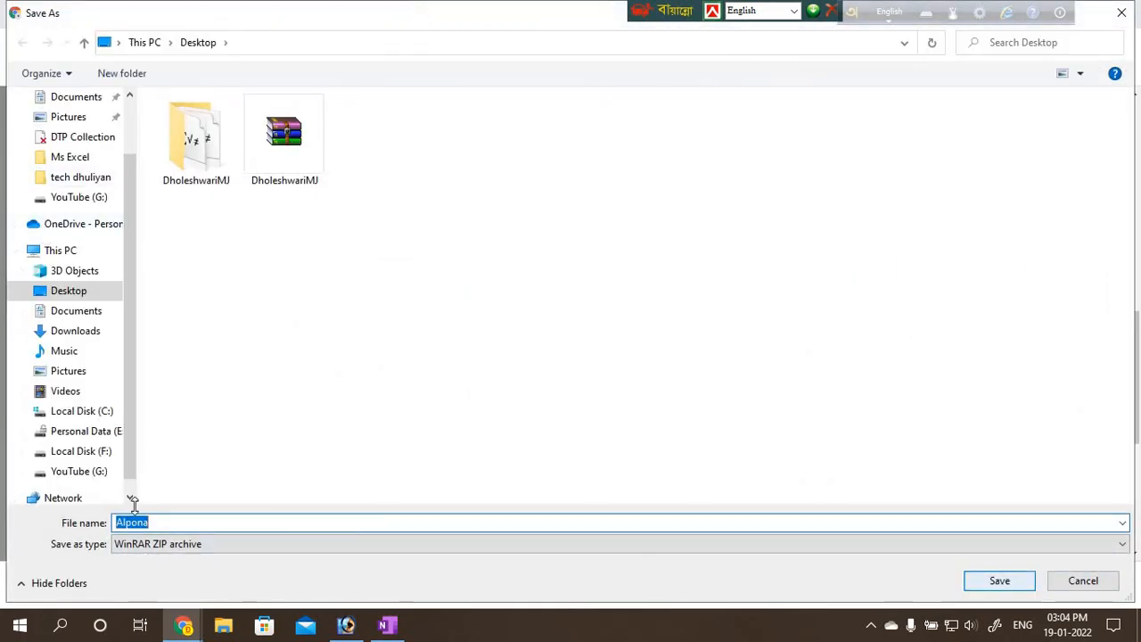
pyautogui.click(999, 581)
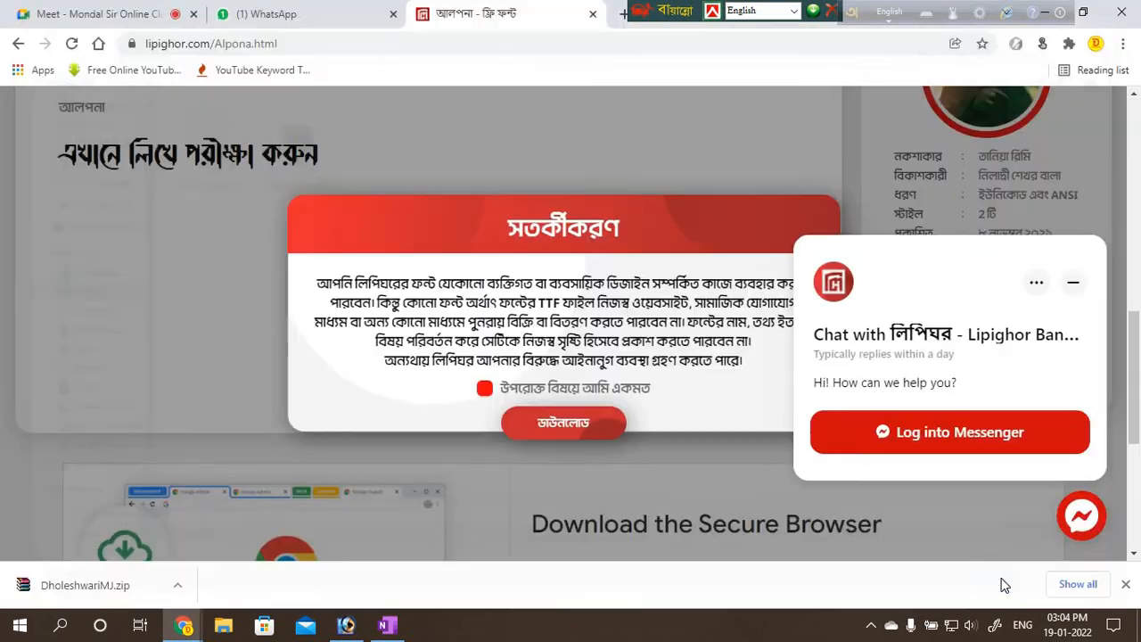
# Close the Lipighor page, move the Avro bar clear of the window controls, and minimize the browser to show the desktop.
pyautogui.click(592, 13)
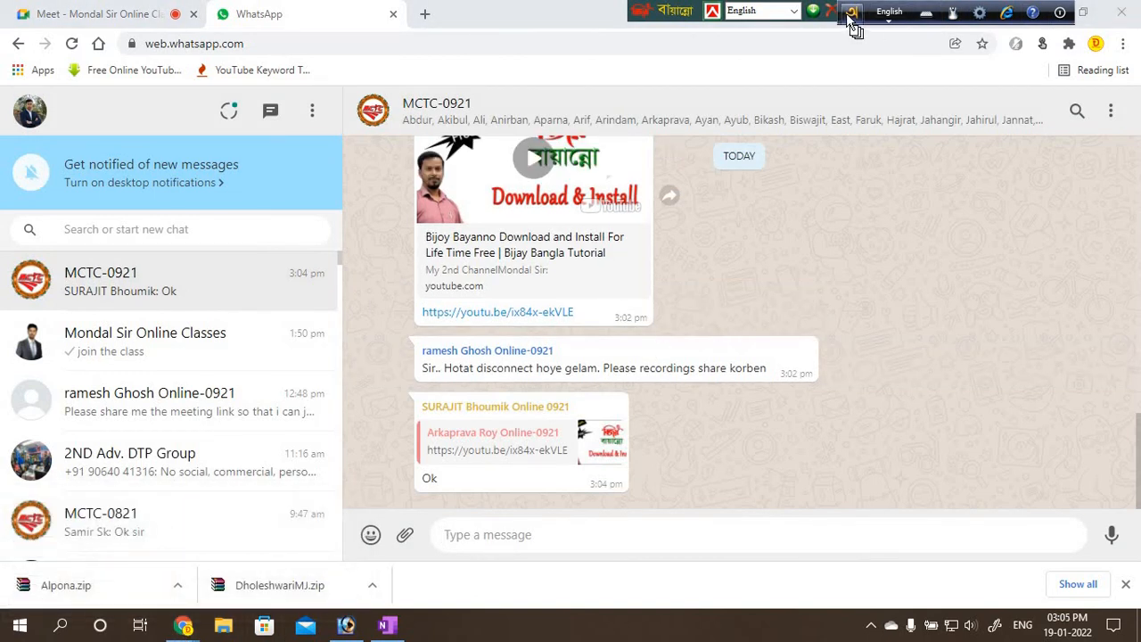
pyautogui.moveTo(853, 25); pyautogui.dragTo(431, 26)
pyautogui.click(1045, 12)
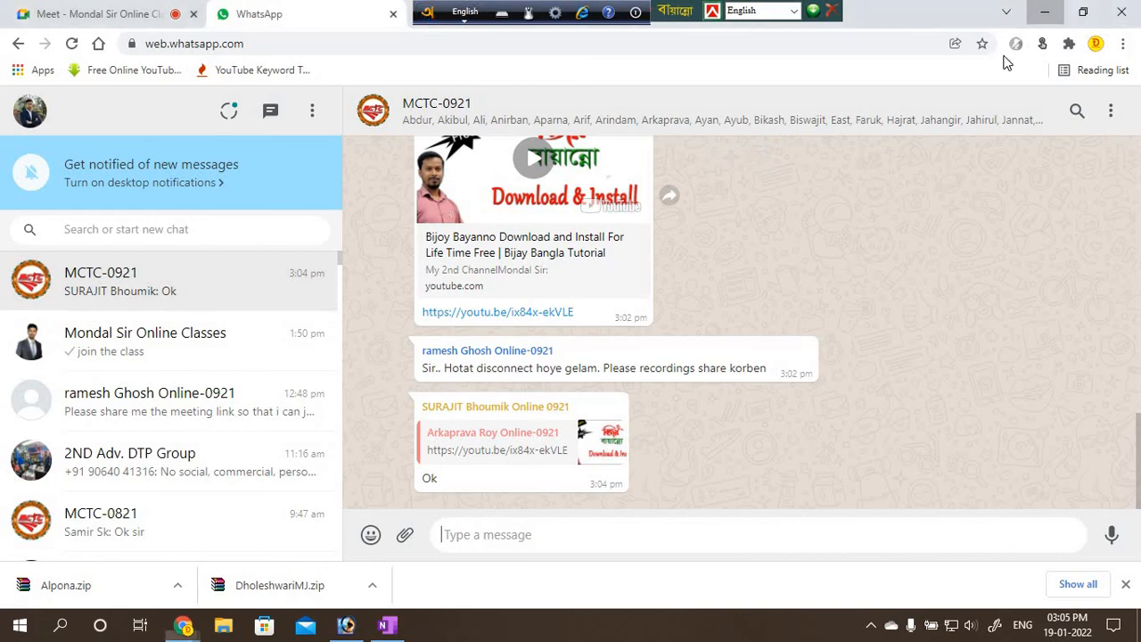
pyautogui.click(1047, 9)
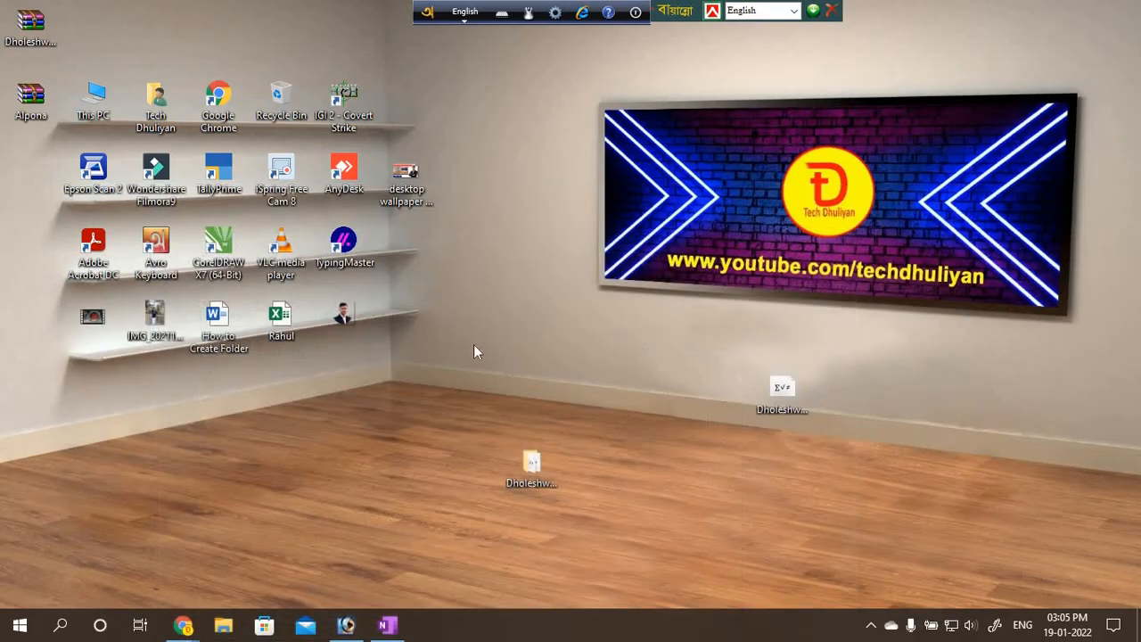
# Extract the Alpona archive on the desktop into its own Alpona folder and open that folder.
pyautogui.rightClick(26, 88)
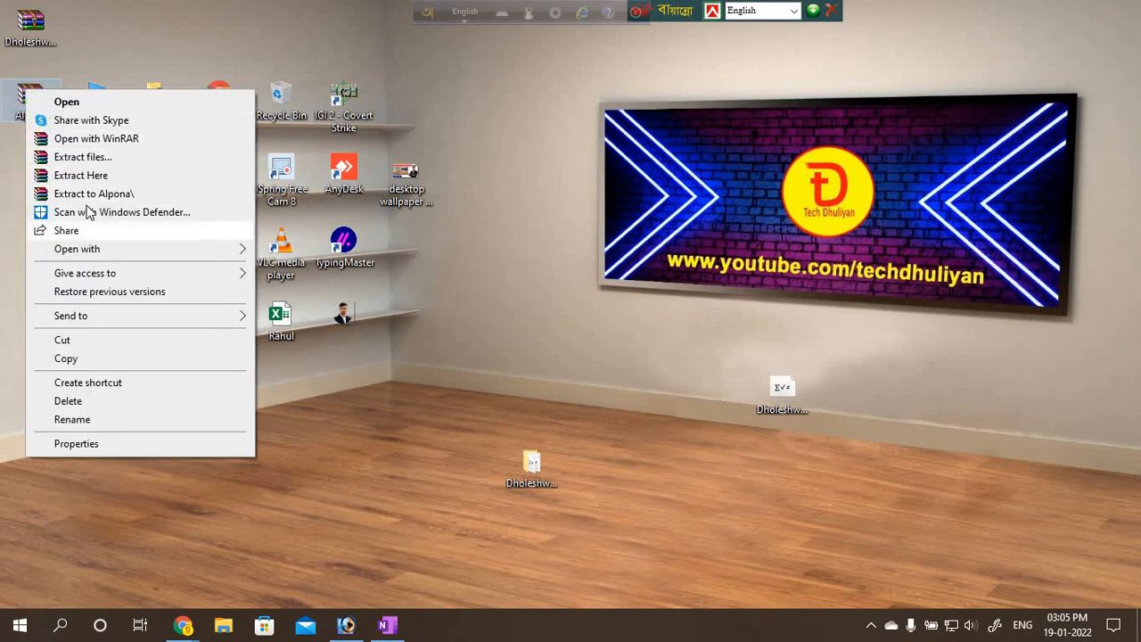
pyautogui.click(91, 194)
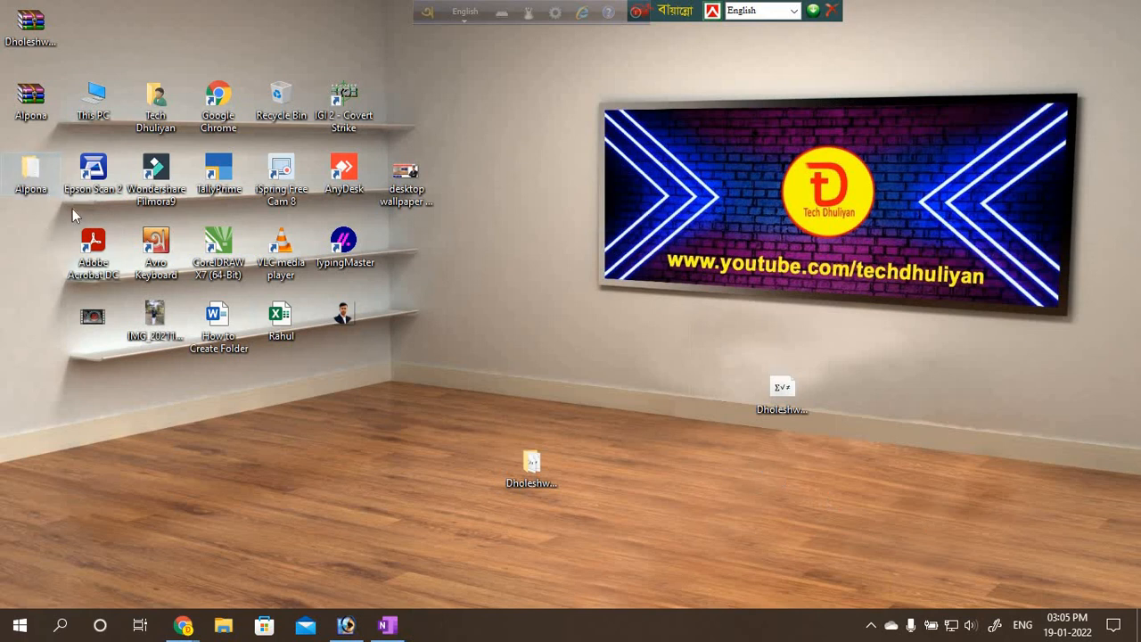
pyautogui.press('Return')
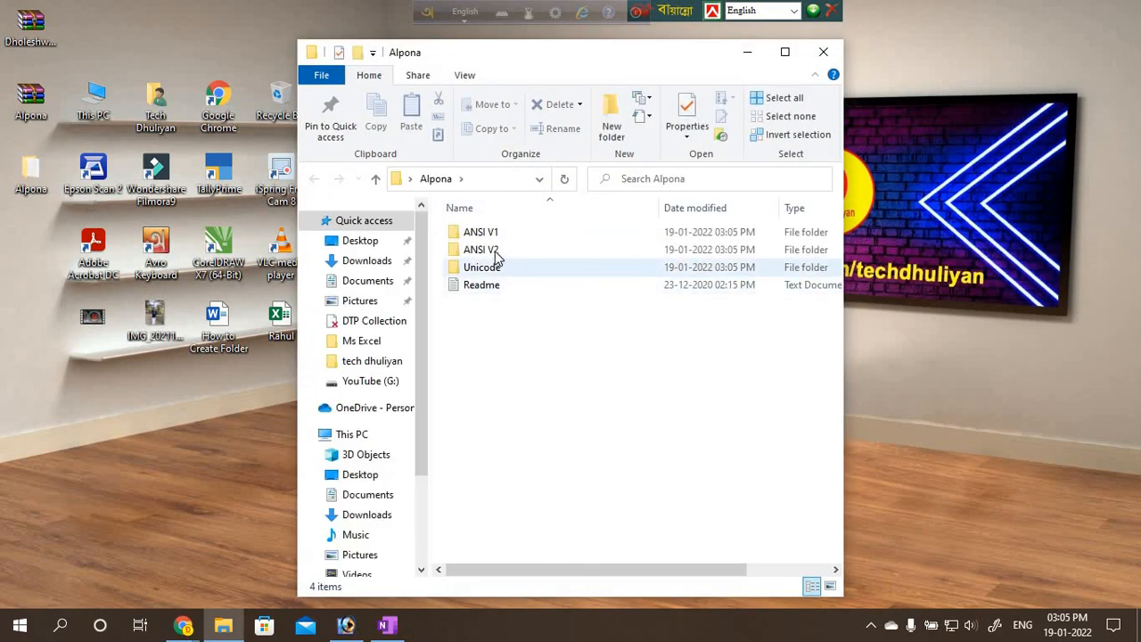
# Install the Li Alpona ANSI V1 font from the ANSI V1 folder and close the font preview and folder windows.
pyautogui.click(498, 252)
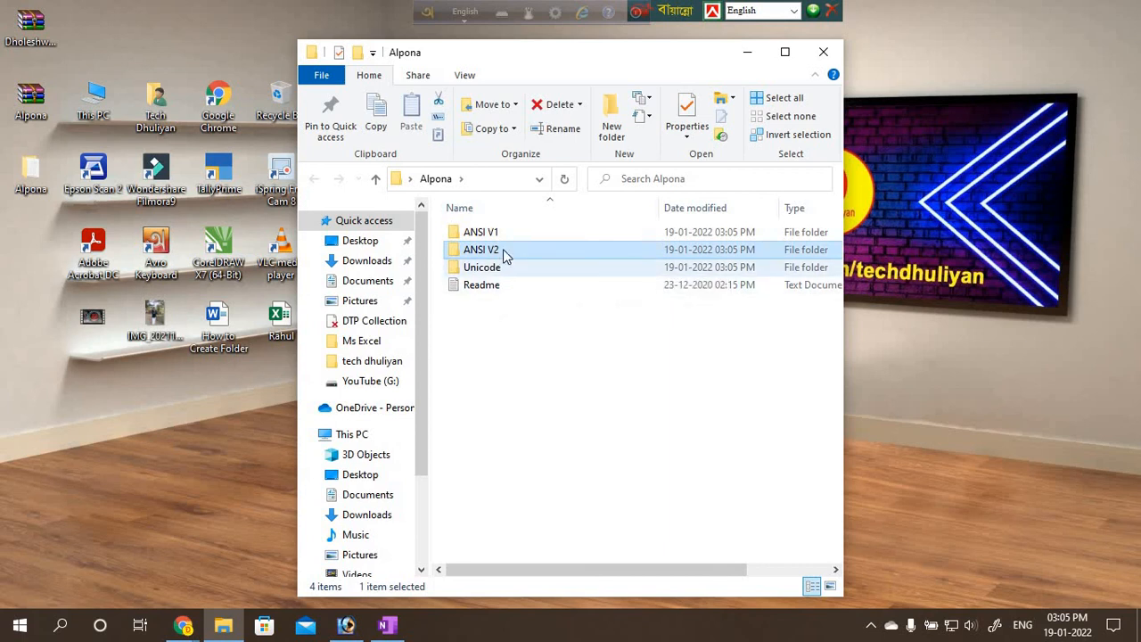
pyautogui.doubleClick(506, 230)
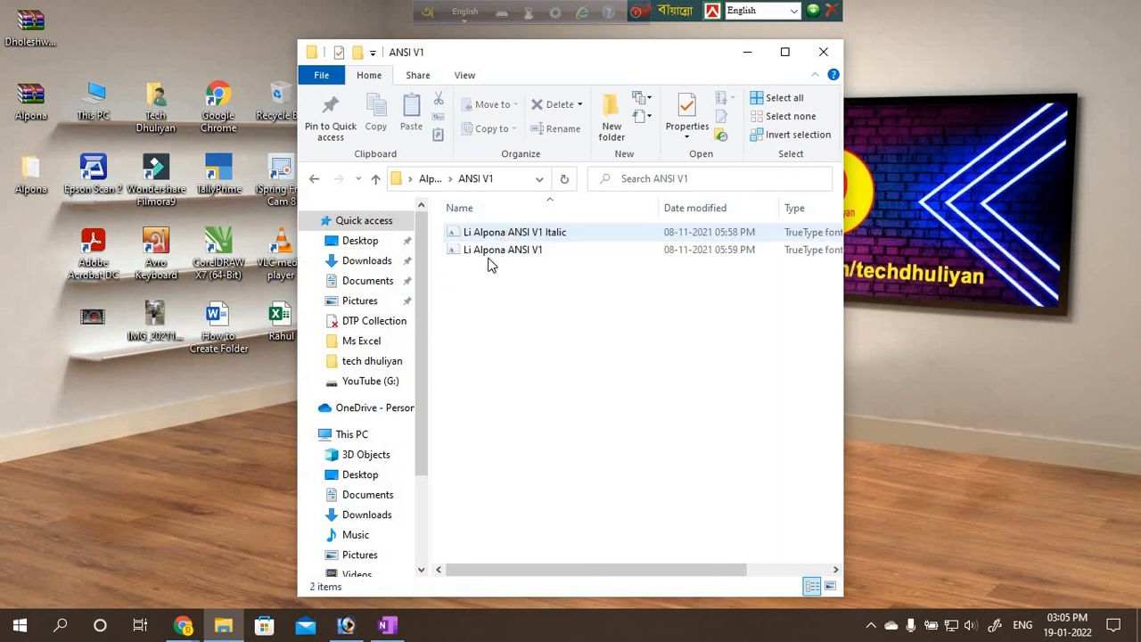
pyautogui.click(512, 253)
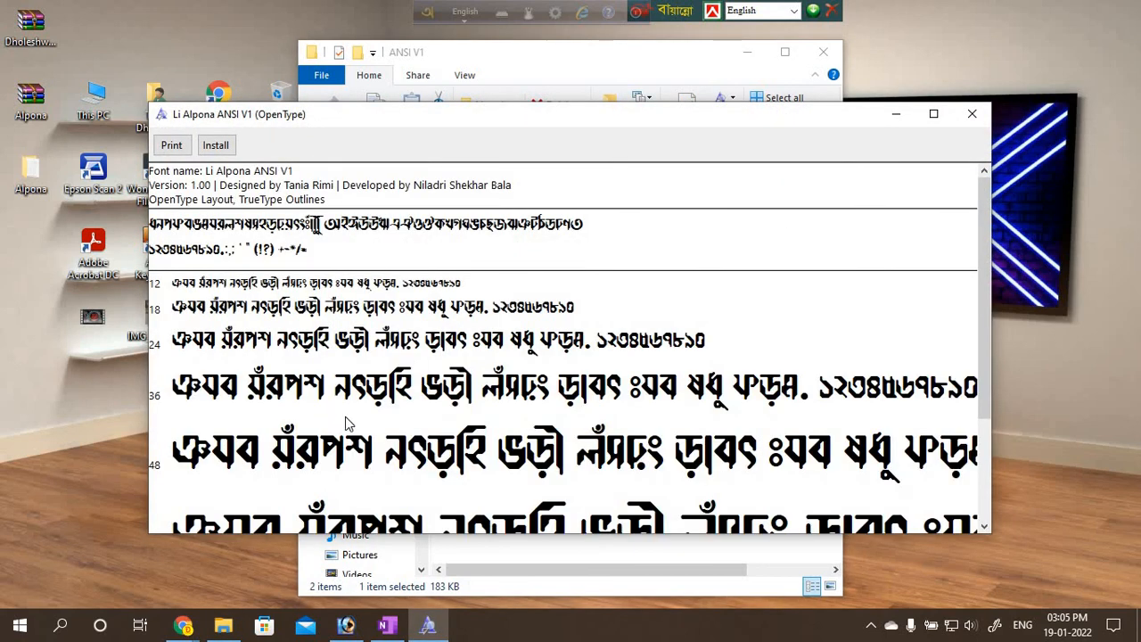
pyautogui.click(214, 147)
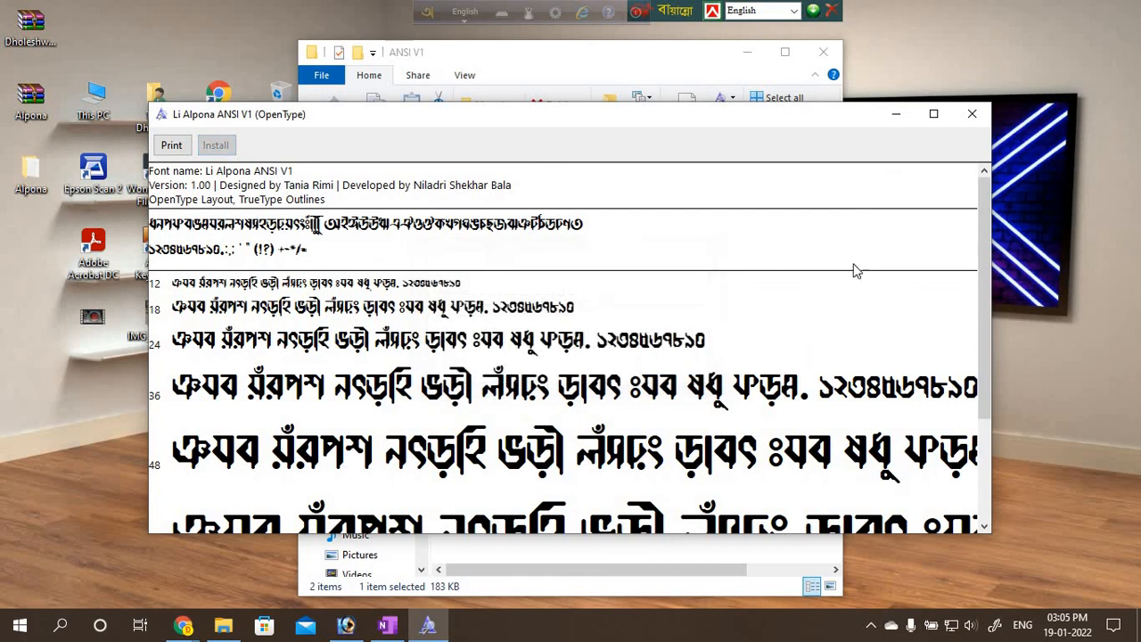
pyautogui.click(972, 114)
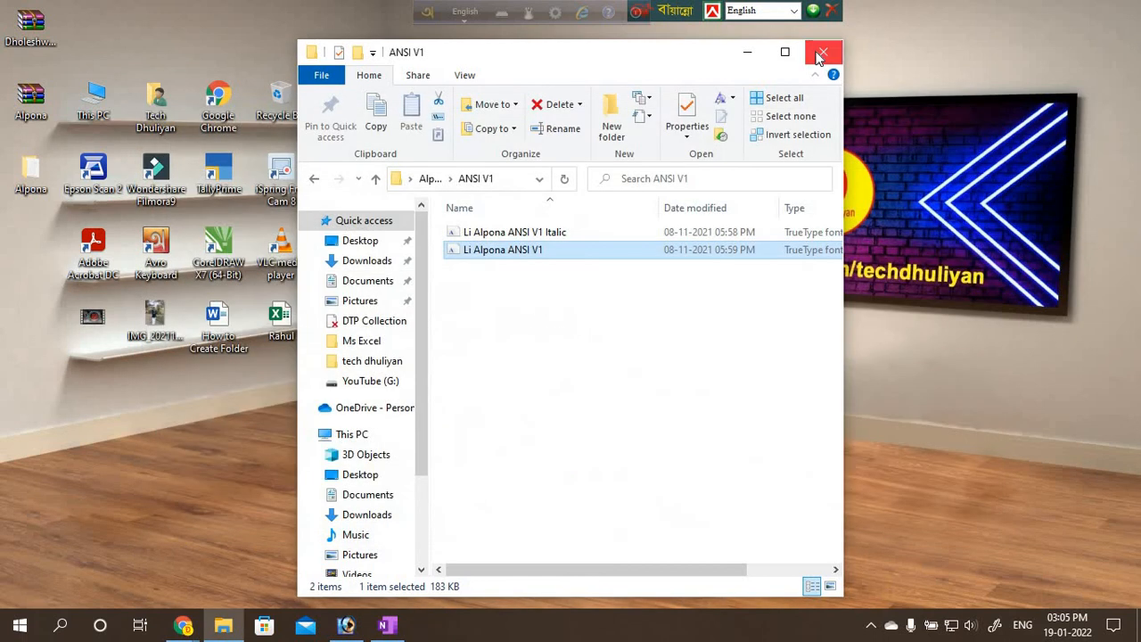
pyautogui.click(823, 52)
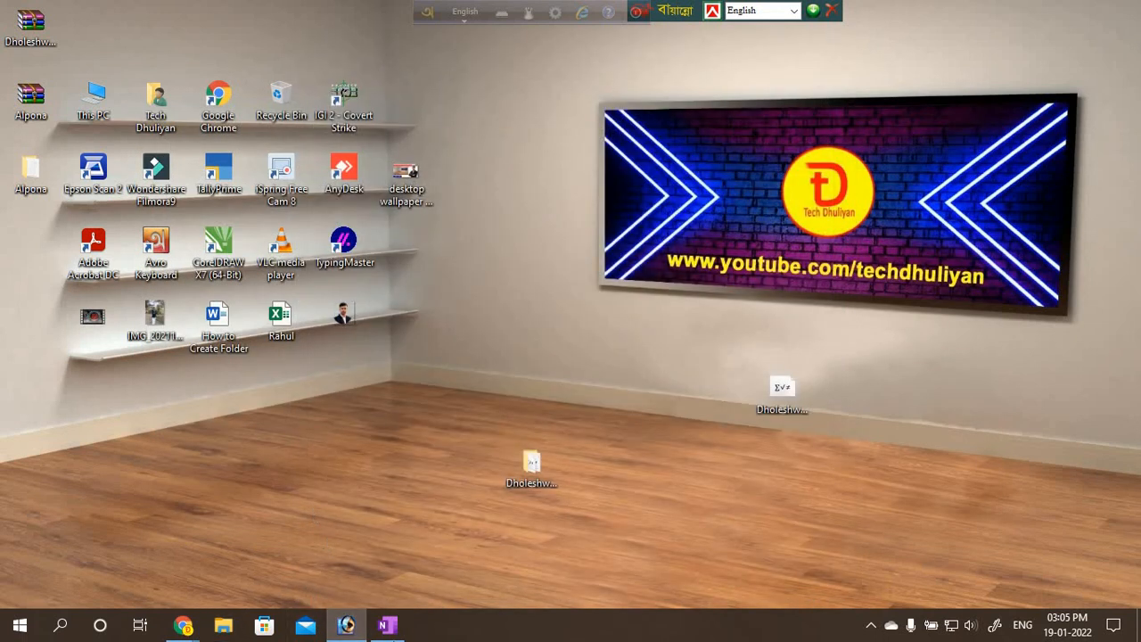
# Switch to Photoshop, move the ফটোশপ শিখতে চাইছি text up and to the right, and start a new text layer near the canvas's lower left.
pyautogui.click(344, 624)
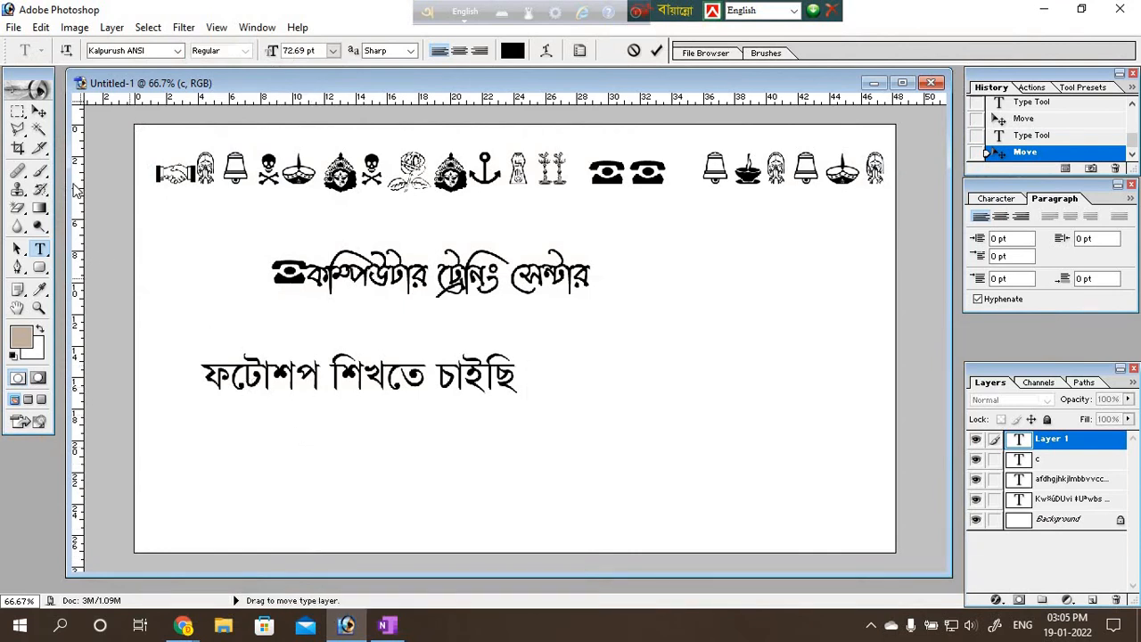
pyautogui.moveTo(330, 372); pyautogui.dragTo(622, 334)
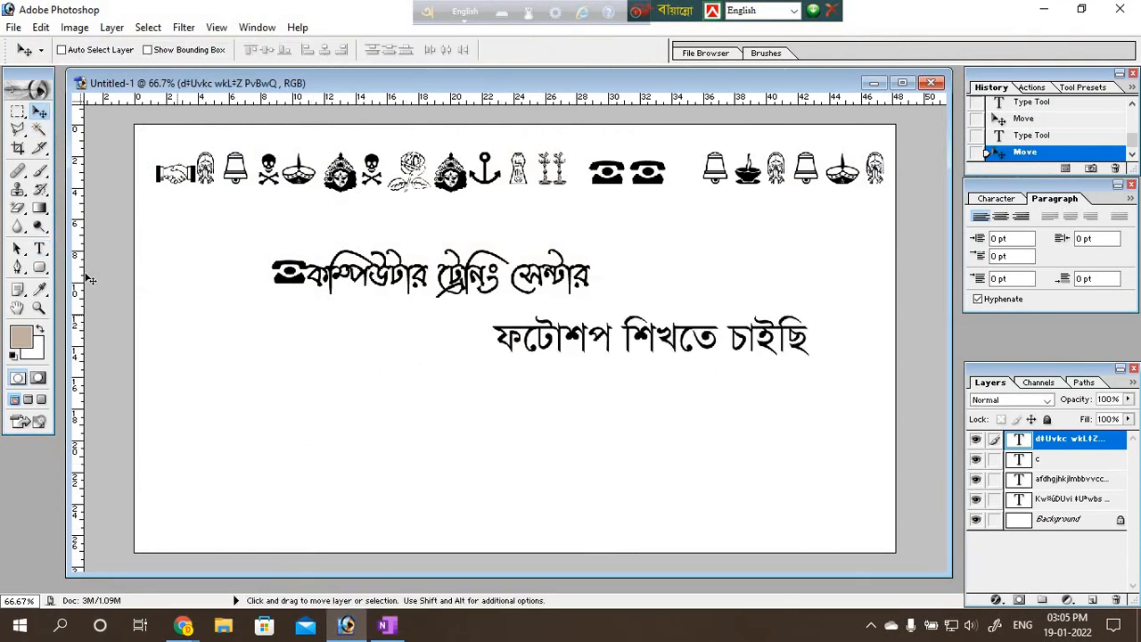
pyautogui.click(39, 249)
pyautogui.click(215, 473)
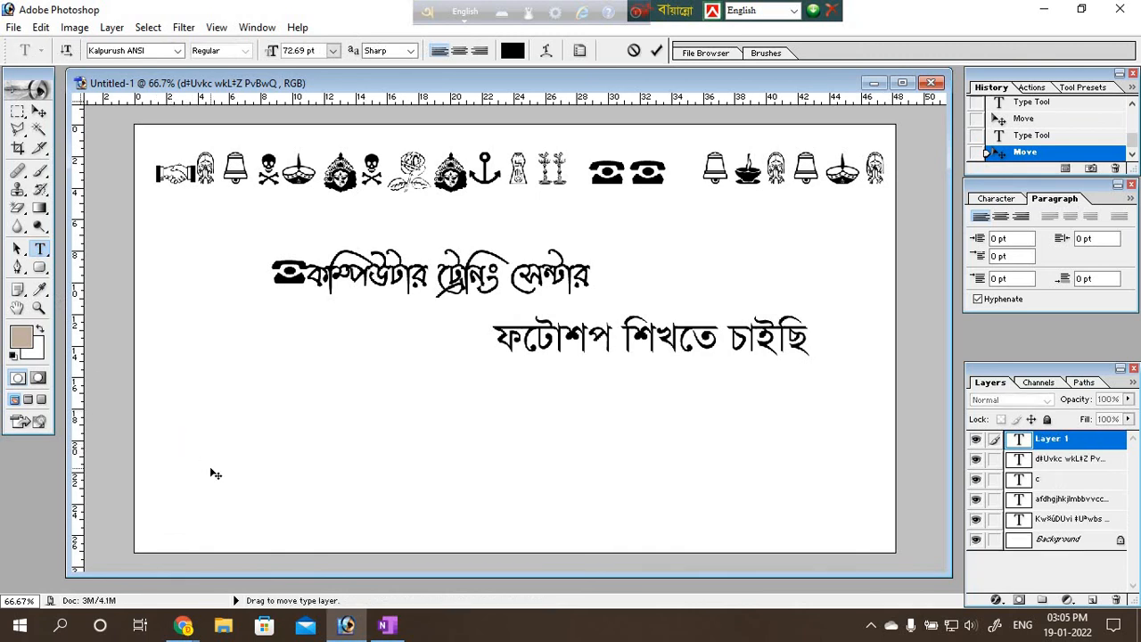
# Look through the font names beginning with A for the newly installed Alpona font.
pyautogui.click(178, 52)
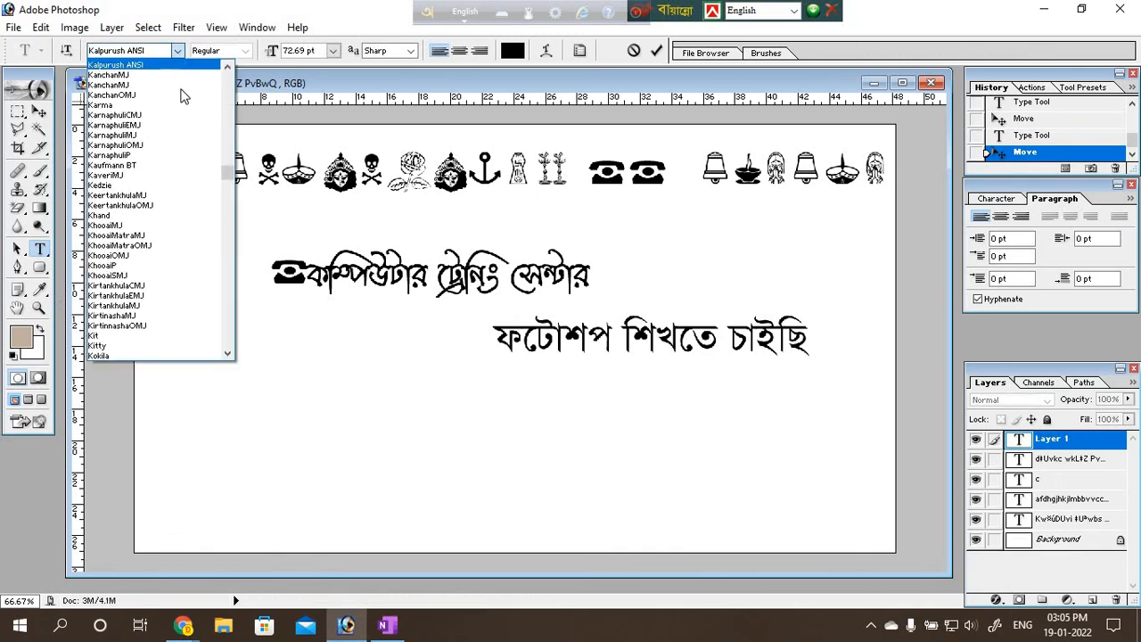
pyautogui.moveTo(230, 175); pyautogui.dragTo(239, 98)
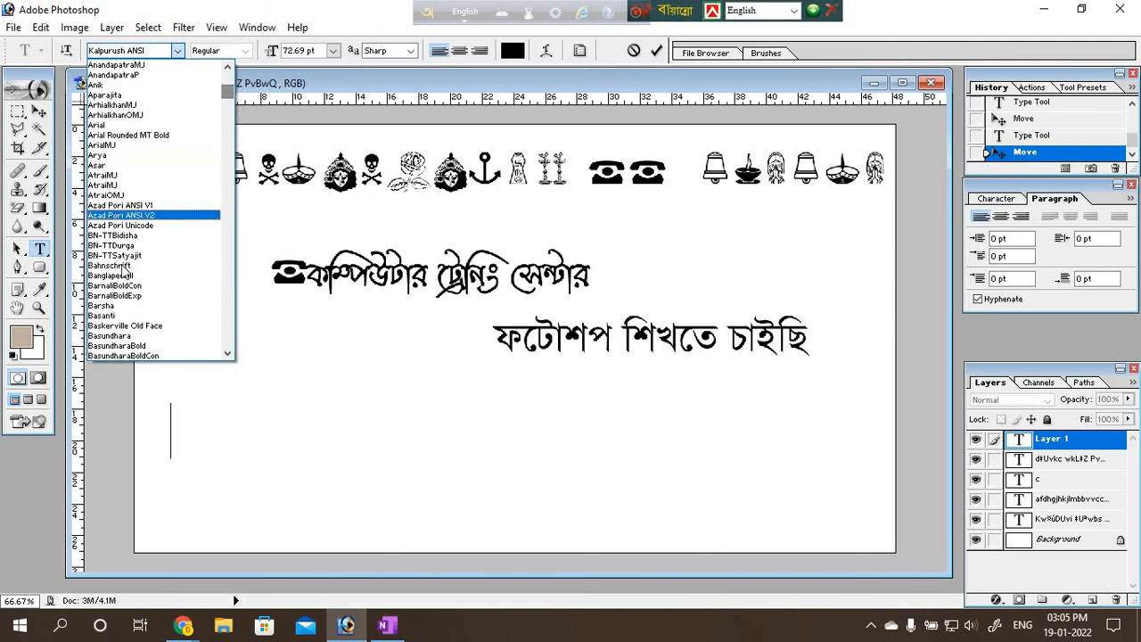
pyautogui.scroll(4, 143, 249)
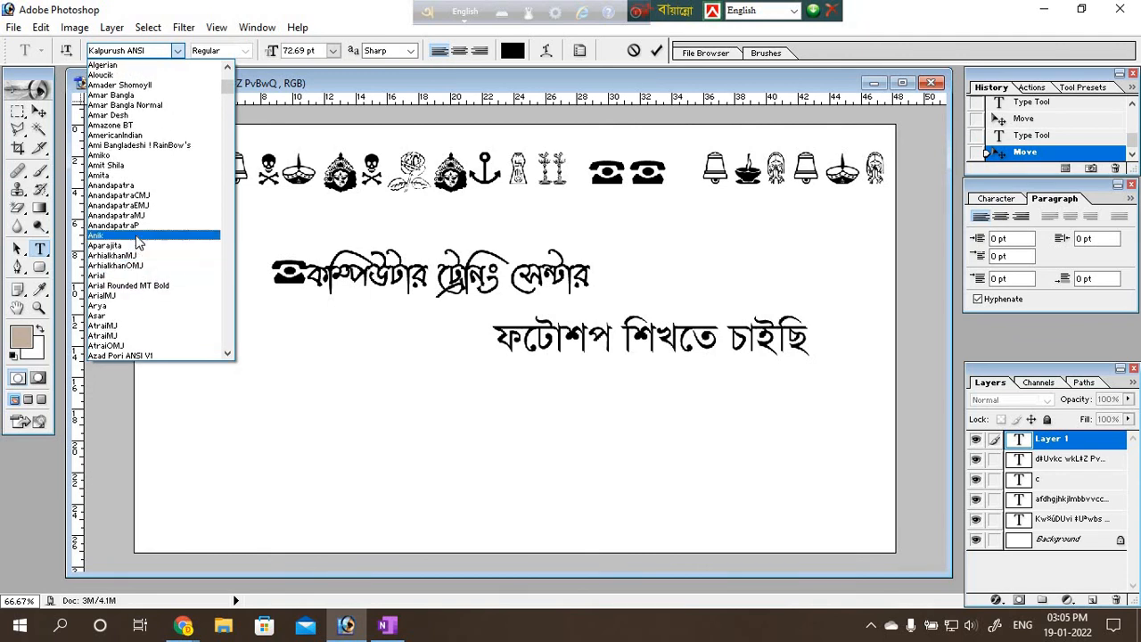
pyautogui.scroll(5, 138, 240)
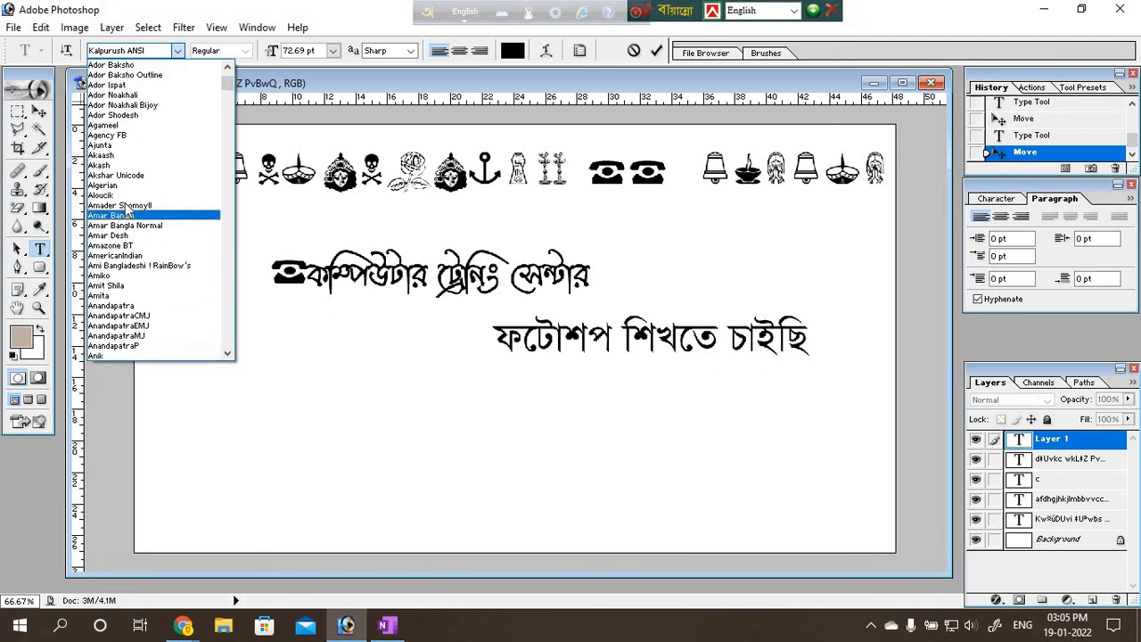
pyautogui.scroll(1, 118, 214)
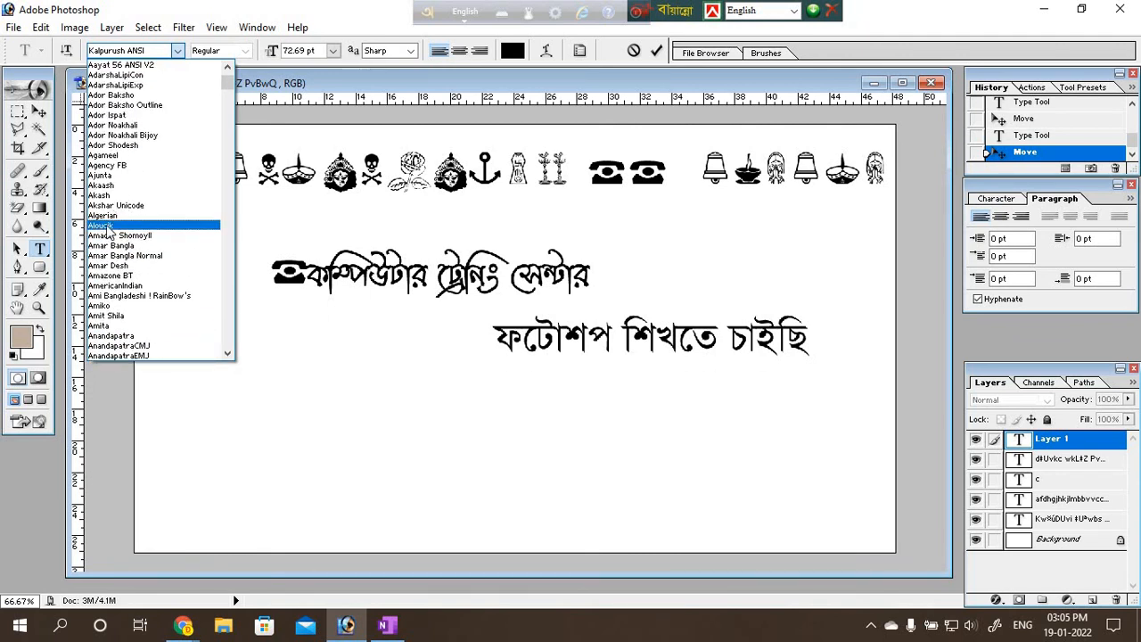
pyautogui.scroll(-2, 108, 245)
pyautogui.scroll(-2, 111, 296)
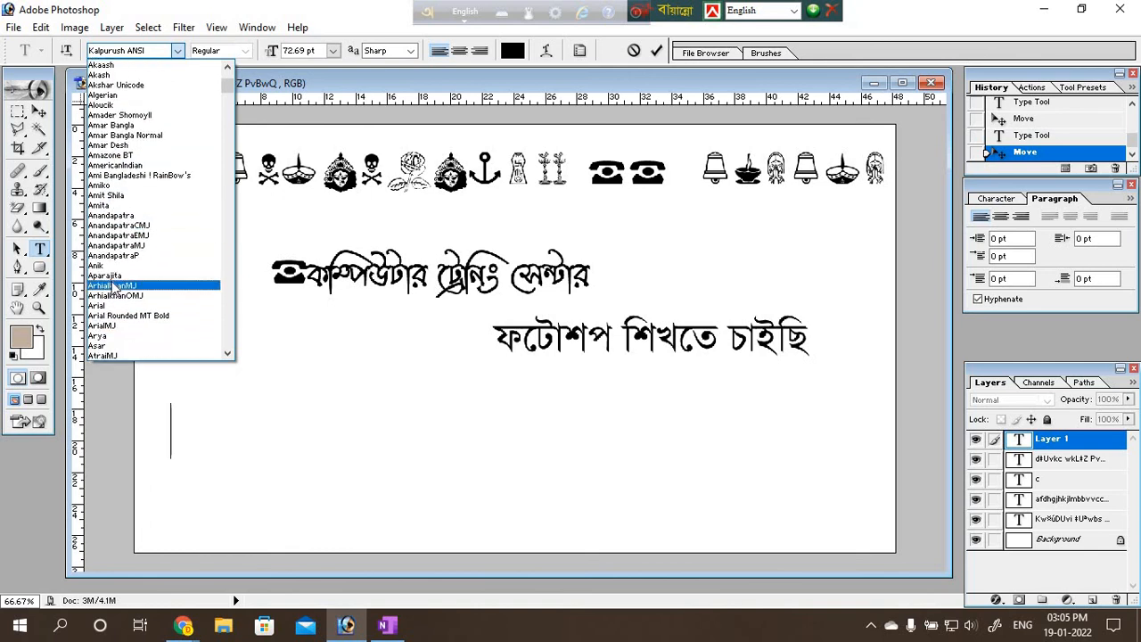
pyautogui.scroll(-1, 114, 288)
pyautogui.scroll(4, 115, 249)
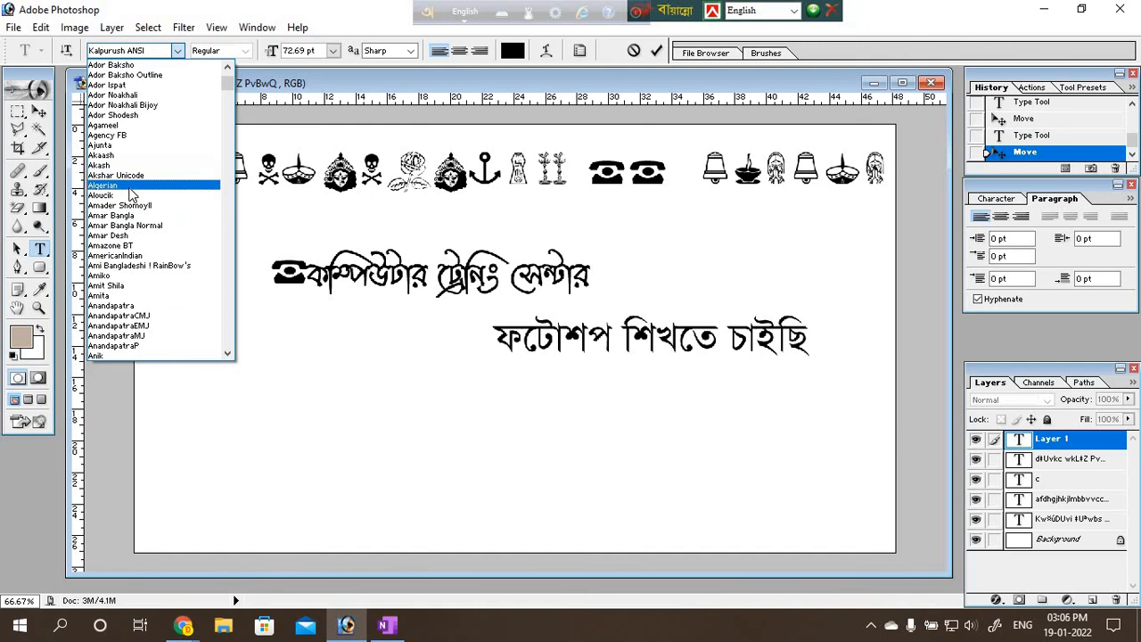
pyautogui.scroll(3, 136, 174)
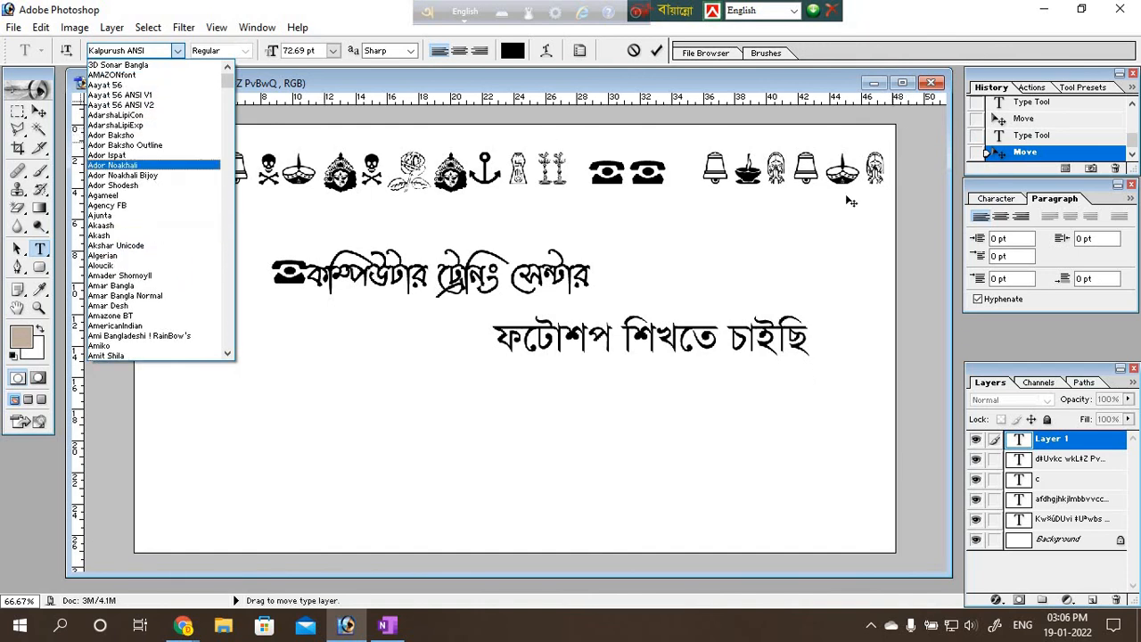
# Quit Photoshop, committing the pending type layer edits and discarding the changes to Untitled-1.
pyautogui.click(1120, 9)
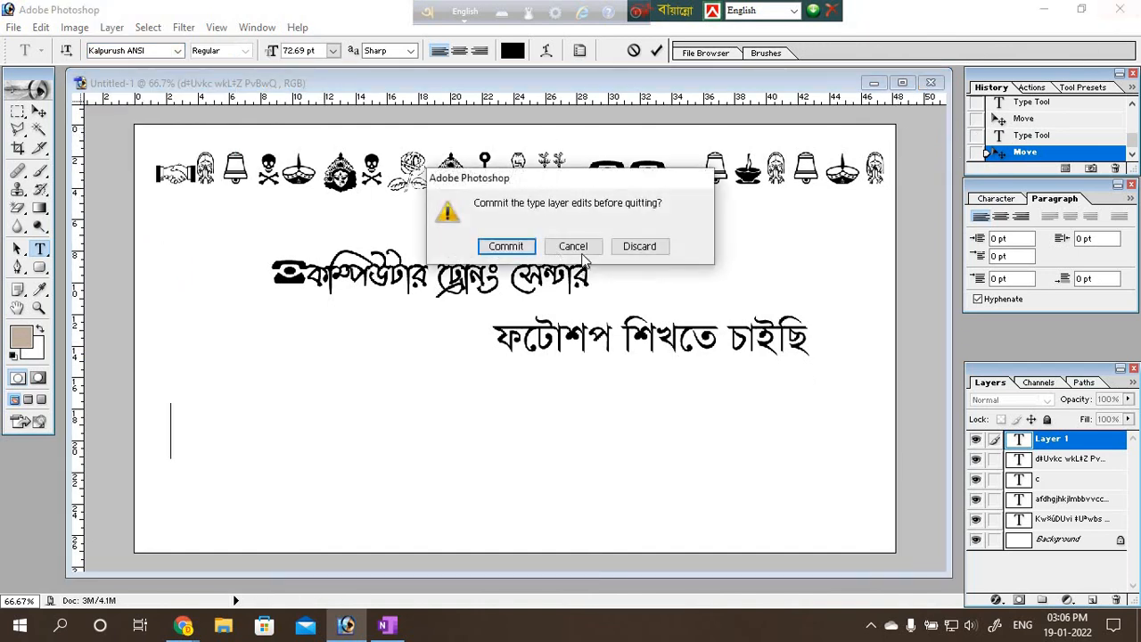
pyautogui.click(573, 247)
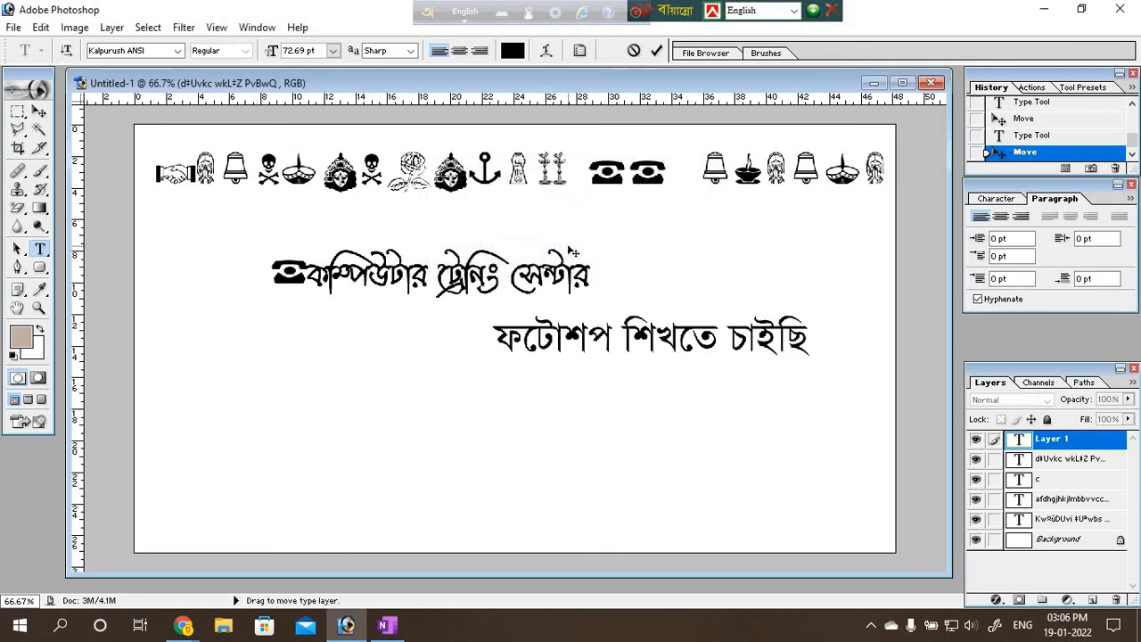
pyautogui.click(1121, 11)
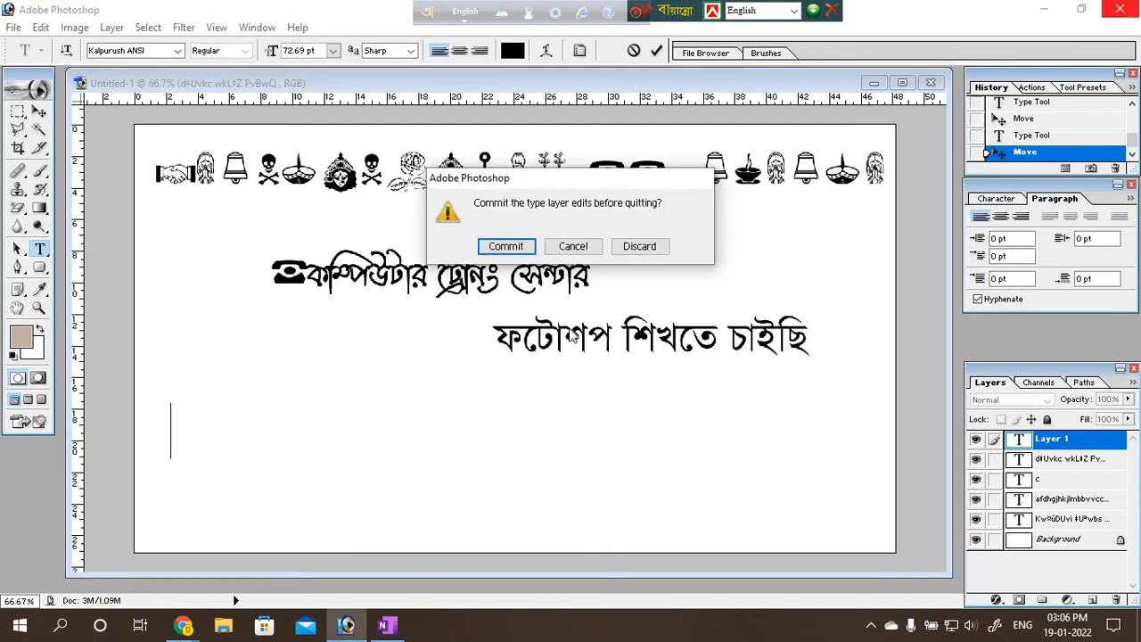
pyautogui.click(505, 250)
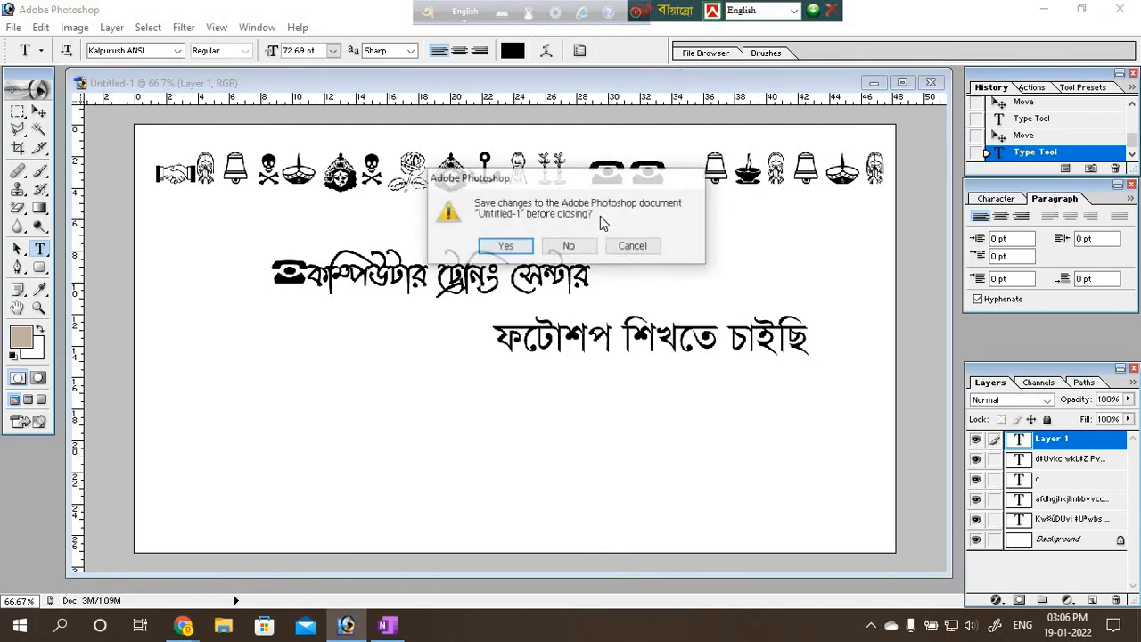
pyautogui.click(569, 246)
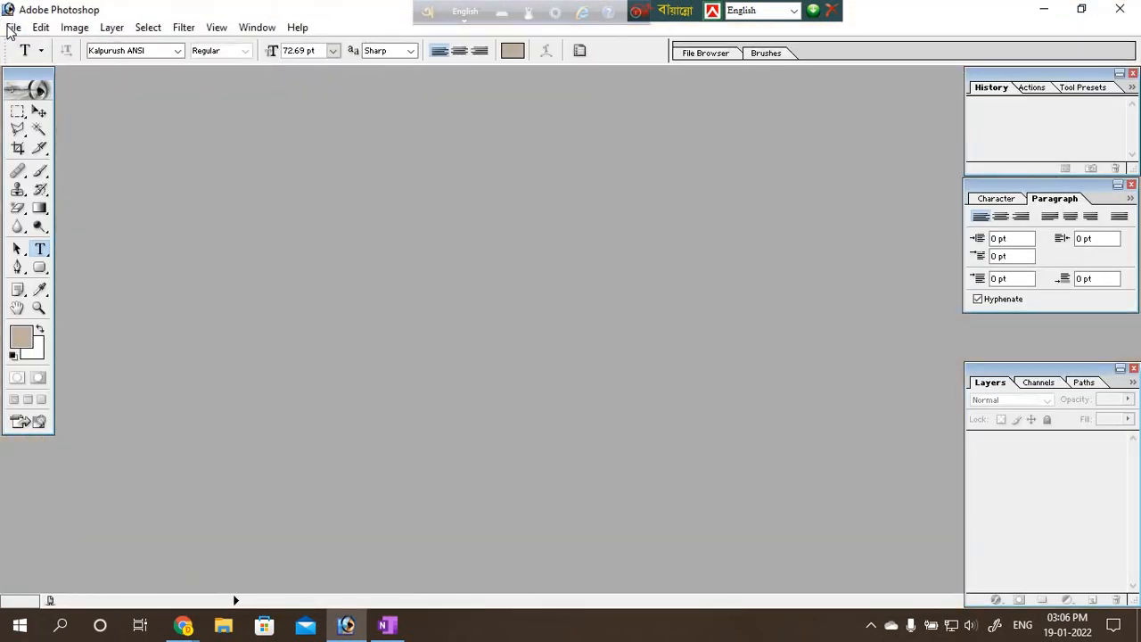
# Create a white 1366 × 768 pixel RGB document at 72 pixels/inch and start a text layer near the canvas's upper left.
pyautogui.click(12, 28)
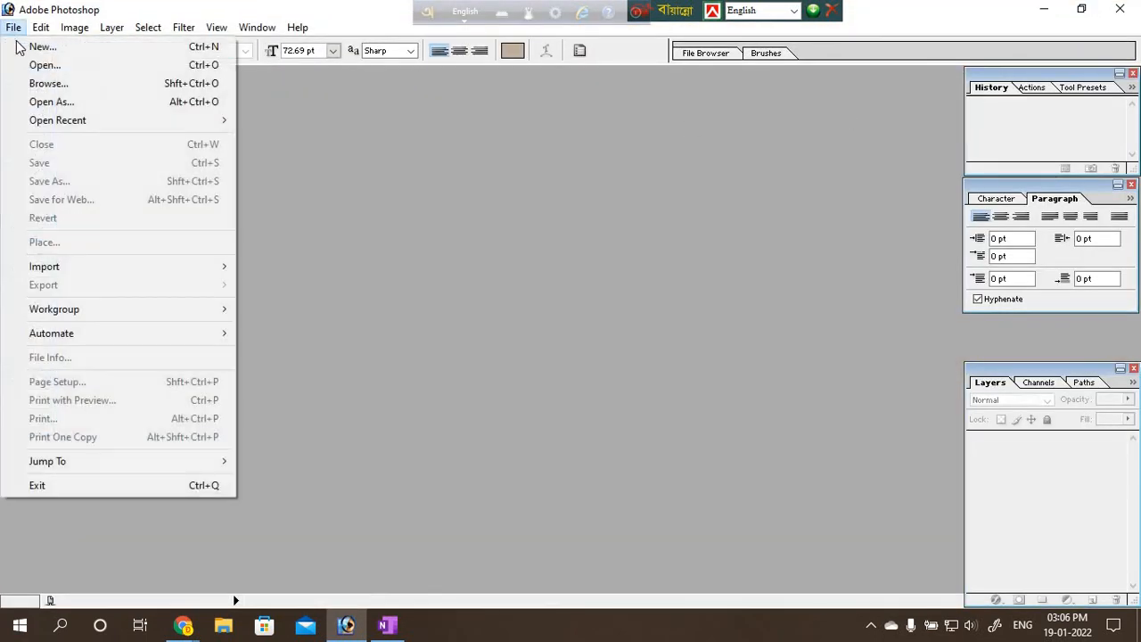
pyautogui.click(54, 47)
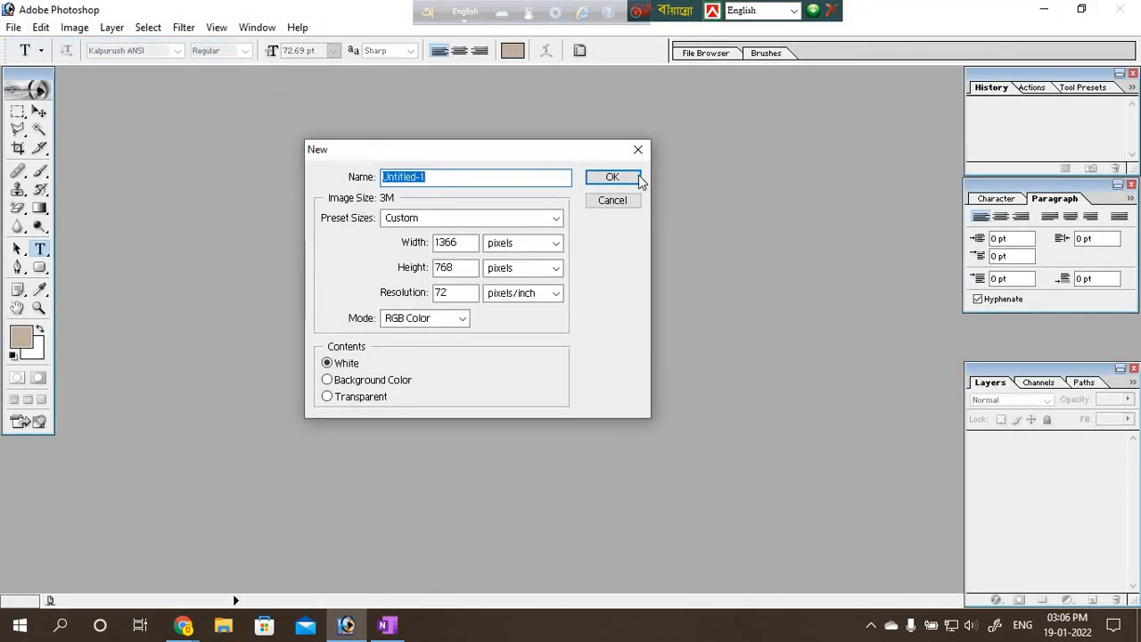
pyautogui.click(612, 177)
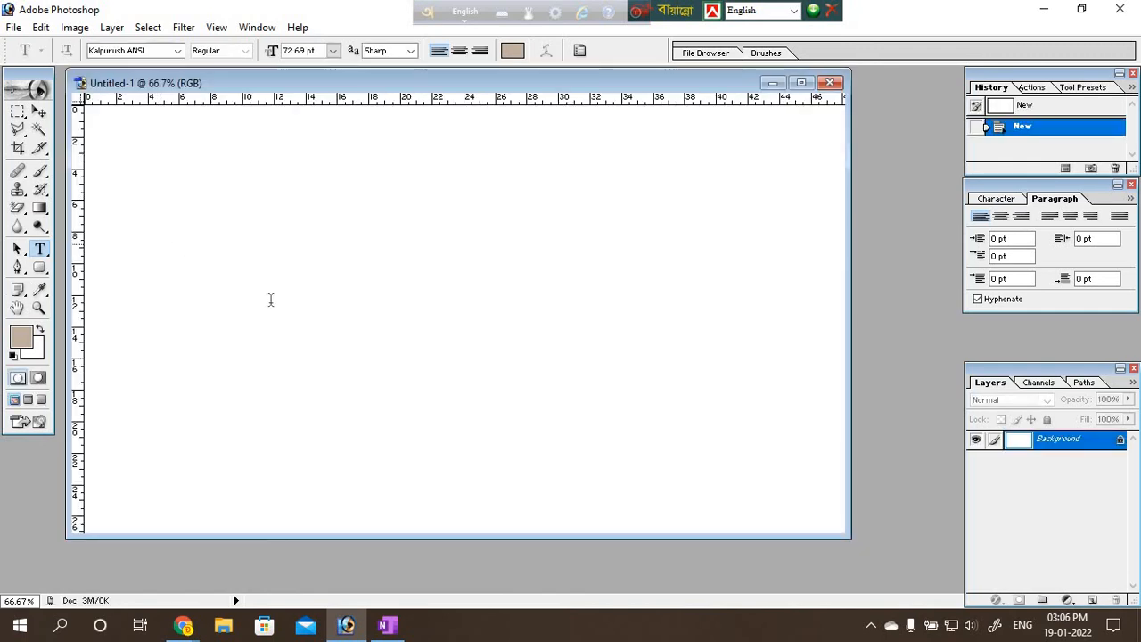
pyautogui.click(161, 250)
# Look through the font names beginning with A for the installed Alpona font.
pyautogui.click(178, 51)
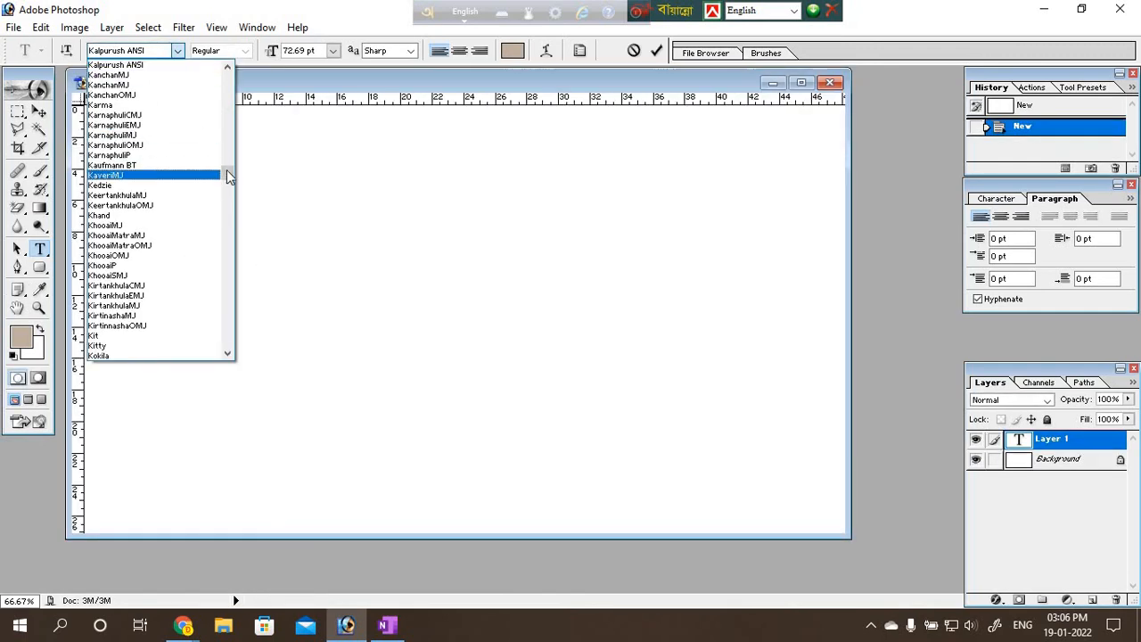
pyautogui.moveTo(227, 174); pyautogui.dragTo(238, 88)
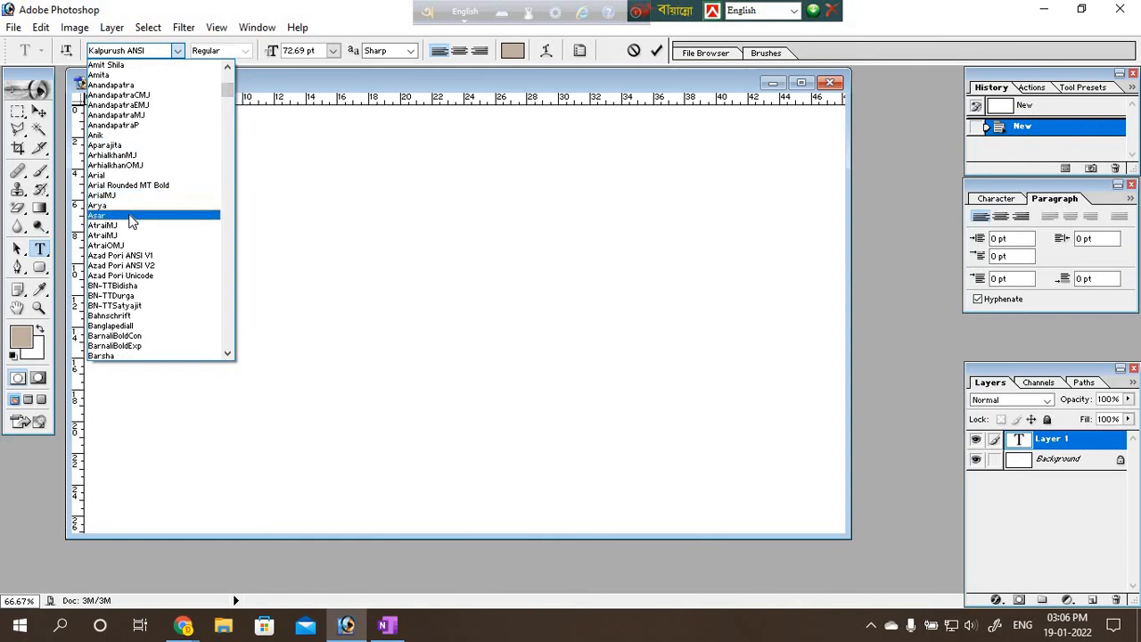
pyautogui.scroll(2, 132, 232)
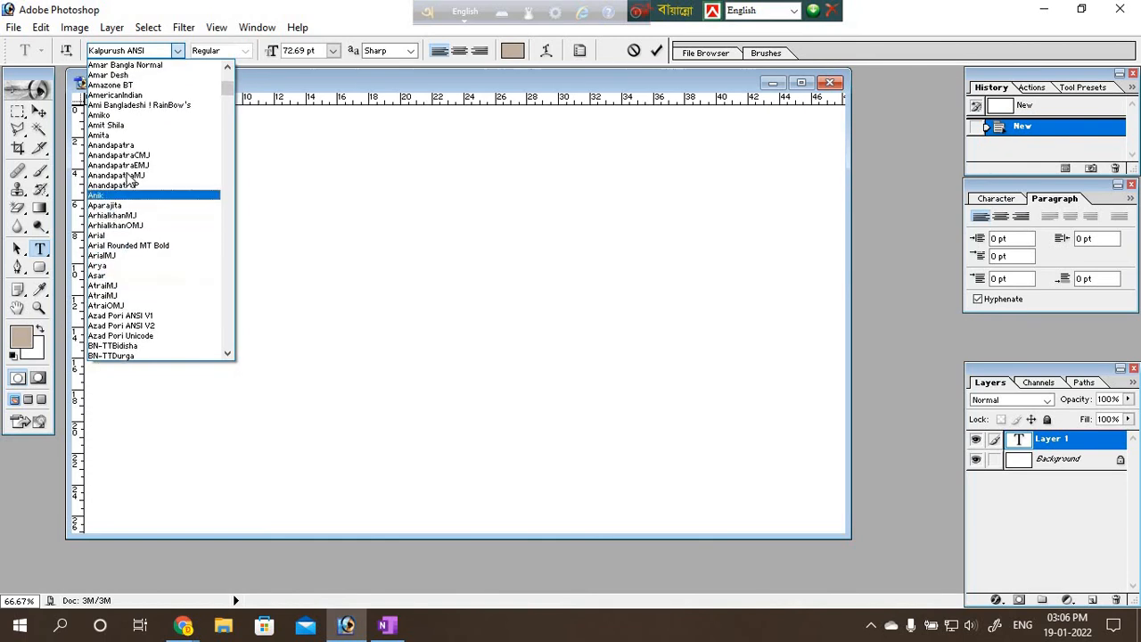
pyautogui.scroll(3, 150, 136)
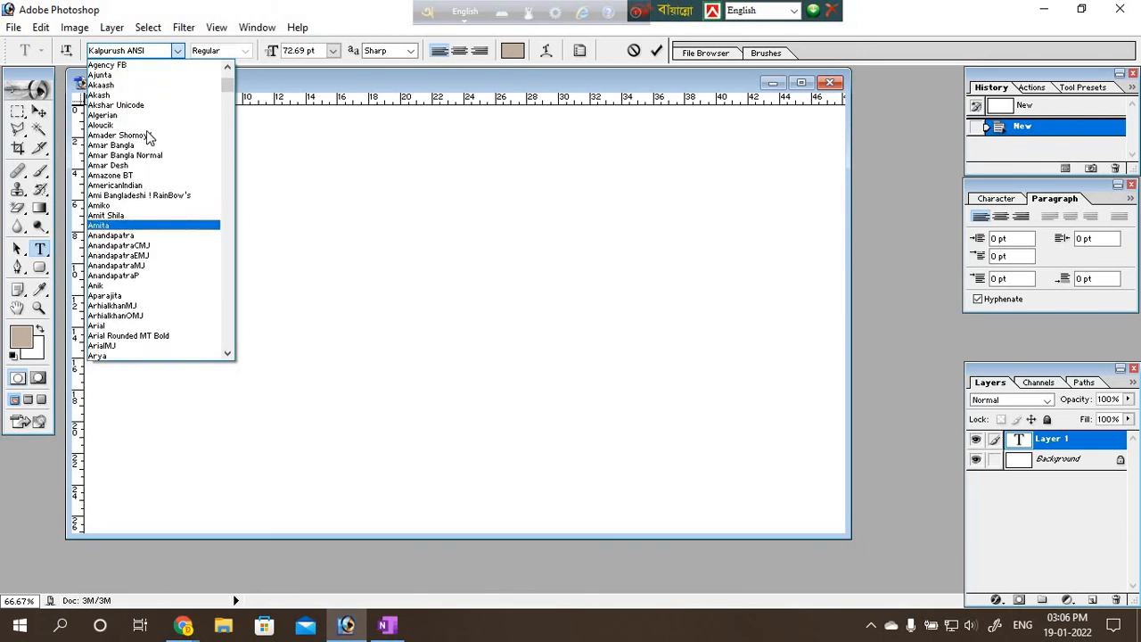
pyautogui.scroll(1, 150, 137)
pyautogui.scroll(1, 150, 137)
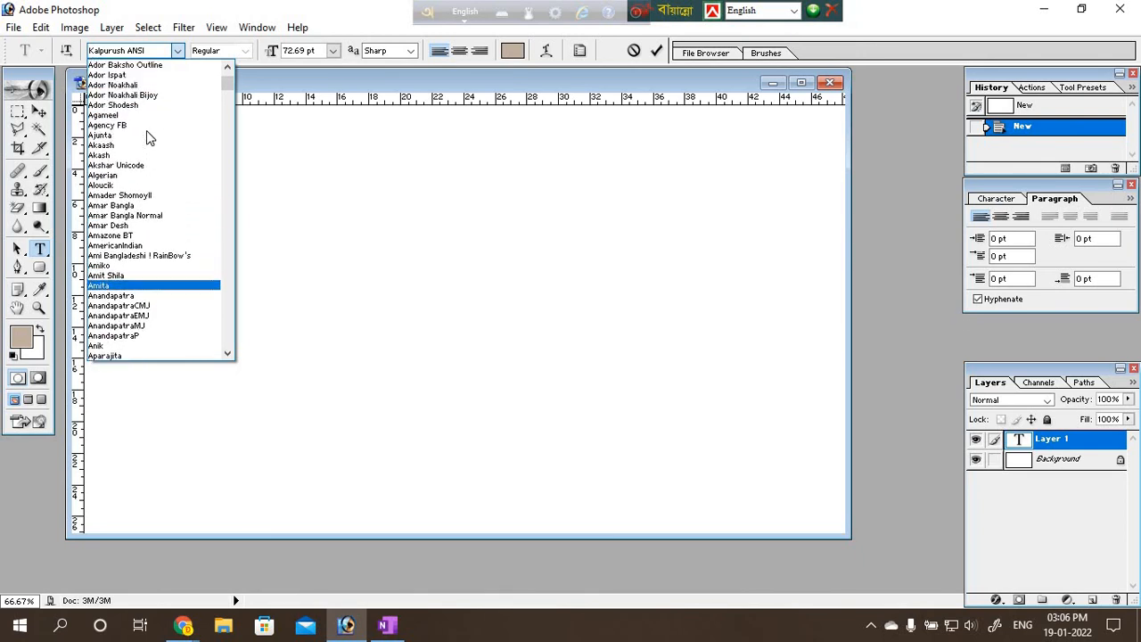
pyautogui.scroll(3, 148, 136)
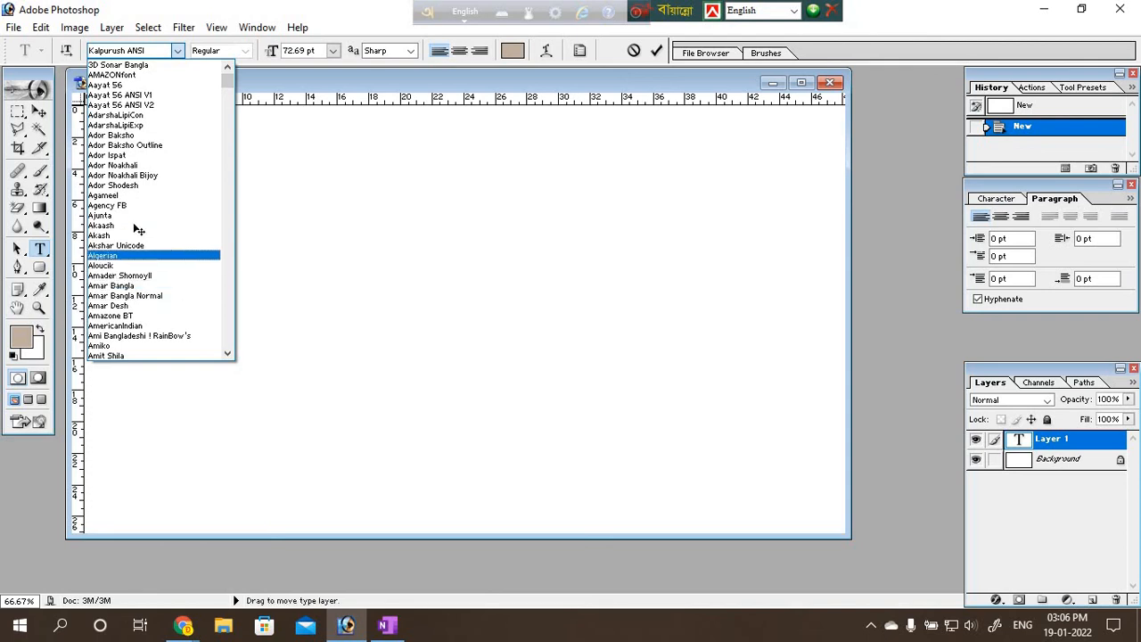
pyautogui.scroll(-1, 136, 237)
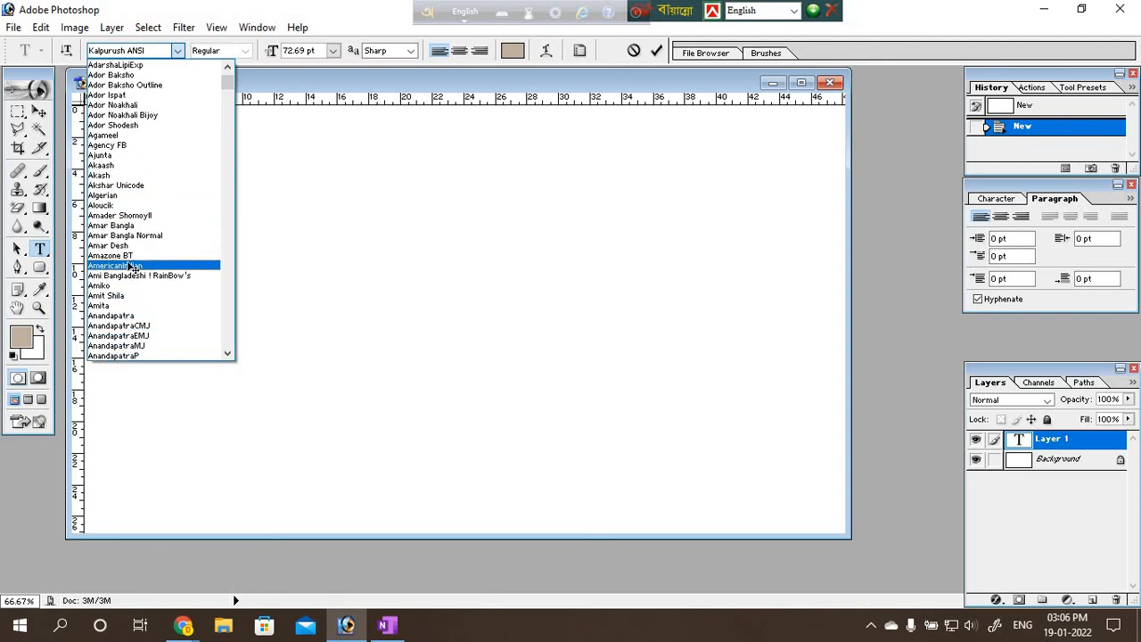
pyautogui.scroll(-3, 132, 268)
pyautogui.scroll(-4, 131, 277)
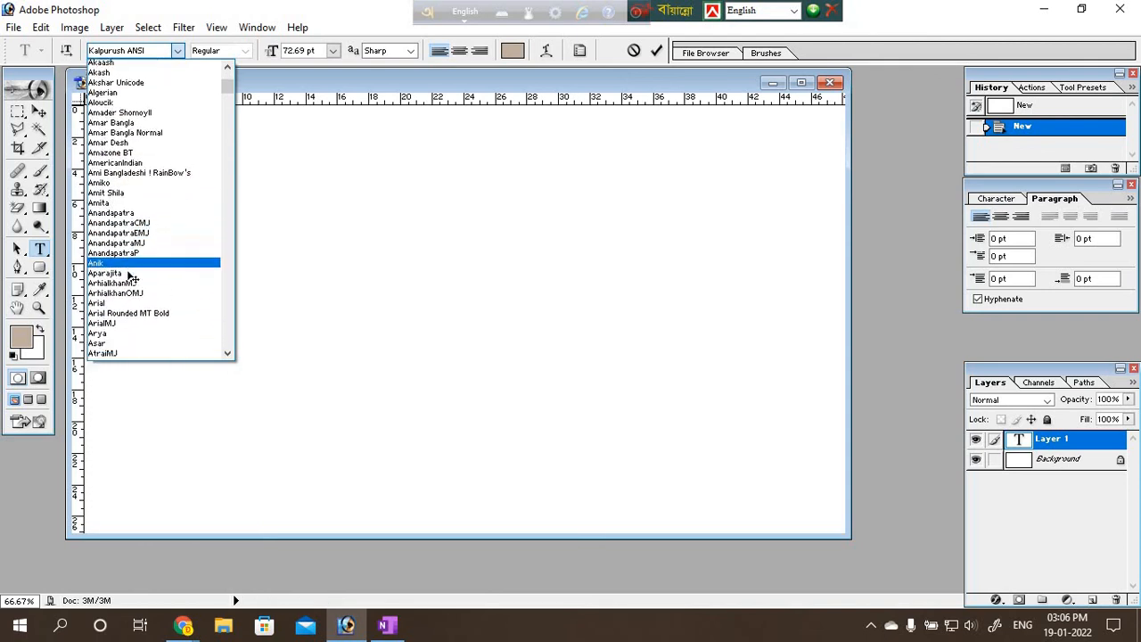
pyautogui.scroll(-1, 131, 278)
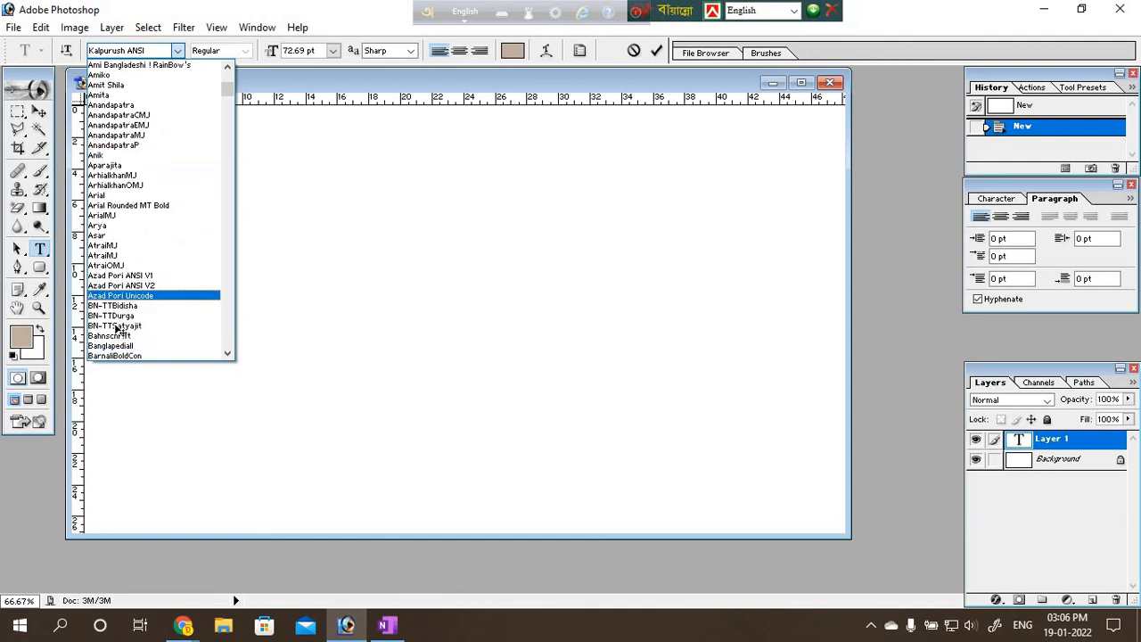
pyautogui.scroll(9, 131, 279)
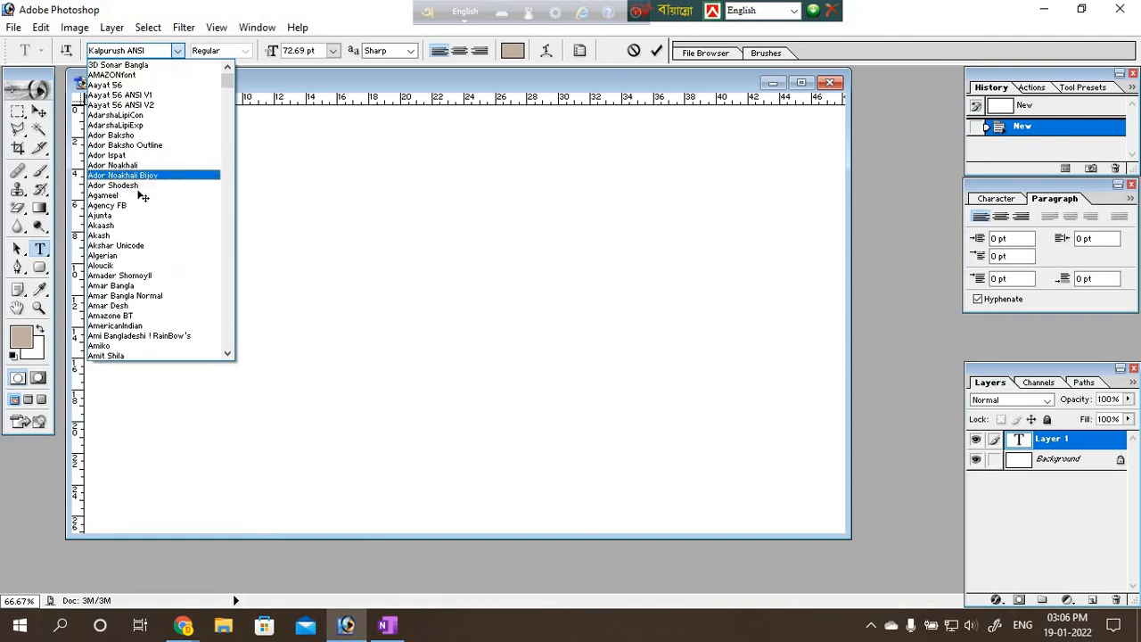
# Try to find the Alpona font by entering Al as the font family name.
pyautogui.click(126, 52)
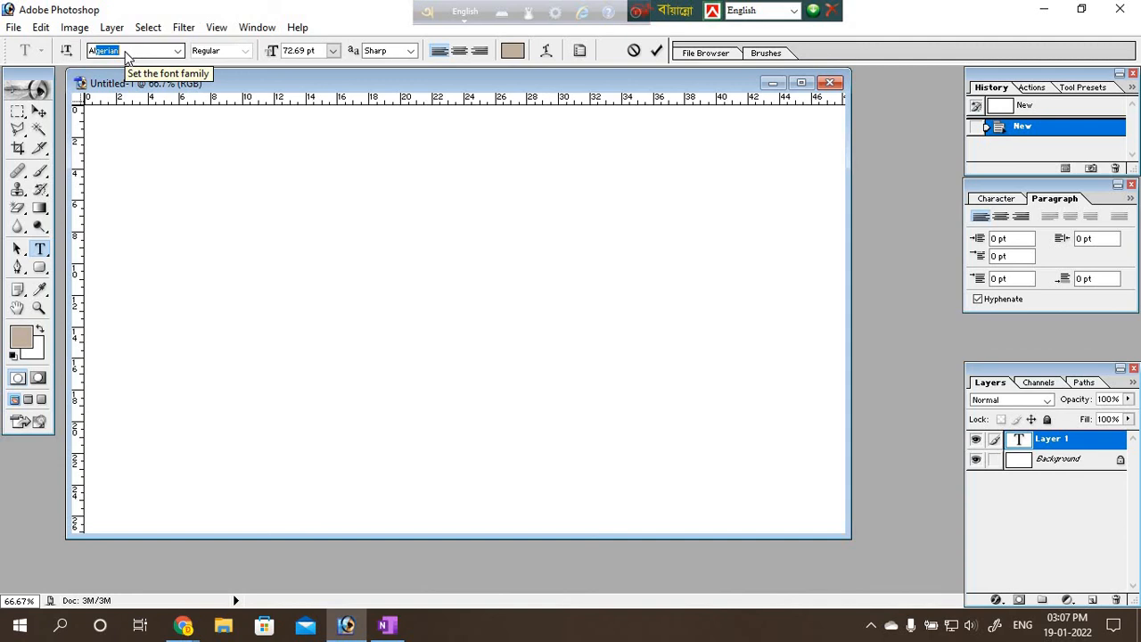
pyautogui.press('BackSpace')
pyautogui.press('BackSpace')
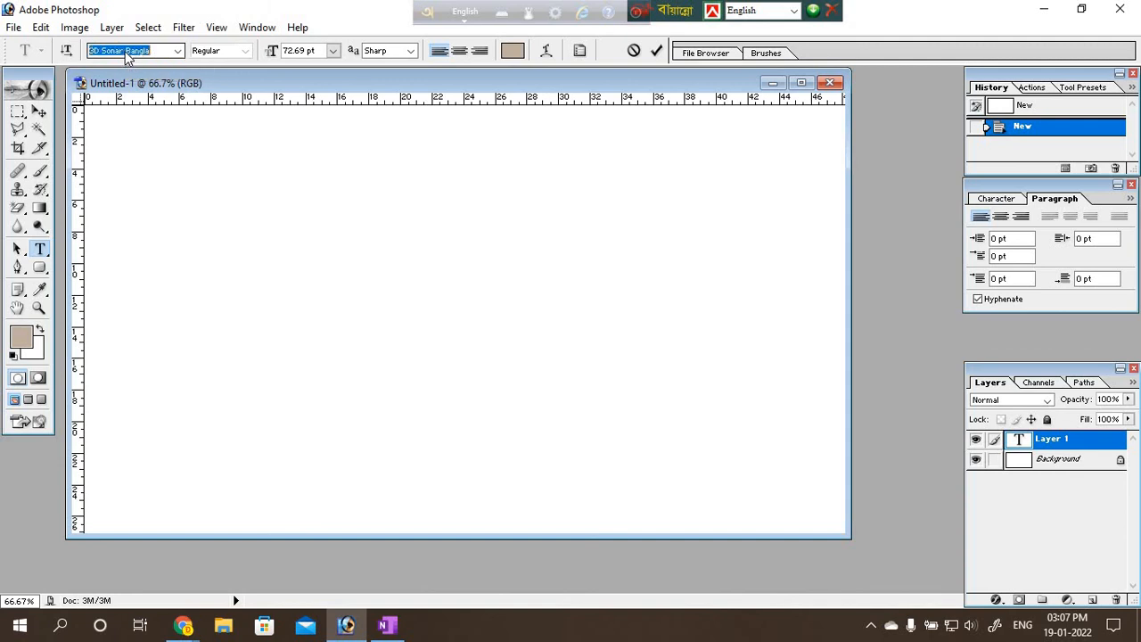
pyautogui.write('Al')
pyautogui.press('Escape')
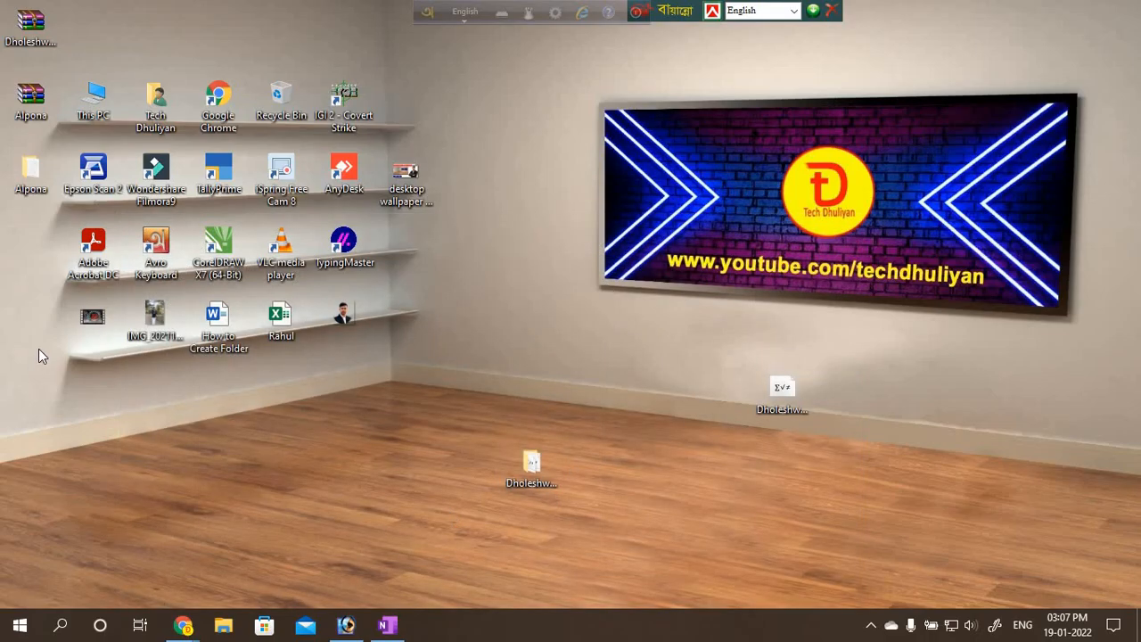
# Check the font file names in the ANSI V1 folder of the desktop's Alpona folder, and close the folder window.
pyautogui.doubleClick(31, 171)
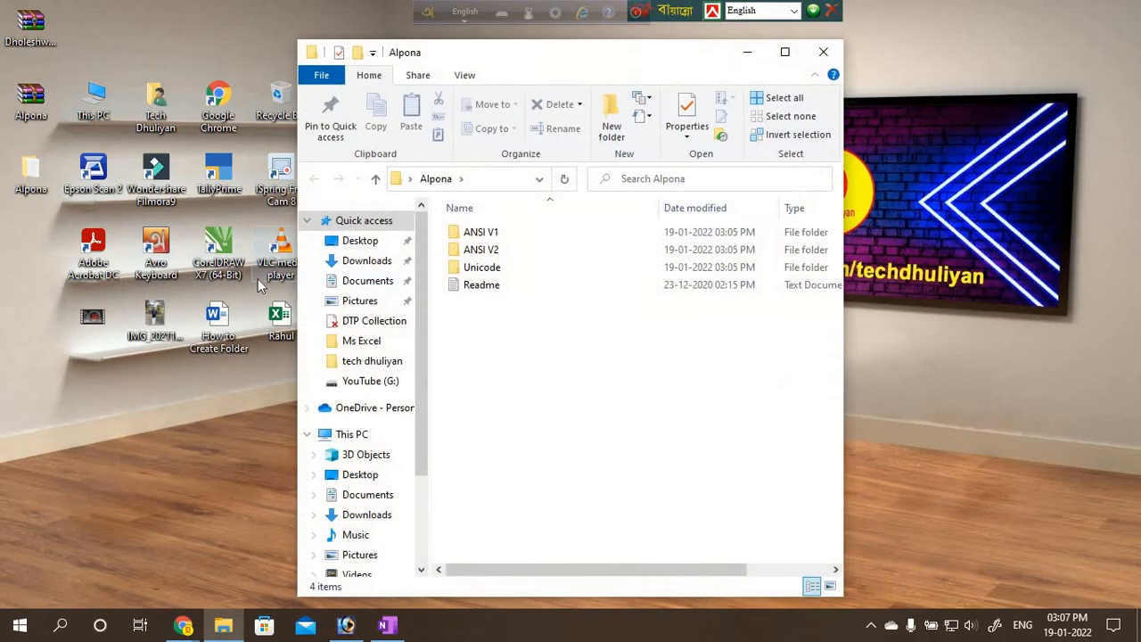
pyautogui.doubleClick(451, 233)
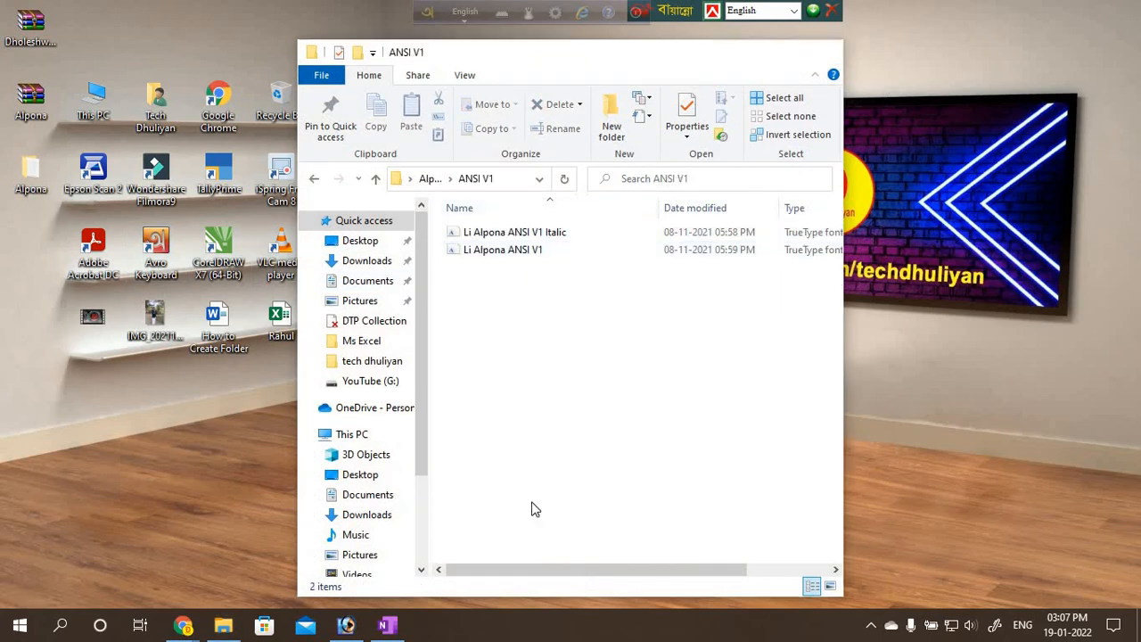
pyautogui.hotkey('alt', 'F4')
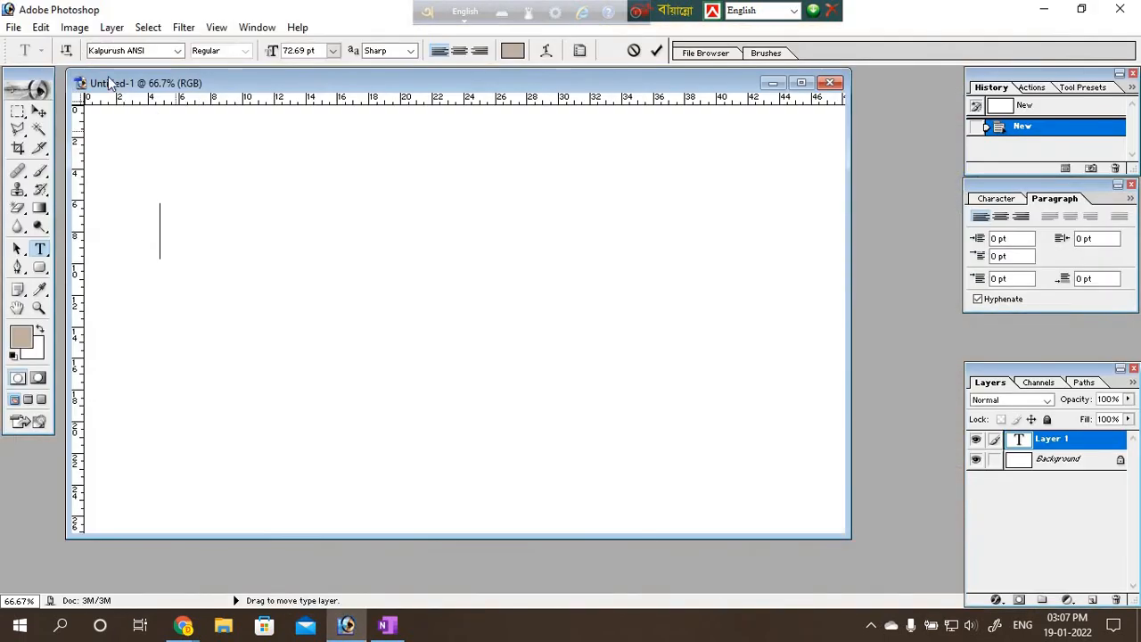
# Set the new text layer's font to Li Alpona ANSI V1 in Photoshop.
pyautogui.click(179, 52)
pyautogui.moveTo(230, 179); pyautogui.dragTo(224, 208)
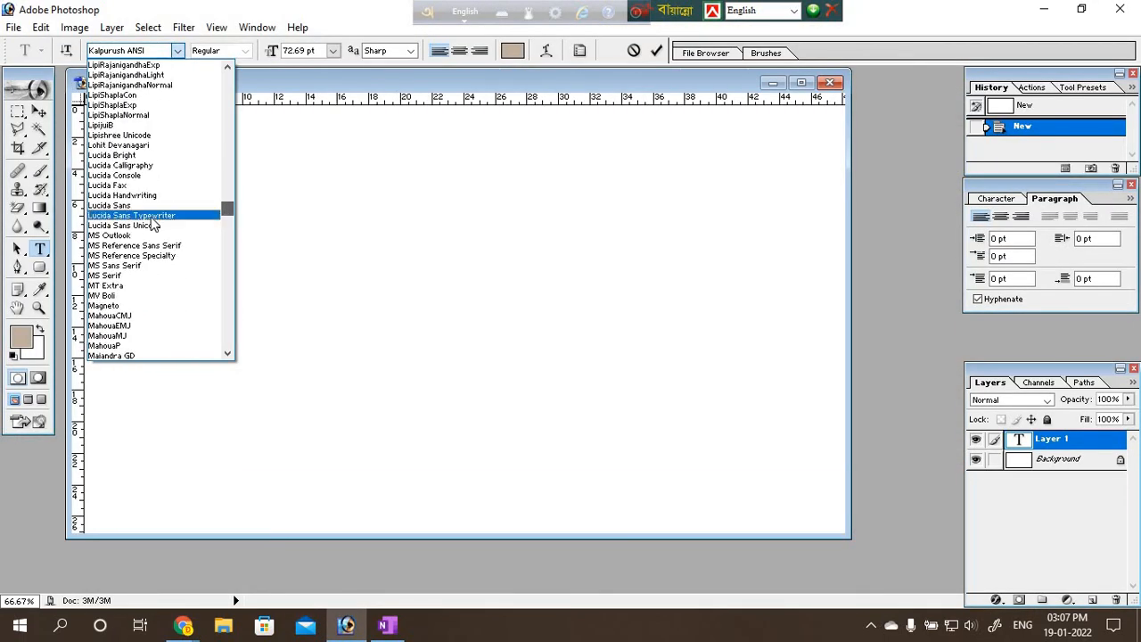
pyautogui.scroll(4, 156, 214)
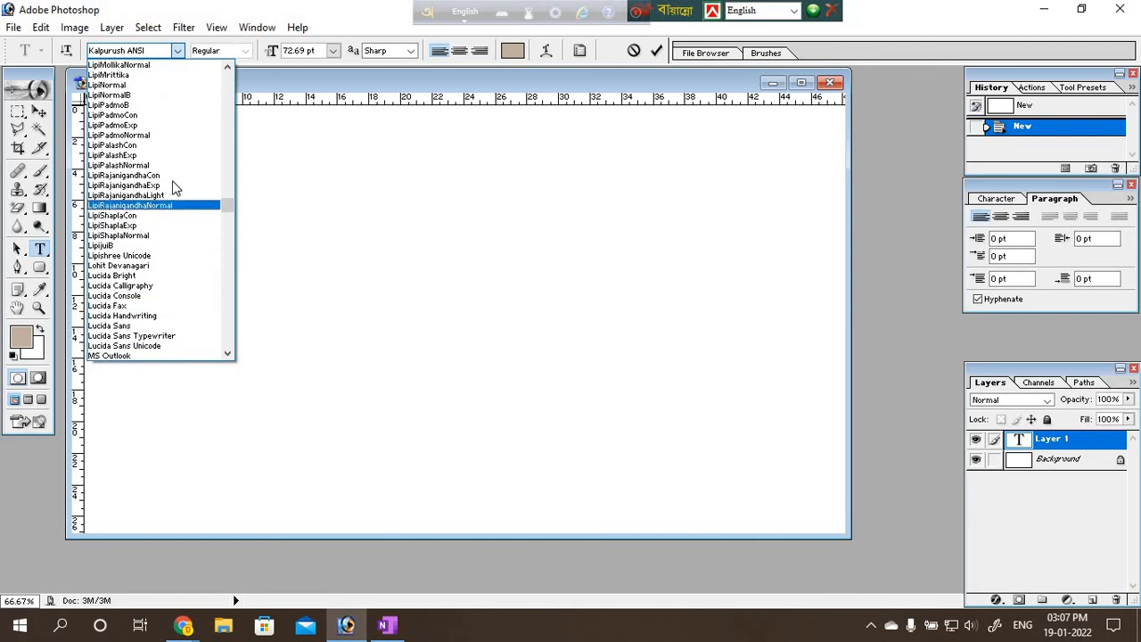
pyautogui.scroll(5, 144, 191)
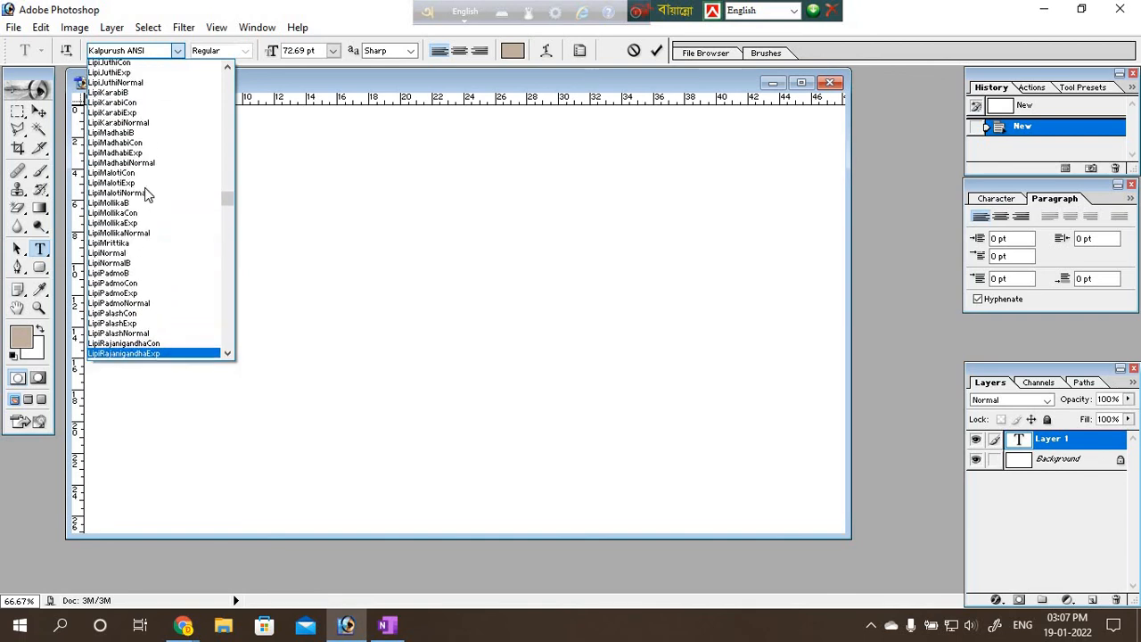
pyautogui.scroll(6, 145, 191)
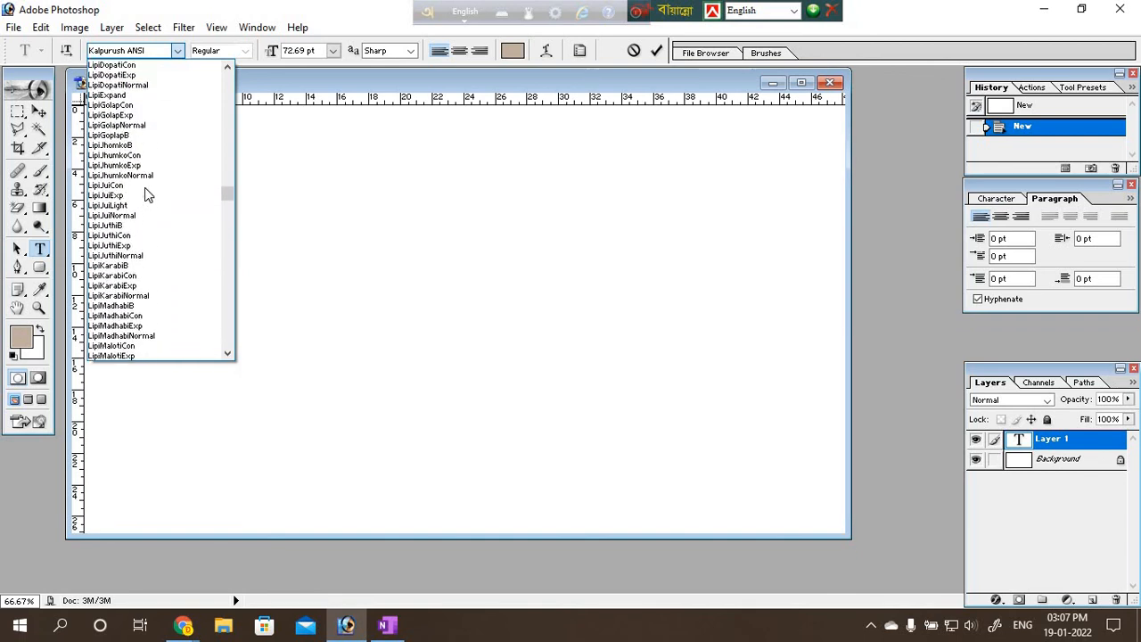
pyautogui.scroll(8, 145, 191)
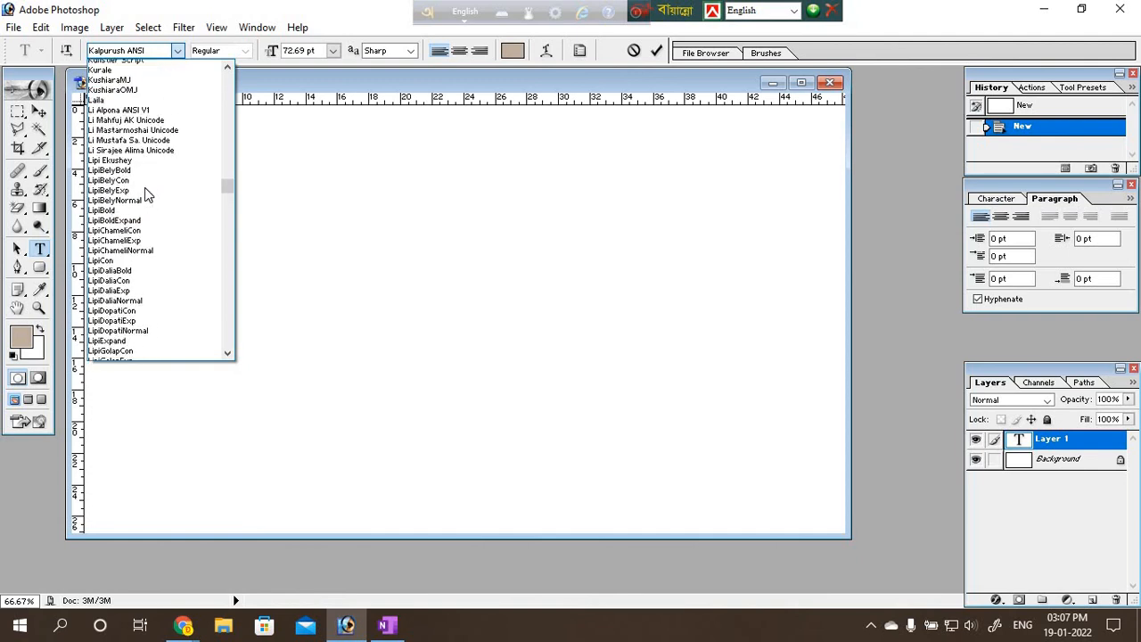
pyautogui.scroll(1, 145, 192)
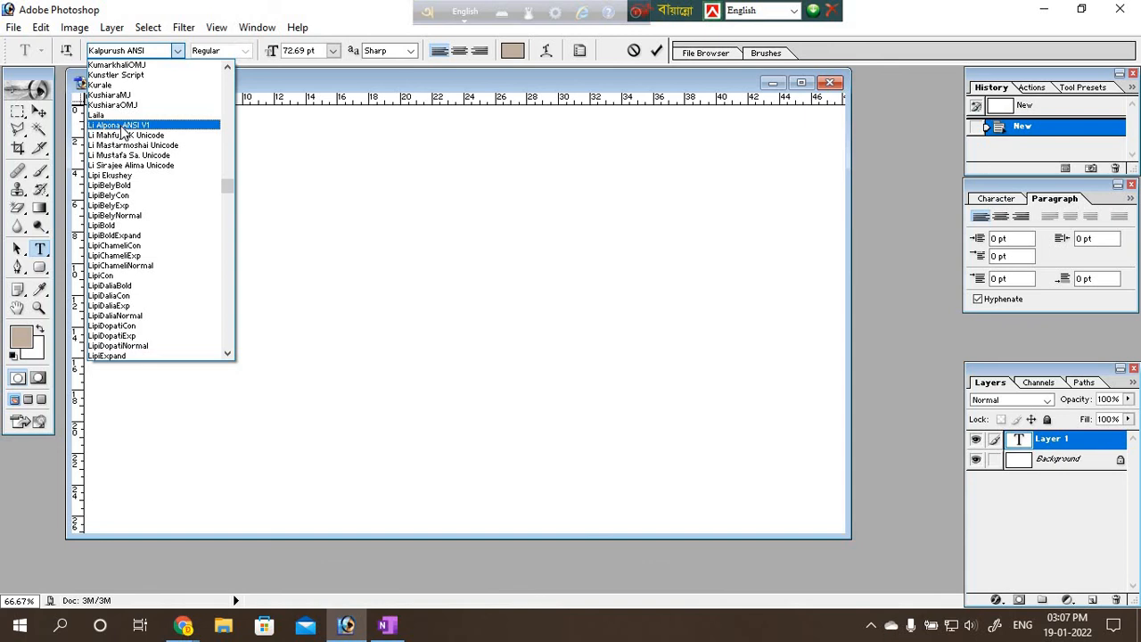
pyautogui.click(124, 126)
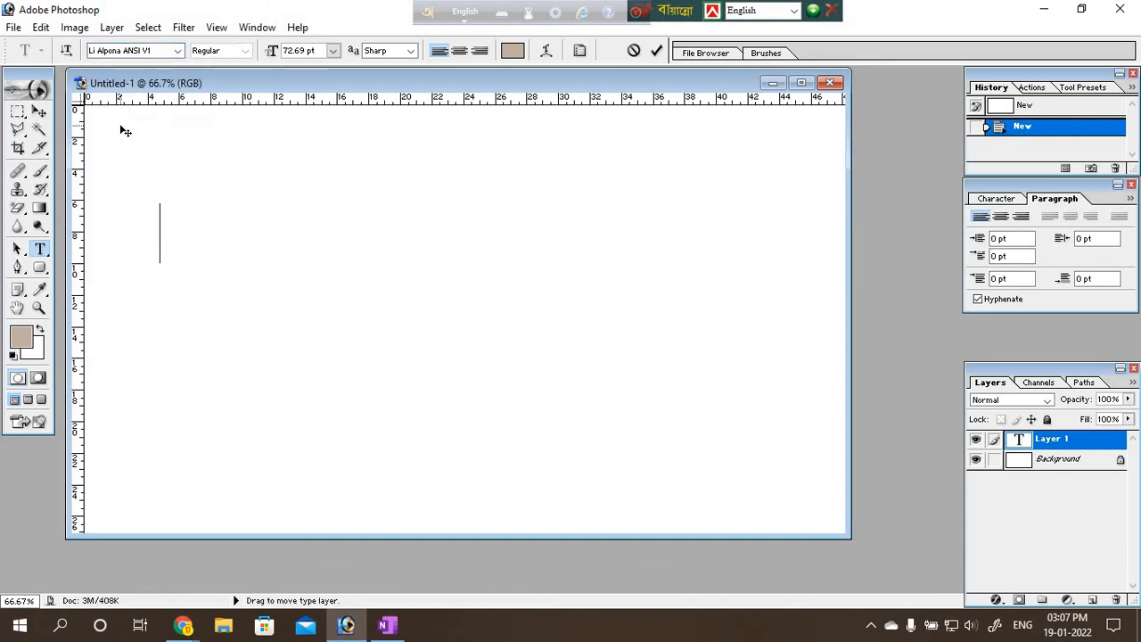
# Enter আমাদের এখন ফটোশপ ক্লাস চলছে with Avro's Bengali phonetic input and return the keyboard to English.
pyautogui.press('F12')
pyautogui.write('am')
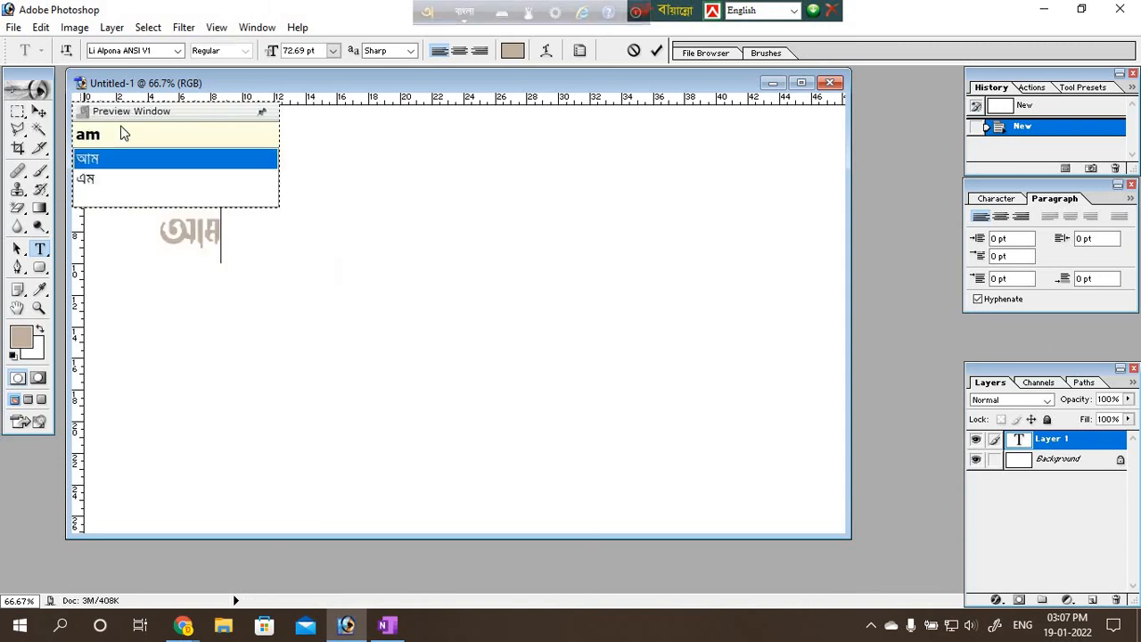
pyautogui.write('ader ')
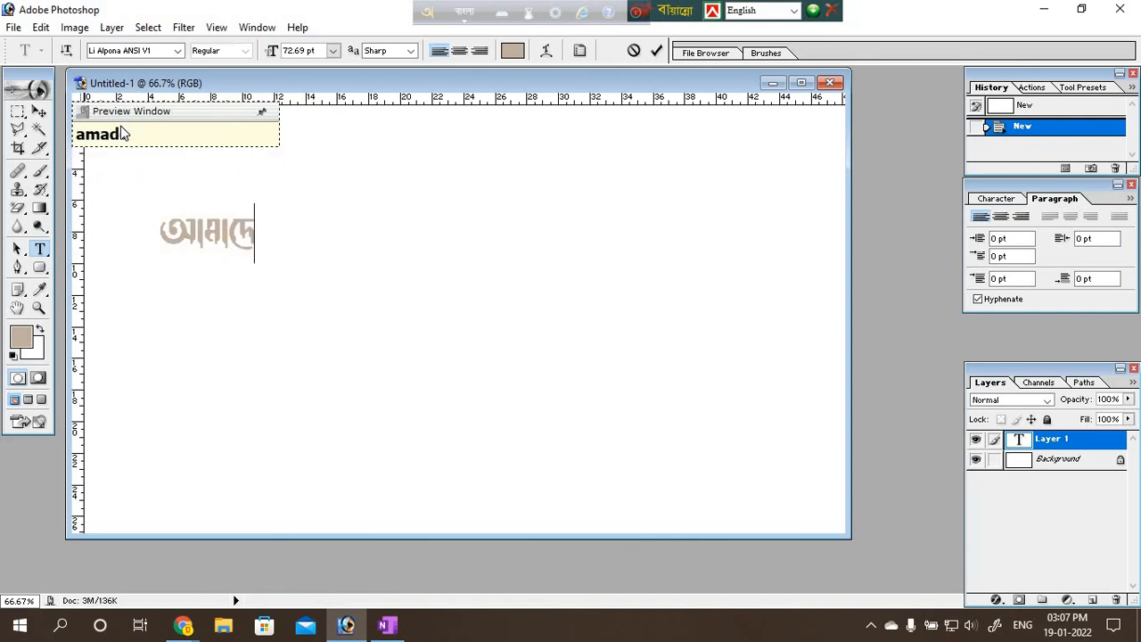
pyautogui.write('ekhon ')
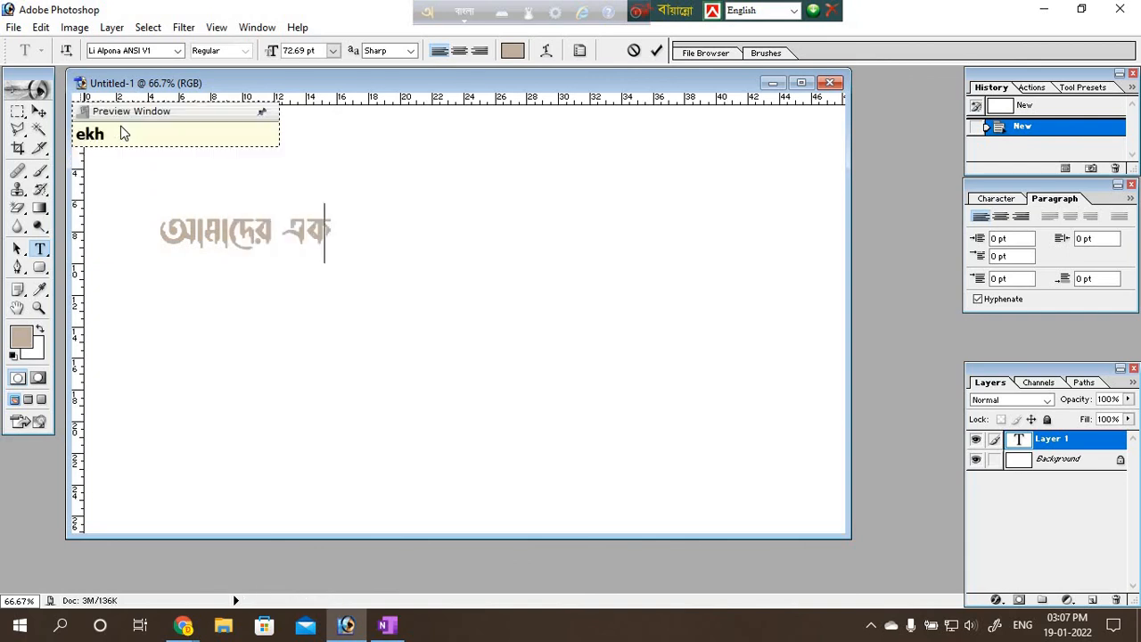
pyautogui.write('ph')
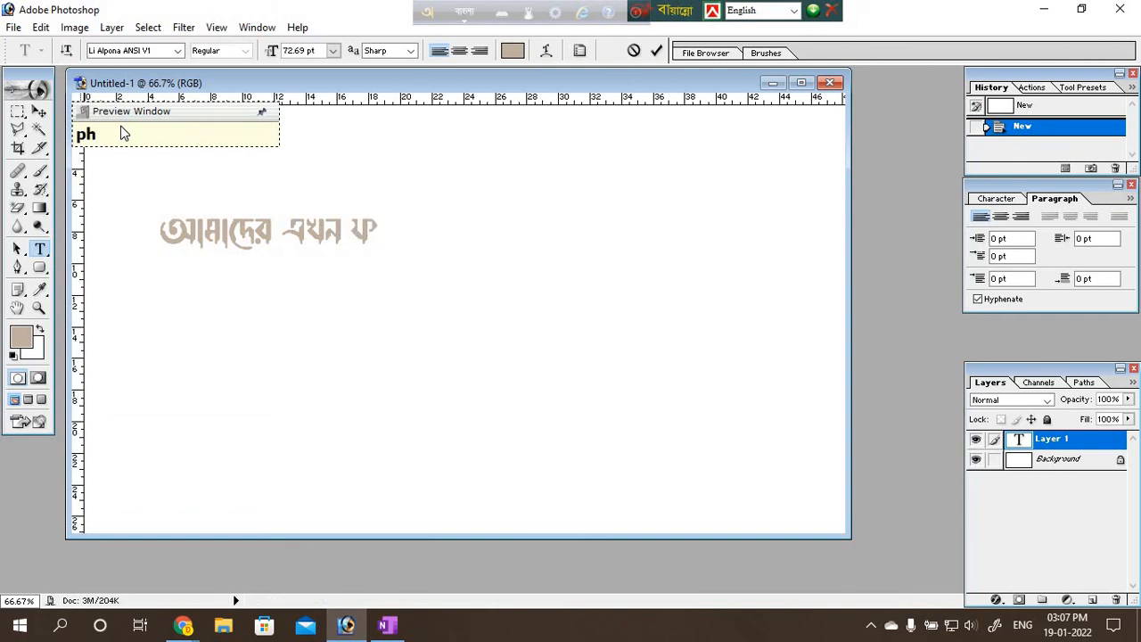
pyautogui.write('otosho')
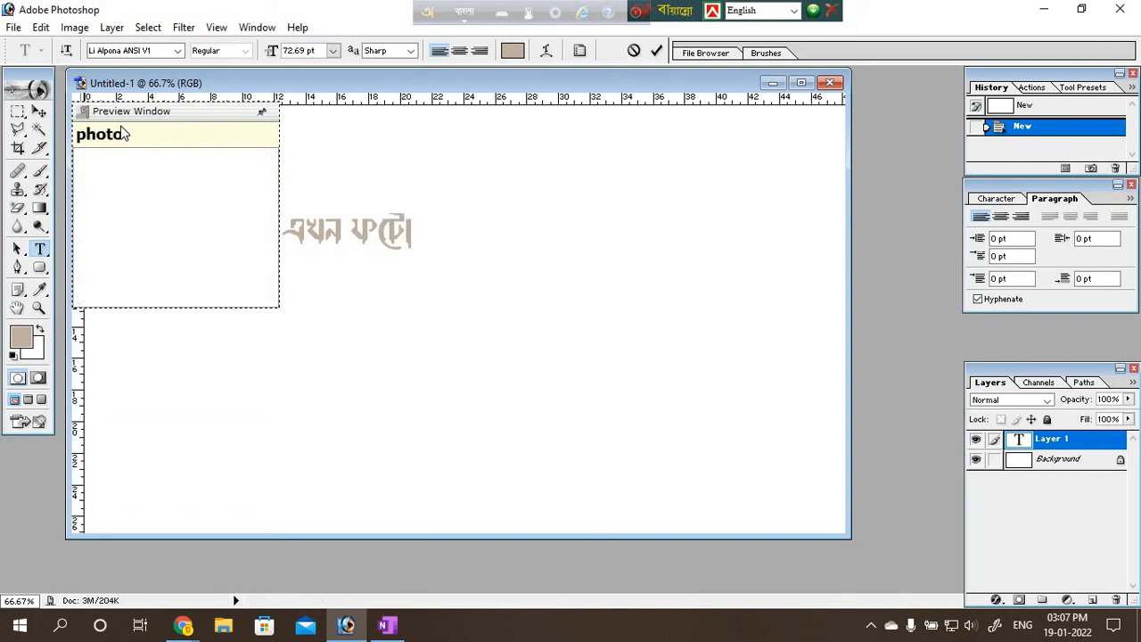
pyautogui.write('p klas')
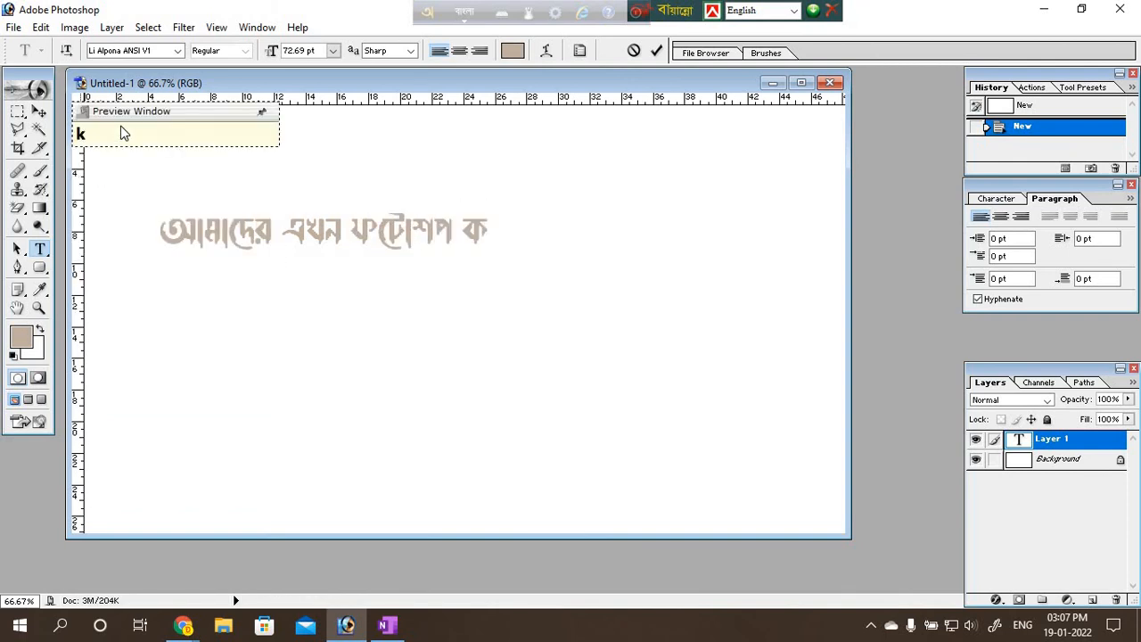
pyautogui.write(' cl')
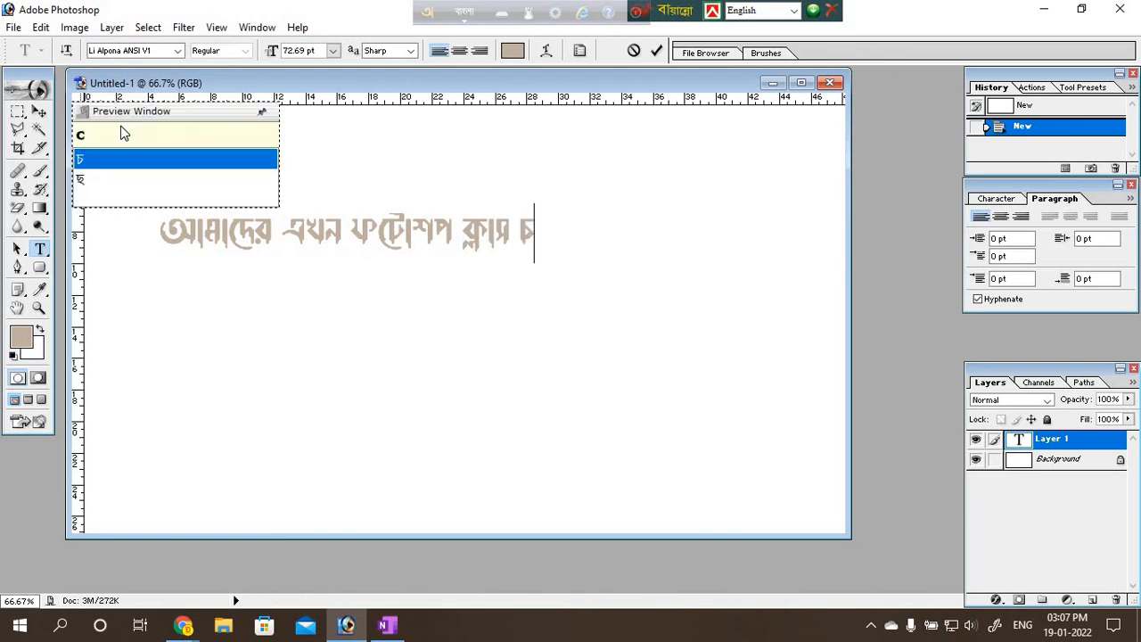
pyautogui.write('che')
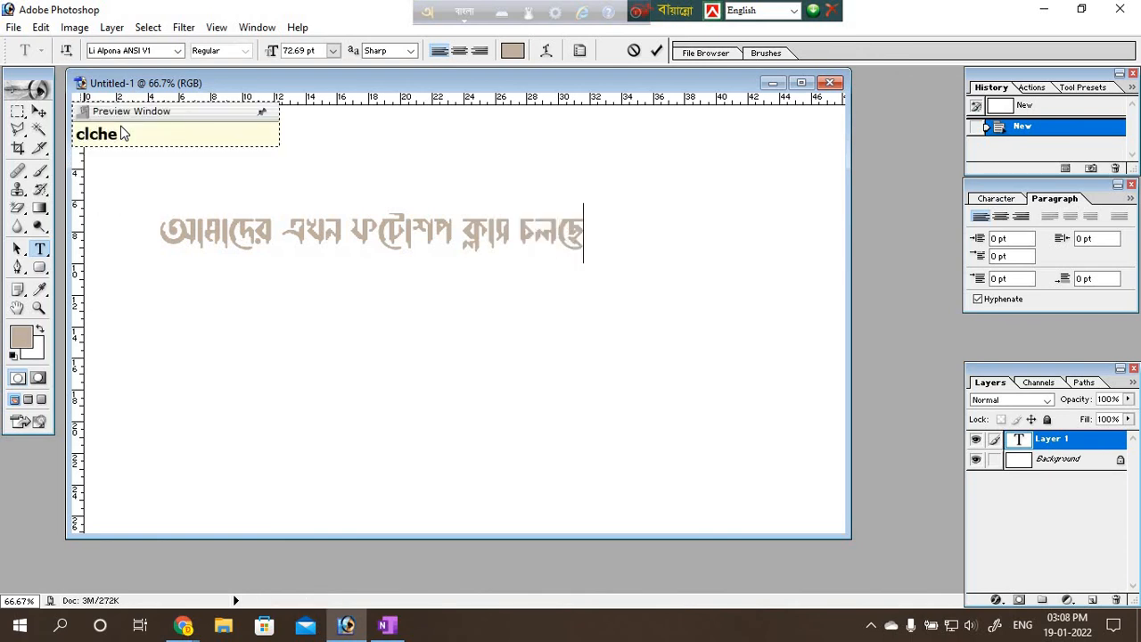
pyautogui.press('F12')
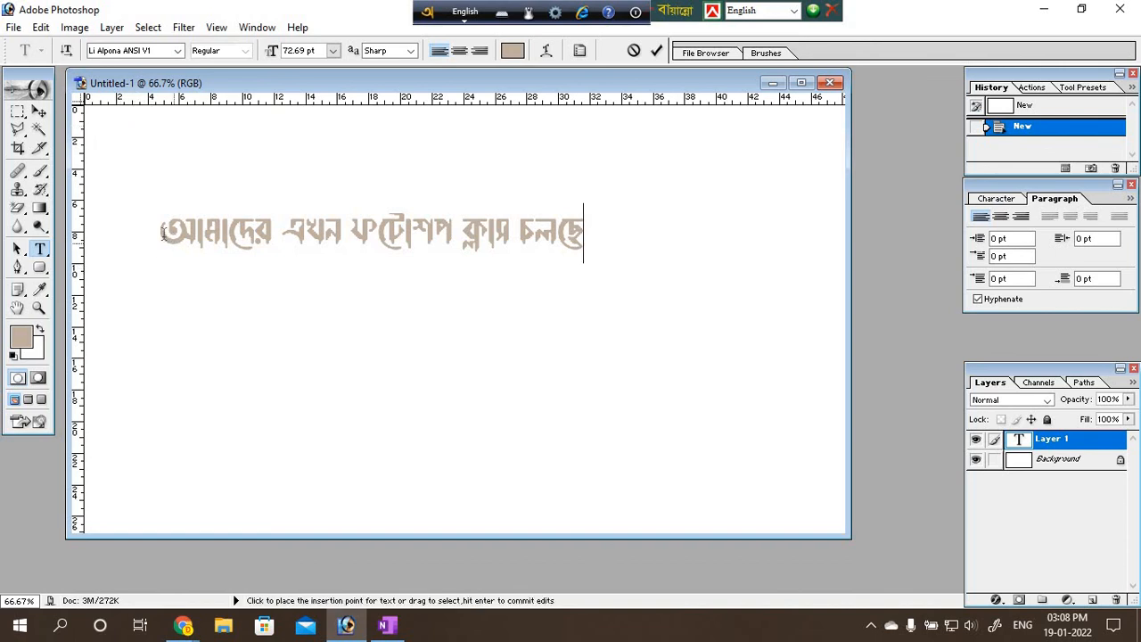
# Recolor the whole Bengali text line to black (000000).
pyautogui.moveTo(163, 233); pyautogui.dragTo(769, 255)
pyautogui.click(512, 49)
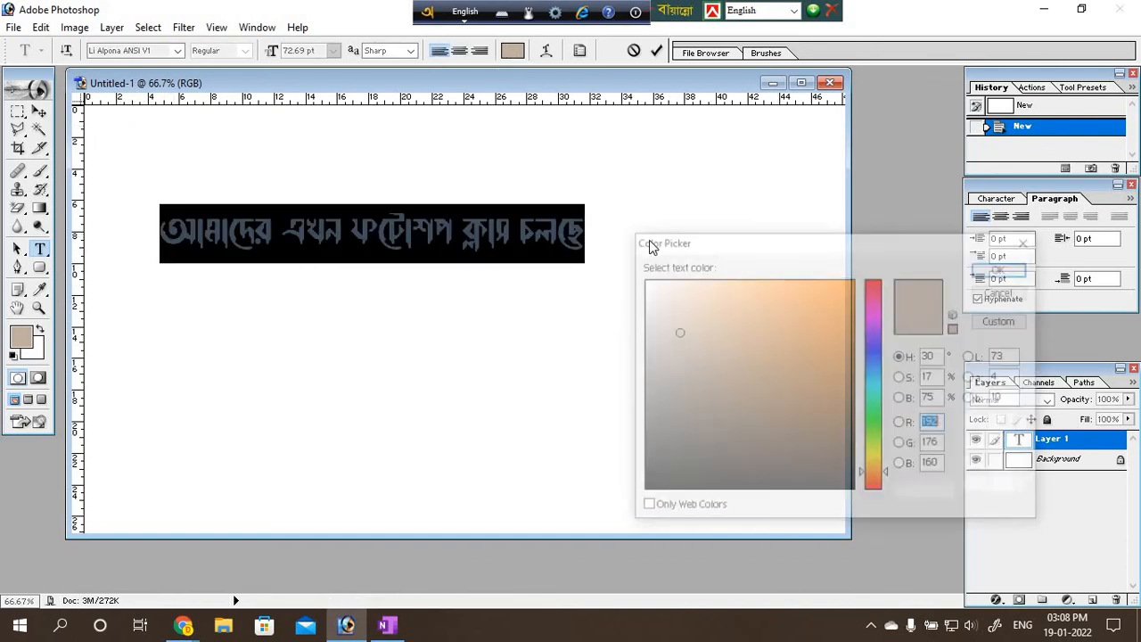
pyautogui.moveTo(830, 474); pyautogui.dragTo(886, 502)
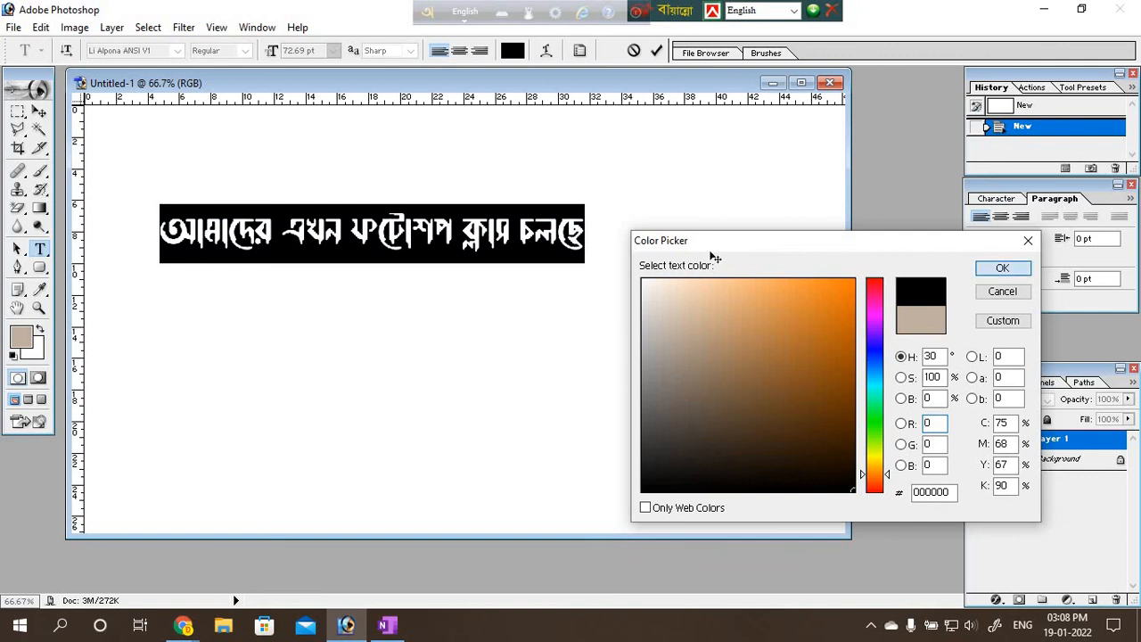
pyautogui.click(1003, 268)
pyautogui.click(536, 233)
# Try adding dots after আমাদের with English and Bengali input, remove them, and return the keyboard to English.
pyautogui.click(271, 232)
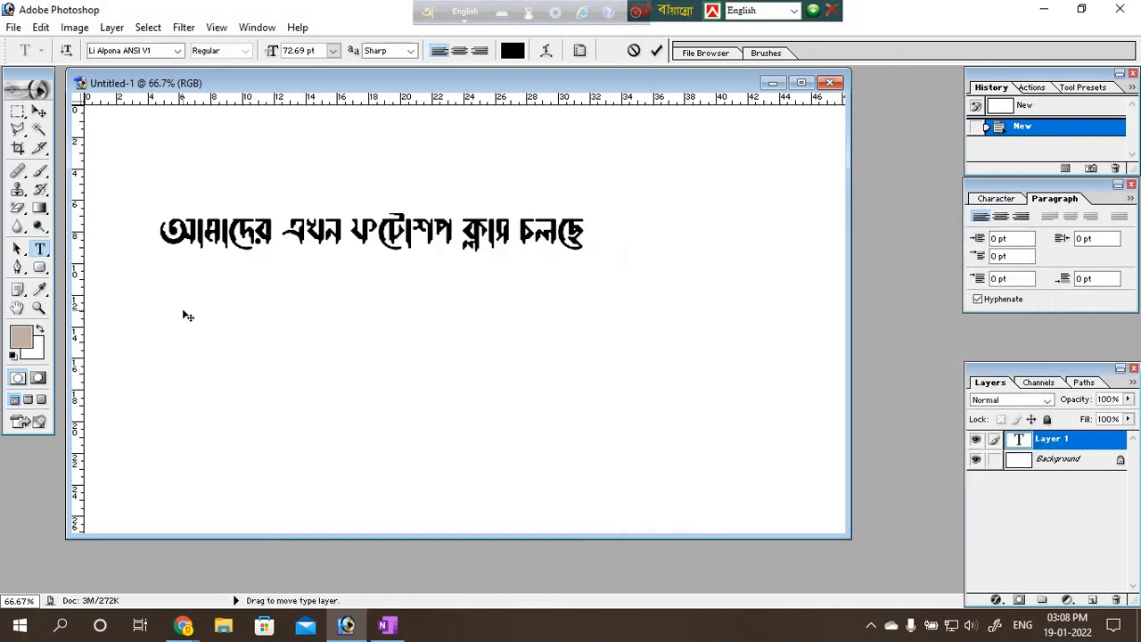
pyautogui.write('..')
pyautogui.press('BackSpace')
pyautogui.press('BackSpace')
pyautogui.press('F12')
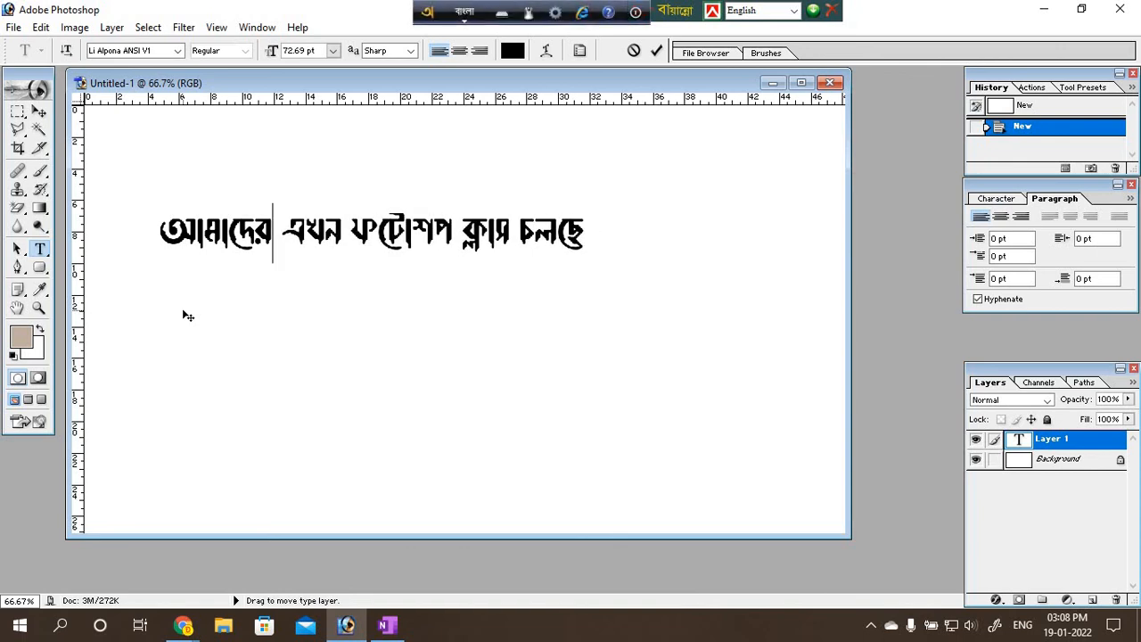
pyautogui.write('...')
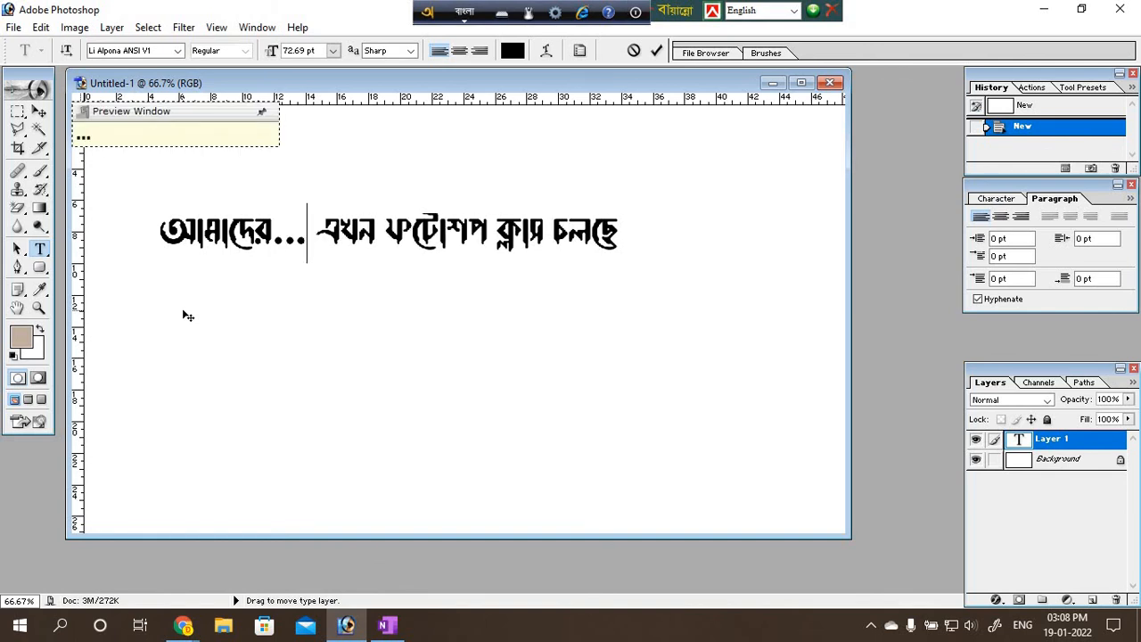
pyautogui.press('BackSpace')
pyautogui.press('BackSpace')
pyautogui.press('BackSpace')
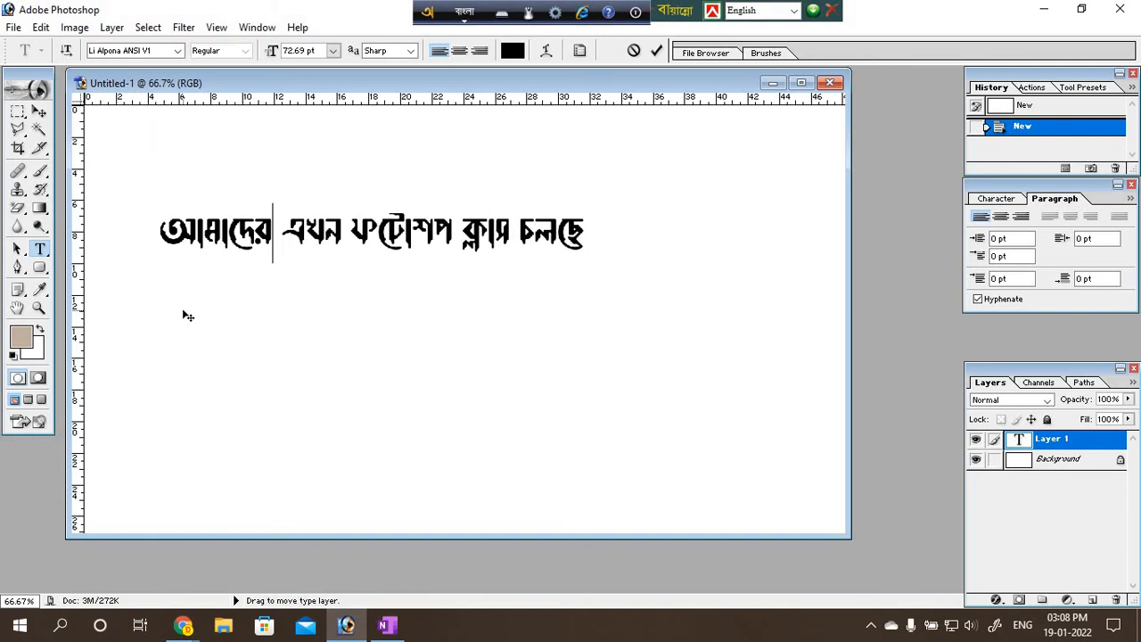
pyautogui.press('F12')
# Commit the text and enlarge it with Free Transform until it reaches nearly to the canvas's right edge.
pyautogui.hotkey('ctrl', '0')
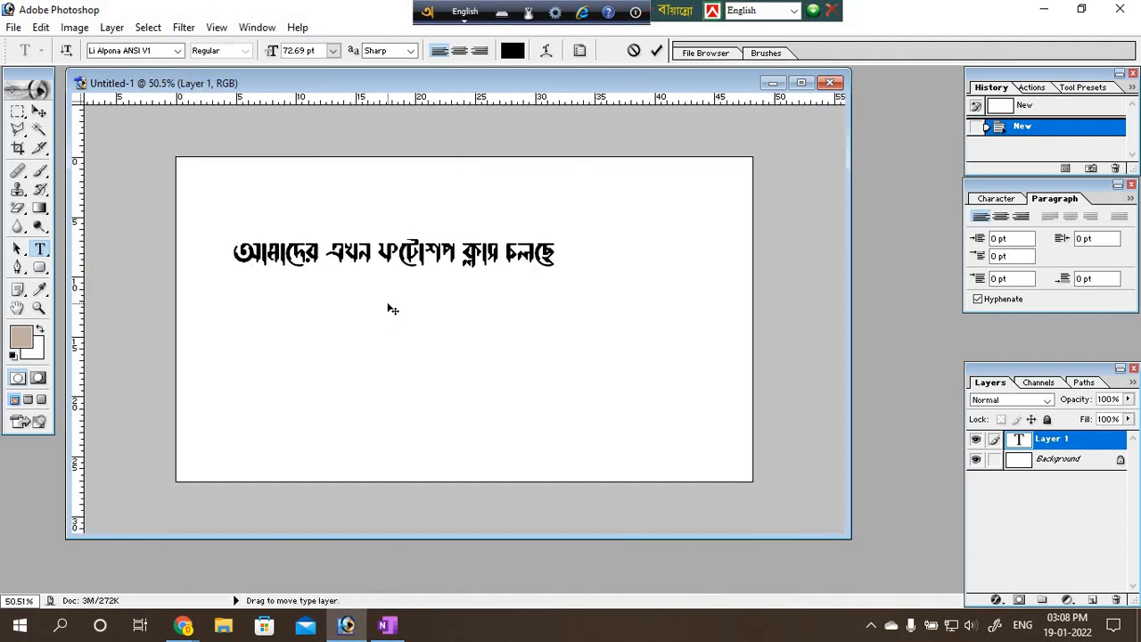
pyautogui.hotkey('ctrl', '+')
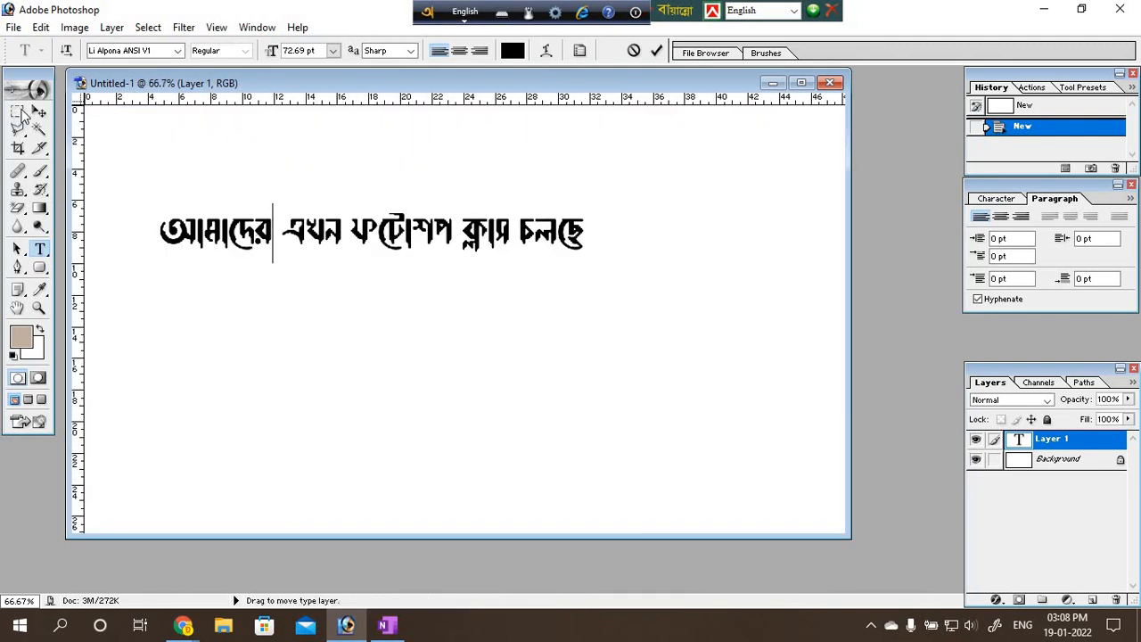
pyautogui.click(40, 110)
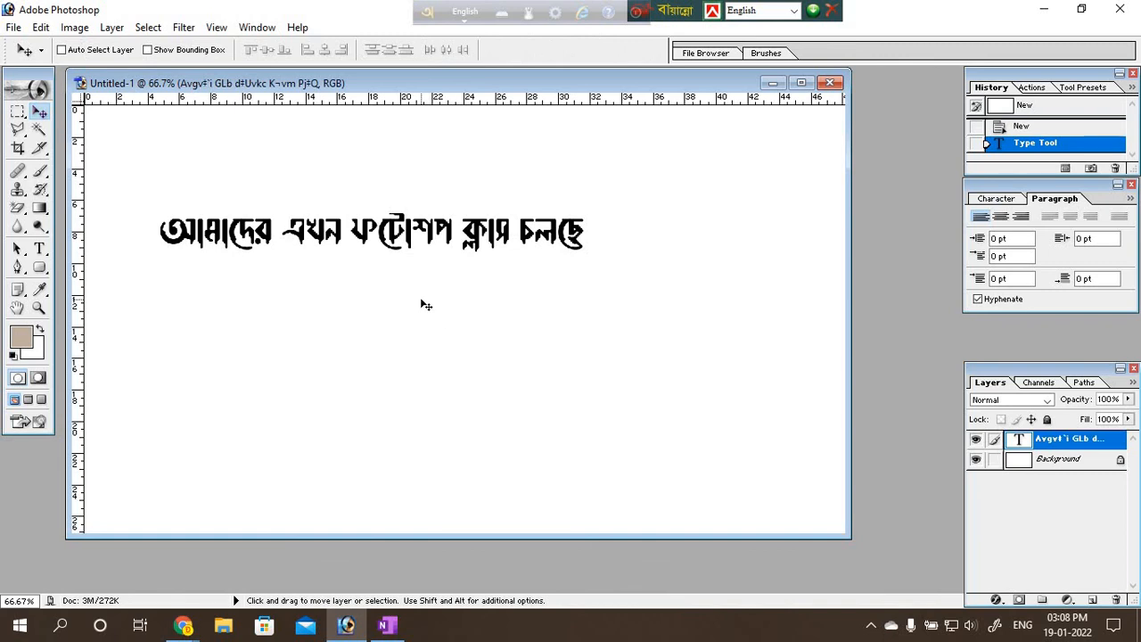
pyautogui.hotkey('ctrl', 't')
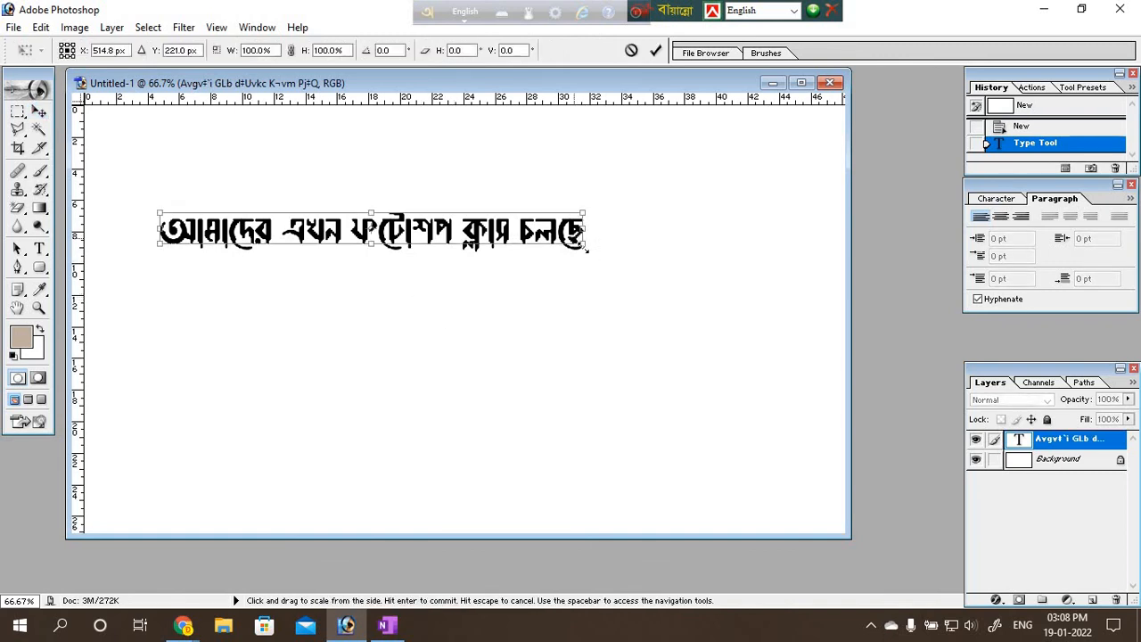
pyautogui.moveTo(586, 249); pyautogui.dragTo(800, 294)
pyautogui.press('Return')
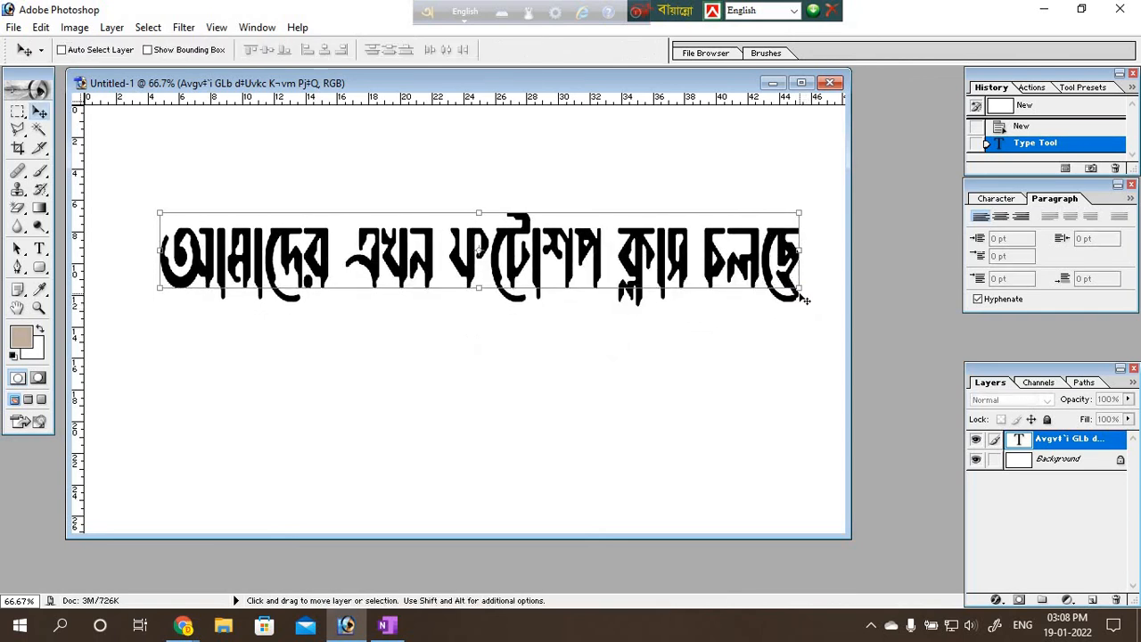
# Move the enlarged text line up and slightly left so it sits near the canvas's upper edge.
pyautogui.moveTo(637, 259); pyautogui.dragTo(619, 206)
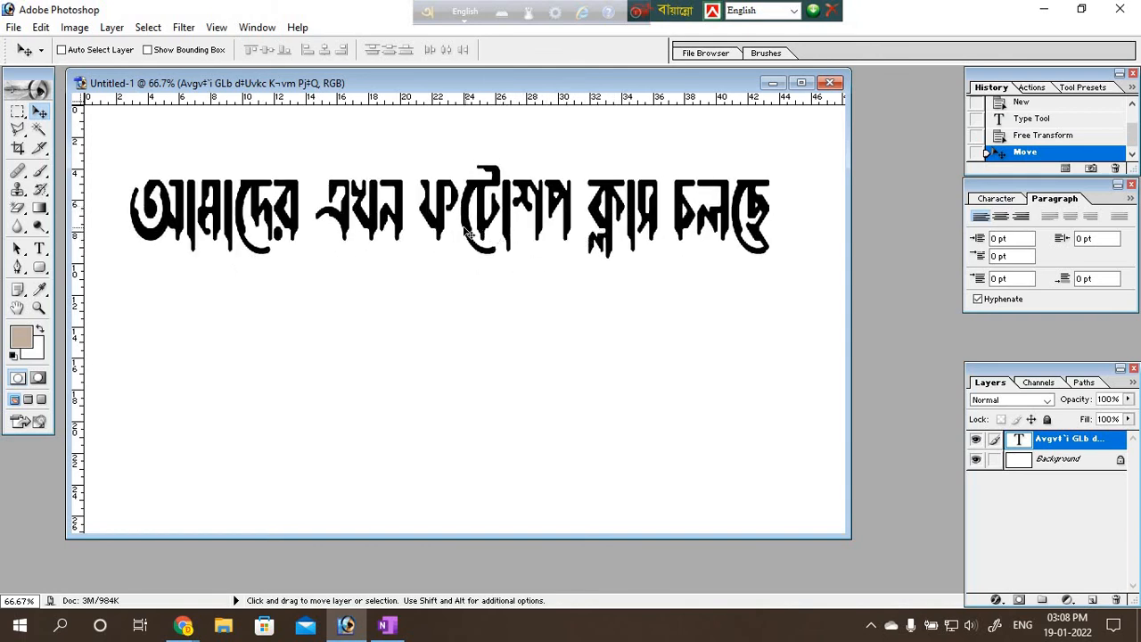
pyautogui.moveTo(432, 211); pyautogui.dragTo(414, 193)
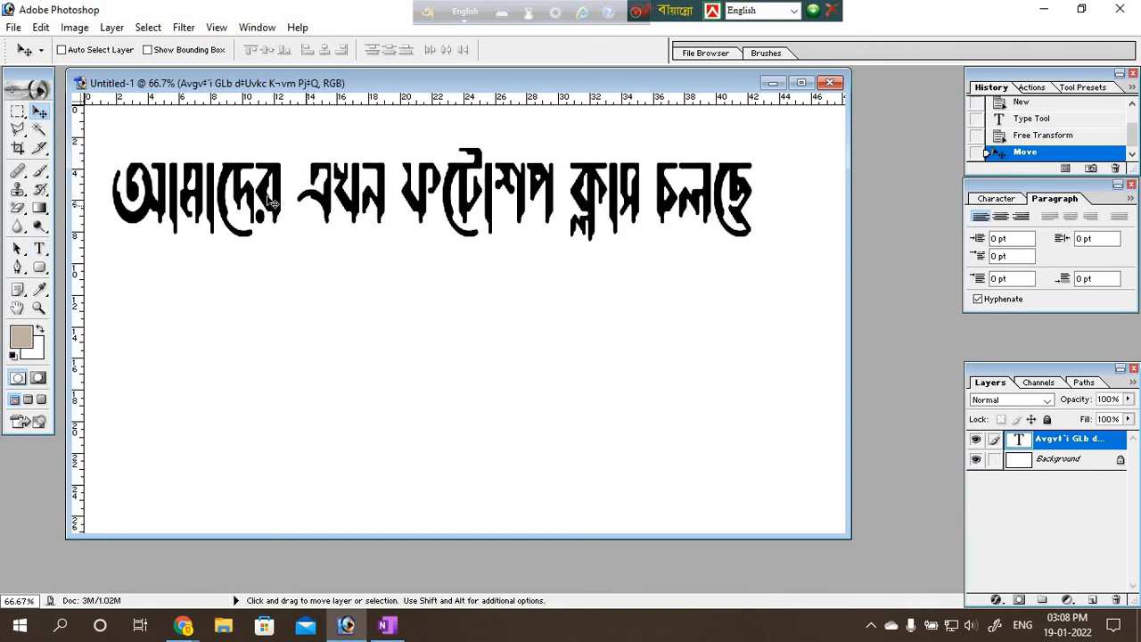
pyautogui.moveTo(272, 184); pyautogui.dragTo(277, 170)
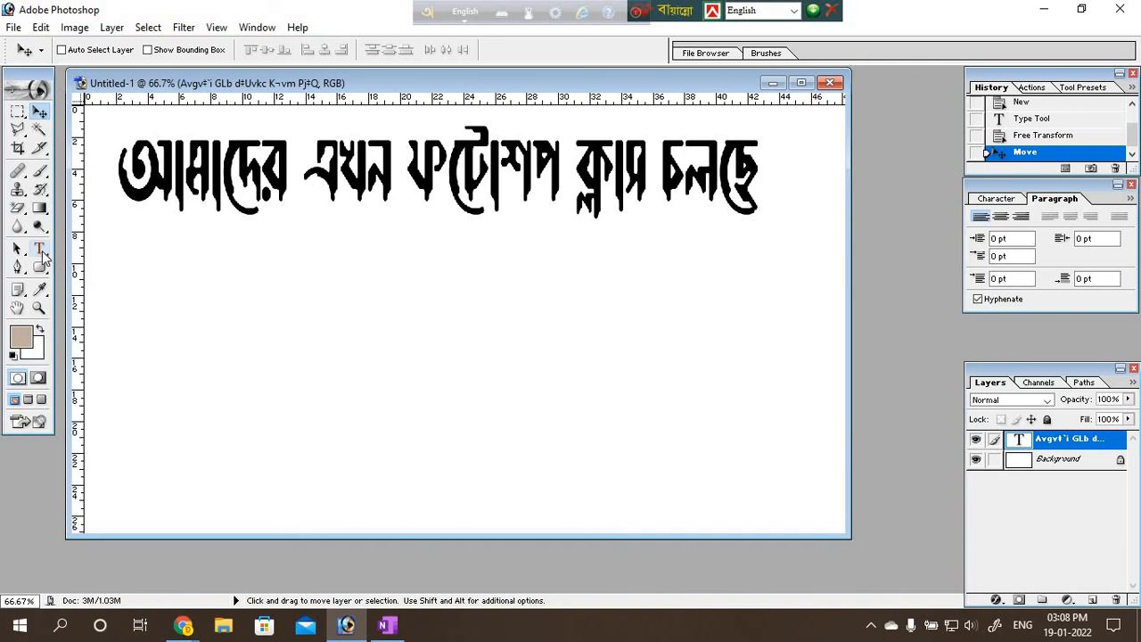
# Check Avro's output mode setting, then shift the text line slightly higher on the canvas.
pyautogui.click(553, 12)
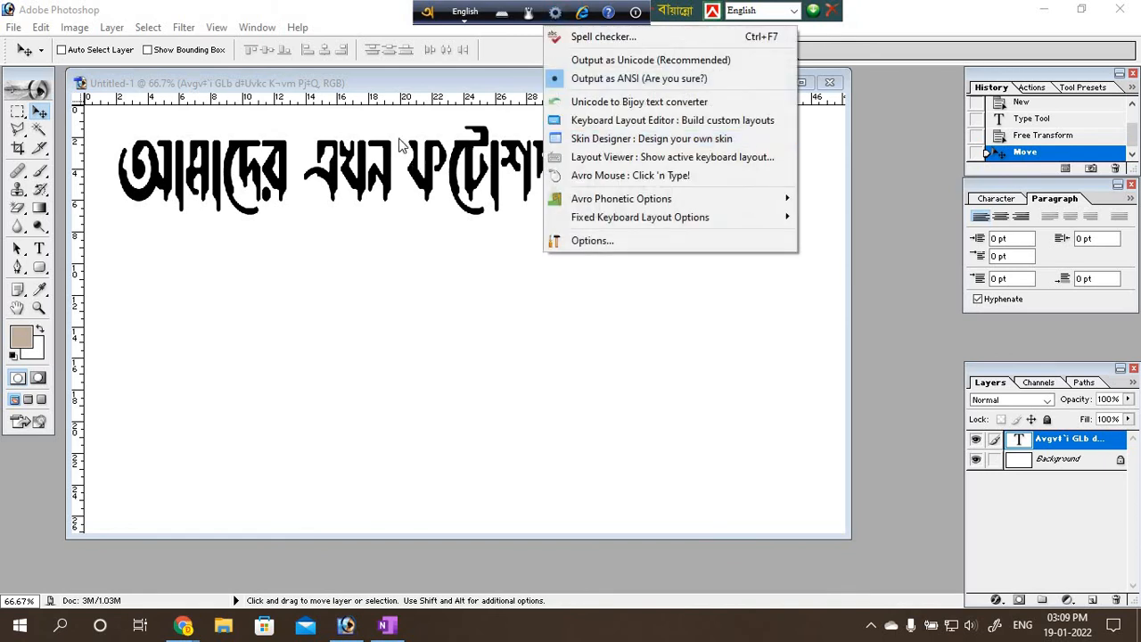
pyautogui.click(349, 78)
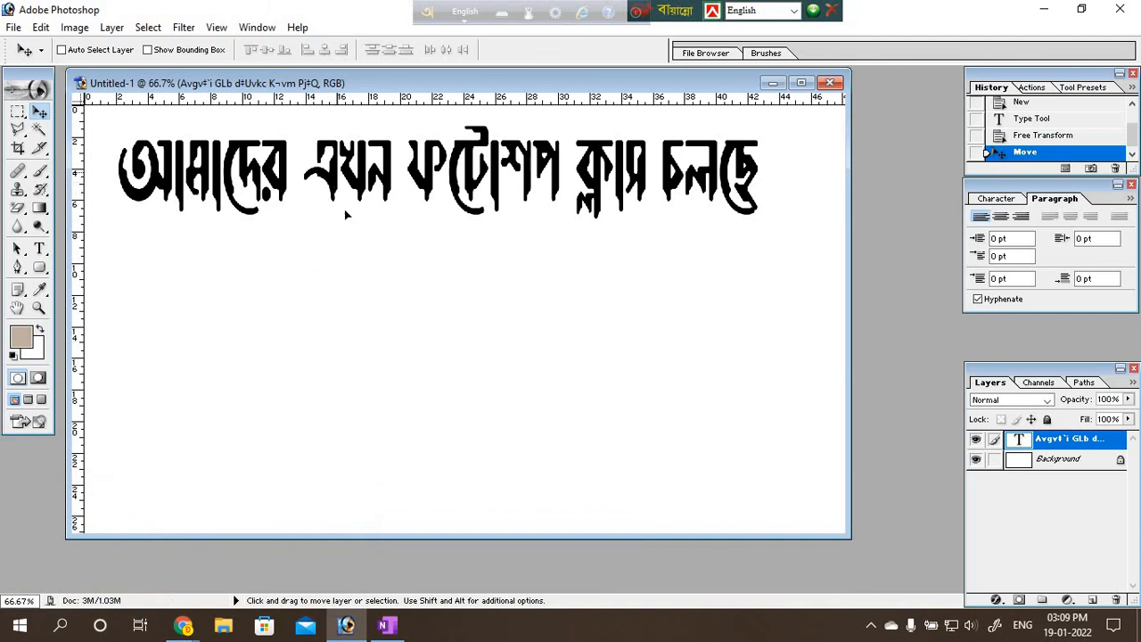
pyautogui.moveTo(349, 216)
pyautogui.mouseDown()
pyautogui.moveTo(365, 293)
pyautogui.moveTo(345, 225)
pyautogui.mouseUp()
pyautogui.moveTo(329, 174); pyautogui.dragTo(336, 166)
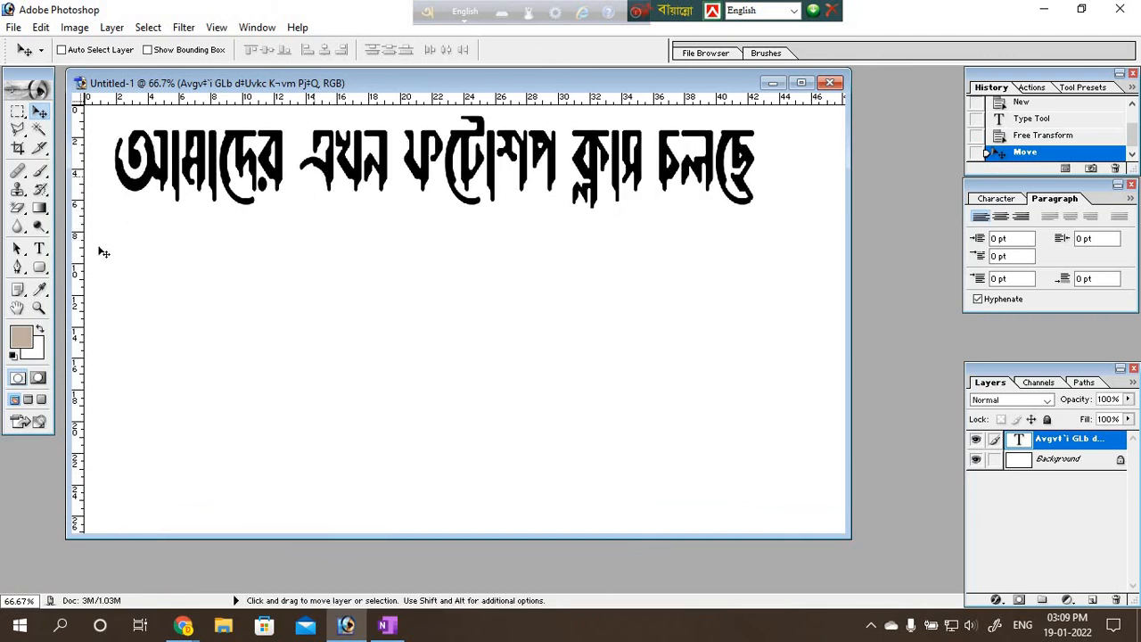